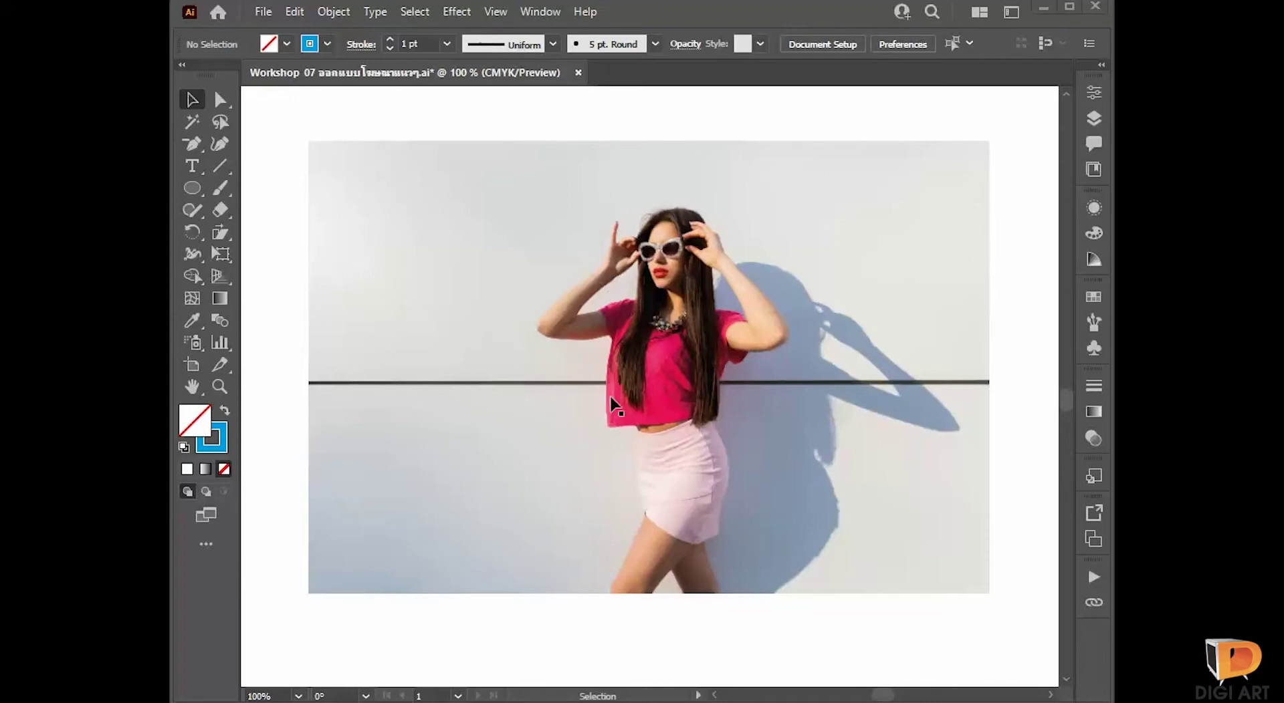
{"action": "left_click", "coordinate": [669, 321]}
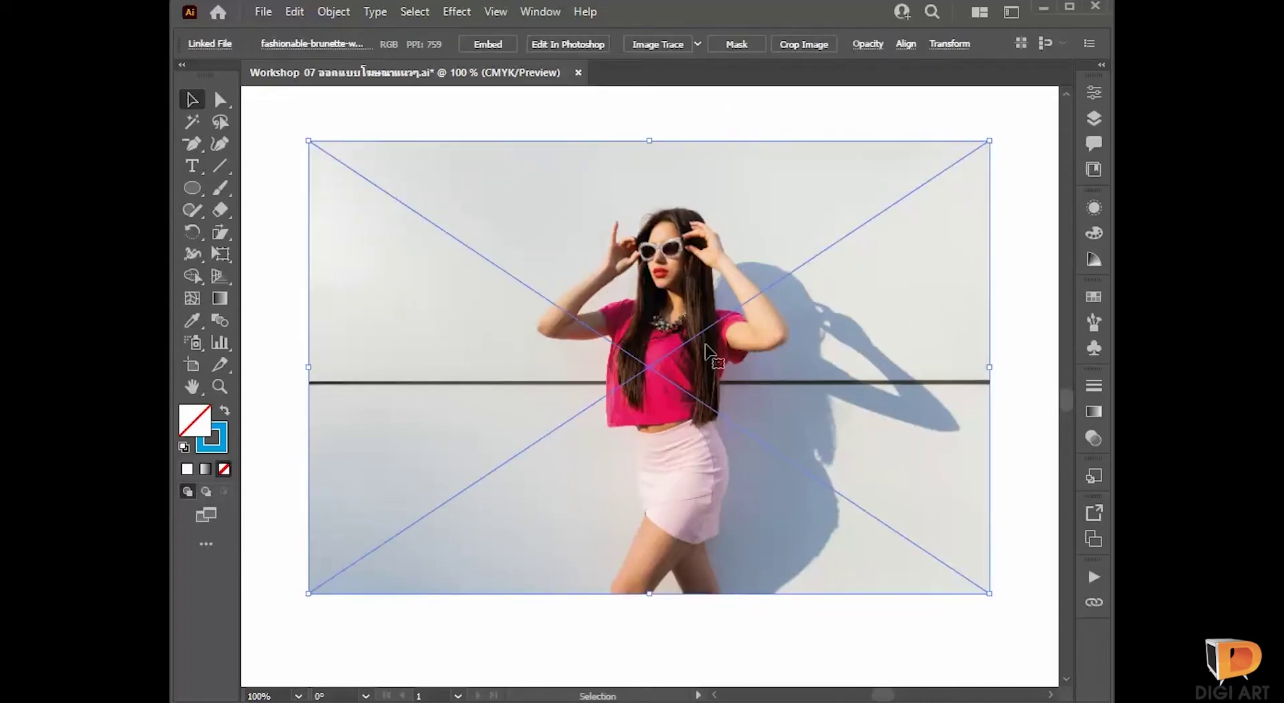
{"action": "left_click", "coordinate": [1021, 313]}
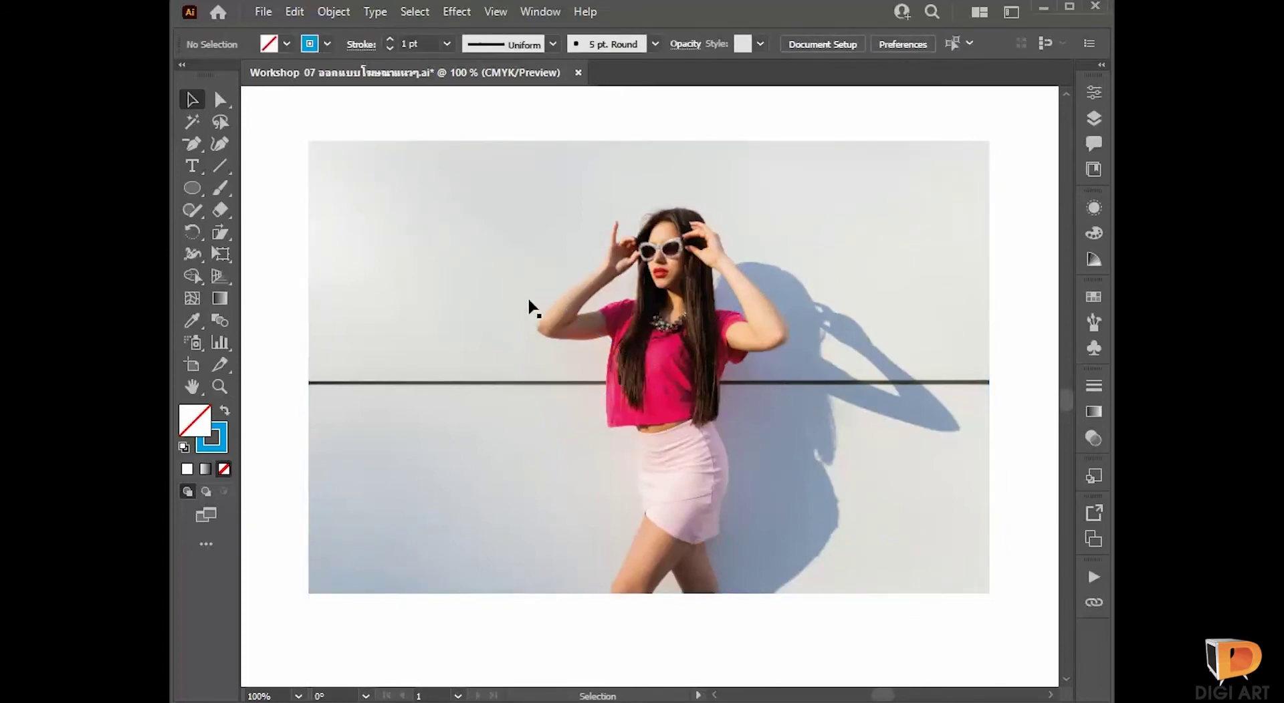
{"action": "left_click", "coordinate": [644, 330]}
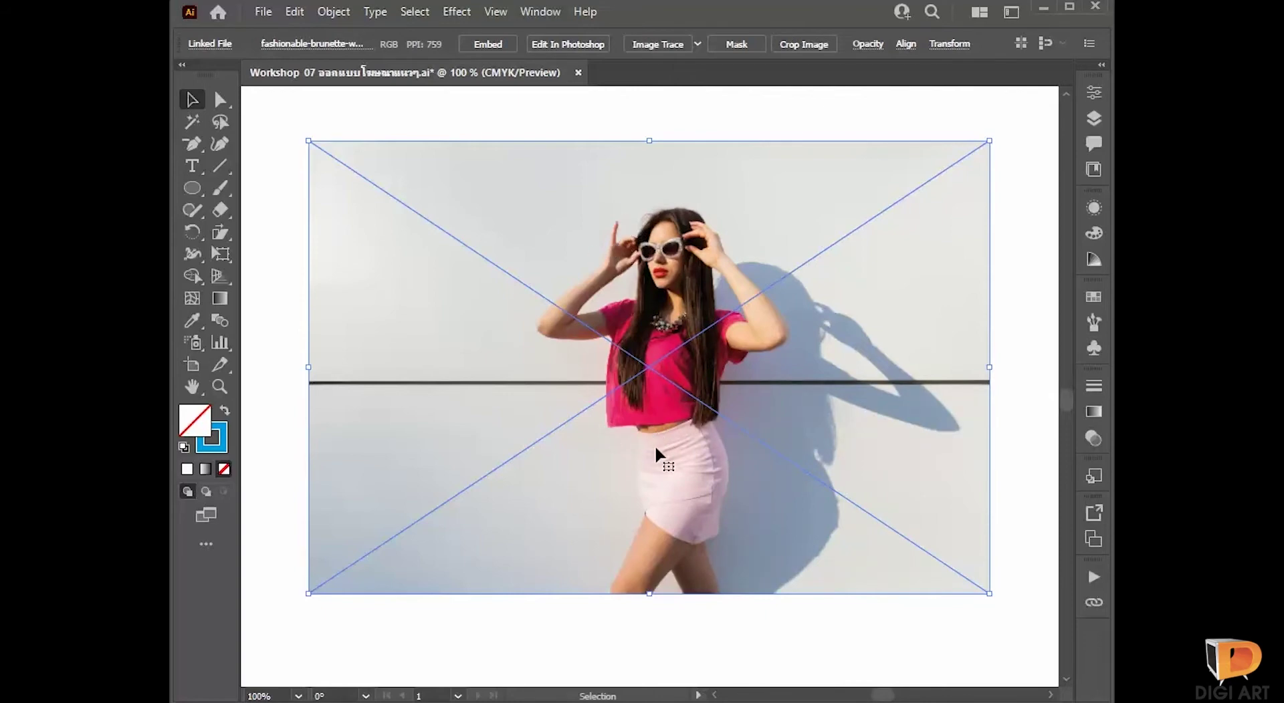
{"action": "left_click", "coordinate": [819, 661]}
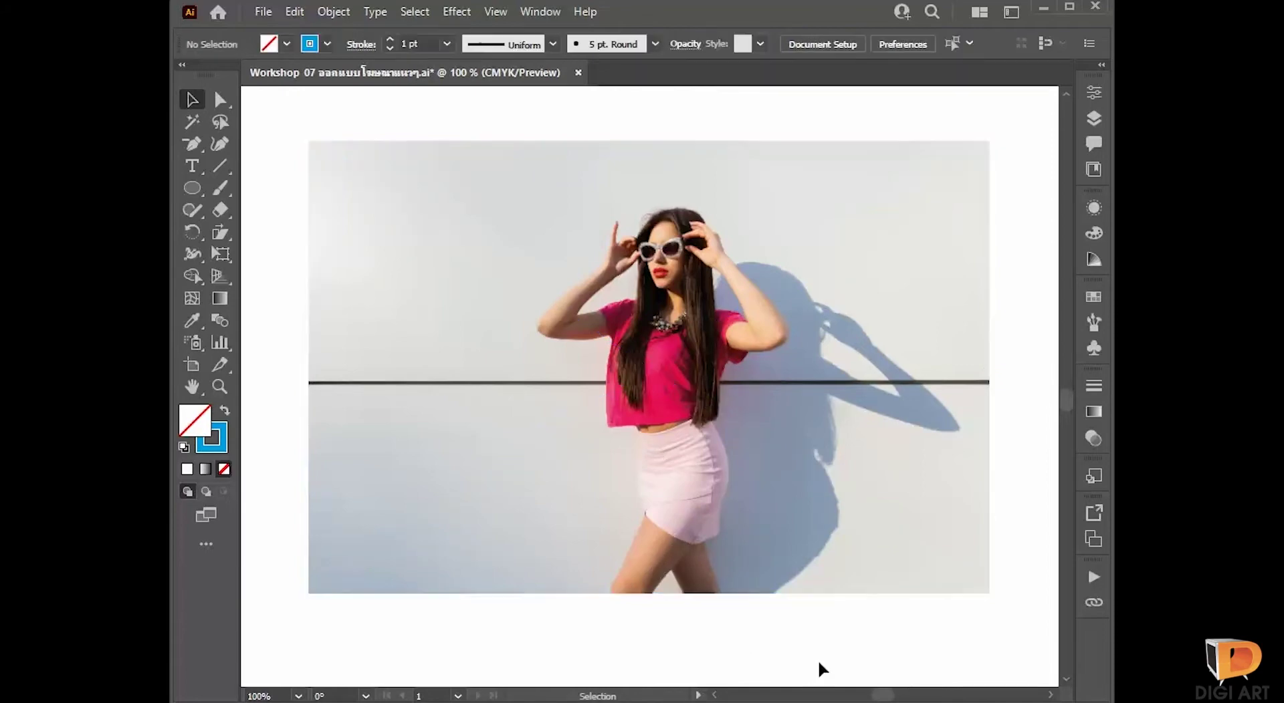
Step: Activate the Pen tool and make the cyan stroke the active colour, with no fill
{"action": "key", "text": "a"}
{"action": "left_click", "coordinate": [187, 150]}
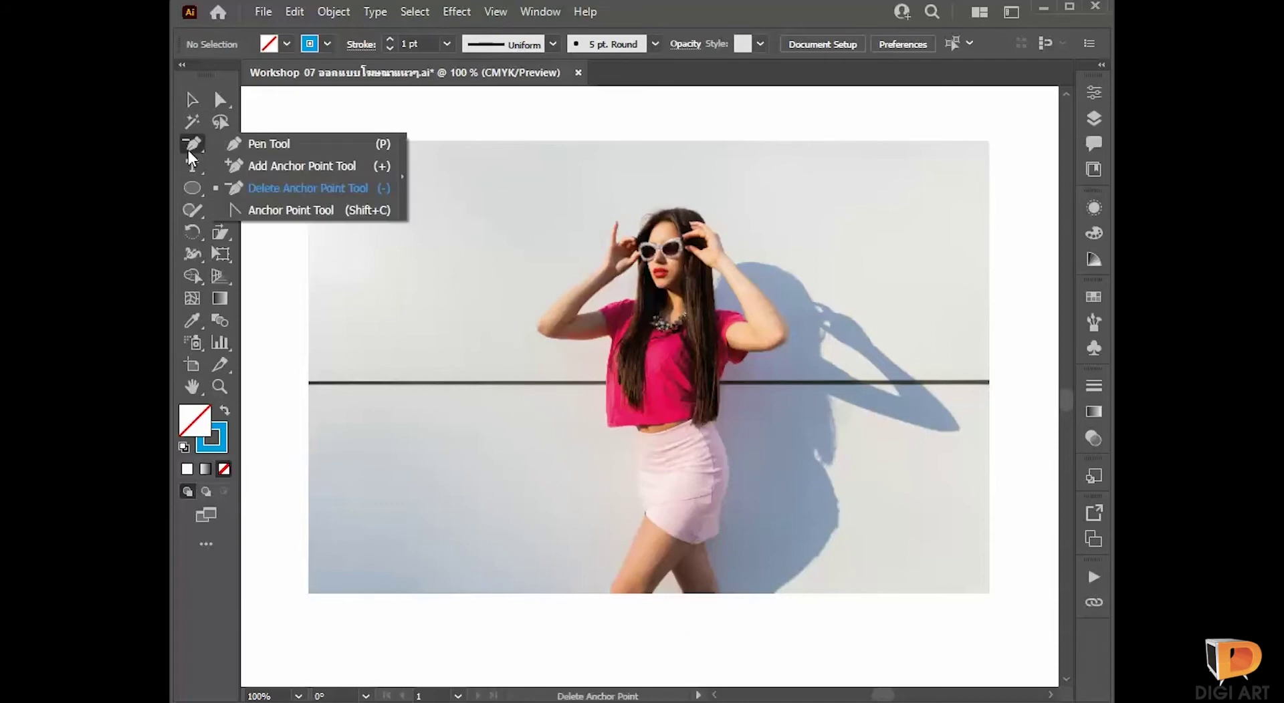
{"action": "left_click", "coordinate": [300, 153]}
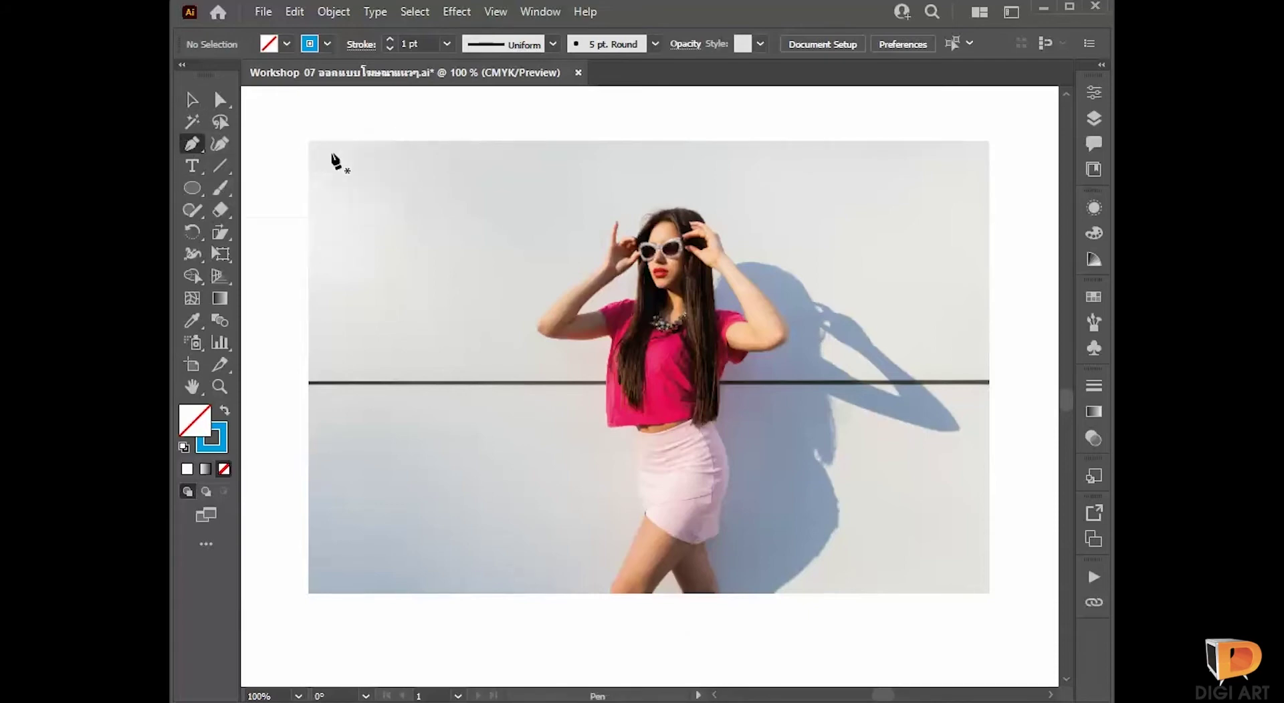
{"action": "left_click", "coordinate": [224, 446]}
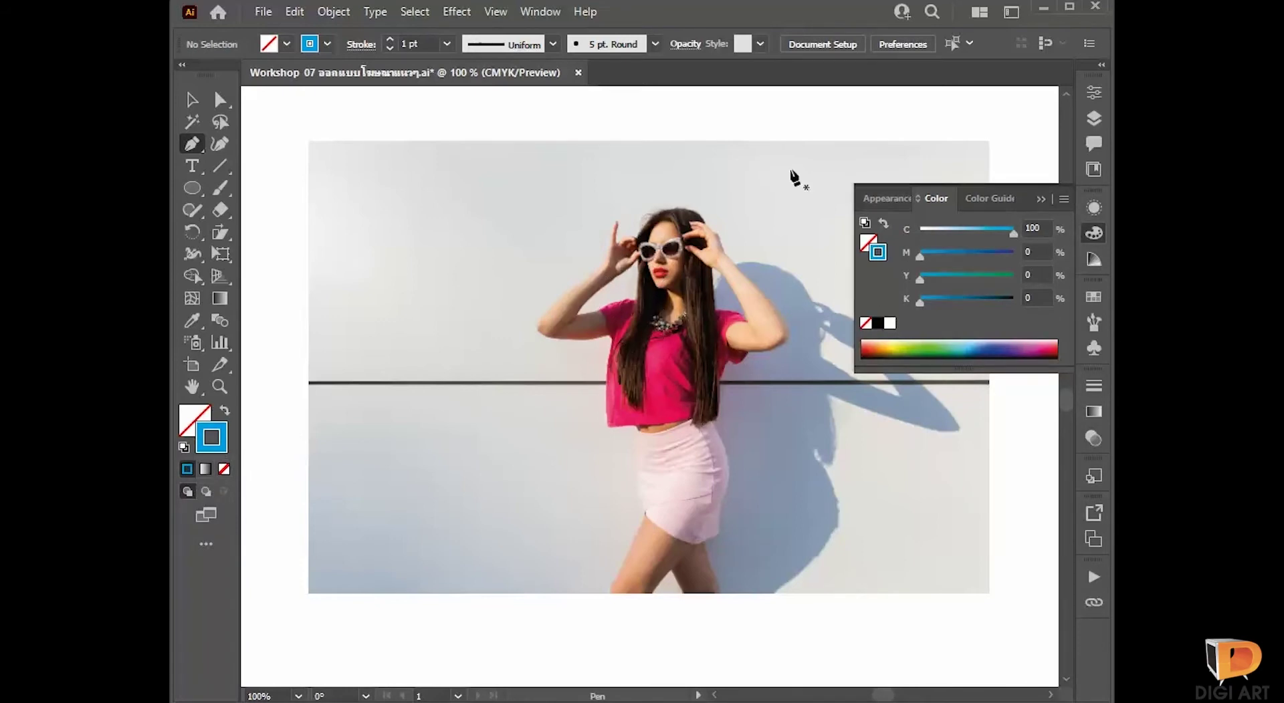
Step: Begin a Pen path where the woman's bent finger meets her hair, curving the first segment over the dark fingernail
{"action": "key", "text": "ctrl+plus"}
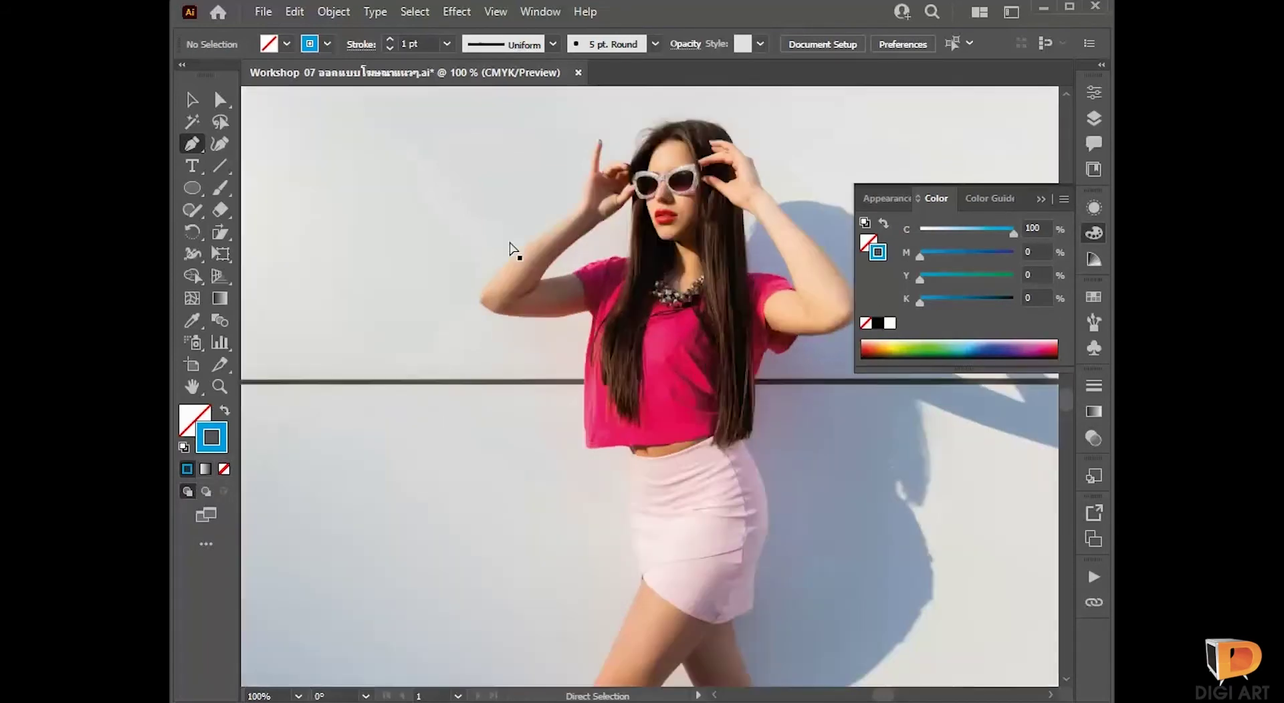
{"action": "key", "text": "ctrl+plus"}
{"action": "key", "text": "ctrl+plus"}
{"action": "key", "text": "ctrl+plus"}
{"action": "key", "text": "ctrl+plus"}
{"action": "key", "text": "ctrl+plus"}
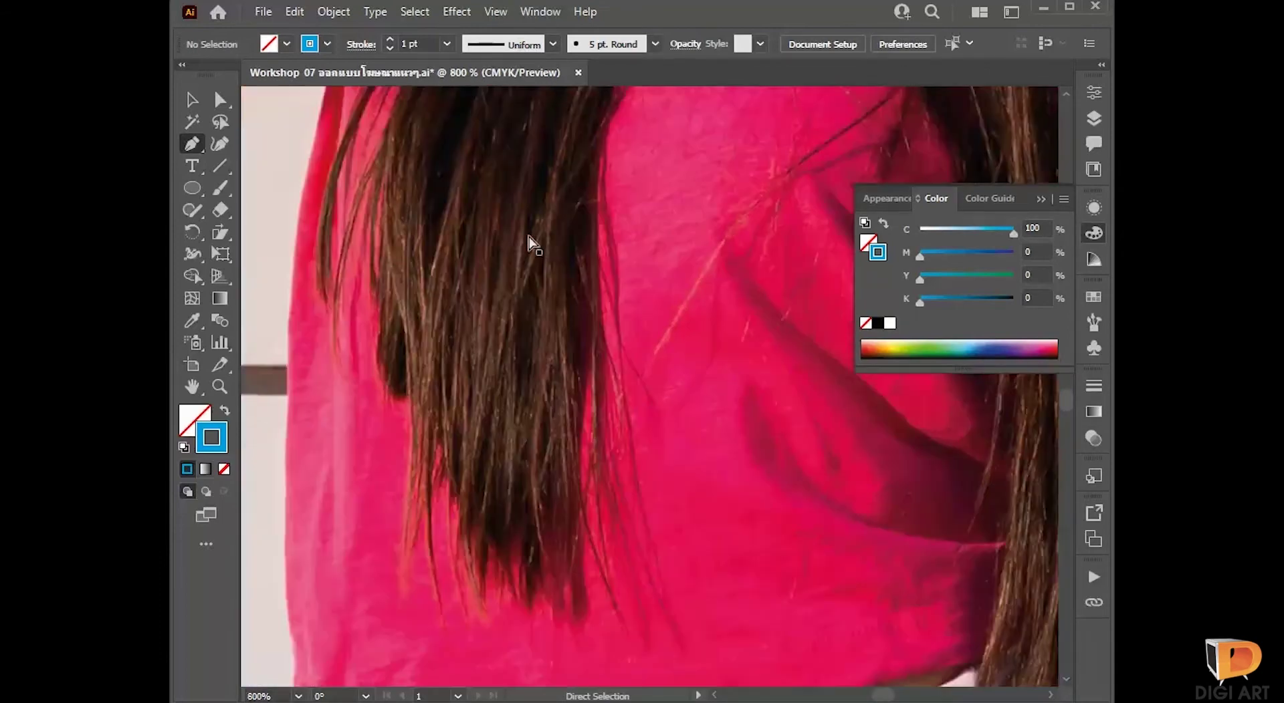
{"action": "left_click_drag", "start_coordinate": [665, 250], "coordinate": [833, 595]}
{"action": "left_click_drag", "start_coordinate": [708, 234], "coordinate": [510, 572]}
{"action": "left_click_drag", "start_coordinate": [552, 292], "coordinate": [505, 542]}
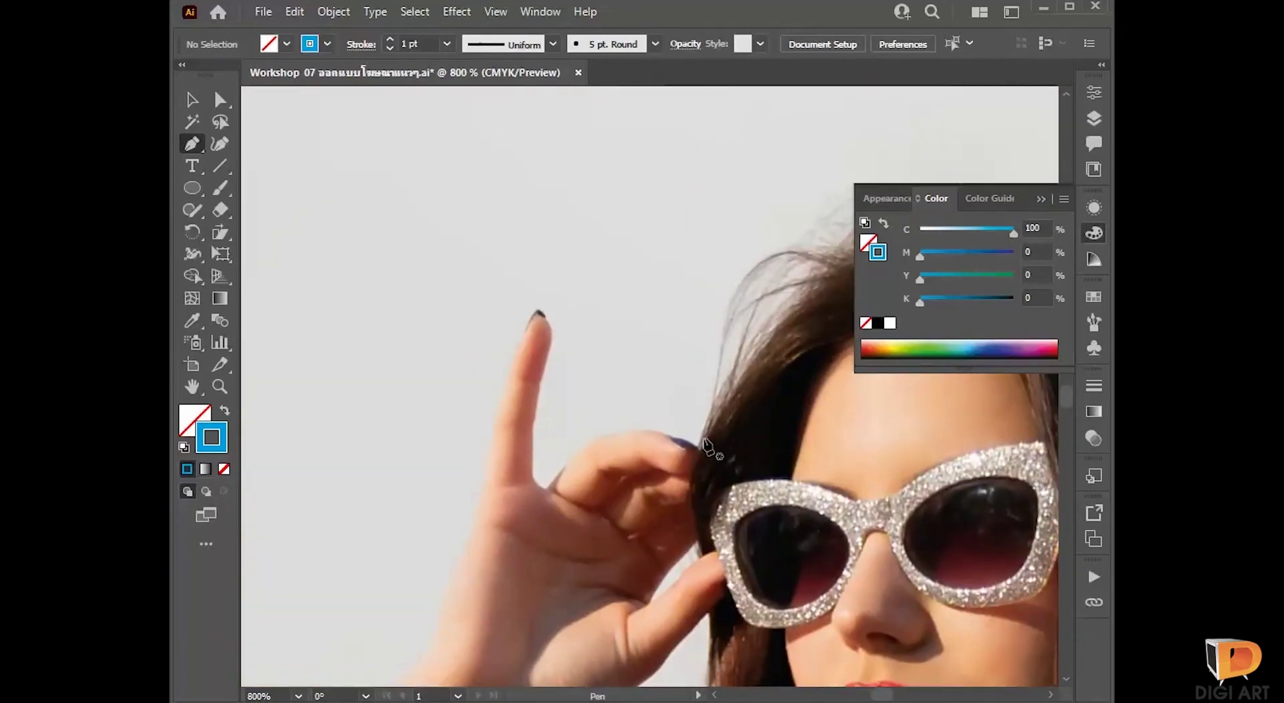
{"action": "key", "text": "ctrl"}
{"action": "key", "text": "ctrl+plus"}
{"action": "key", "text": "ctrl+plus"}
{"action": "left_click_drag", "start_coordinate": [705, 407], "coordinate": [646, 322]}
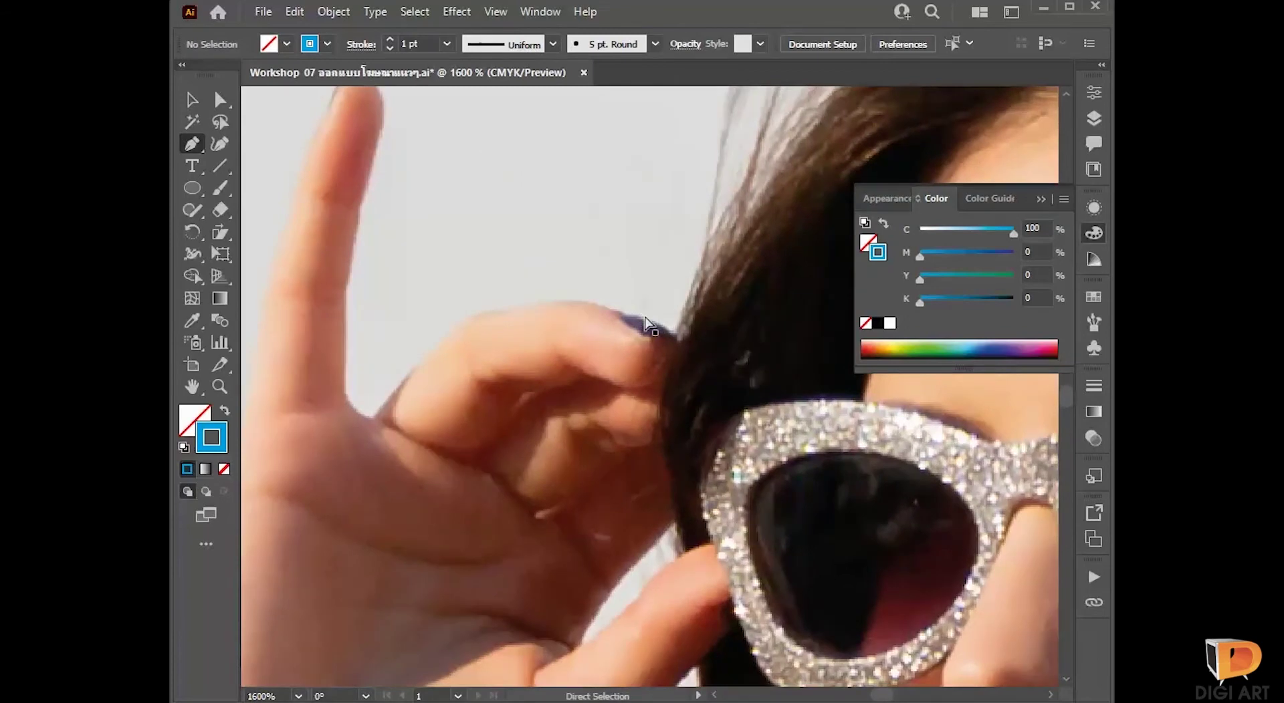
{"action": "left_click_drag", "start_coordinate": [644, 314], "coordinate": [607, 334]}
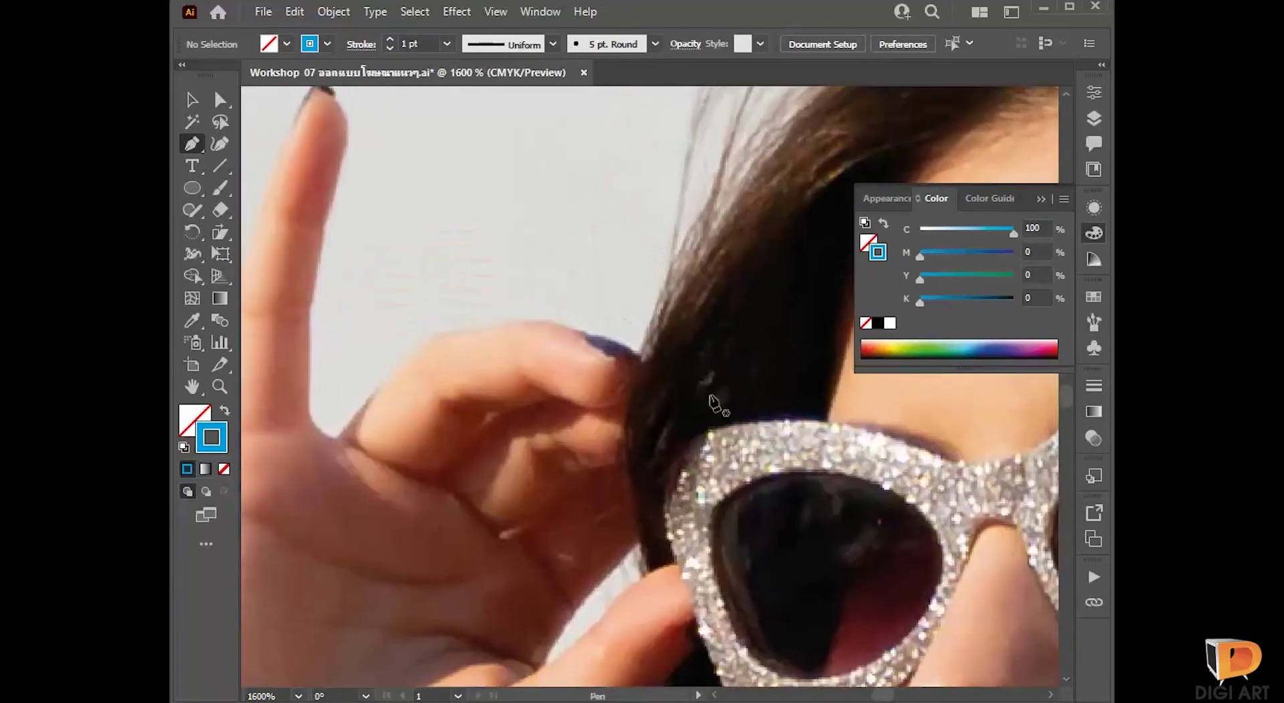
{"action": "left_click", "coordinate": [647, 365], "text": "ctrl"}
{"action": "left_click", "coordinate": [642, 363], "text": "ctrl+alt"}
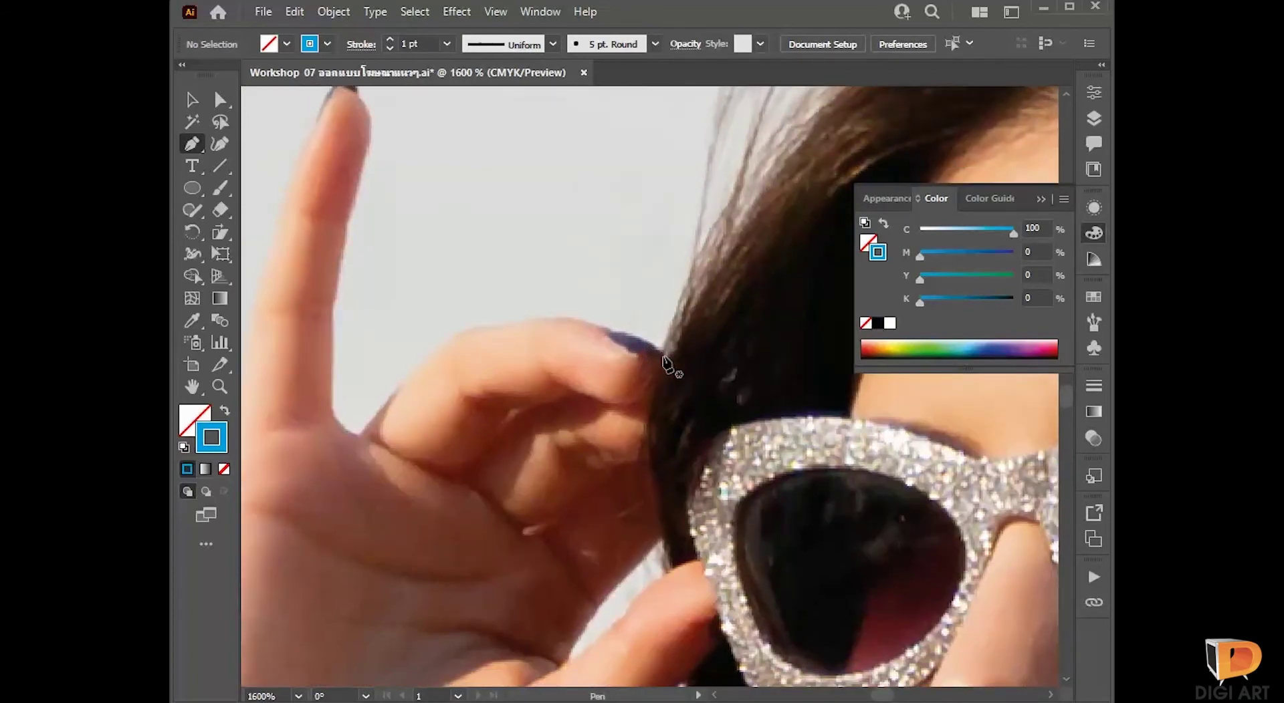
{"action": "left_click", "coordinate": [663, 355]}
{"action": "left_click_drag", "start_coordinate": [612, 336], "coordinate": [573, 327]}
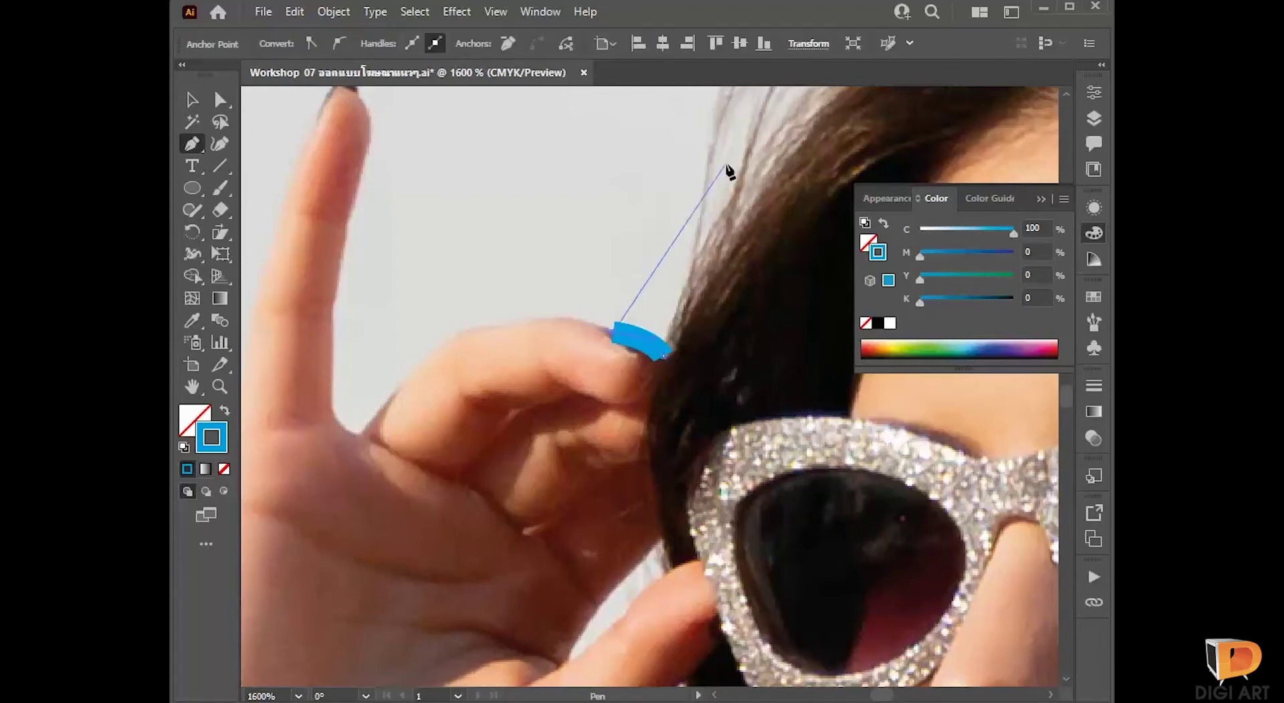
Step: Set the new path's stroke weight to 0.25 pt
{"action": "left_click", "coordinate": [1090, 91]}
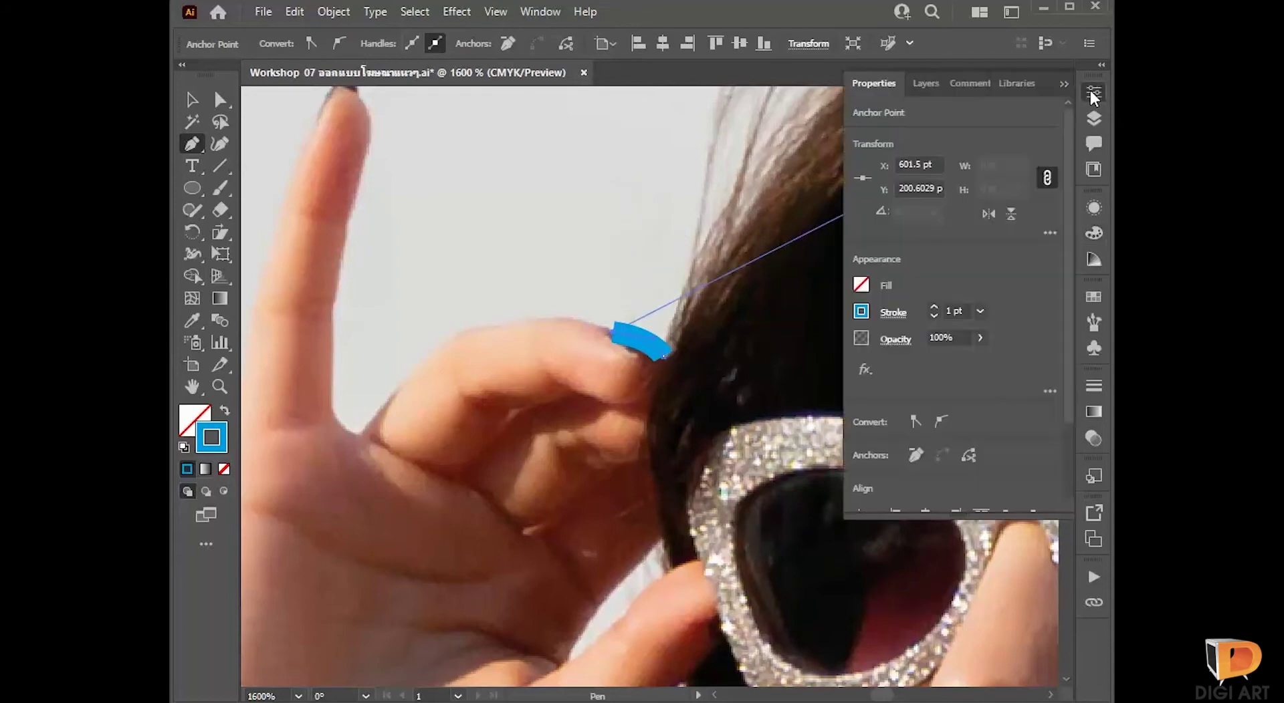
{"action": "left_click", "coordinate": [980, 312]}
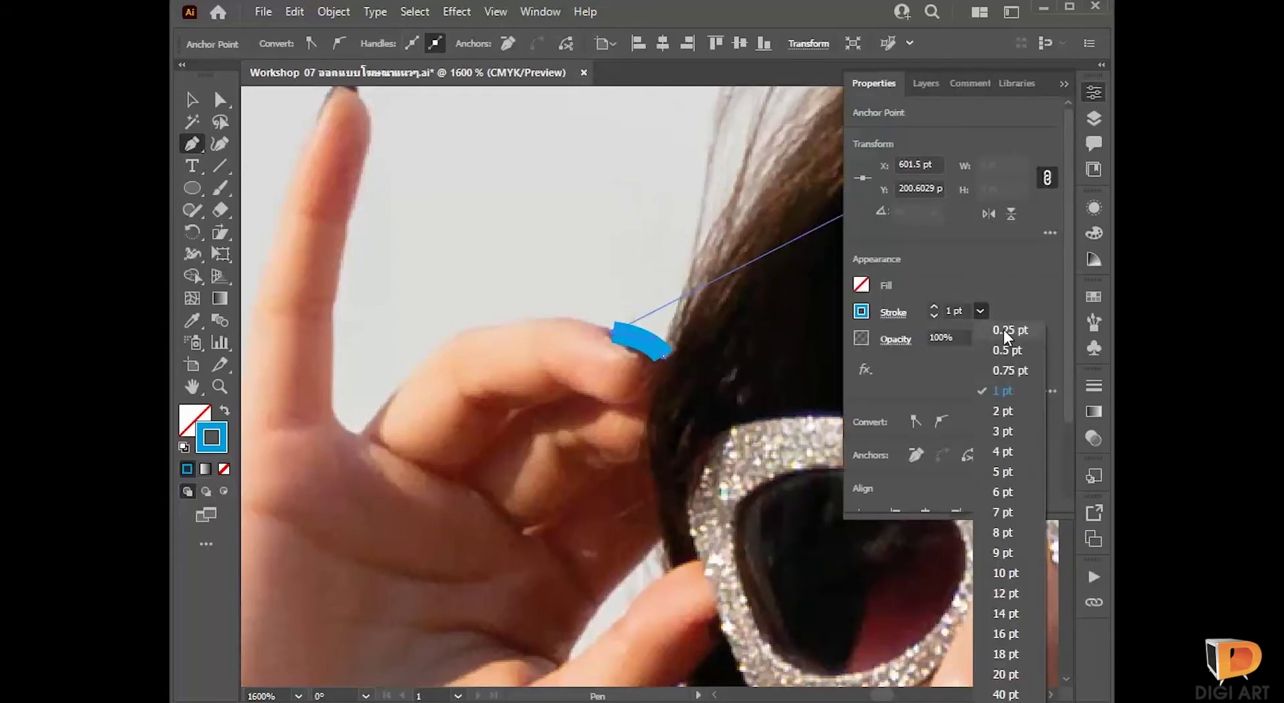
{"action": "left_click", "coordinate": [1003, 329]}
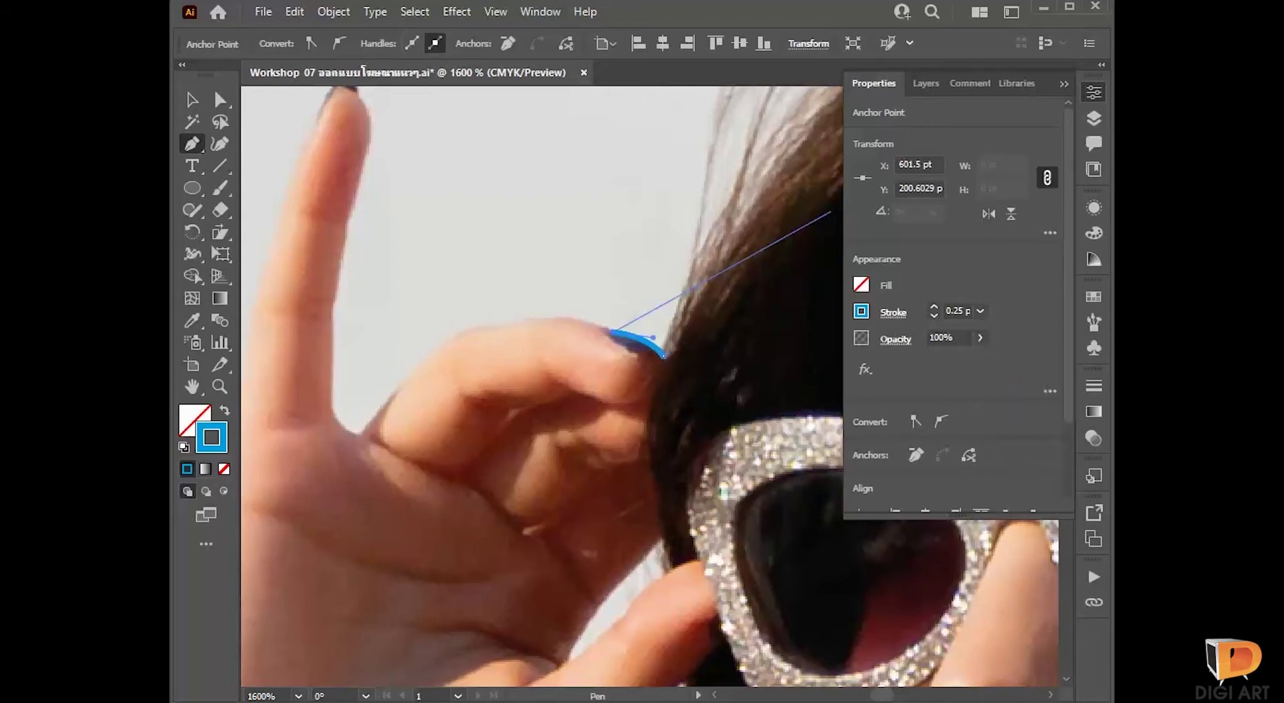
{"action": "left_click", "coordinate": [1066, 83]}
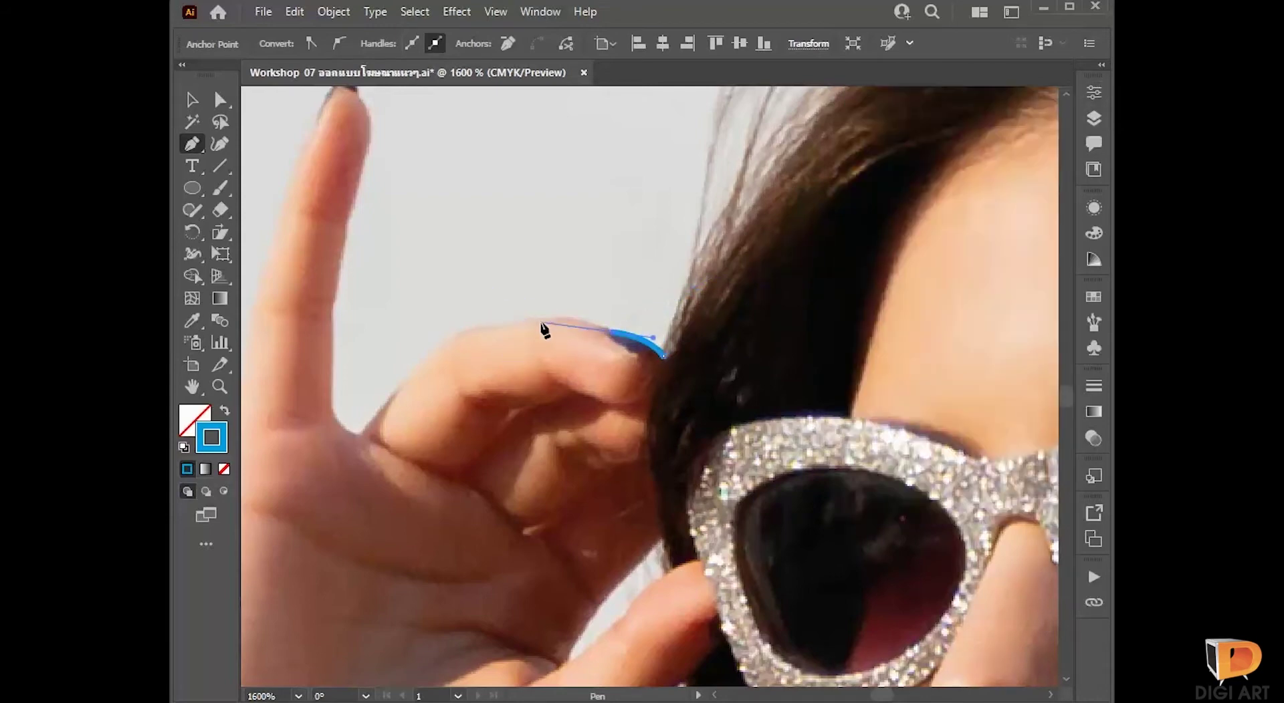
Step: Continue the path along the top of the bent finger and down to the gap beside the raised finger
{"action": "left_click_drag", "start_coordinate": [536, 319], "coordinate": [489, 325]}
{"action": "left_click_drag", "start_coordinate": [426, 363], "coordinate": [468, 324]}
{"action": "key", "text": "space"}
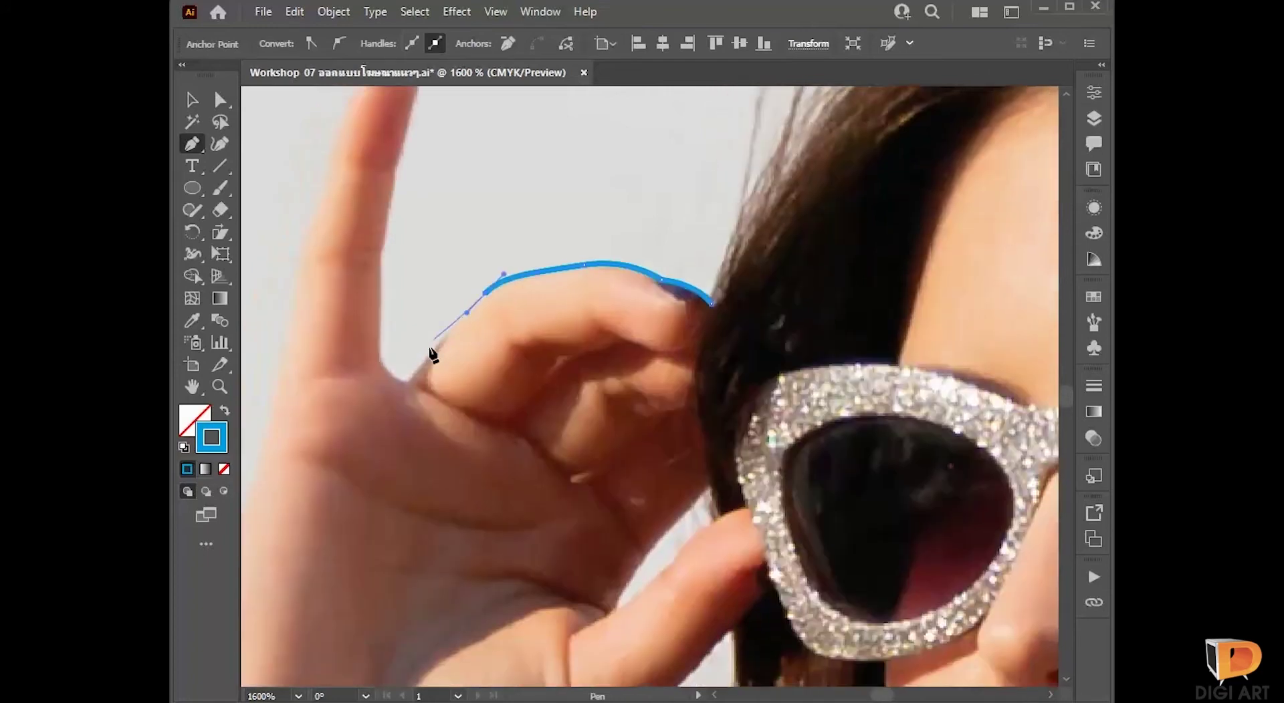
{"action": "left_click", "coordinate": [404, 380]}
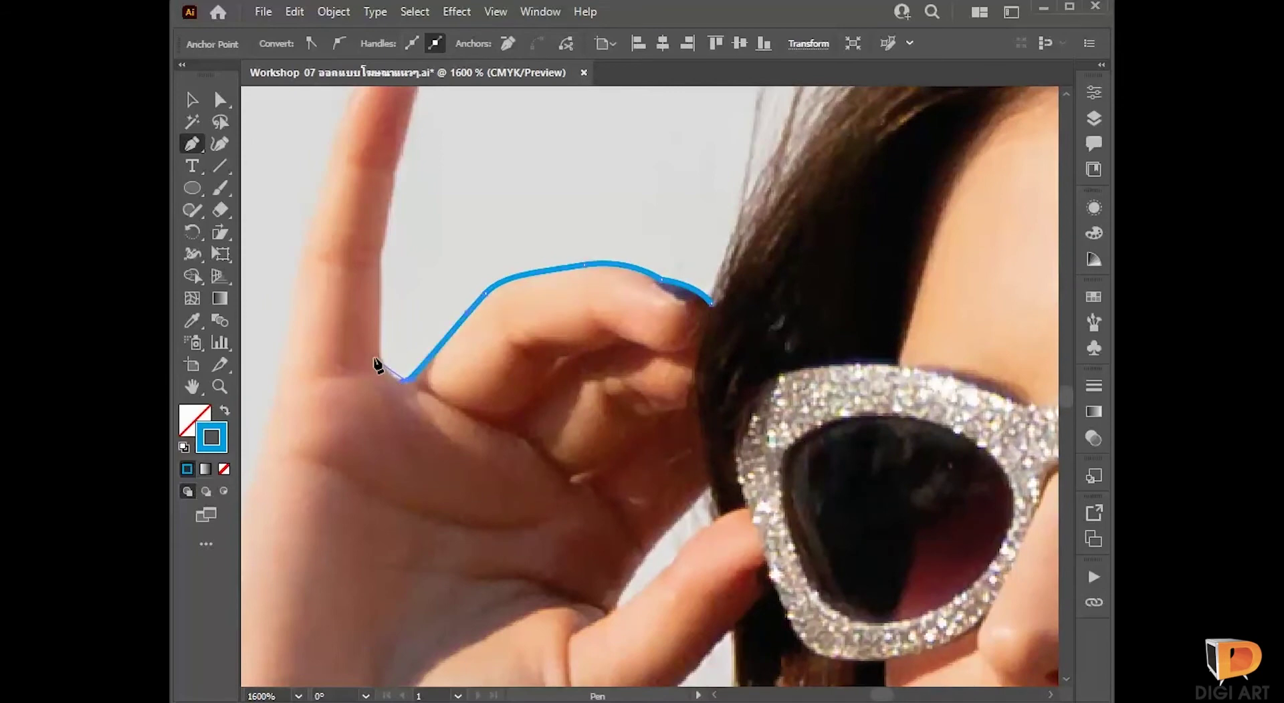
Step: Trace the inner edge of the raised finger up and around to its nail tip
{"action": "left_click_drag", "start_coordinate": [378, 339], "coordinate": [382, 326]}
{"action": "left_click", "coordinate": [382, 234]}
{"action": "left_click_drag", "start_coordinate": [389, 192], "coordinate": [389, 316]}
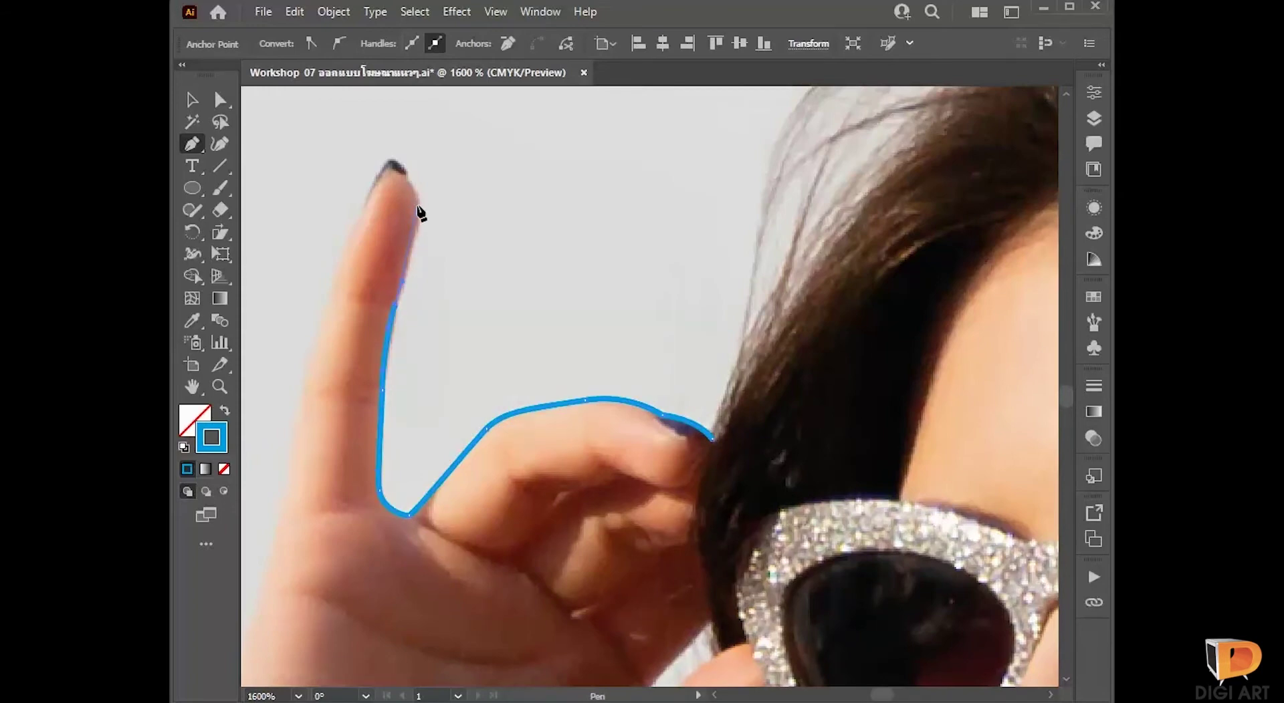
{"action": "left_click_drag", "start_coordinate": [419, 195], "coordinate": [386, 157]}
{"action": "left_click", "coordinate": [406, 175]}
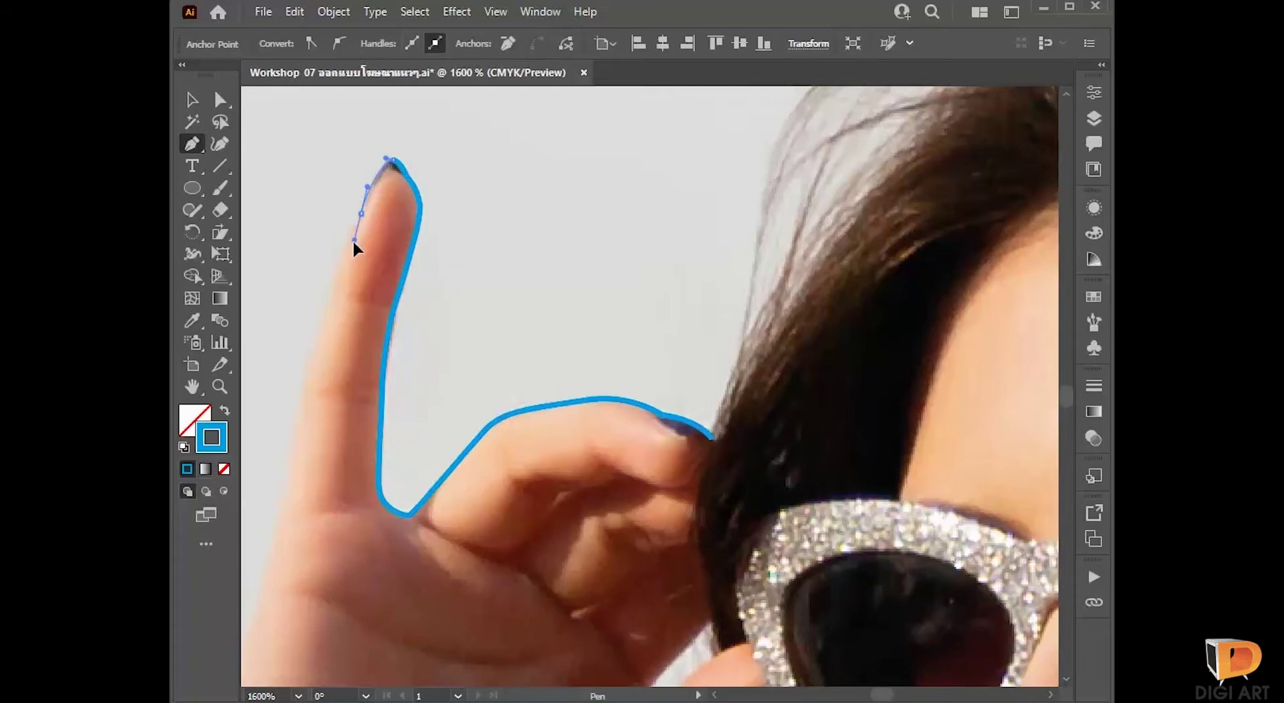
Step: Trace the outer edge of the raised finger and the side of the hand down towards the wrist
{"action": "left_click_drag", "start_coordinate": [354, 242], "coordinate": [347, 240]}
{"action": "left_click_drag", "start_coordinate": [345, 313], "coordinate": [409, 238]}
{"action": "left_click_drag", "start_coordinate": [385, 256], "coordinate": [375, 281]}
{"action": "left_click_drag", "start_coordinate": [347, 431], "coordinate": [339, 459]}
{"action": "left_click_drag", "start_coordinate": [322, 562], "coordinate": [385, 395]}
{"action": "left_click_drag", "start_coordinate": [347, 463], "coordinate": [328, 490]}
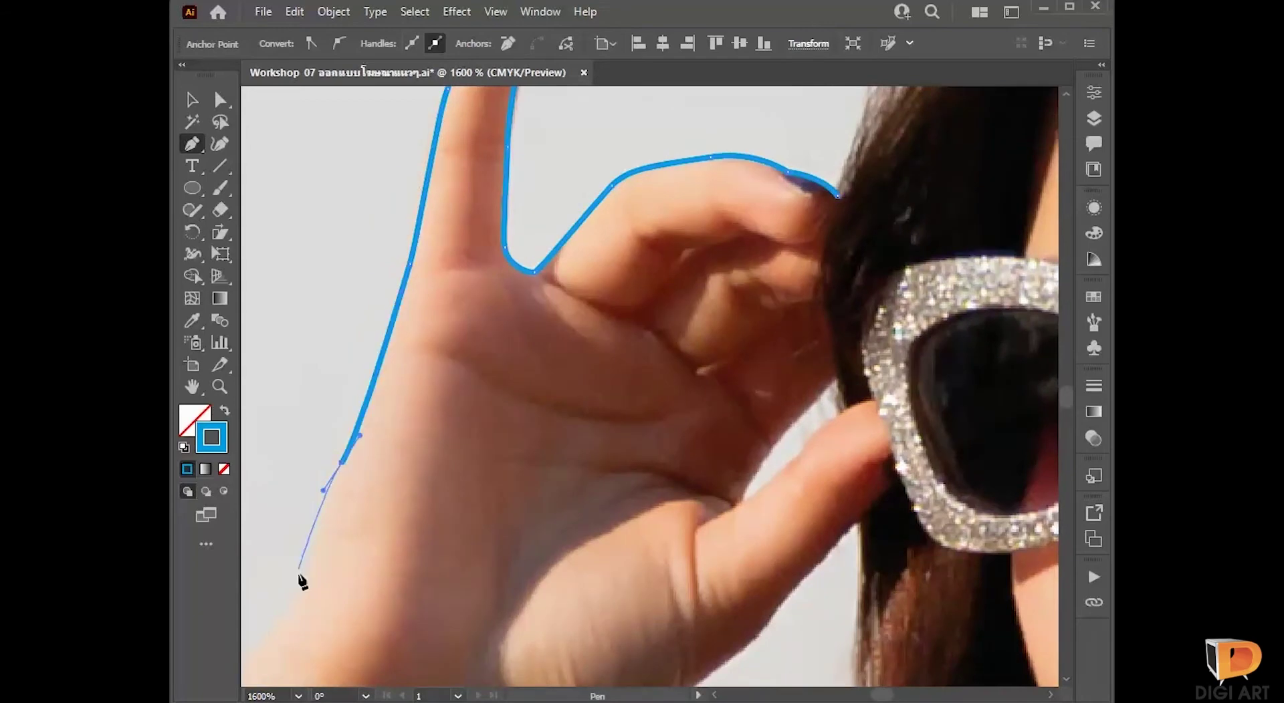
Step: Extend the path past the wrist along the outer edge of the forearm towards the elbow
{"action": "left_click_drag", "start_coordinate": [301, 582], "coordinate": [457, 423]}
{"action": "left_click_drag", "start_coordinate": [439, 466], "coordinate": [542, 435]}
{"action": "left_click_drag", "start_coordinate": [420, 500], "coordinate": [768, 267]}
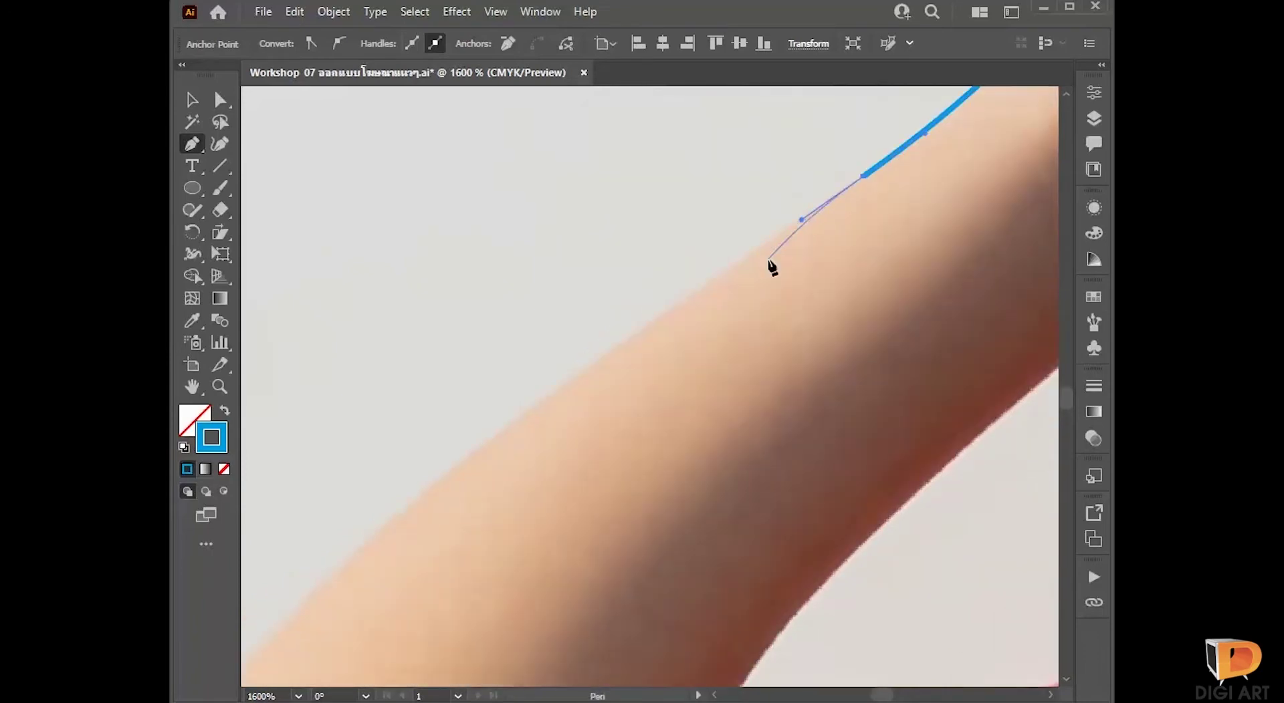
{"action": "key", "text": "ctrl+minus"}
{"action": "left_click_drag", "start_coordinate": [638, 436], "coordinate": [788, 229]}
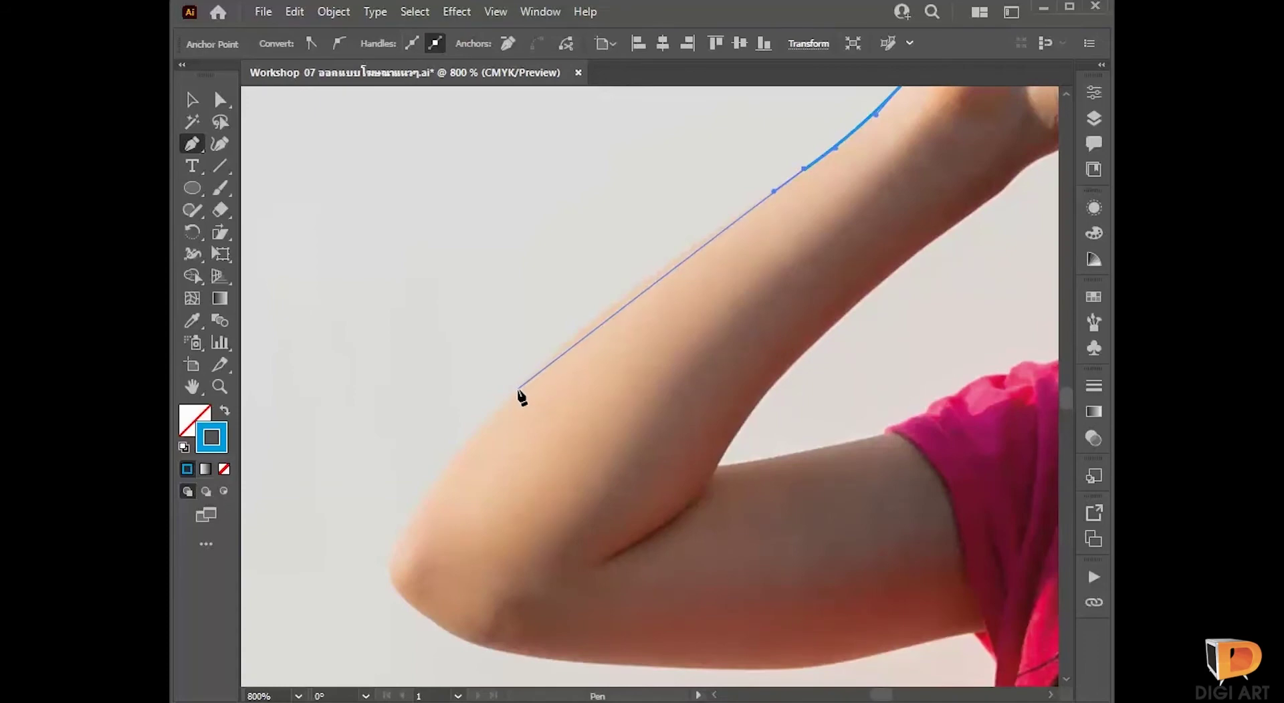
{"action": "left_click_drag", "start_coordinate": [517, 389], "coordinate": [416, 495]}
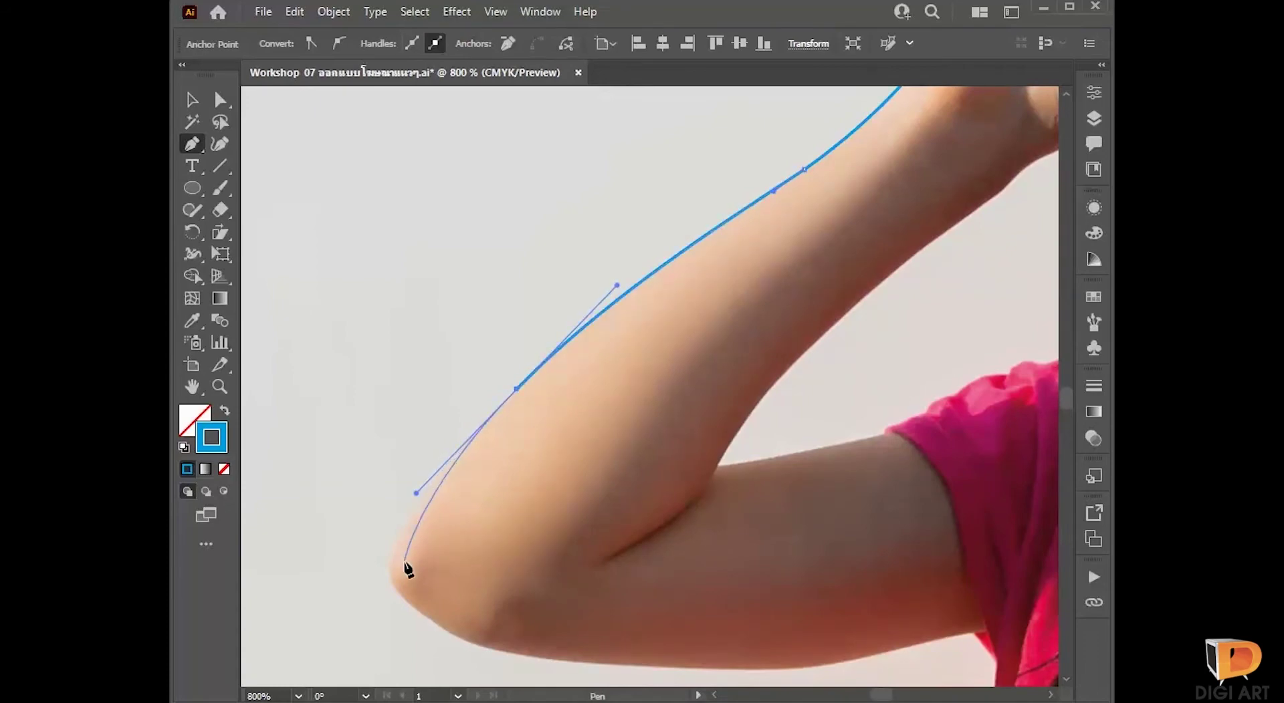
Step: Curve the path around the elbow and along the underside of the upper arm to the sleeve and armpit
{"action": "left_click_drag", "start_coordinate": [389, 577], "coordinate": [395, 600]}
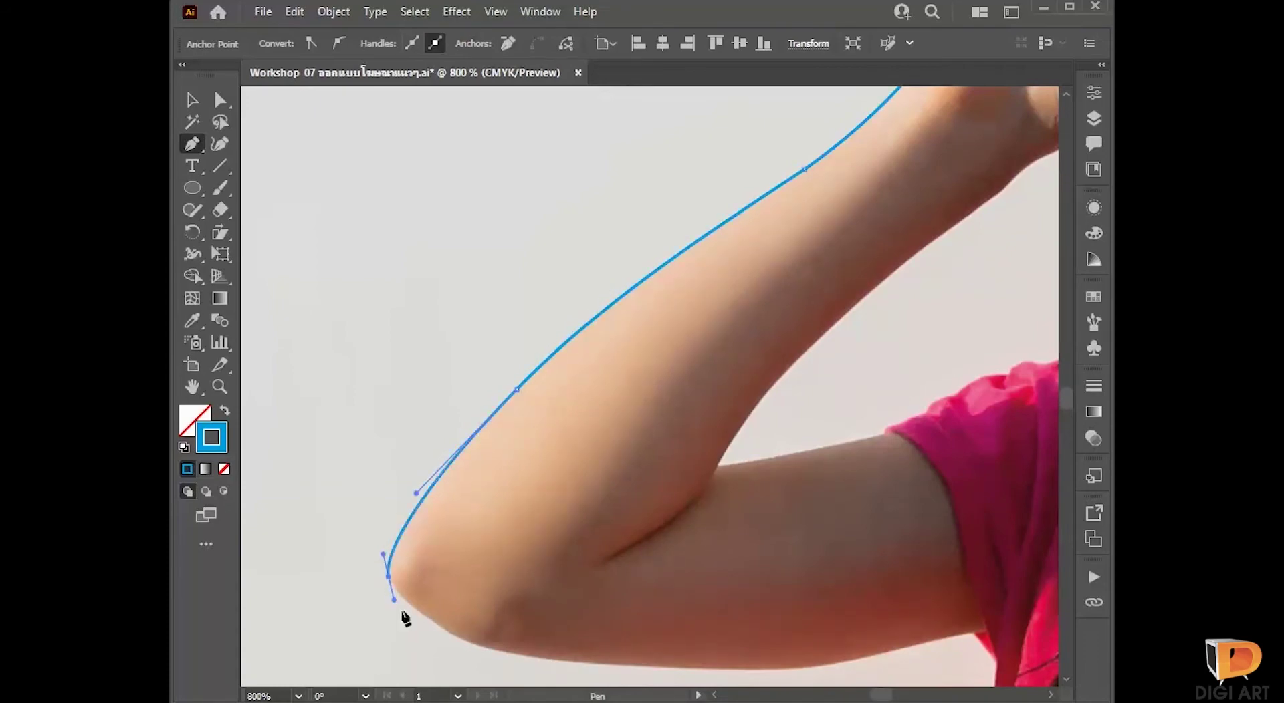
{"action": "left_click_drag", "start_coordinate": [479, 647], "coordinate": [506, 660]}
{"action": "left_click_drag", "start_coordinate": [603, 604], "coordinate": [402, 469]}
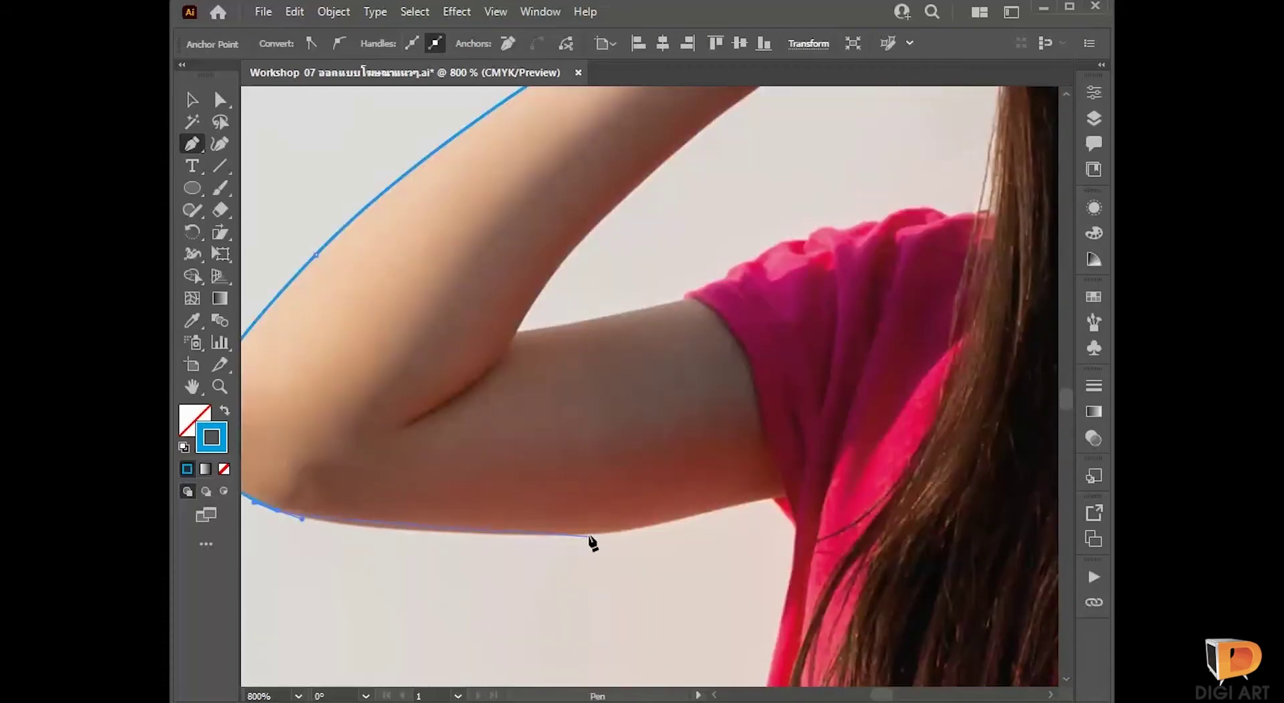
{"action": "left_click_drag", "start_coordinate": [580, 531], "coordinate": [772, 497]}
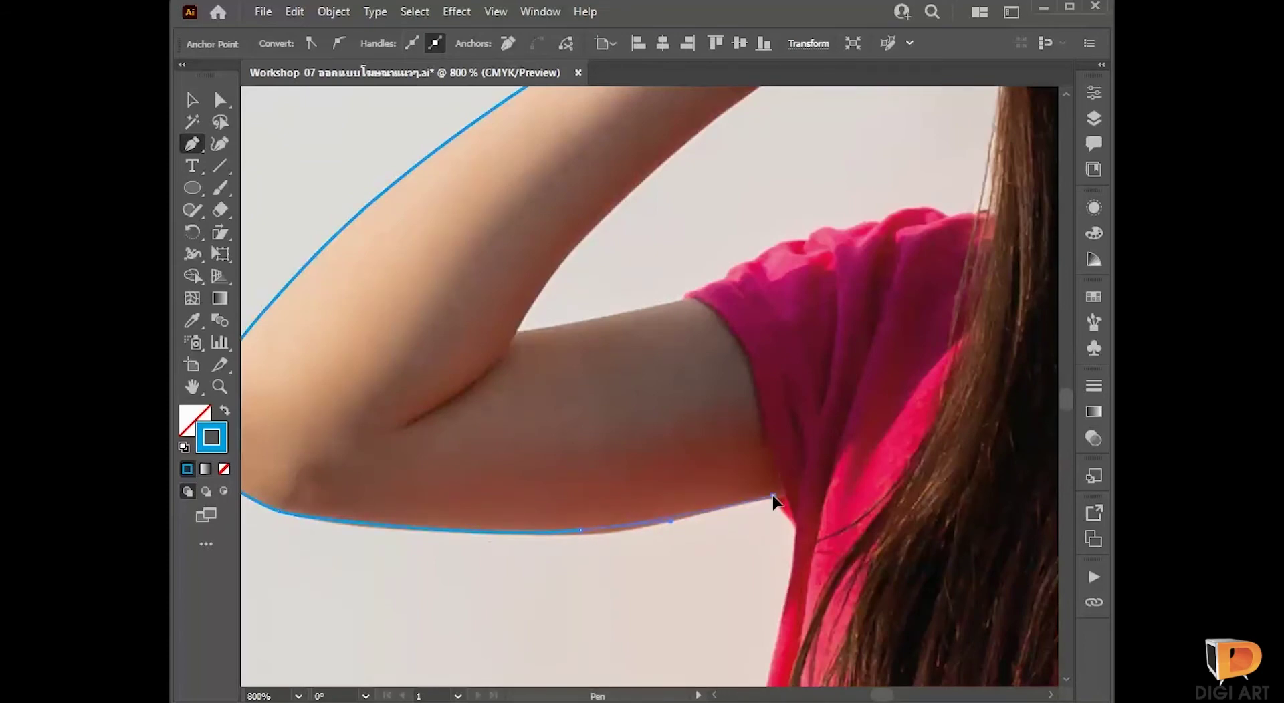
{"action": "left_click", "coordinate": [798, 532]}
{"action": "left_click_drag", "start_coordinate": [785, 543], "coordinate": [744, 284]}
Step: Trace the side of the pink shirt from the armpit down to its lower hem corner
{"action": "key", "text": "ctrl+minus"}
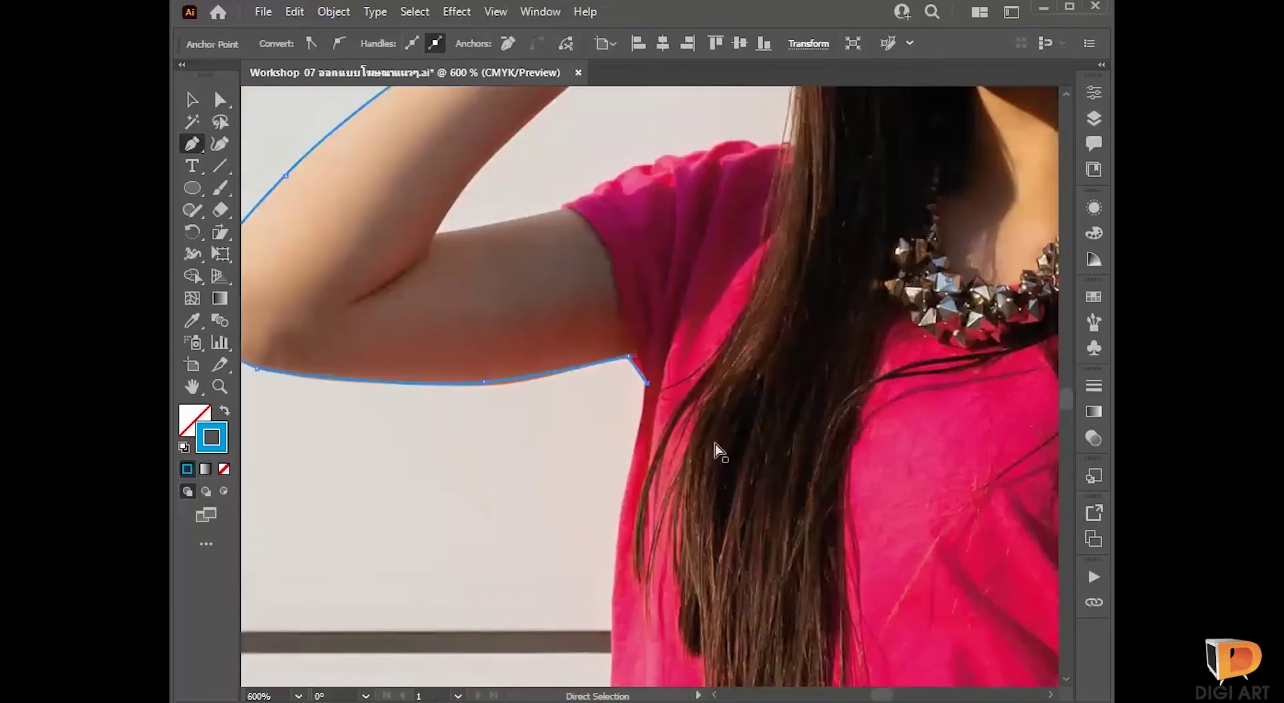
{"action": "left_click_drag", "start_coordinate": [711, 439], "coordinate": [671, 260]}
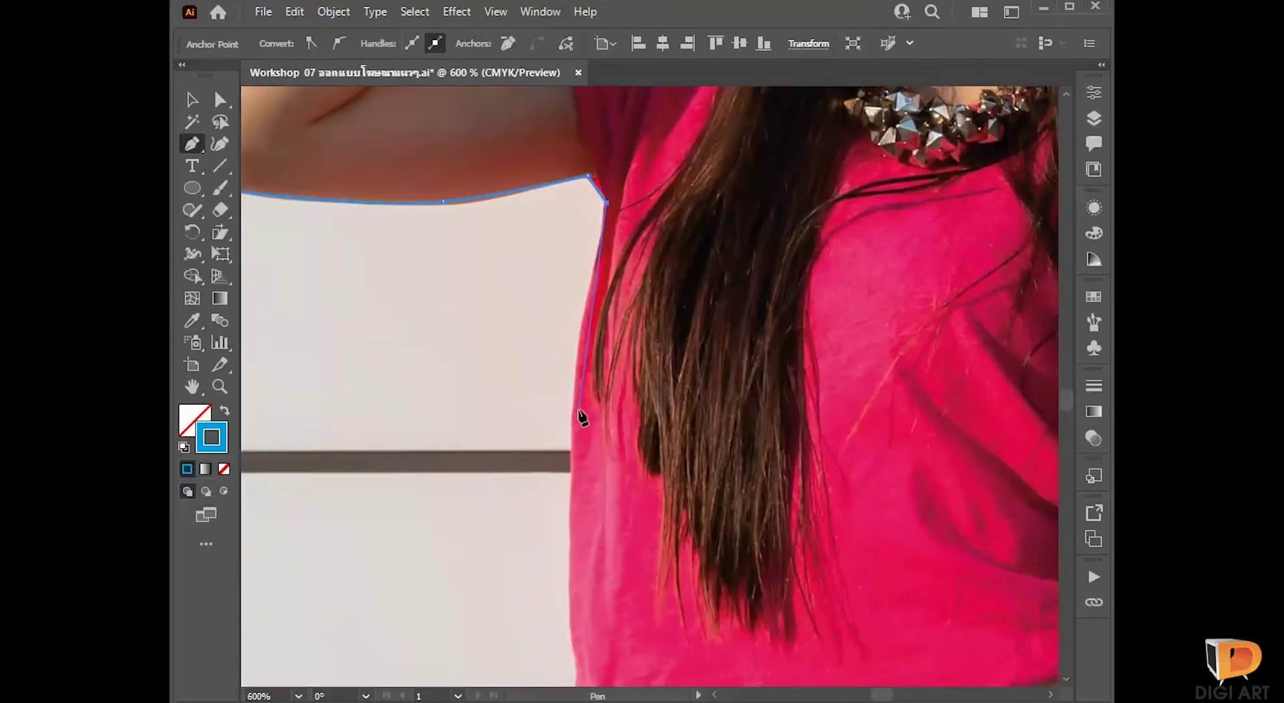
{"action": "left_click_drag", "start_coordinate": [575, 420], "coordinate": [568, 524]}
{"action": "left_click_drag", "start_coordinate": [586, 605], "coordinate": [535, 382]}
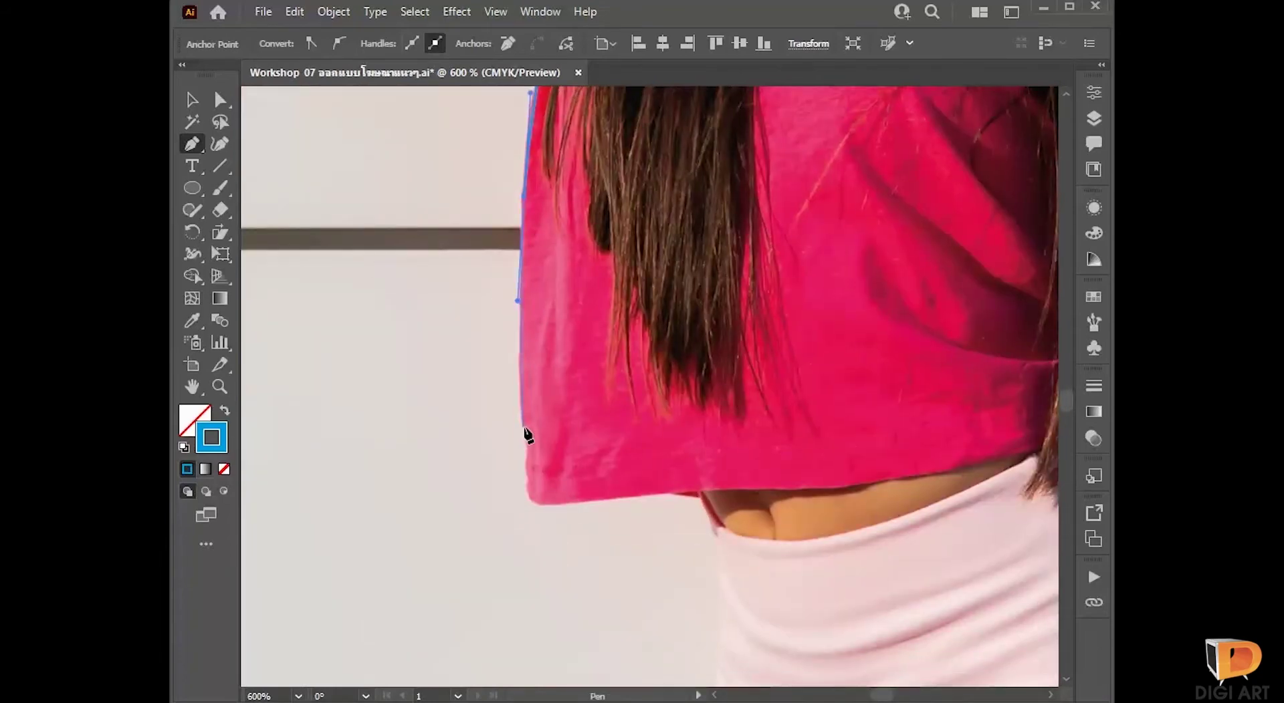
{"action": "left_click", "coordinate": [534, 499]}
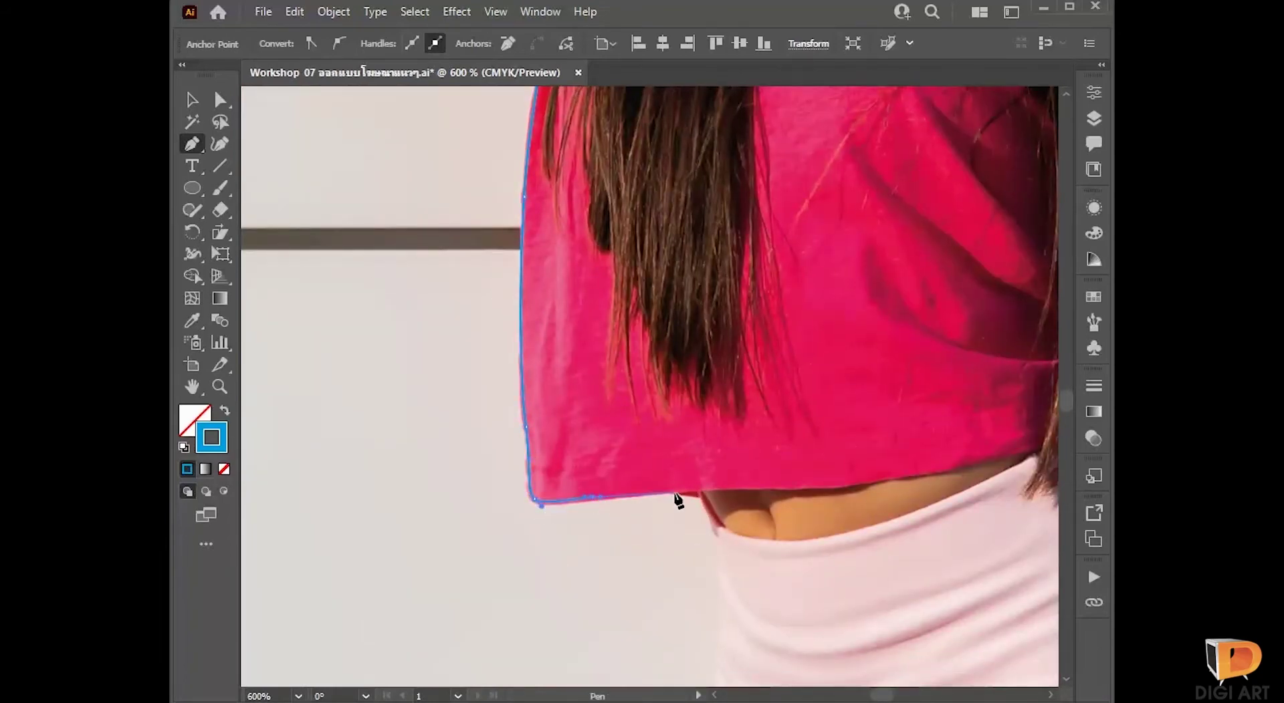
Step: Continue the path along the pink shirt's lower hem and down the bare waist to the skirt's waistband
{"action": "left_click", "coordinate": [673, 494]}
{"action": "left_click", "coordinate": [702, 497]}
{"action": "scroll", "coordinate": [709, 468], "scroll_direction": "down", "scroll_amount": 3}
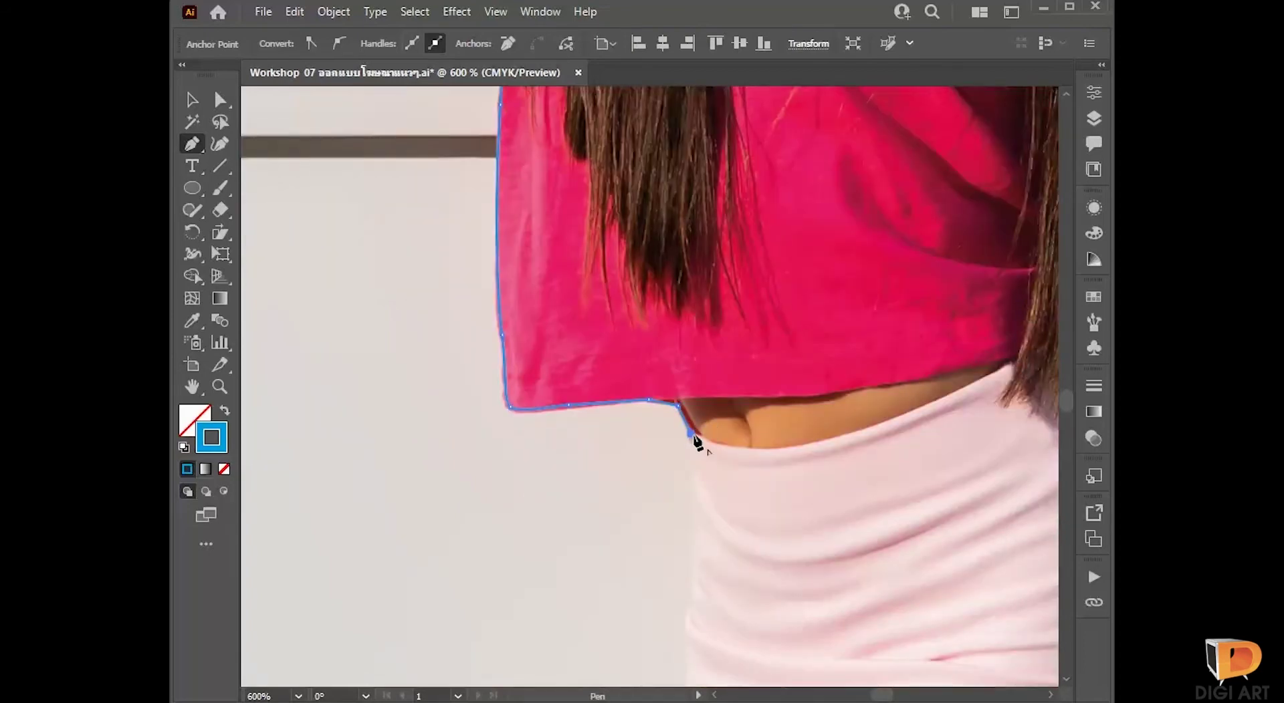
Step: Trace the front edge of the pink skirt from the waistband down to where its hem meets the thigh
{"action": "scroll", "coordinate": [695, 442], "scroll_direction": "down", "scroll_amount": 3}
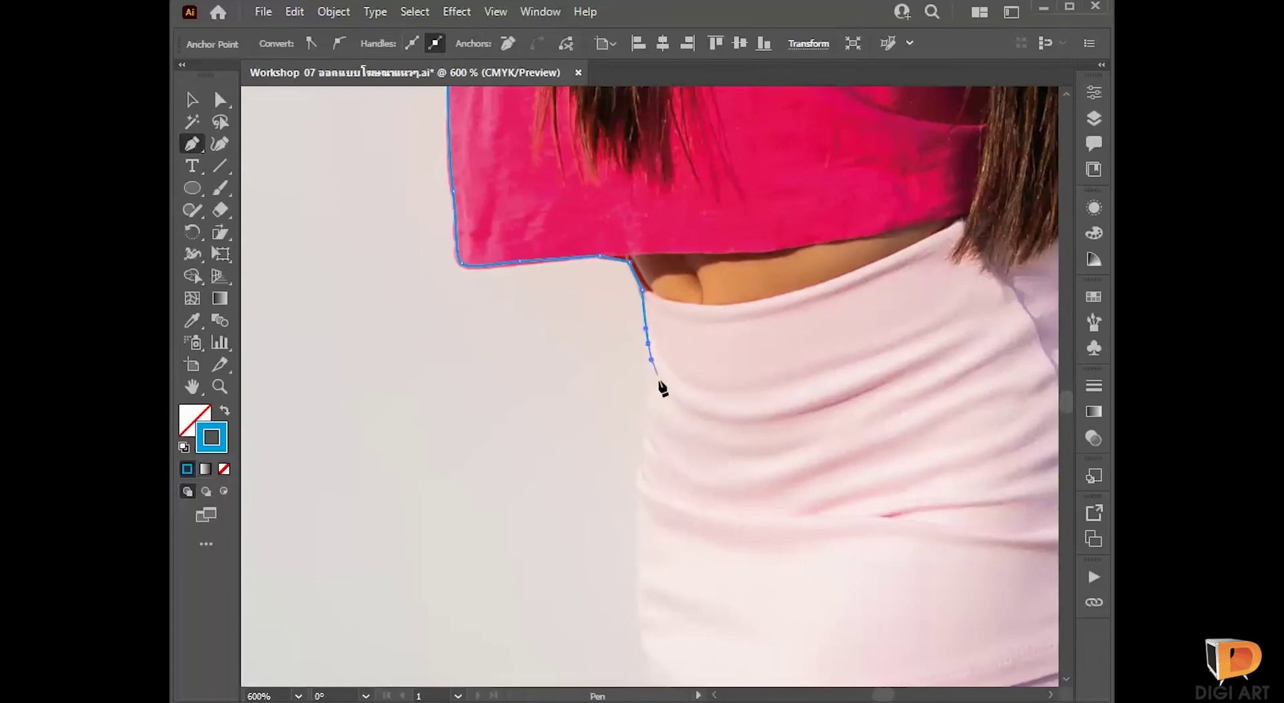
{"action": "left_click", "coordinate": [650, 409]}
{"action": "scroll", "coordinate": [644, 465], "scroll_direction": "down", "scroll_amount": 3}
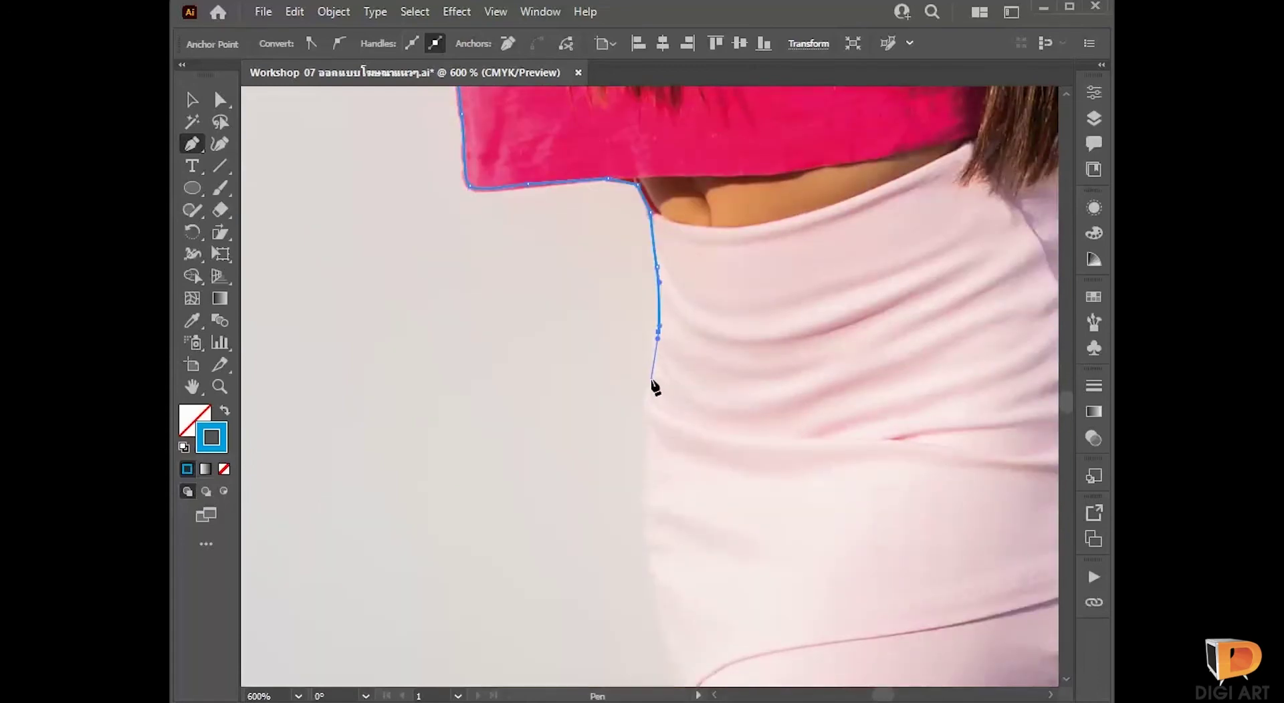
{"action": "left_click", "coordinate": [646, 415]}
{"action": "scroll", "coordinate": [642, 434], "scroll_direction": "down", "scroll_amount": 3}
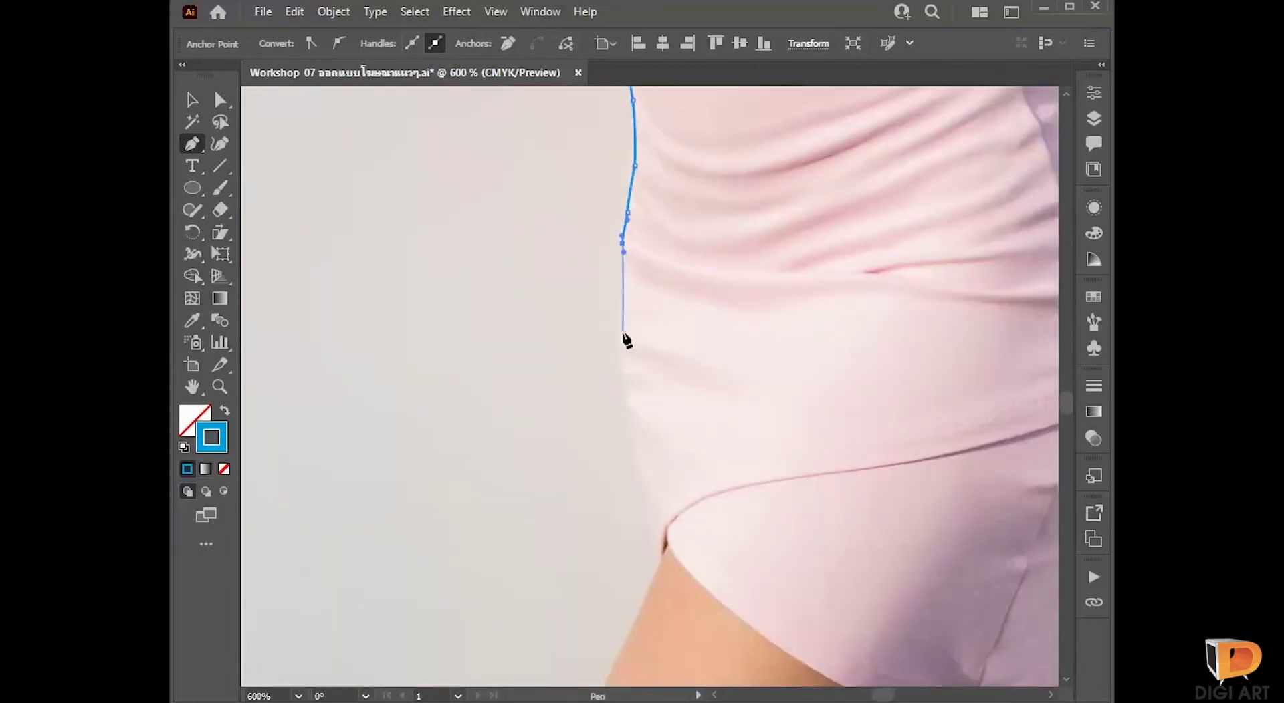
{"action": "left_click_drag", "start_coordinate": [622, 348], "coordinate": [622, 351]}
{"action": "left_click_drag", "start_coordinate": [618, 391], "coordinate": [602, 270]}
{"action": "mouse_move", "coordinate": [617, 323]}
{"action": "left_mouse_down"}
{"action": "mouse_move", "coordinate": [624, 344]}
{"action": "mouse_move", "coordinate": [613, 296]}
{"action": "mouse_move", "coordinate": [629, 335]}
{"action": "left_mouse_up"}
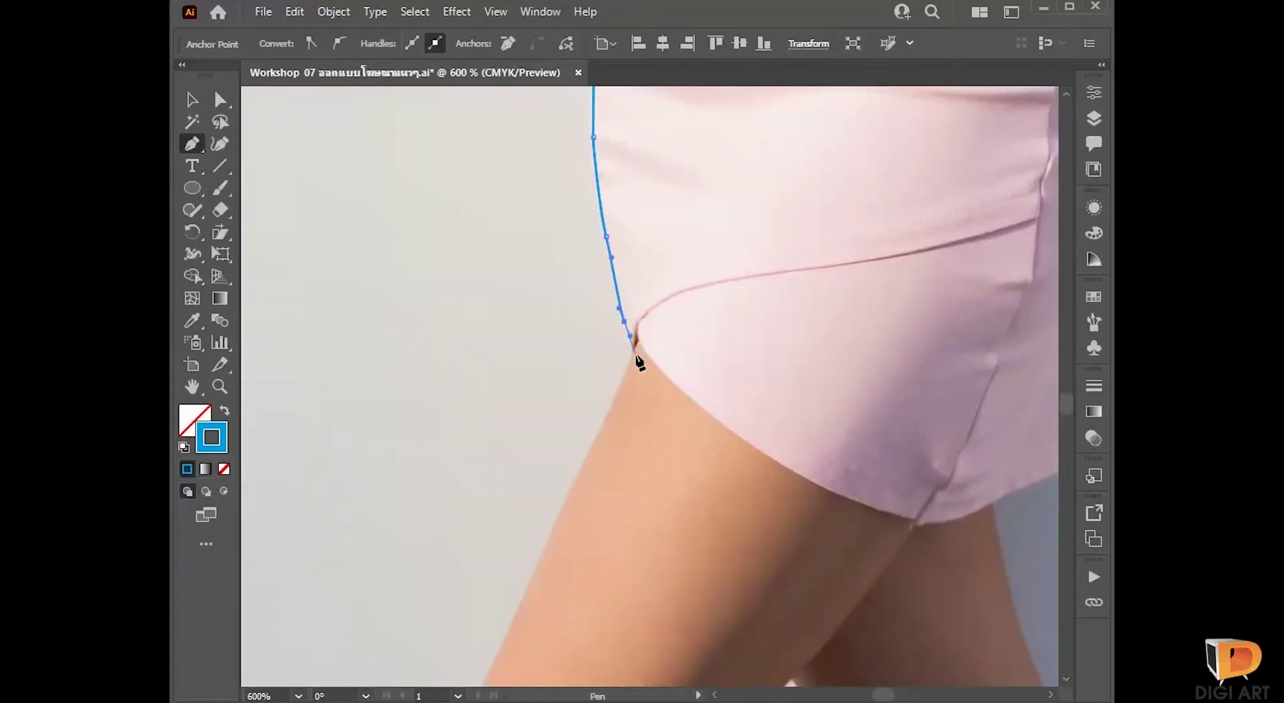
{"action": "left_click", "coordinate": [633, 352]}
Step: Trace the front of the forward leg from the skirt hem past the knee to the photo's lower edge
{"action": "left_click_drag", "start_coordinate": [599, 402], "coordinate": [627, 235]}
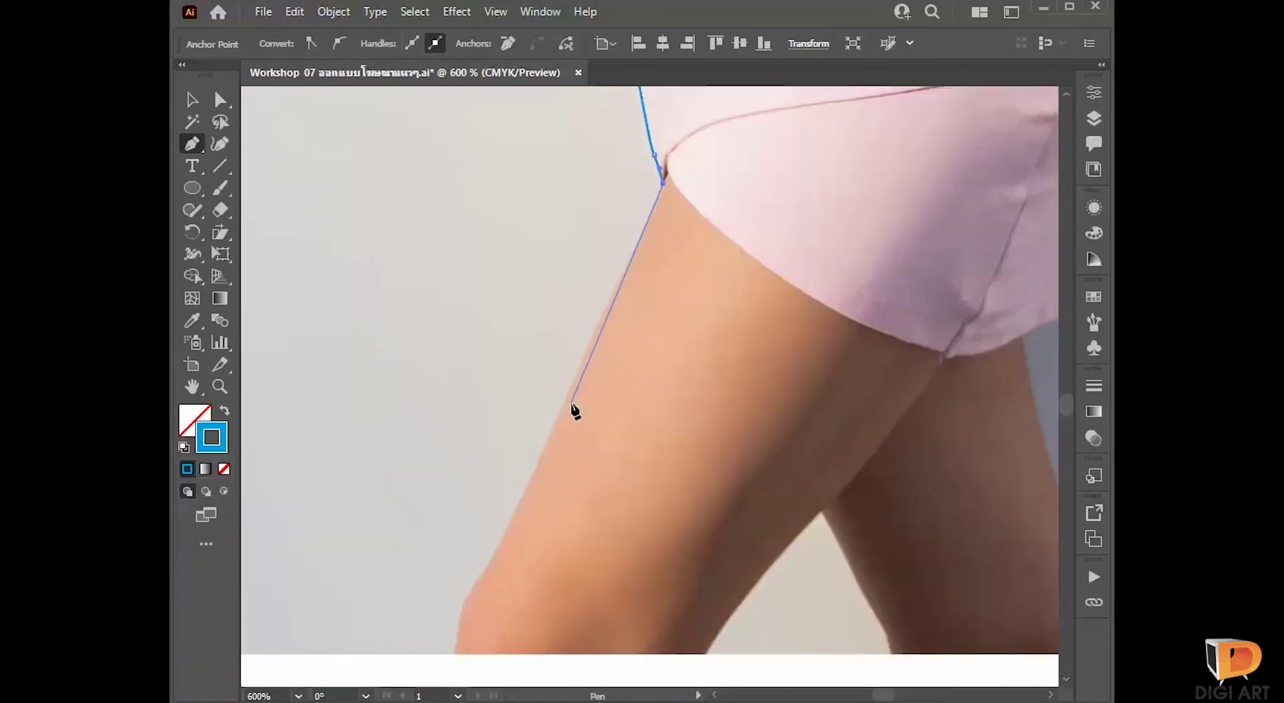
{"action": "left_click_drag", "start_coordinate": [569, 403], "coordinate": [543, 462]}
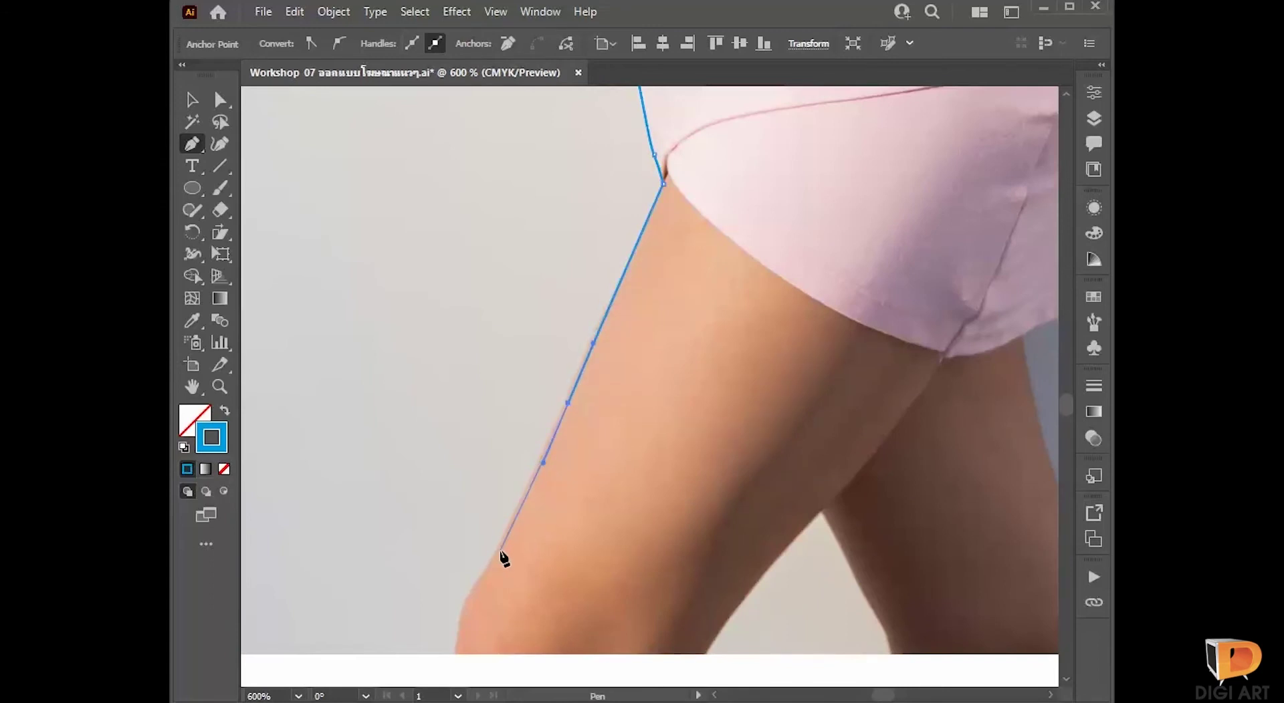
{"action": "left_click_drag", "start_coordinate": [501, 551], "coordinate": [491, 563]}
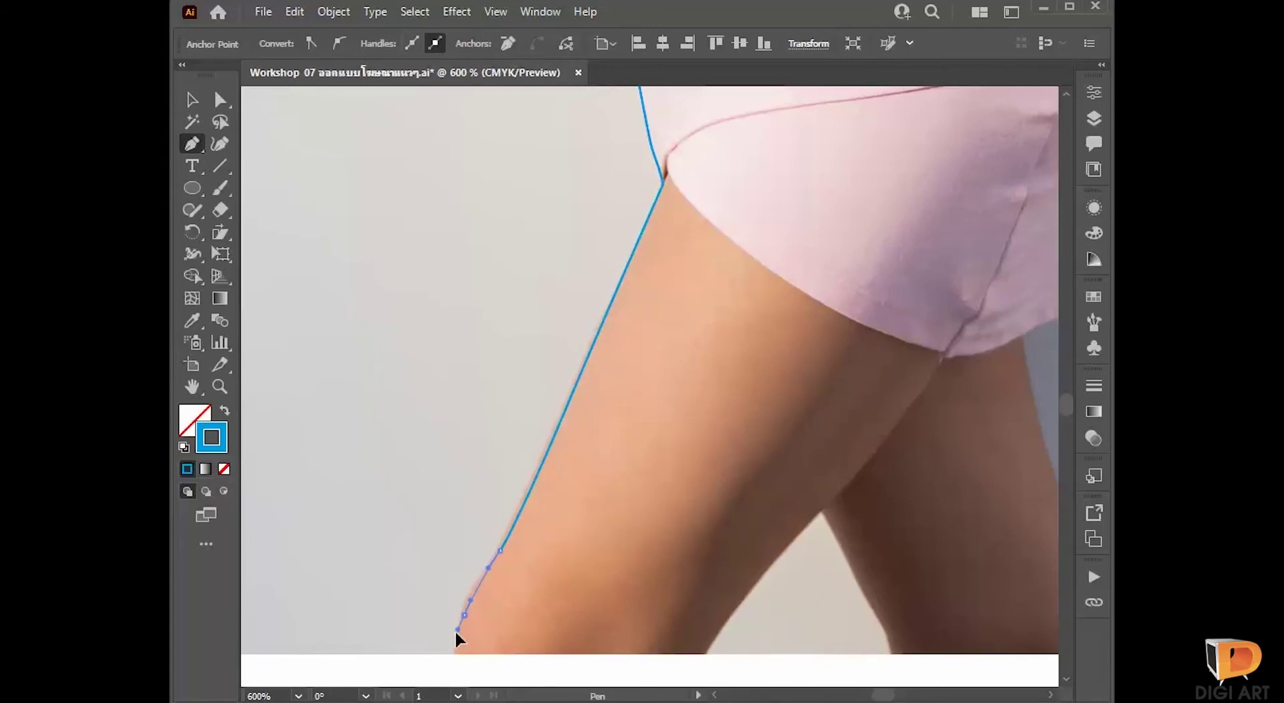
{"action": "left_click_drag", "start_coordinate": [458, 632], "coordinate": [461, 667]}
{"action": "left_click", "coordinate": [455, 653]}
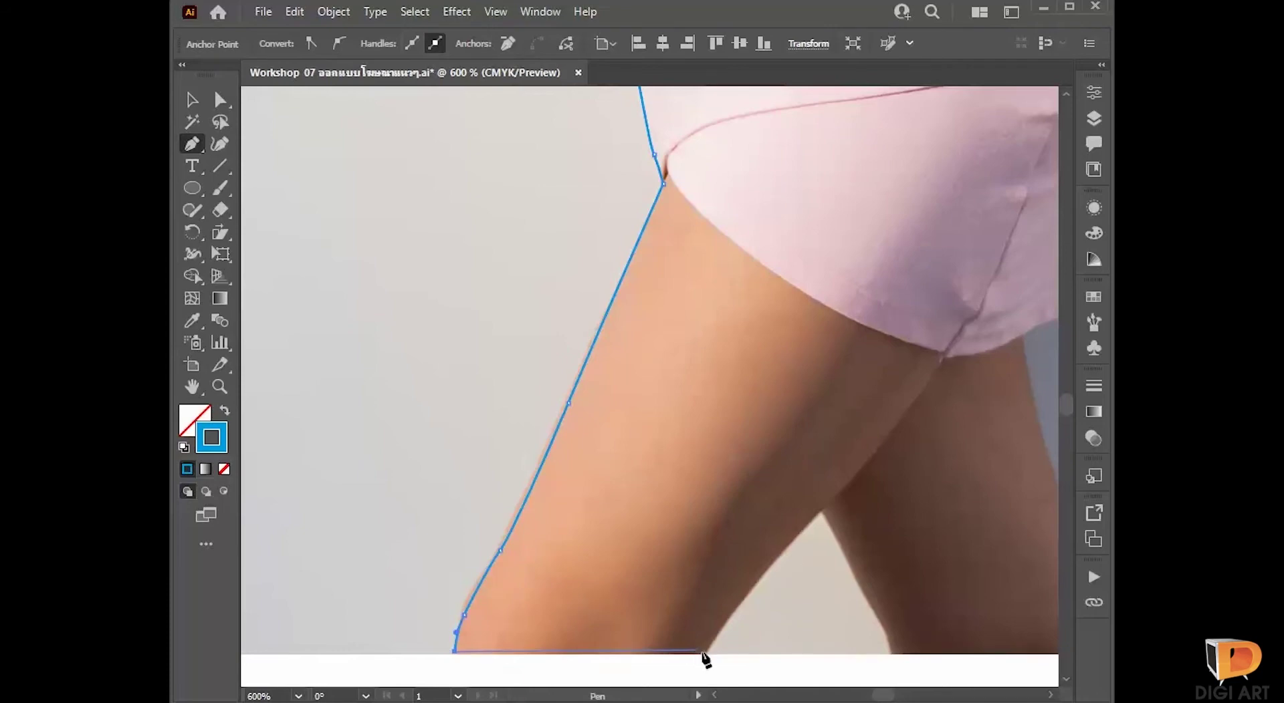
Step: Run the path across the base of the forward leg, up to the gap's peak and down the rear leg's inner edge
{"action": "left_click", "coordinate": [704, 653]}
{"action": "left_click_drag", "start_coordinate": [793, 540], "coordinate": [724, 409]}
{"action": "left_click", "coordinate": [822, 510]}
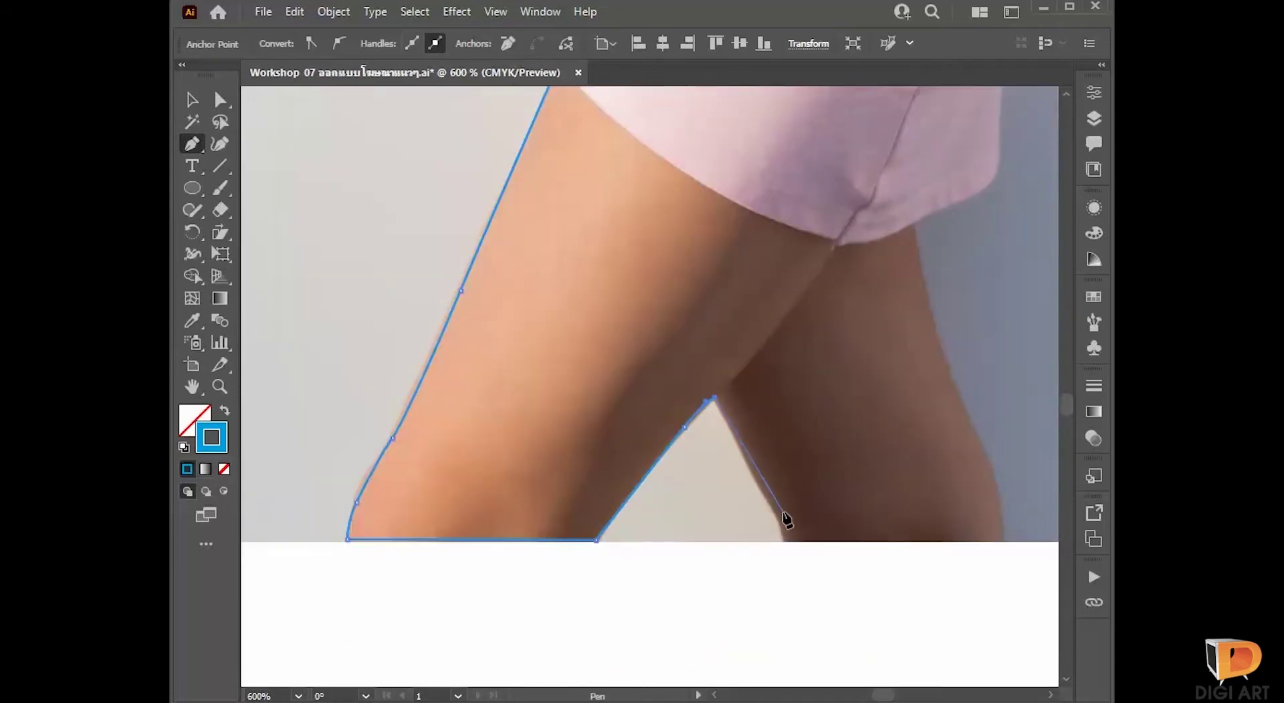
{"action": "left_click", "coordinate": [776, 513]}
{"action": "left_click", "coordinate": [786, 541]}
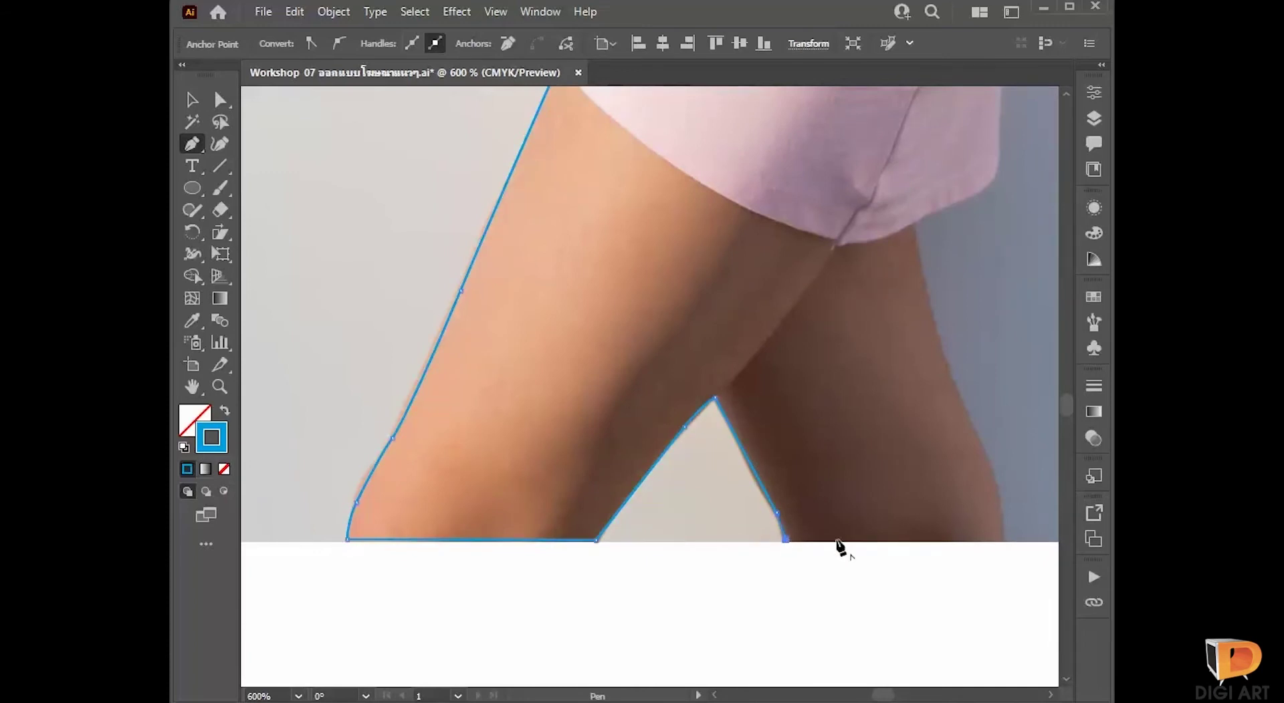
Step: Carry the path across the base of the rear leg and up its outer edge to the skirt hem
{"action": "left_click", "coordinate": [1004, 541]}
{"action": "left_click", "coordinate": [952, 390]}
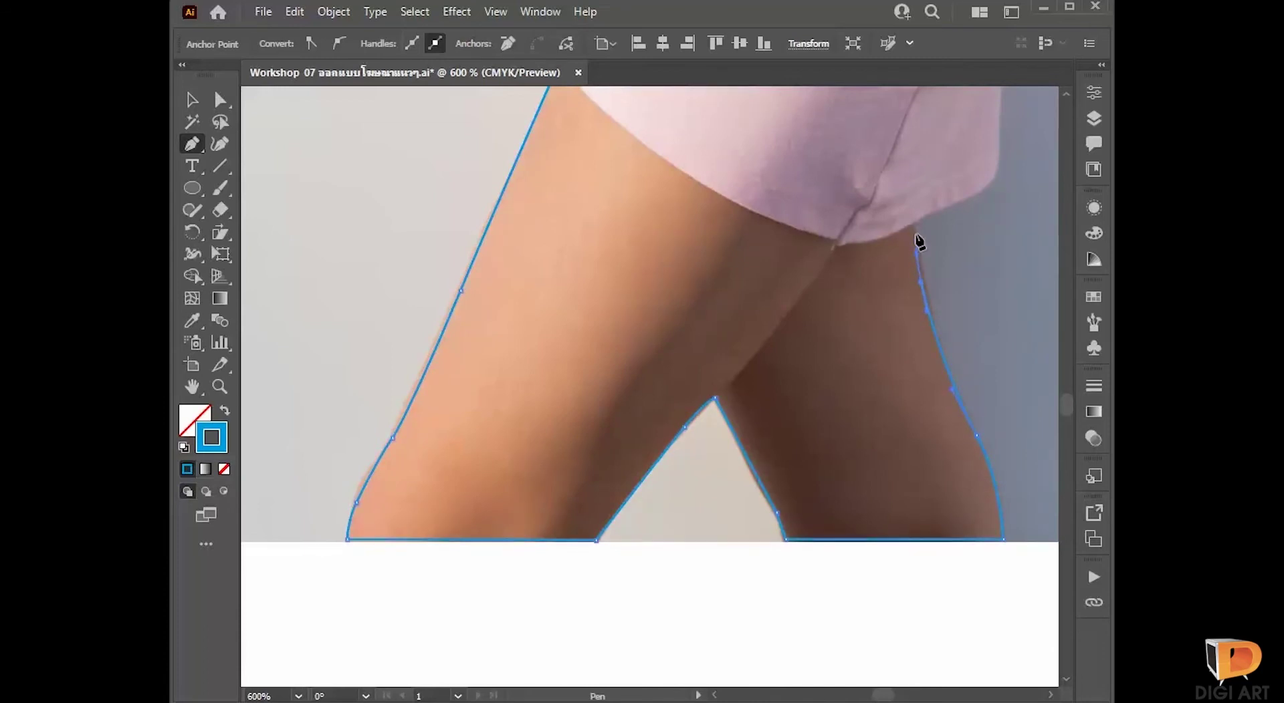
{"action": "scroll", "coordinate": [923, 217], "scroll_direction": "up", "scroll_amount": 2}
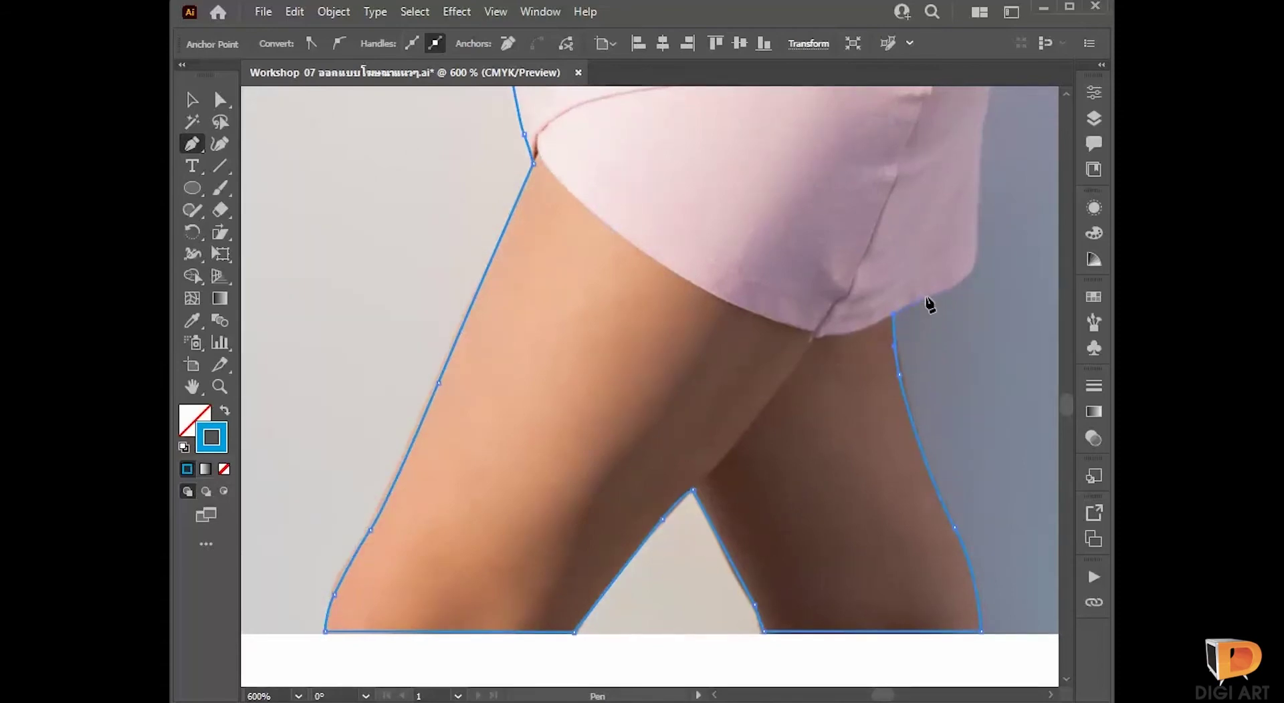
Step: Trace the rear skirt hem to its corner and up the lower back edge of the skirt
{"action": "left_click", "coordinate": [947, 287]}
{"action": "left_click", "coordinate": [973, 267]}
{"action": "scroll", "coordinate": [976, 258], "scroll_direction": "up", "scroll_amount": 3}
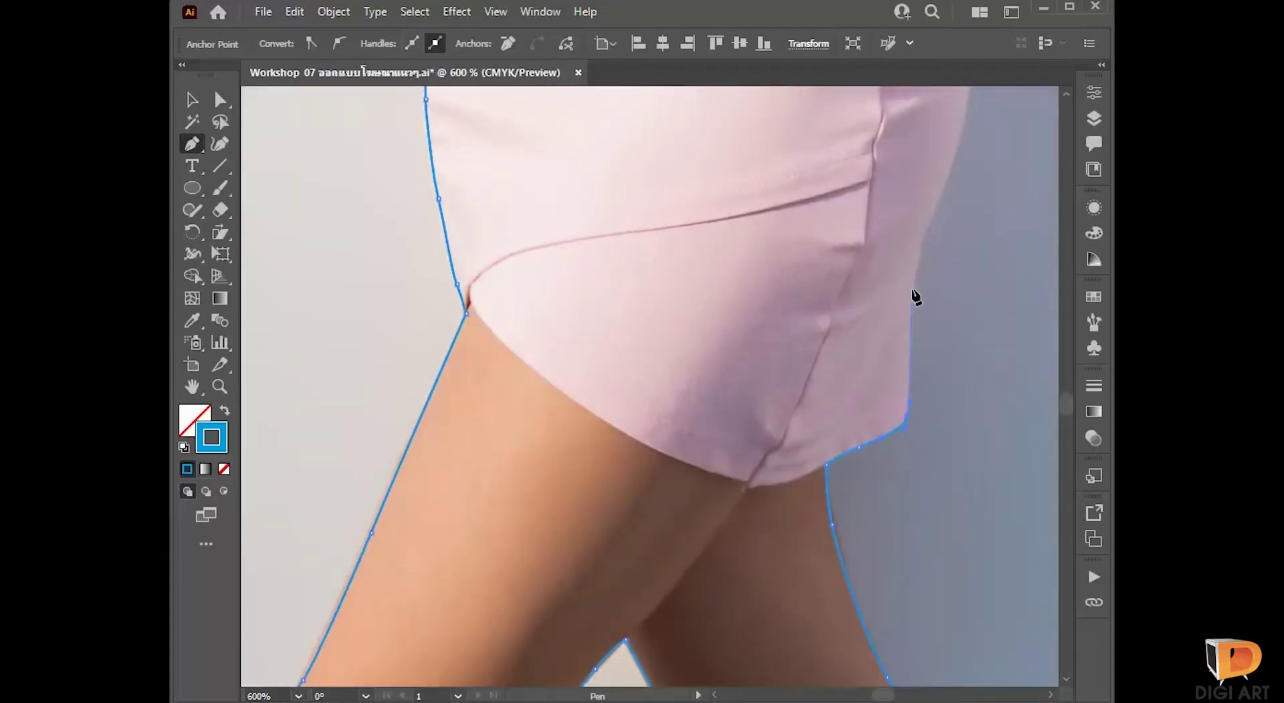
{"action": "left_click", "coordinate": [916, 254]}
Step: Curve the path around the back of the hips up to the tips of the long hair
{"action": "left_click_drag", "start_coordinate": [918, 257], "coordinate": [848, 450]}
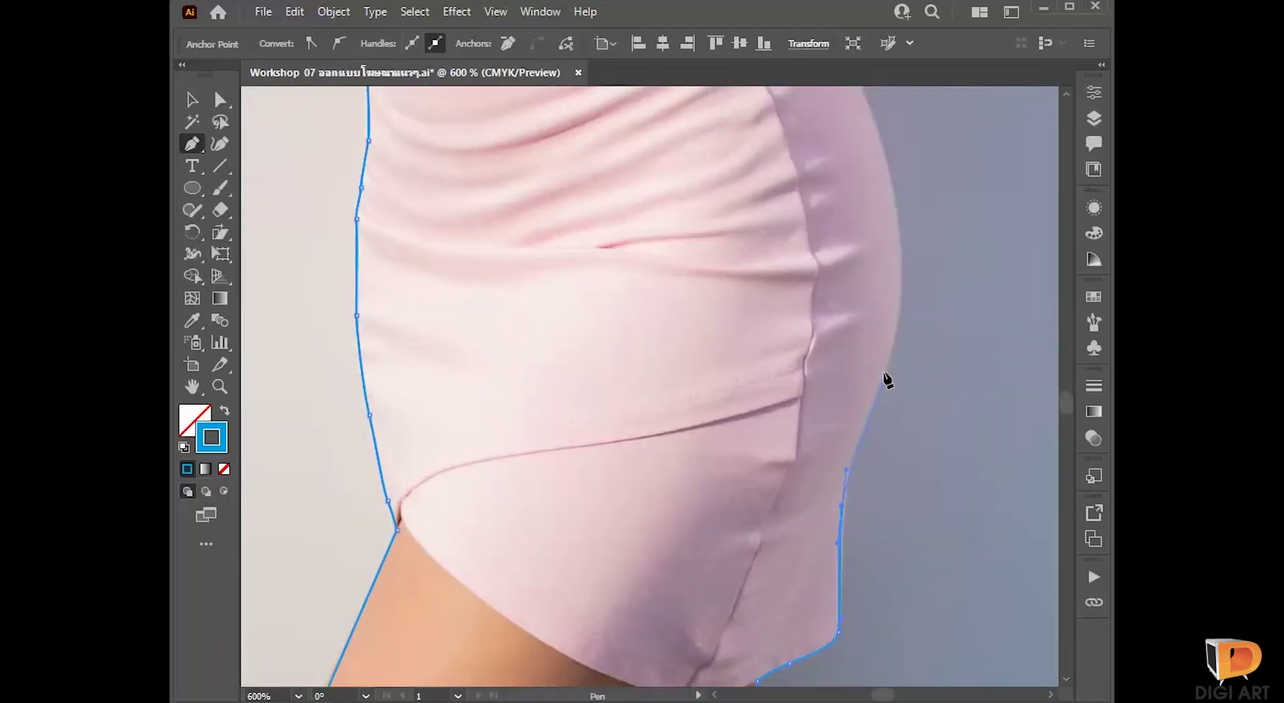
{"action": "left_click_drag", "start_coordinate": [900, 316], "coordinate": [902, 319]}
{"action": "left_click_drag", "start_coordinate": [890, 305], "coordinate": [818, 537]}
{"action": "left_click_drag", "start_coordinate": [815, 397], "coordinate": [796, 340]}
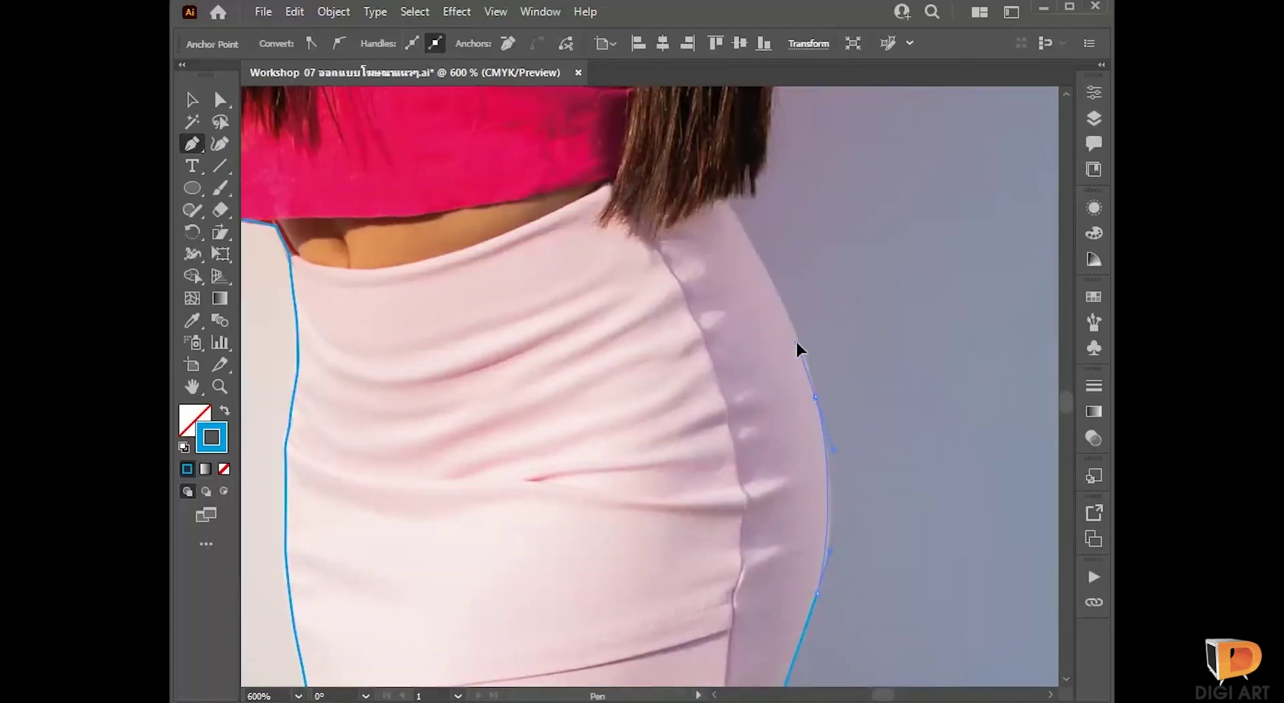
{"action": "left_click_drag", "start_coordinate": [756, 252], "coordinate": [730, 215]}
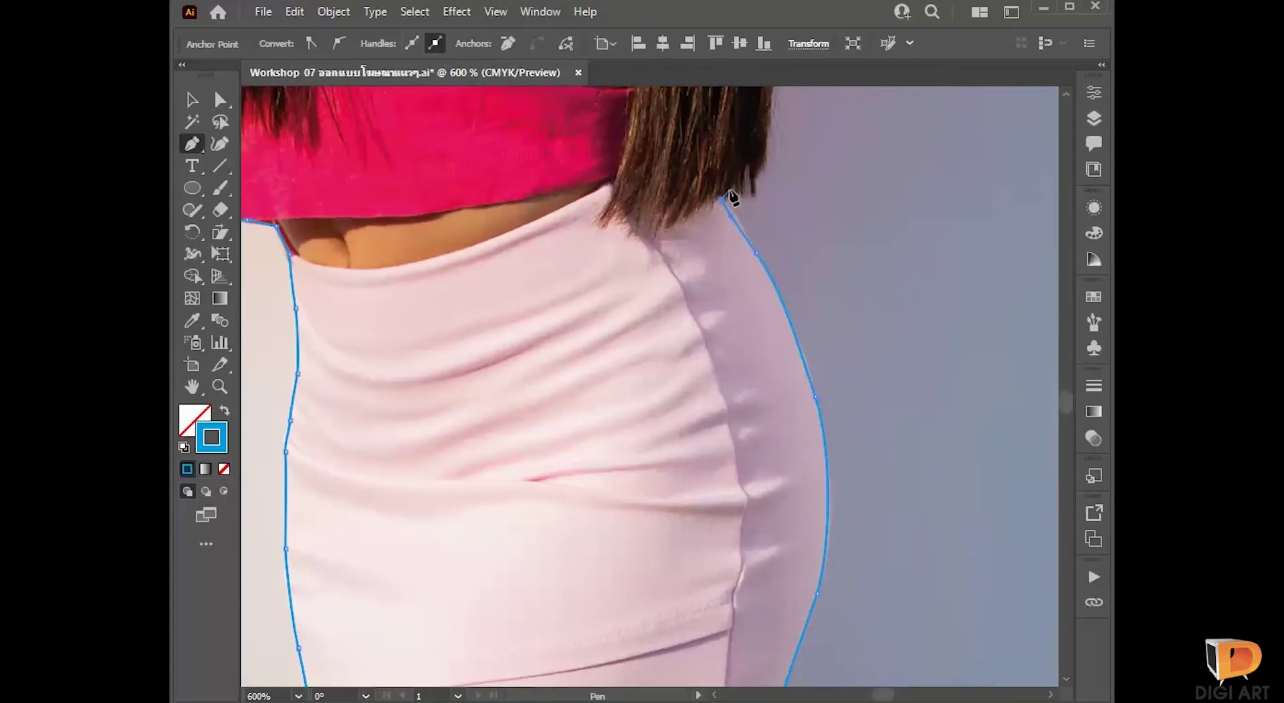
Step: Trace the uneven hair tips beside the skirt with a zigzag of short straight segments following the separate strands
{"action": "key", "text": "ctrl+plus"}
{"action": "key", "text": "ctrl+plus"}
{"action": "key", "text": "ctrl+plus"}
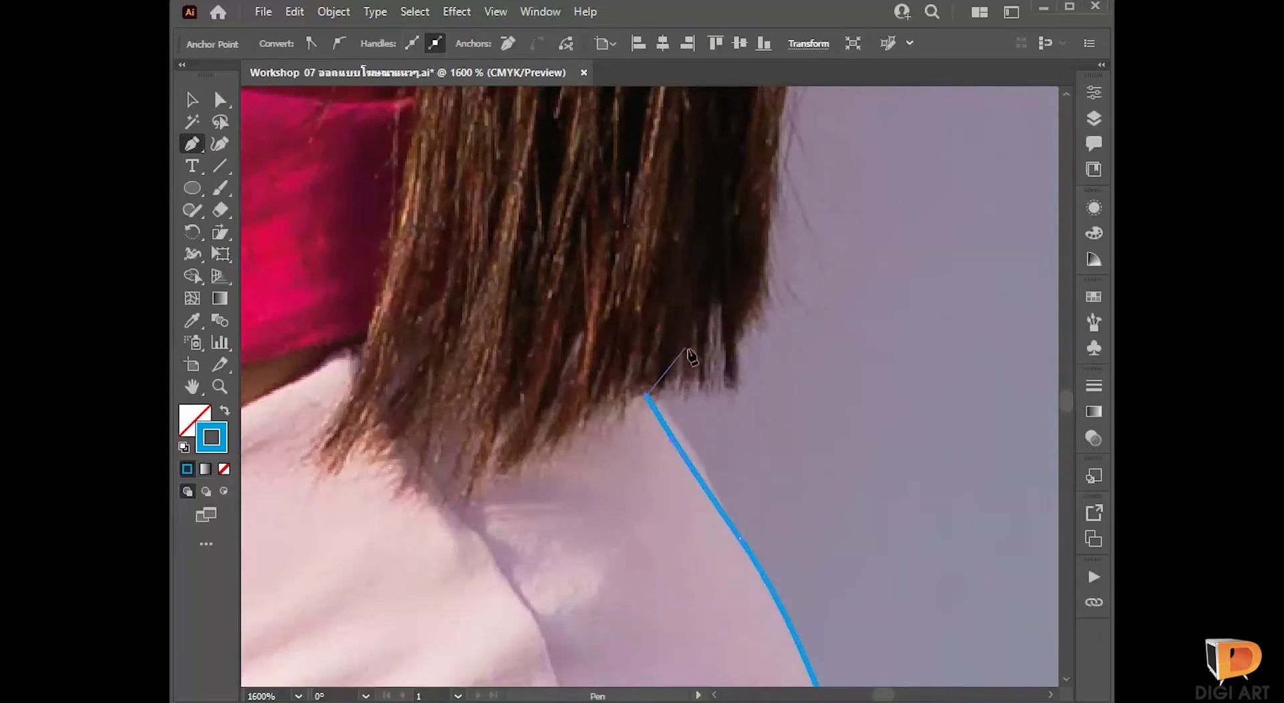
{"action": "left_click", "coordinate": [666, 382]}
{"action": "left_click", "coordinate": [668, 392]}
{"action": "left_click", "coordinate": [677, 373]}
{"action": "left_click", "coordinate": [686, 398]}
{"action": "left_click", "coordinate": [694, 369]}
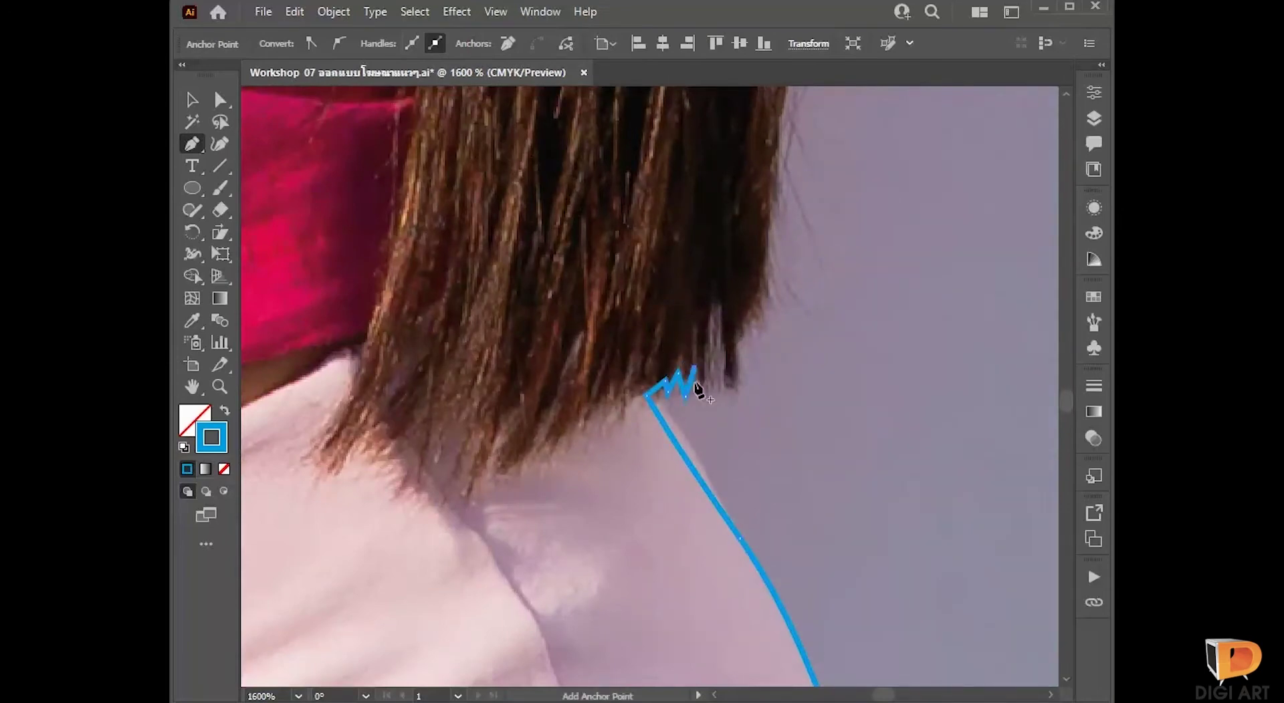
{"action": "left_click", "coordinate": [702, 392]}
{"action": "left_click", "coordinate": [712, 319]}
{"action": "left_click", "coordinate": [716, 351]}
{"action": "left_click", "coordinate": [721, 324]}
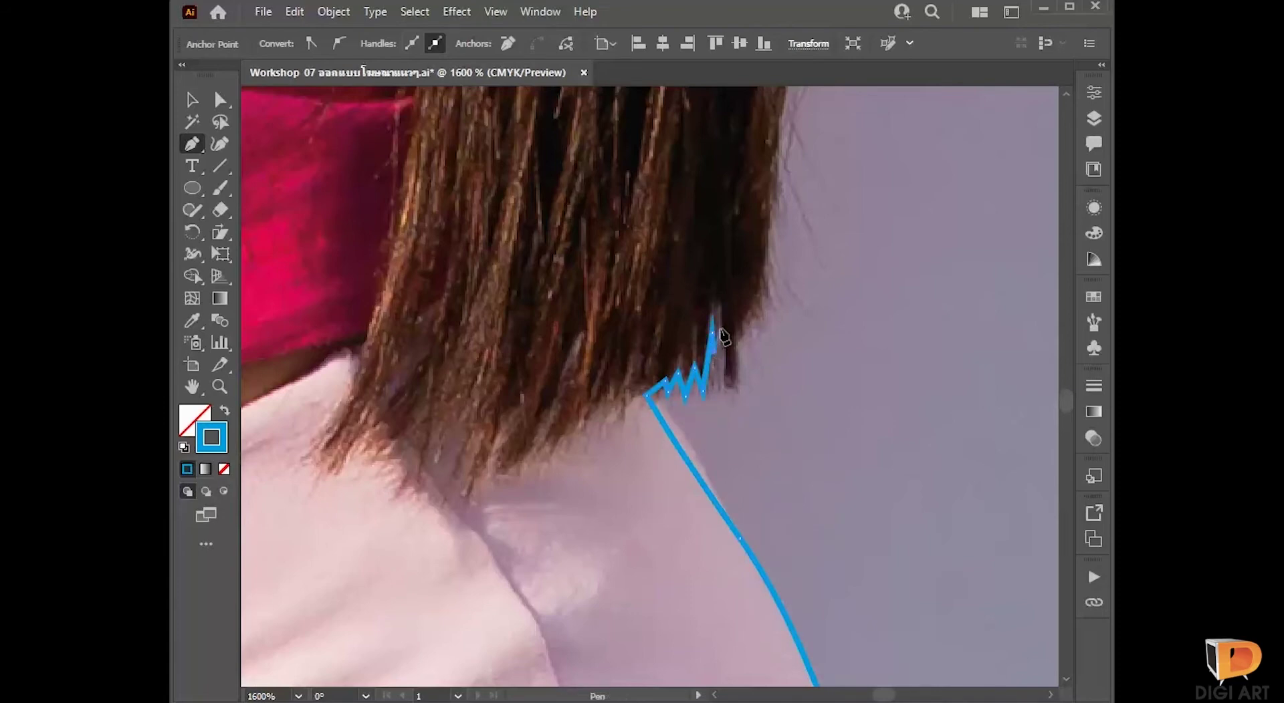
{"action": "left_click", "coordinate": [733, 387]}
{"action": "left_click", "coordinate": [741, 309]}
{"action": "left_click", "coordinate": [755, 299]}
Step: Extend the path up the outer edge of the long hair to where the shirt emerges behind it
{"action": "scroll", "coordinate": [769, 324], "scroll_direction": "up", "scroll_amount": 3}
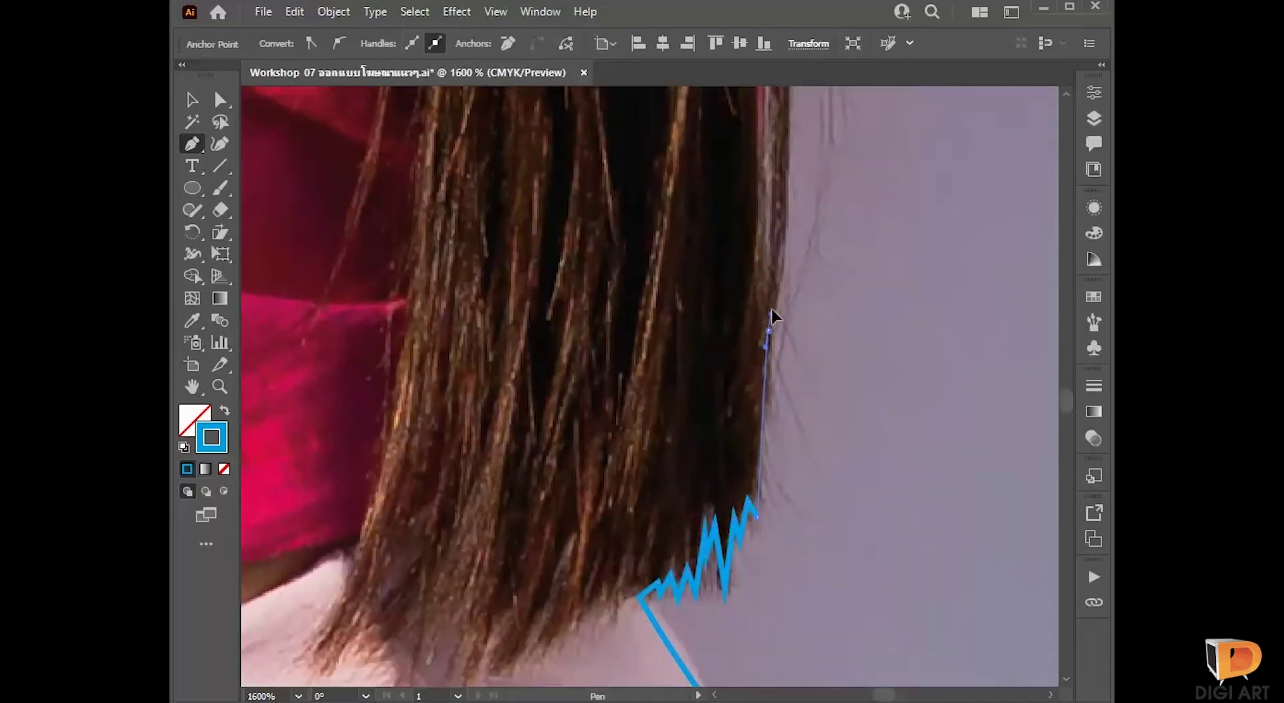
{"action": "left_click_drag", "start_coordinate": [768, 331], "coordinate": [771, 268]}
{"action": "key", "text": "ctrl+minus"}
{"action": "key", "text": "ctrl+minus"}
{"action": "key", "text": "ctrl+minus"}
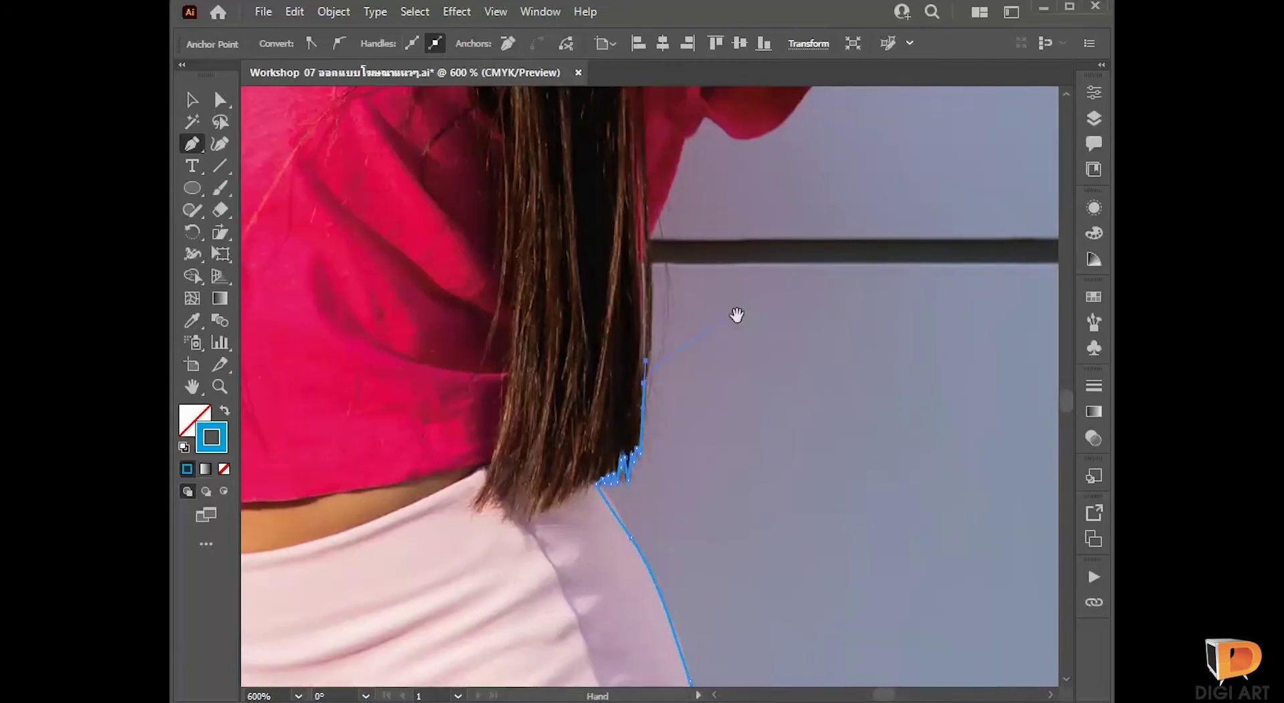
{"action": "left_click_drag", "start_coordinate": [736, 315], "coordinate": [702, 416]}
{"action": "left_click_drag", "start_coordinate": [631, 360], "coordinate": [636, 348]}
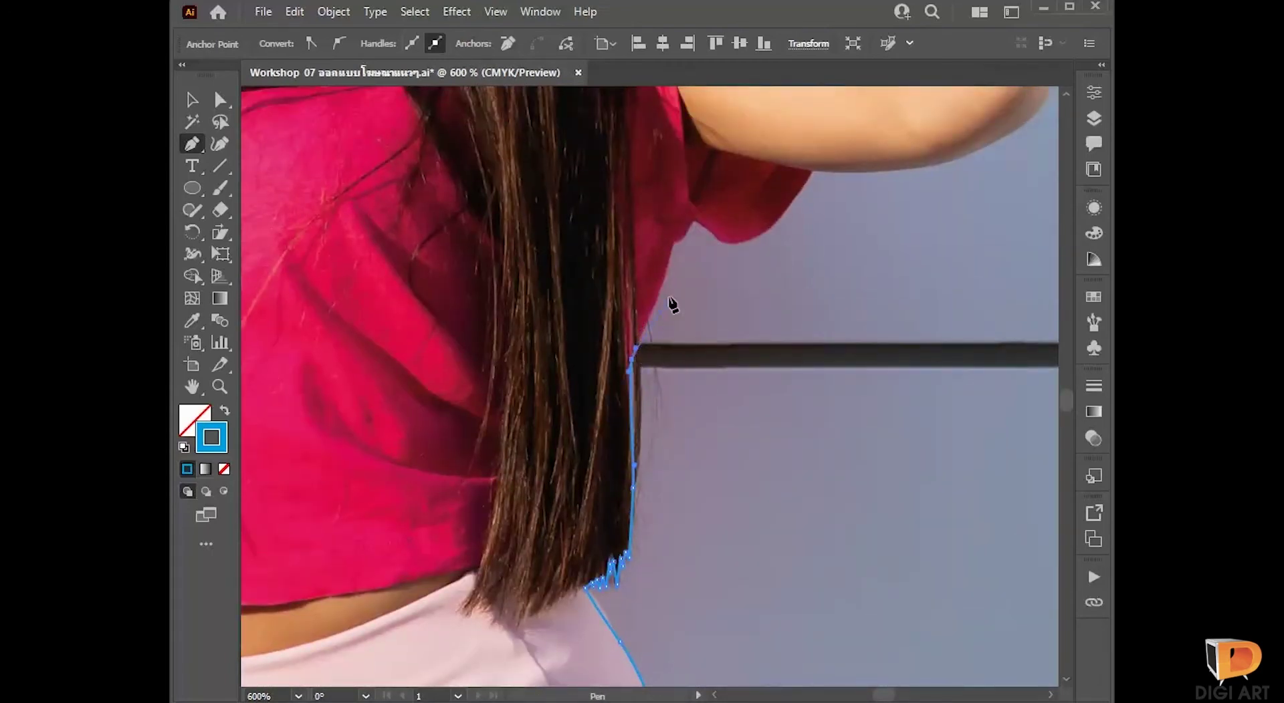
Step: Trace the shirt's side up to the armpit and around the drooping sleeve edge to the upper arm
{"action": "left_click", "coordinate": [658, 292]}
{"action": "left_click", "coordinate": [669, 261]}
{"action": "left_click", "coordinate": [688, 218]}
{"action": "left_click_drag", "start_coordinate": [735, 241], "coordinate": [745, 238]}
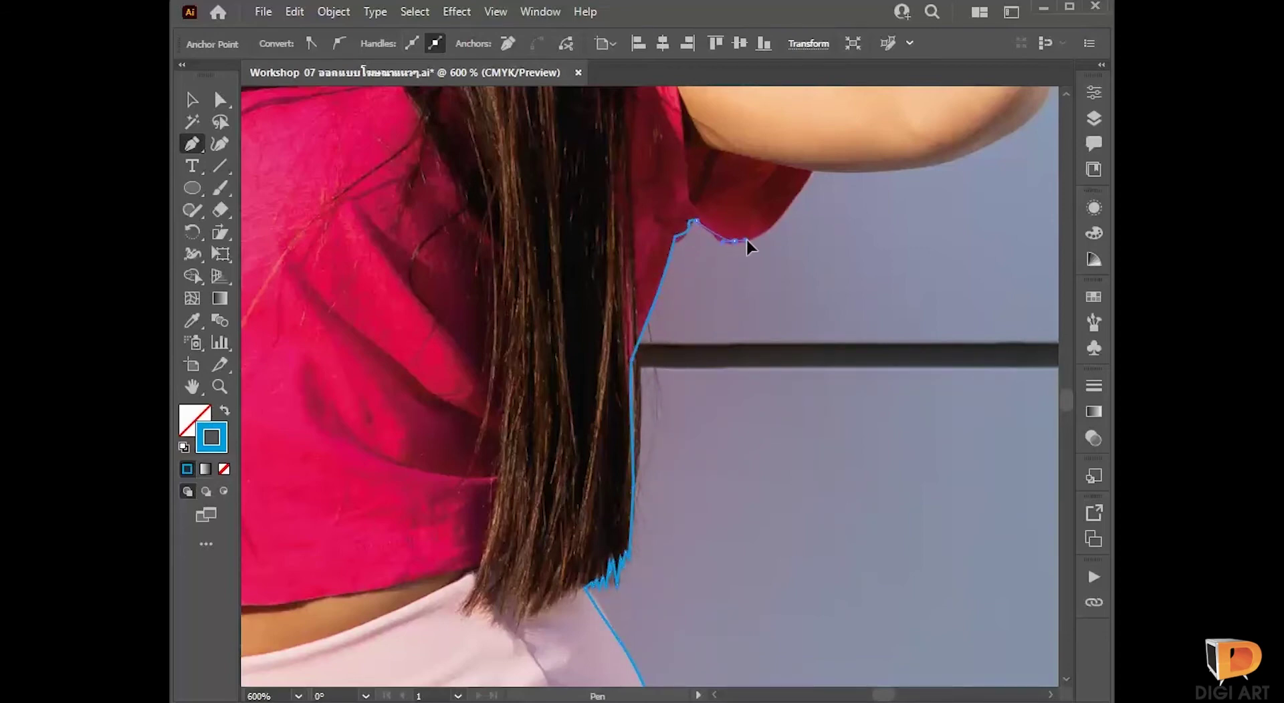
{"action": "left_click", "coordinate": [791, 201]}
{"action": "left_click", "coordinate": [807, 168]}
Step: Curve the path along the underside of the upper arm and around the elbow
{"action": "left_click_drag", "start_coordinate": [917, 175], "coordinate": [644, 482]}
{"action": "left_click_drag", "start_coordinate": [707, 455], "coordinate": [752, 426]}
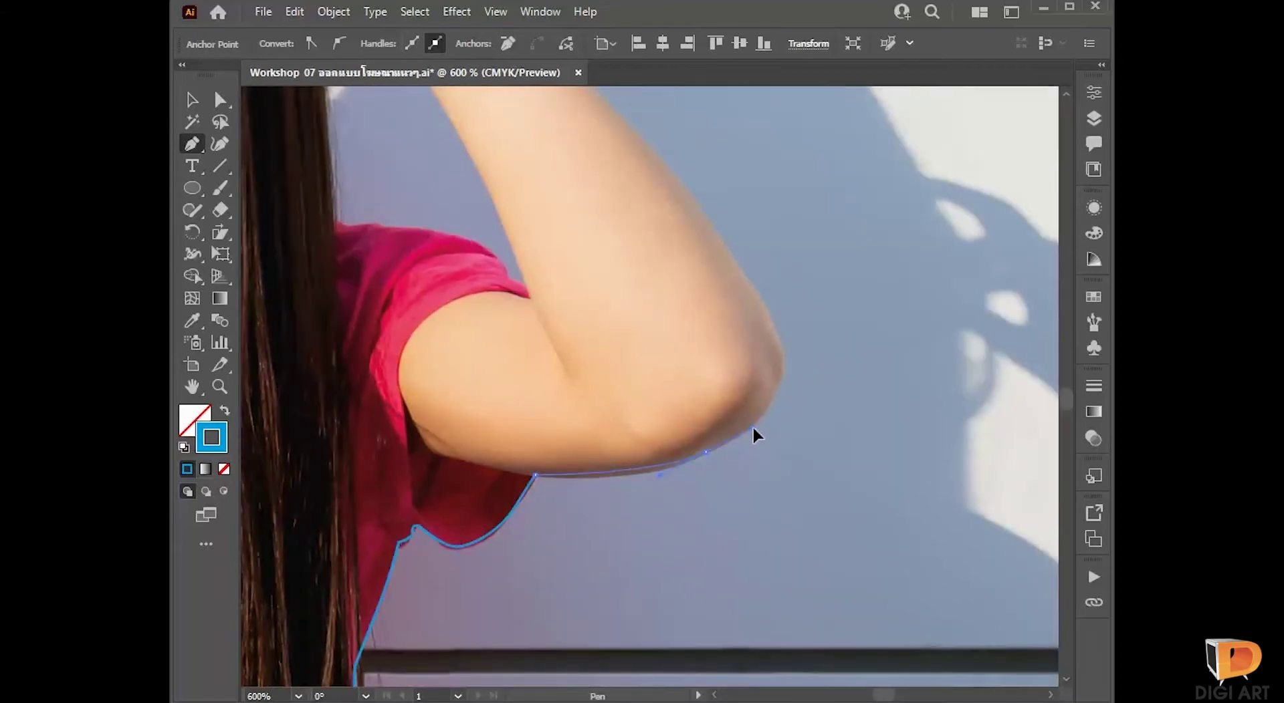
{"action": "left_click_drag", "start_coordinate": [778, 362], "coordinate": [779, 356]}
Step: Trace the outer edge of the forearm from the elbow up to the wrist
{"action": "left_click_drag", "start_coordinate": [773, 432], "coordinate": [729, 637]}
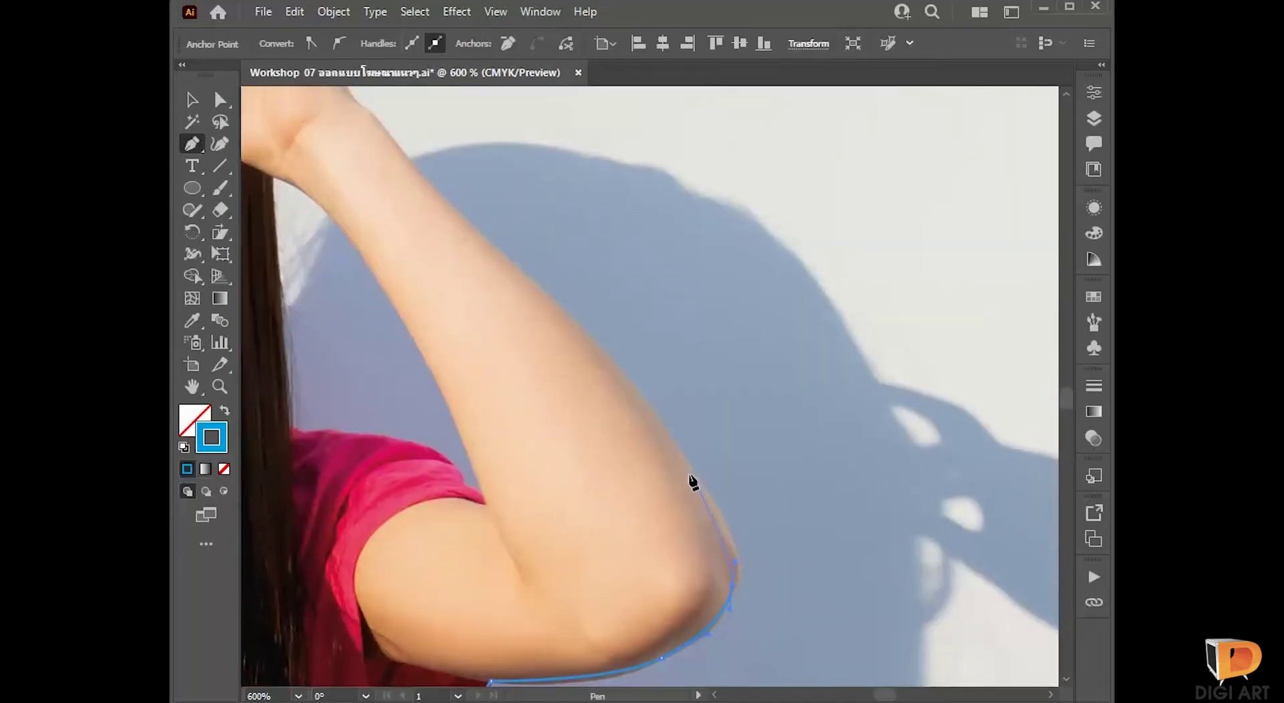
{"action": "left_click", "coordinate": [644, 403]}
{"action": "left_click_drag", "start_coordinate": [537, 281], "coordinate": [592, 535]}
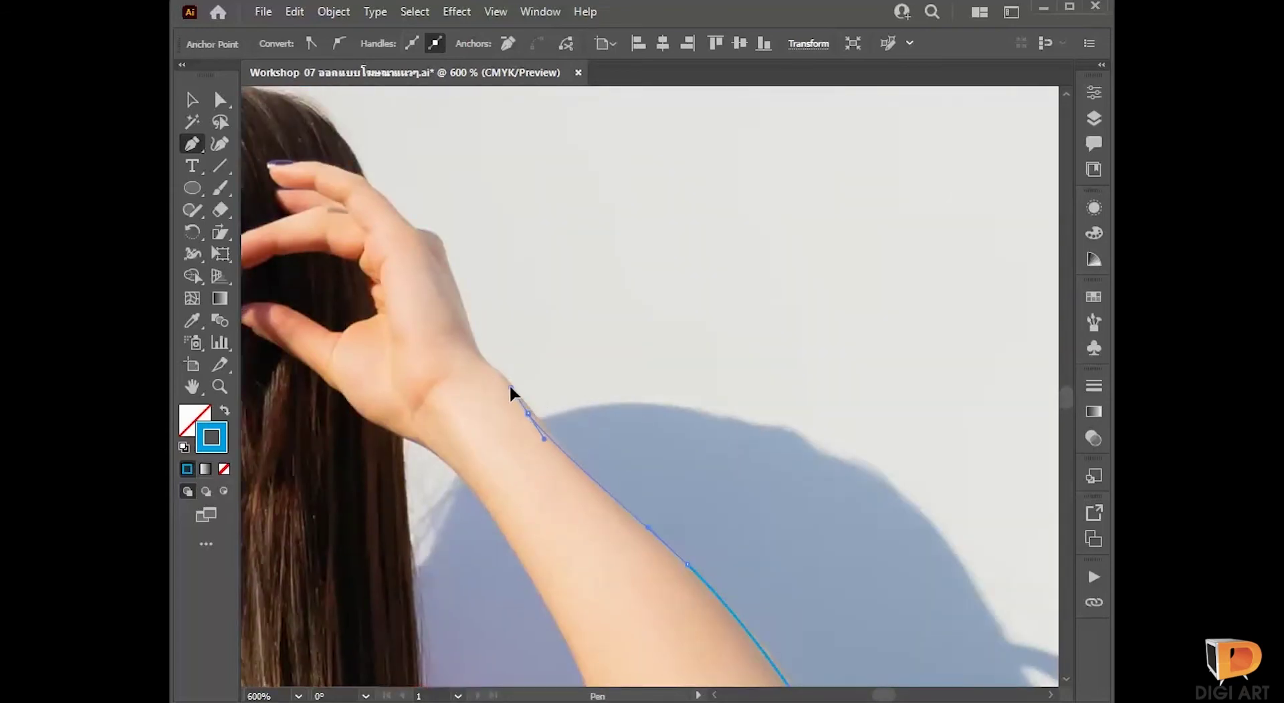
{"action": "left_click", "coordinate": [507, 384]}
Step: Follow the back of the hand from the wrist over the knuckle towards the fingers beside the hair
{"action": "left_click", "coordinate": [466, 331]}
{"action": "left_click_drag", "start_coordinate": [466, 331], "coordinate": [506, 513]}
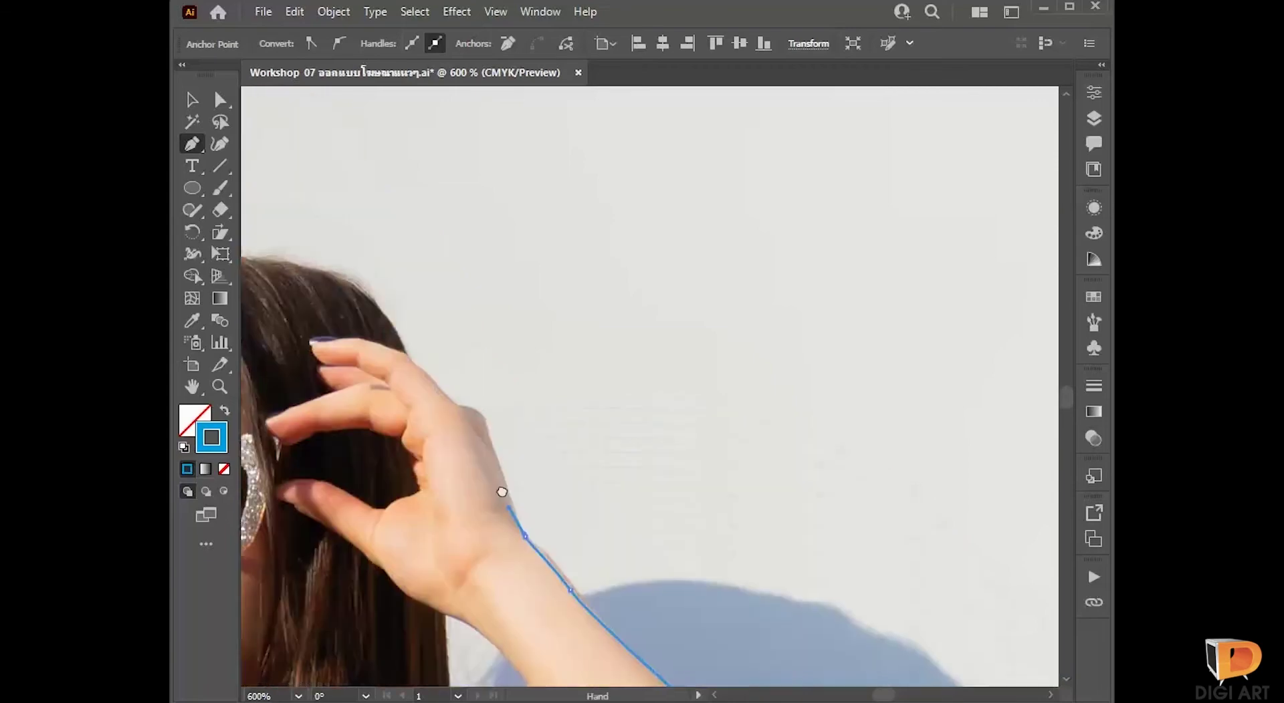
{"action": "left_click", "coordinate": [482, 420]}
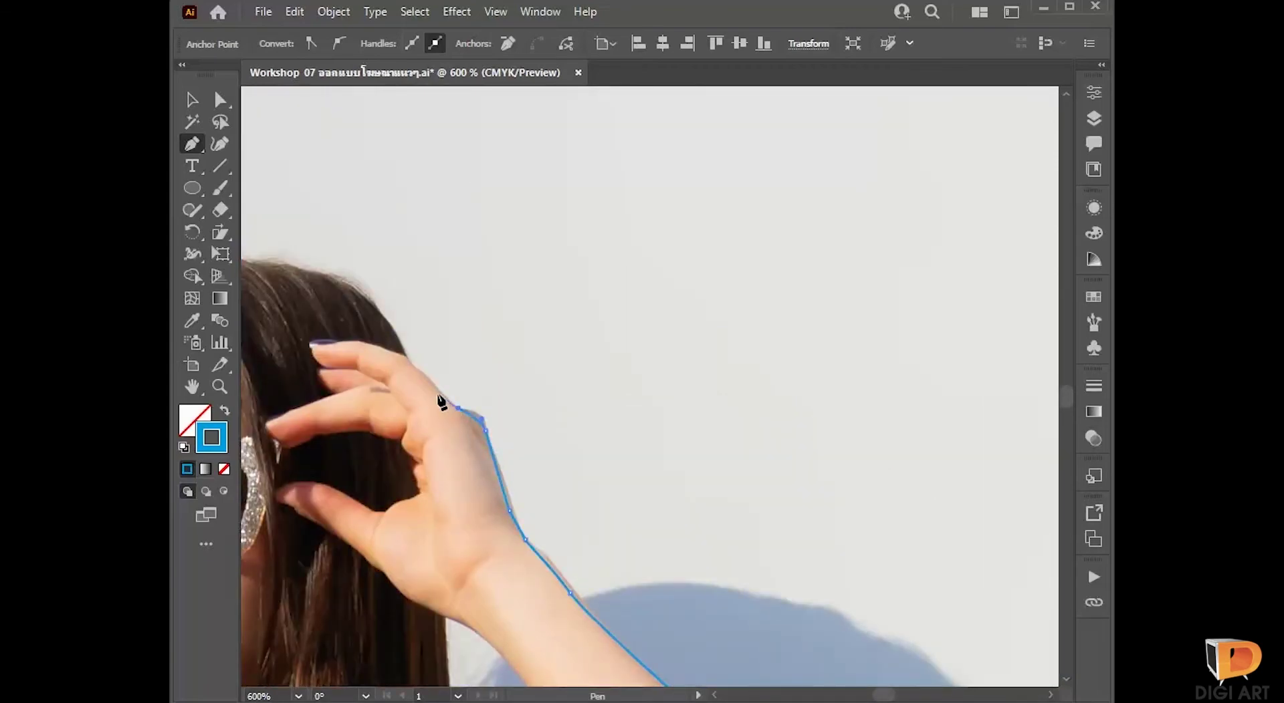
{"action": "left_click", "coordinate": [408, 361]}
Step: Trace the hair from the fingers beside the sunglasses up and over the crown of the head
{"action": "left_click_drag", "start_coordinate": [411, 344], "coordinate": [478, 480]}
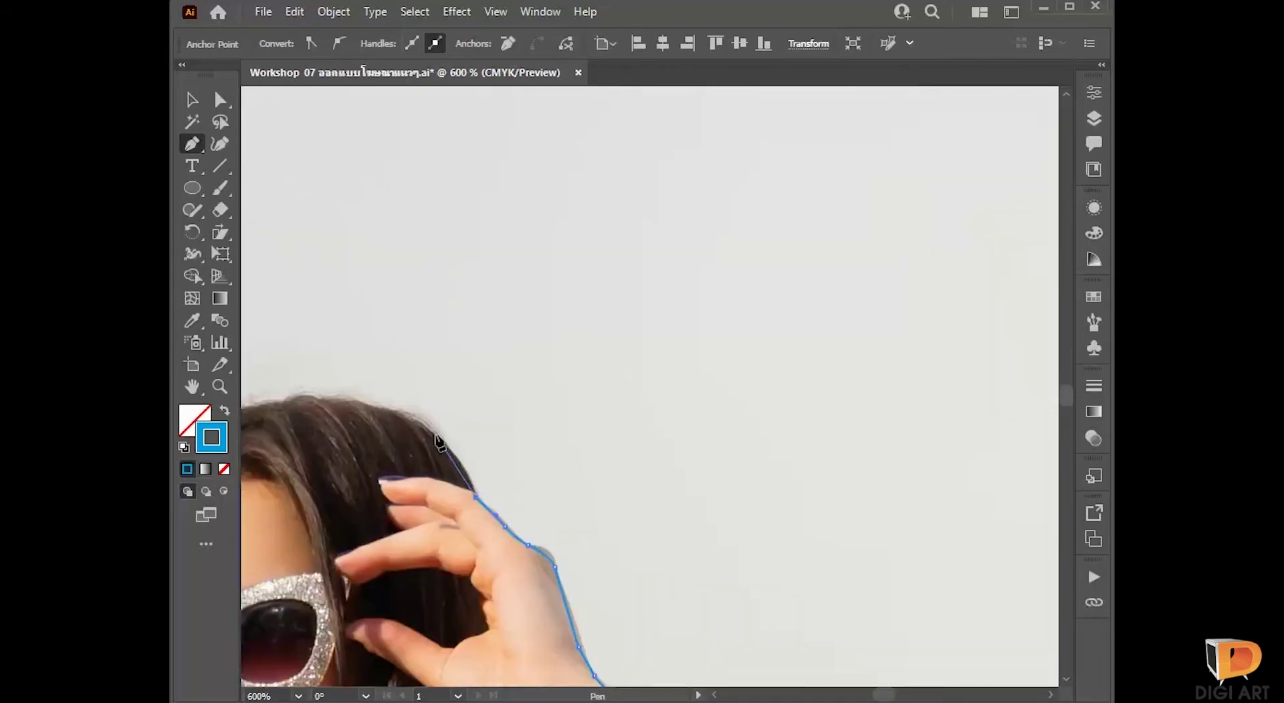
{"action": "left_click_drag", "start_coordinate": [433, 434], "coordinate": [414, 423]}
{"action": "left_click", "coordinate": [410, 416]}
{"action": "left_click", "coordinate": [391, 409]}
{"action": "left_click", "coordinate": [366, 405]}
{"action": "left_click", "coordinate": [318, 401]}
{"action": "left_click", "coordinate": [288, 403]}
Step: Trace the hair from the crown down the other side of the head to the hand with the raised finger
{"action": "key", "text": "space"}
{"action": "left_click_drag", "start_coordinate": [270, 407], "coordinate": [412, 446]}
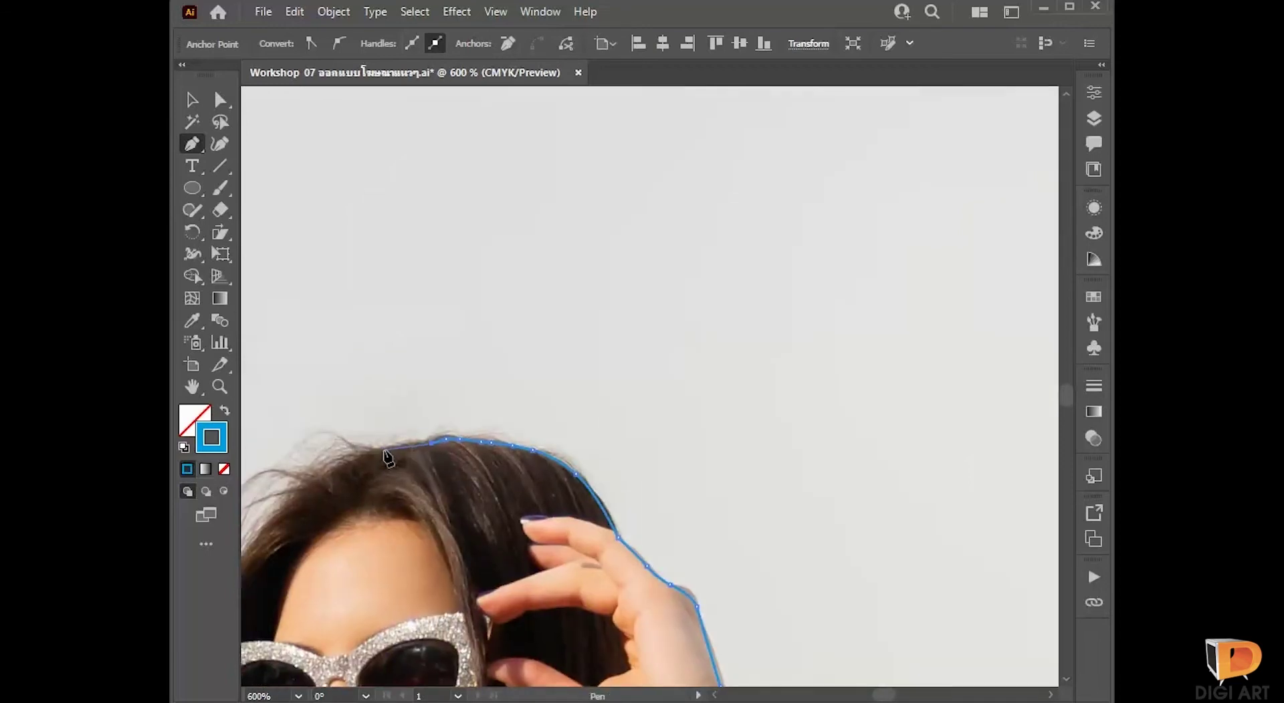
{"action": "left_click", "coordinate": [384, 450]}
{"action": "left_click", "coordinate": [341, 465]}
{"action": "left_click", "coordinate": [318, 481]}
{"action": "key", "text": "space"}
{"action": "left_click_drag", "start_coordinate": [284, 508], "coordinate": [468, 455]}
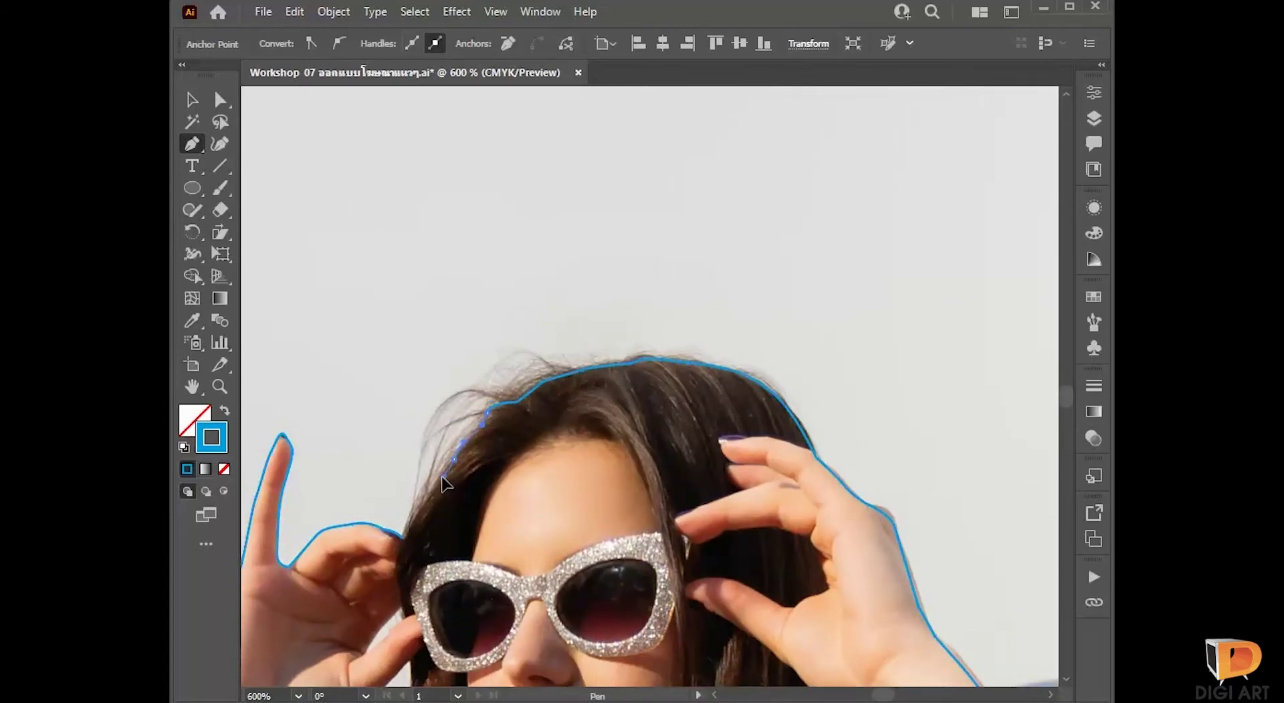
{"action": "left_click_drag", "start_coordinate": [402, 542], "coordinate": [395, 581]}
Step: Review the whole outline, undo the last anchor point and close the path at its starting point beside the fingers
{"action": "key", "text": "space"}
{"action": "left_click_drag", "start_coordinate": [596, 612], "coordinate": [648, 422]}
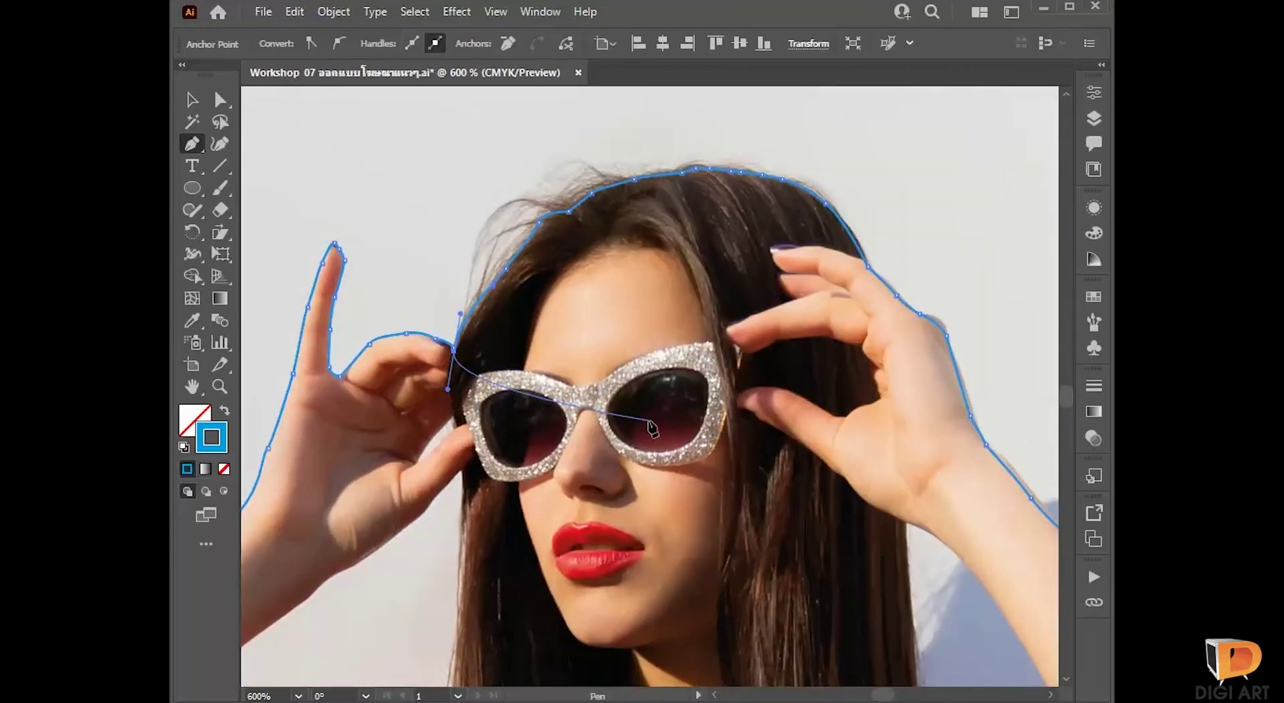
{"action": "scroll", "coordinate": [652, 428], "scroll_direction": "down", "scroll_amount": 3}
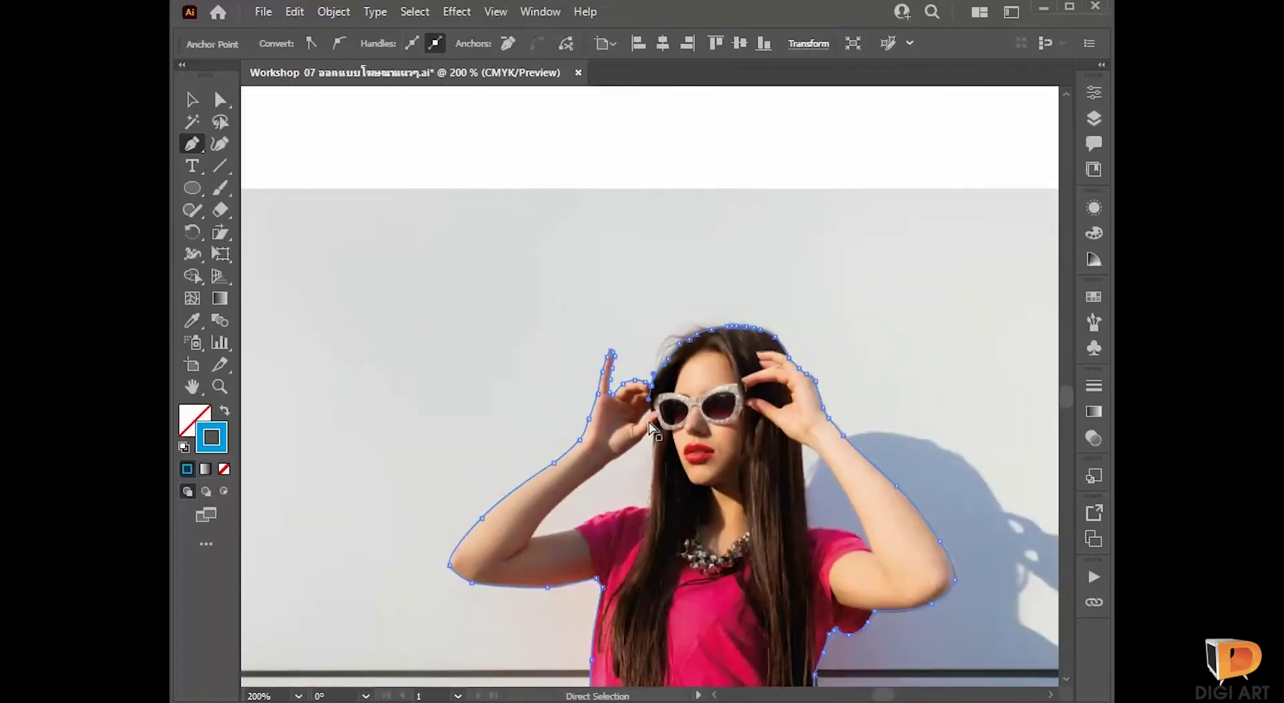
{"action": "left_click_drag", "start_coordinate": [702, 487], "coordinate": [658, 248]}
{"action": "left_click_drag", "start_coordinate": [892, 582], "coordinate": [781, 389]}
{"action": "left_click_drag", "start_coordinate": [665, 304], "coordinate": [710, 559]}
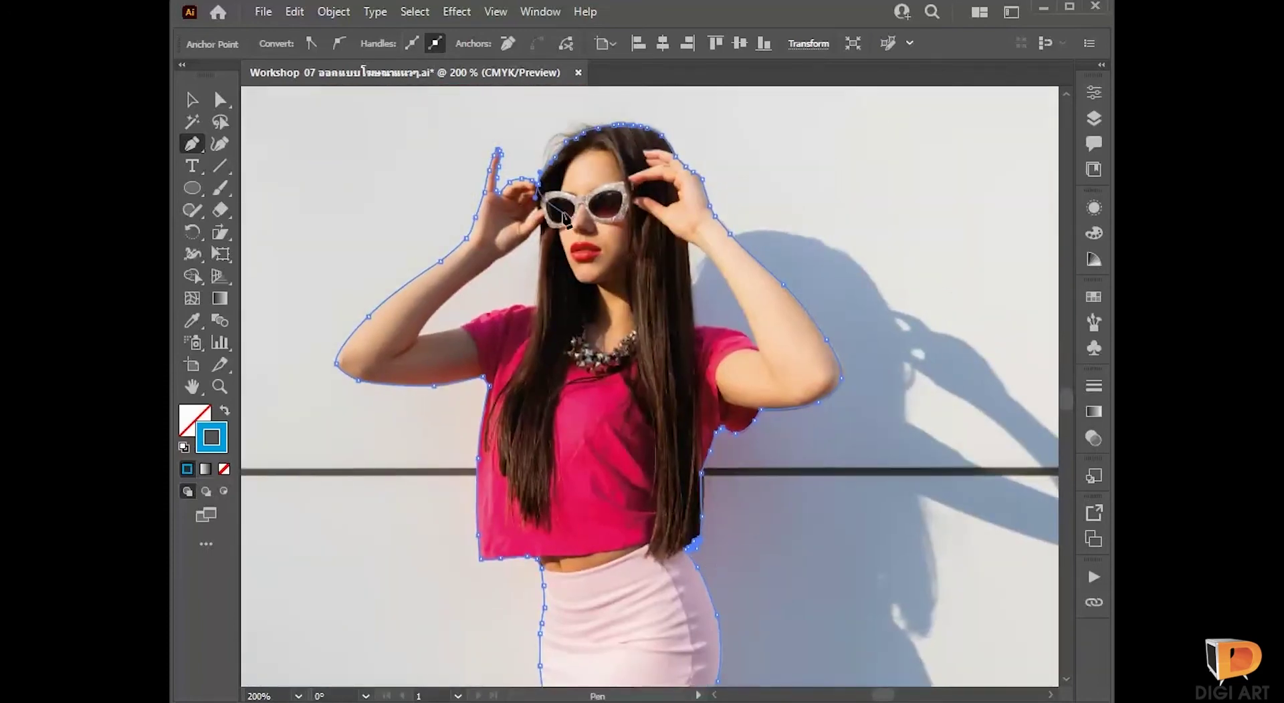
{"action": "key", "text": "ctrl+z"}
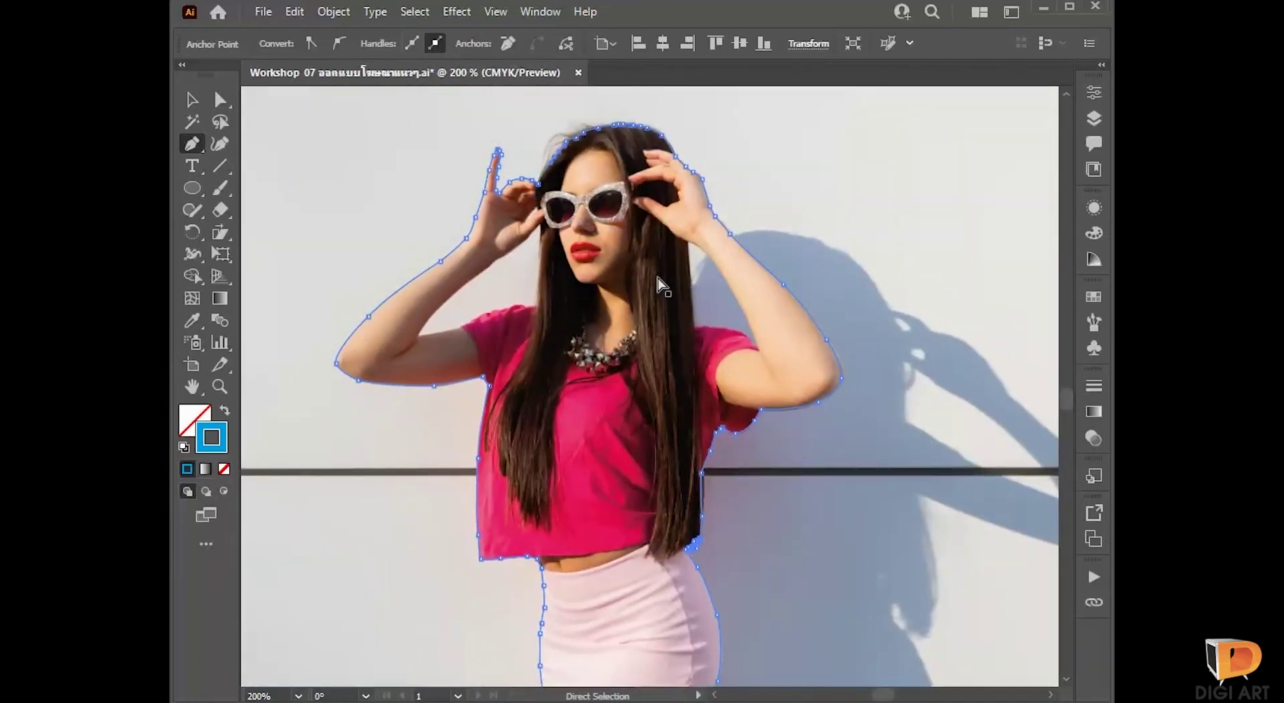
{"action": "left_click", "coordinate": [538, 182]}
{"action": "left_click_drag", "start_coordinate": [530, 199], "coordinate": [535, 213]}
Step: Trace the small background gap between the thumb and fingers beside the sunglasses as a closed Pen tool path
{"action": "key", "text": "ctrl+plus"}
{"action": "key", "text": "ctrl+plus"}
{"action": "key", "text": "ctrl+plus"}
{"action": "key", "text": "ctrl+plus"}
{"action": "key", "text": "ctrl+plus"}
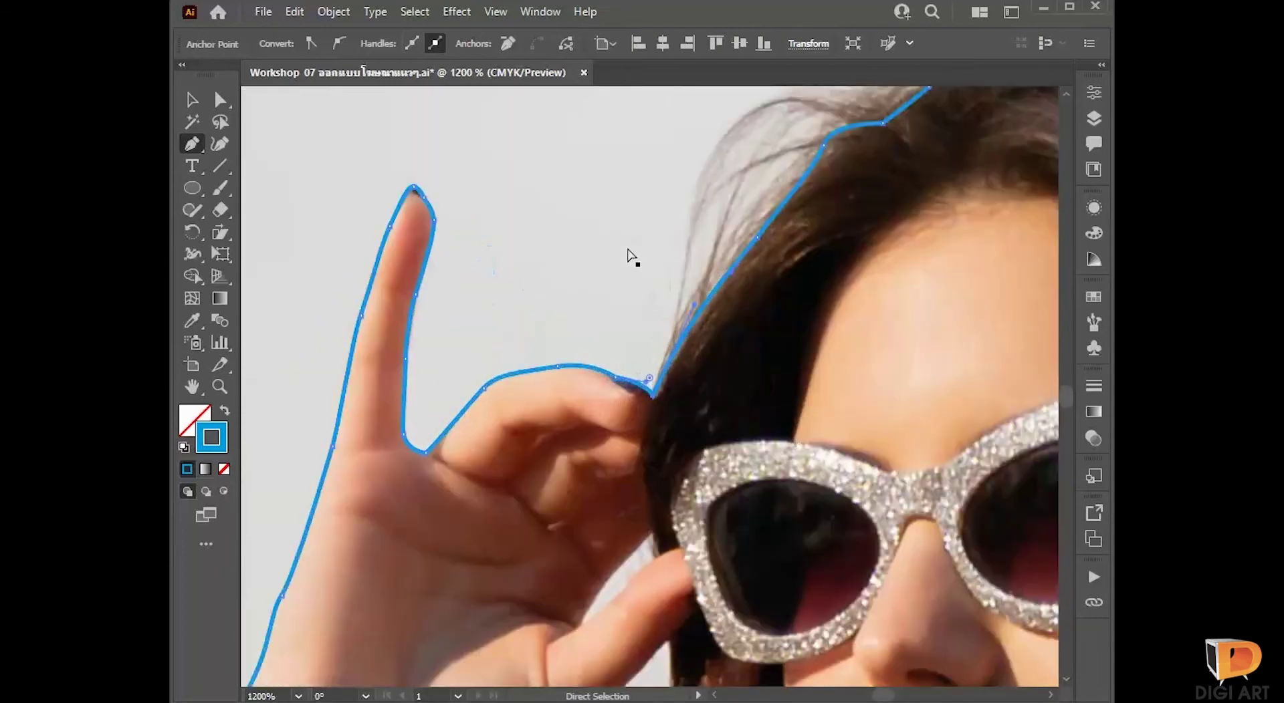
{"action": "left_click_drag", "start_coordinate": [669, 440], "coordinate": [709, 333]}
{"action": "left_click", "coordinate": [692, 425]}
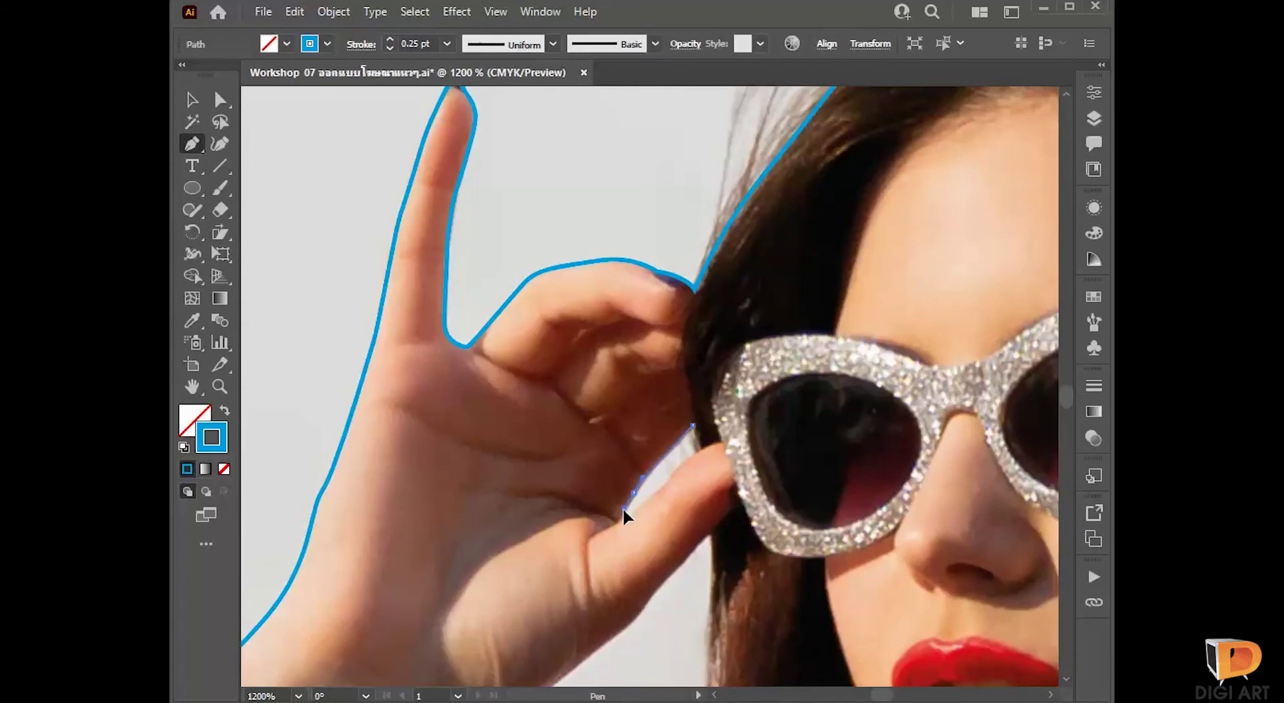
{"action": "left_click", "coordinate": [623, 509]}
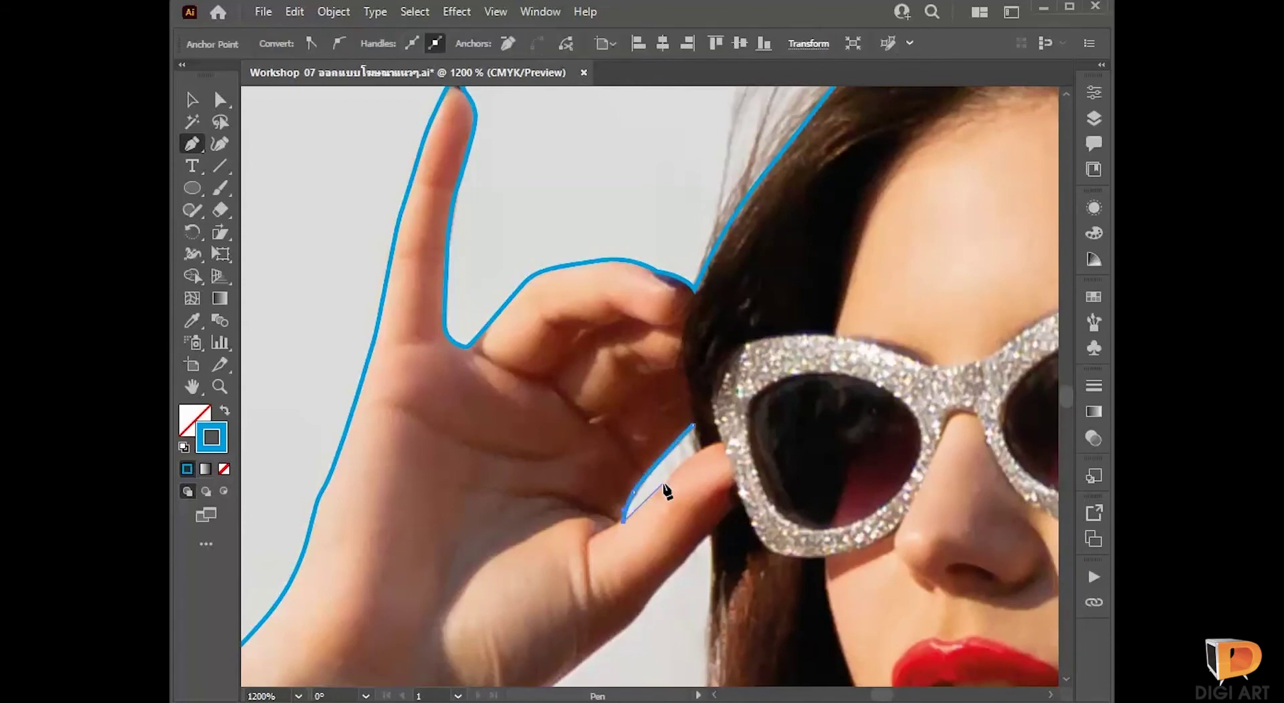
{"action": "left_click", "coordinate": [699, 453]}
{"action": "left_click", "coordinate": [694, 426]}
Step: Start outlining the gap inside the bent arm, following the hair edge from under the thumb down to the shirt shoulder
{"action": "scroll", "coordinate": [675, 351], "scroll_direction": "down", "scroll_amount": 3}
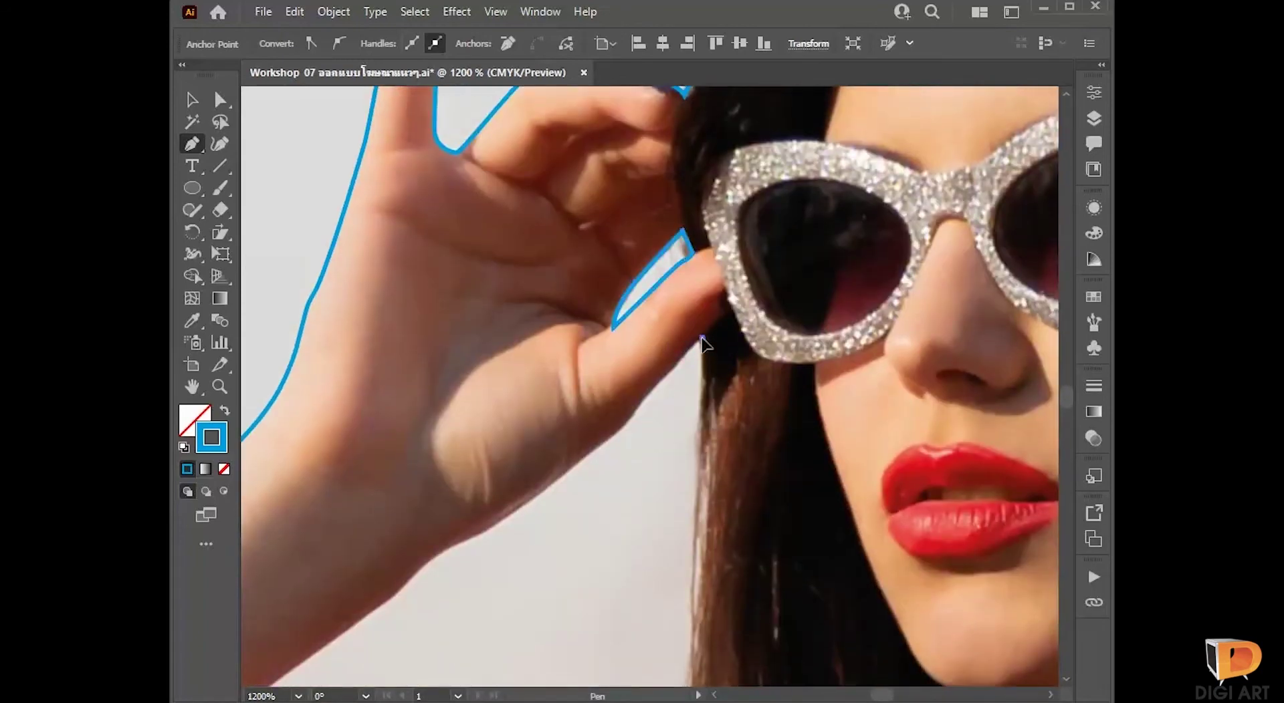
{"action": "left_click", "coordinate": [701, 338]}
{"action": "left_click", "coordinate": [695, 551]}
{"action": "scroll", "coordinate": [693, 560], "scroll_direction": "down", "scroll_amount": 4}
{"action": "left_click", "coordinate": [696, 465]}
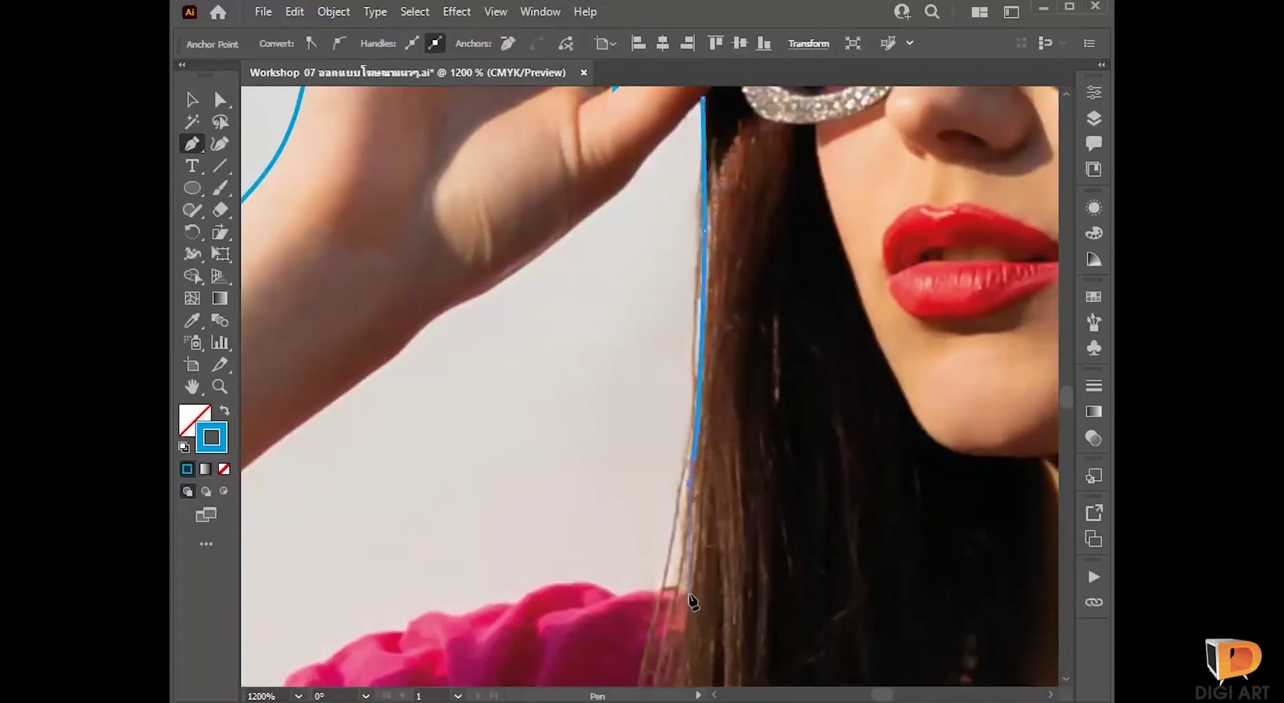
{"action": "left_click", "coordinate": [688, 586]}
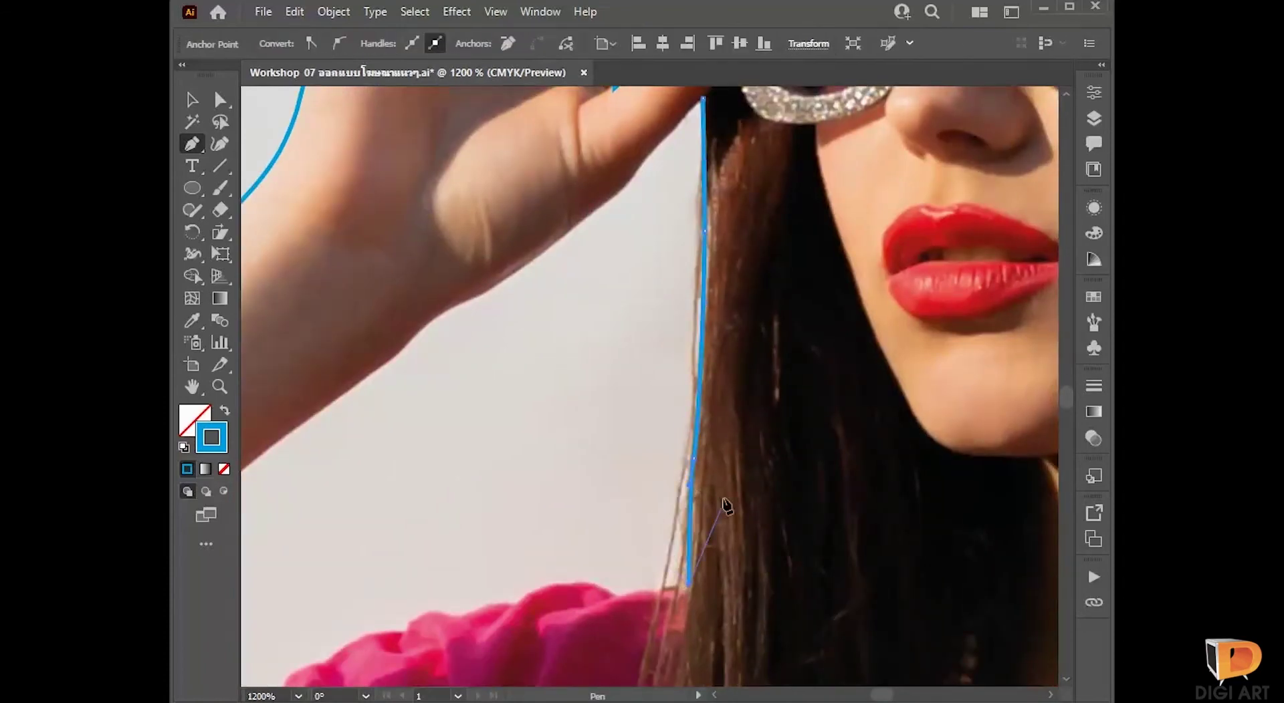
Step: Continue the path along the ruffled top of the pink sleeve and the upper arm to the elbow crease
{"action": "left_click", "coordinate": [616, 594]}
{"action": "left_click", "coordinate": [517, 614]}
{"action": "left_click", "coordinate": [493, 607]}
{"action": "left_click_drag", "start_coordinate": [456, 612], "coordinate": [570, 437]}
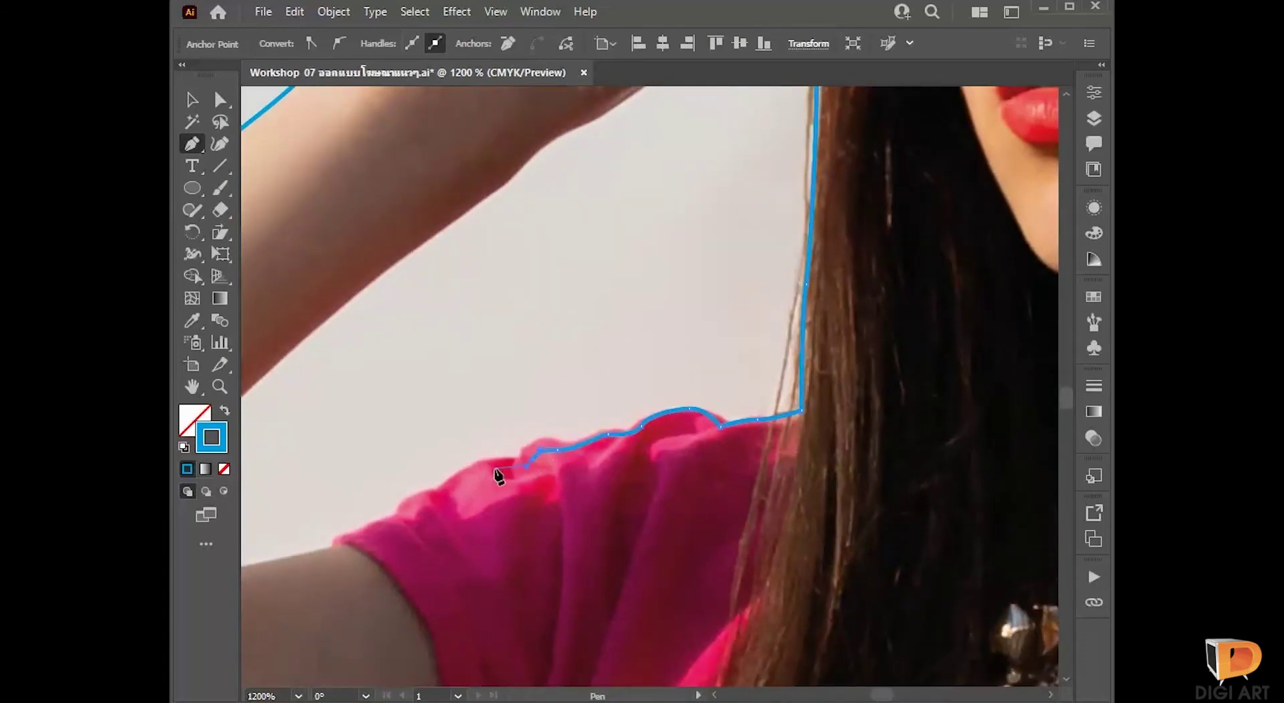
{"action": "left_click", "coordinate": [400, 516]}
{"action": "left_click_drag", "start_coordinate": [264, 567], "coordinate": [836, 547]}
{"action": "left_click", "coordinate": [743, 529]}
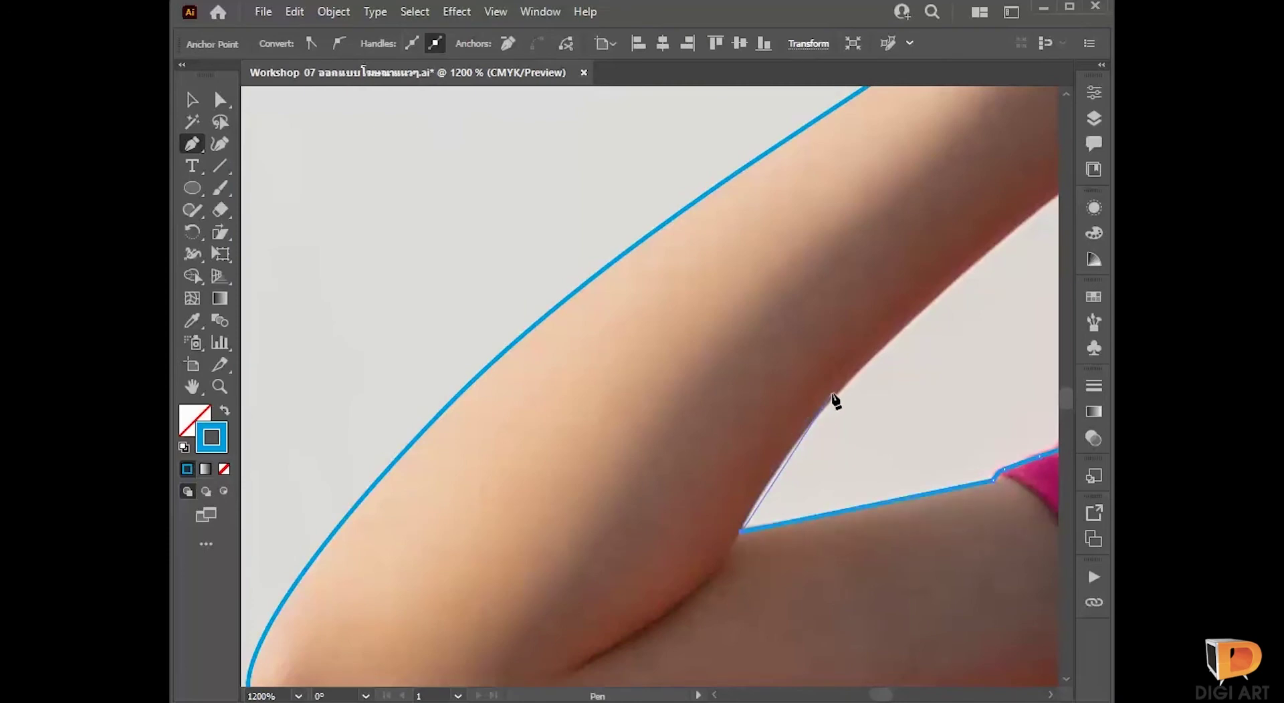
Step: Trace the underside of the forearm from the elbow crease past the wrist and along the hand towards the hair
{"action": "left_click_drag", "start_coordinate": [831, 395], "coordinate": [896, 329]}
{"action": "left_click_drag", "start_coordinate": [987, 242], "coordinate": [503, 479]}
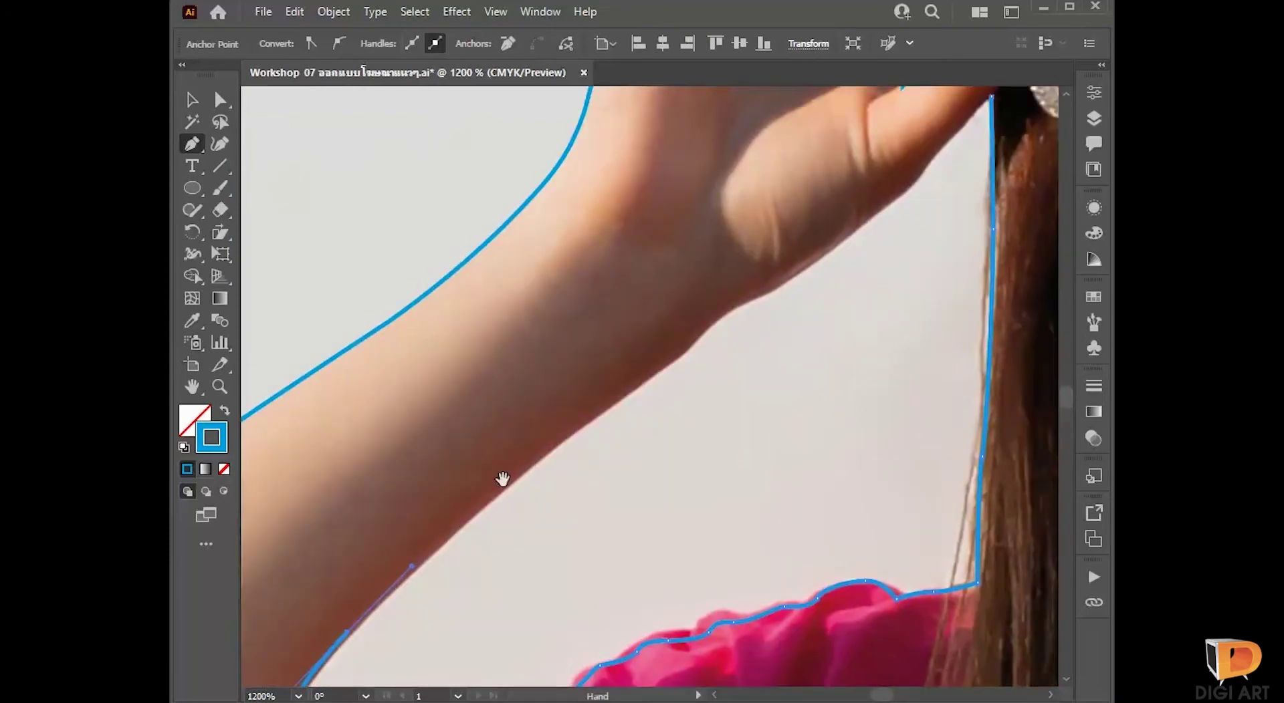
{"action": "left_click_drag", "start_coordinate": [615, 400], "coordinate": [686, 358]}
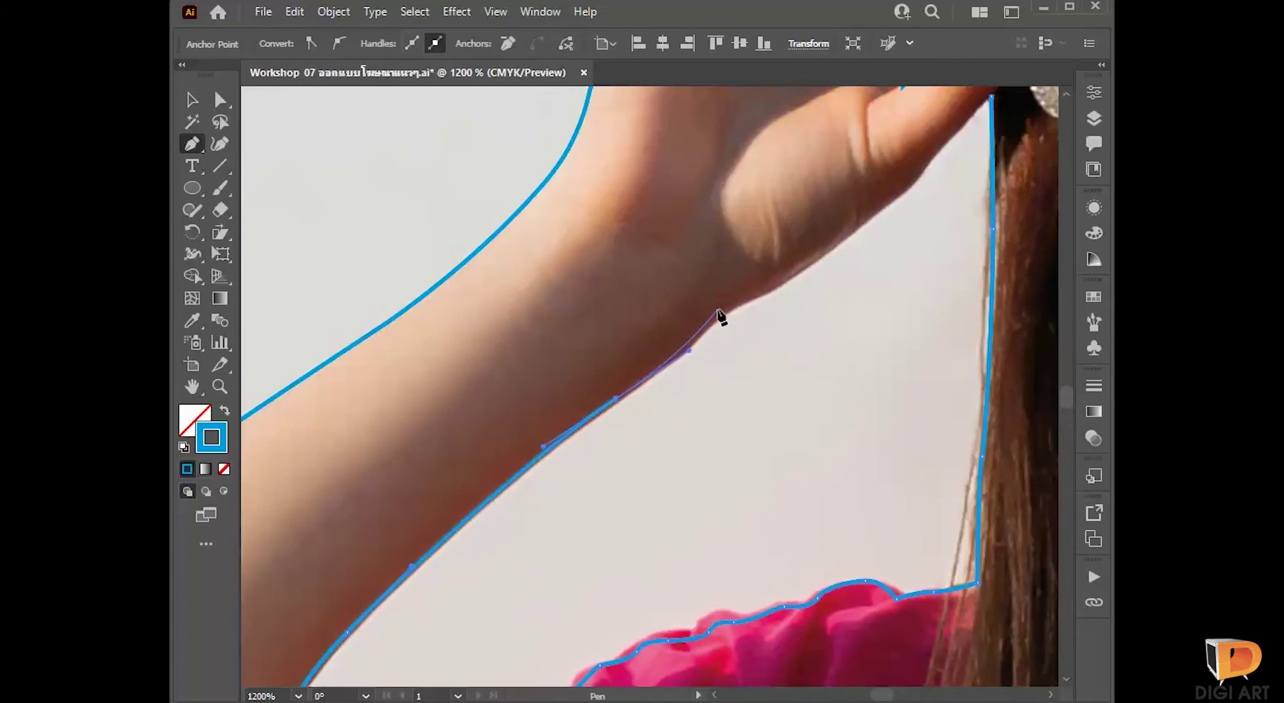
{"action": "left_click_drag", "start_coordinate": [716, 310], "coordinate": [723, 308]}
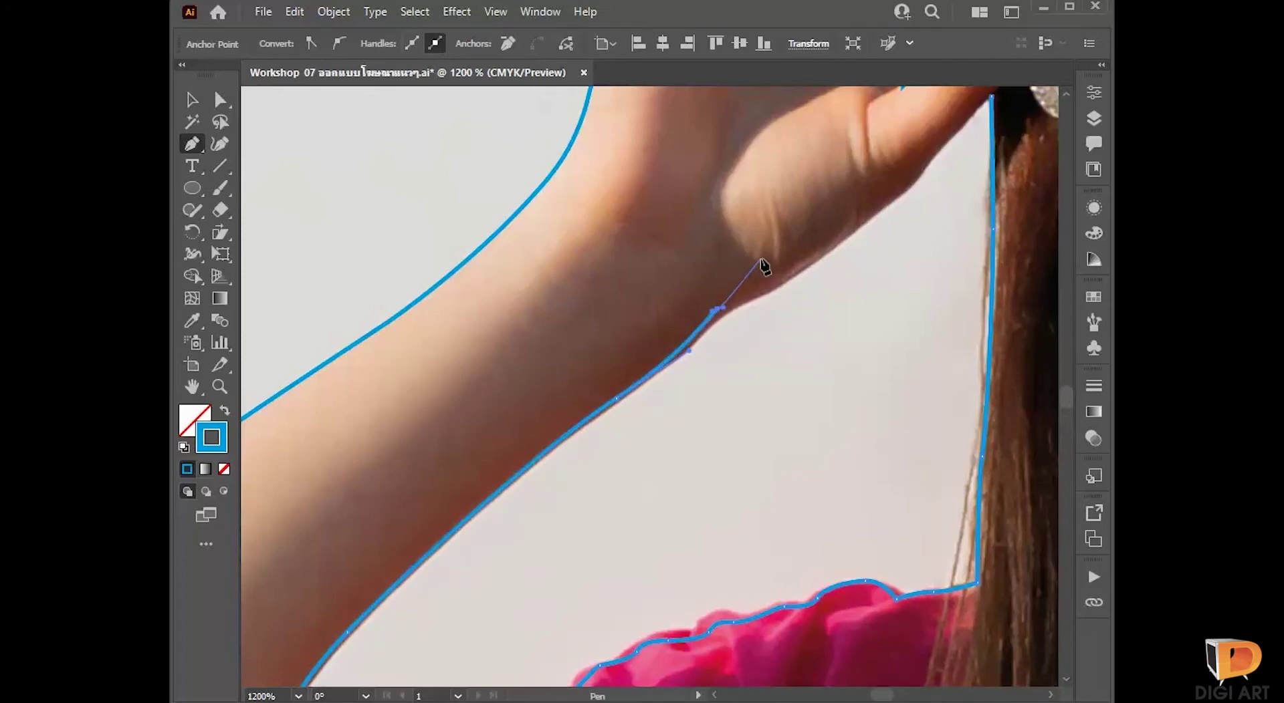
{"action": "left_click_drag", "start_coordinate": [776, 288], "coordinate": [793, 274]}
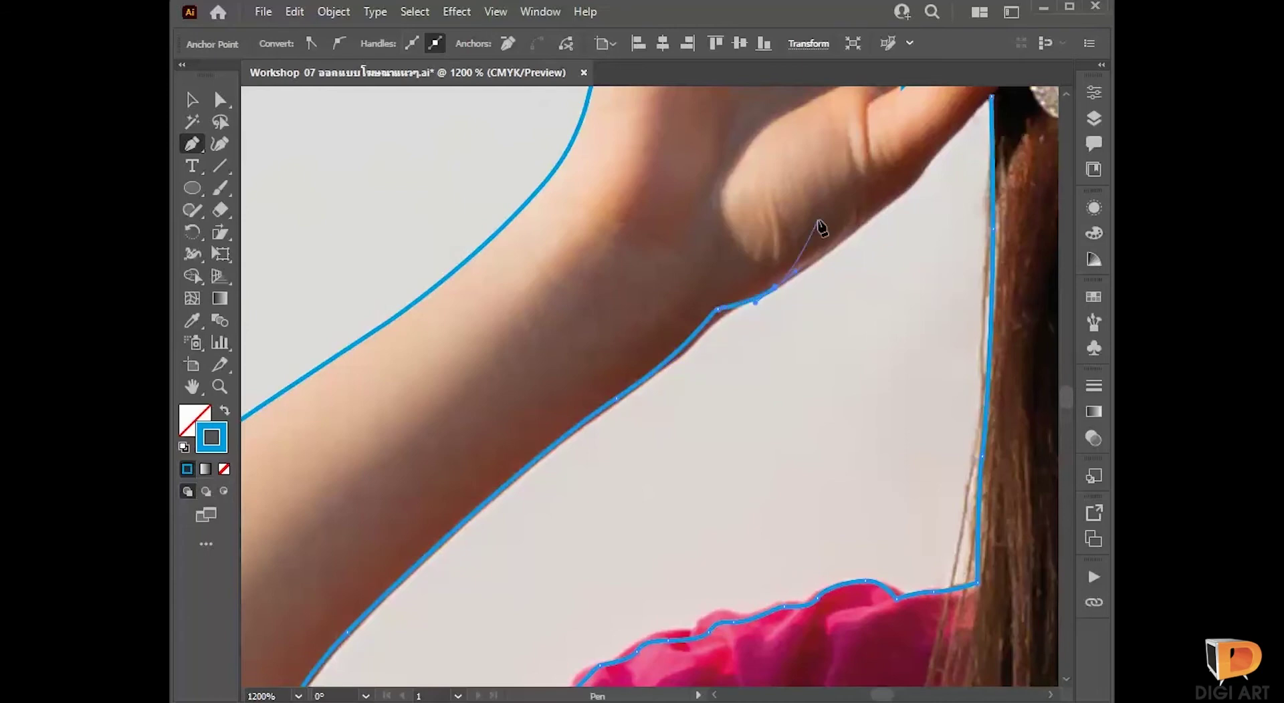
{"action": "left_click_drag", "start_coordinate": [929, 171], "coordinate": [985, 222]}
Step: Start a new path for the other arm's gap where hair and wrist meet, curving along the underside of the wrist
{"action": "key", "text": "space"}
{"action": "key", "text": "space"}
{"action": "left_click_drag", "start_coordinate": [1003, 400], "coordinate": [375, 304]}
{"action": "left_click_drag", "start_coordinate": [797, 329], "coordinate": [237, 336]}
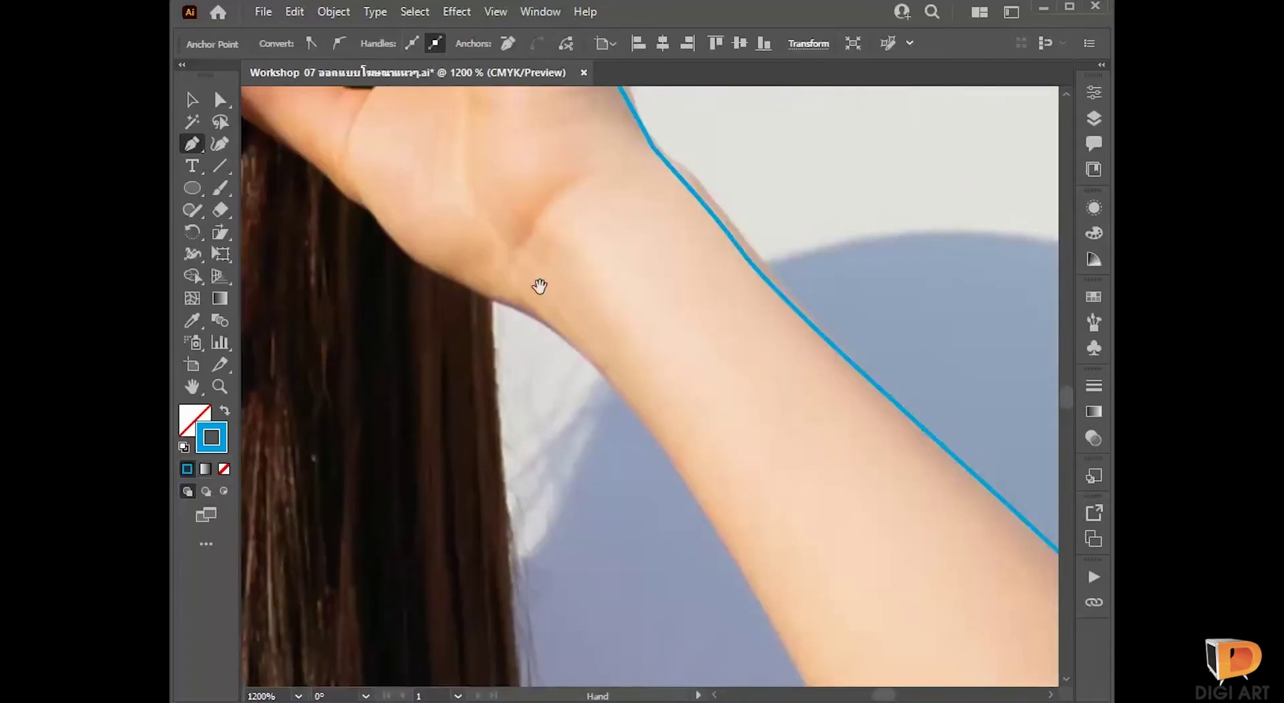
{"action": "left_click", "coordinate": [493, 297]}
{"action": "key", "text": "space"}
{"action": "left_click_drag", "start_coordinate": [559, 363], "coordinate": [466, 256]}
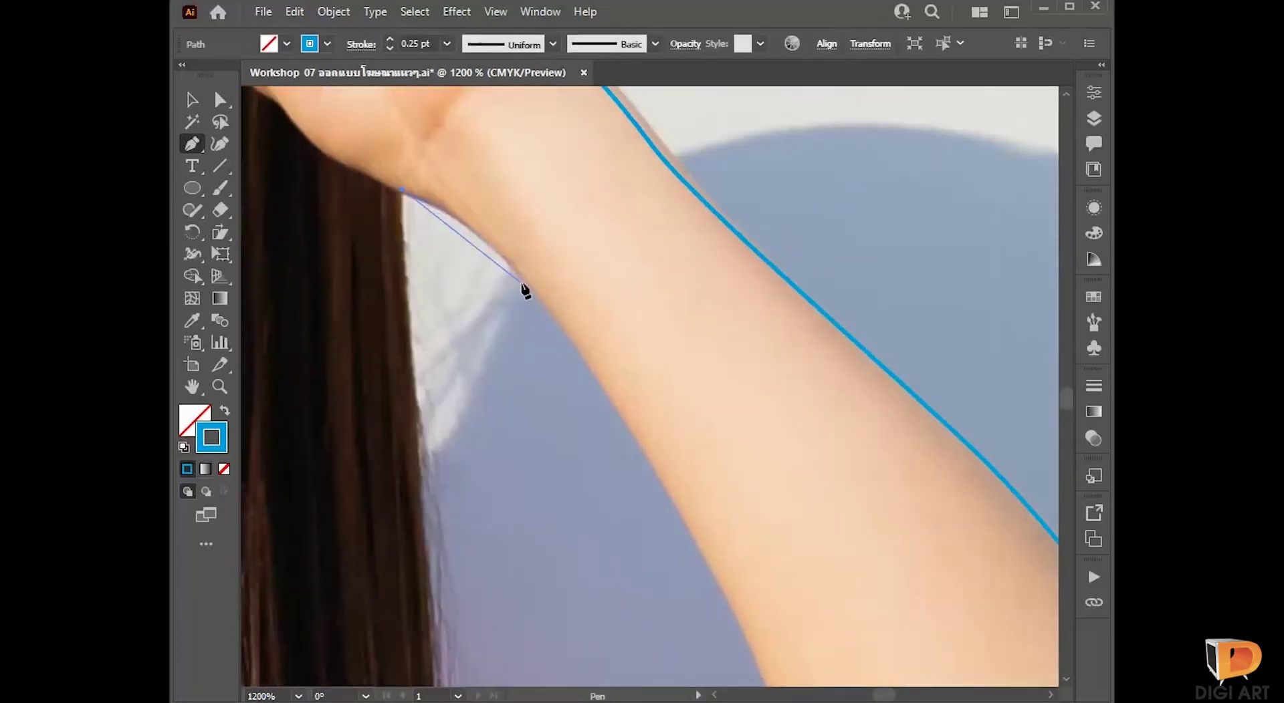
{"action": "left_click_drag", "start_coordinate": [530, 281], "coordinate": [592, 360]}
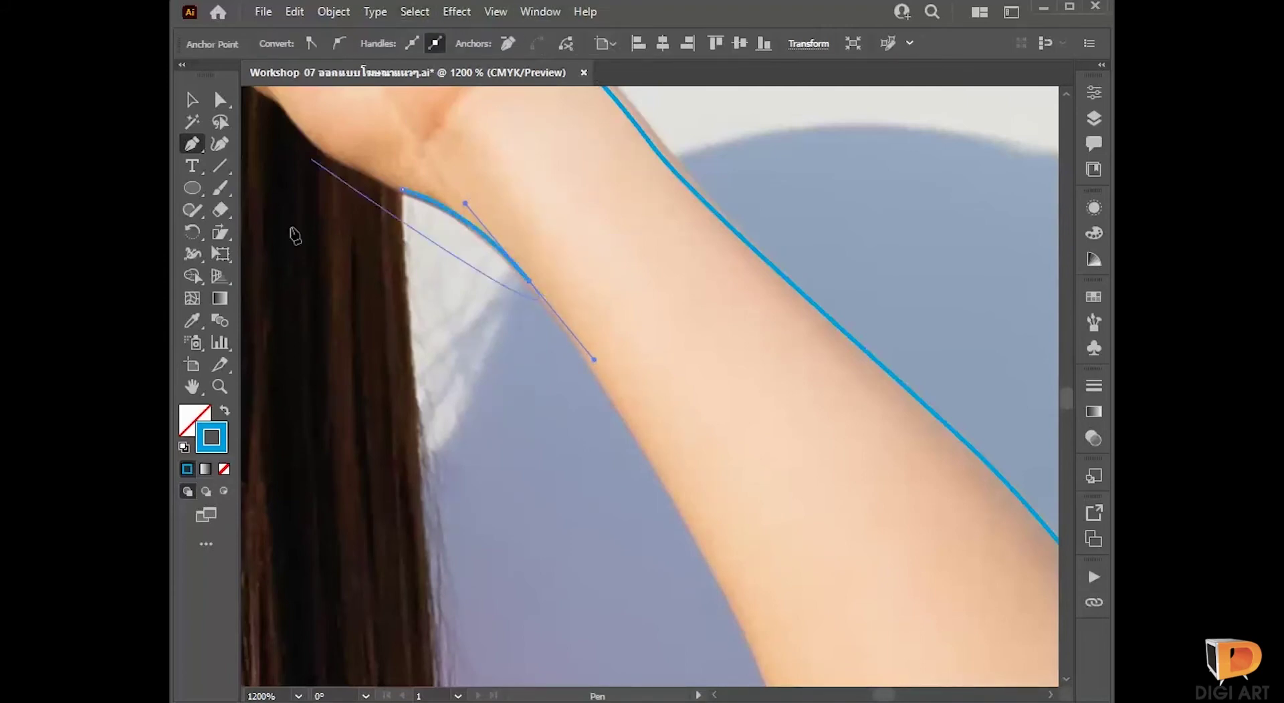
Step: Hide the panels and extend the path down the inner edge of the forearm to the pink sleeve
{"action": "left_click_drag", "start_coordinate": [672, 496], "coordinate": [688, 460]}
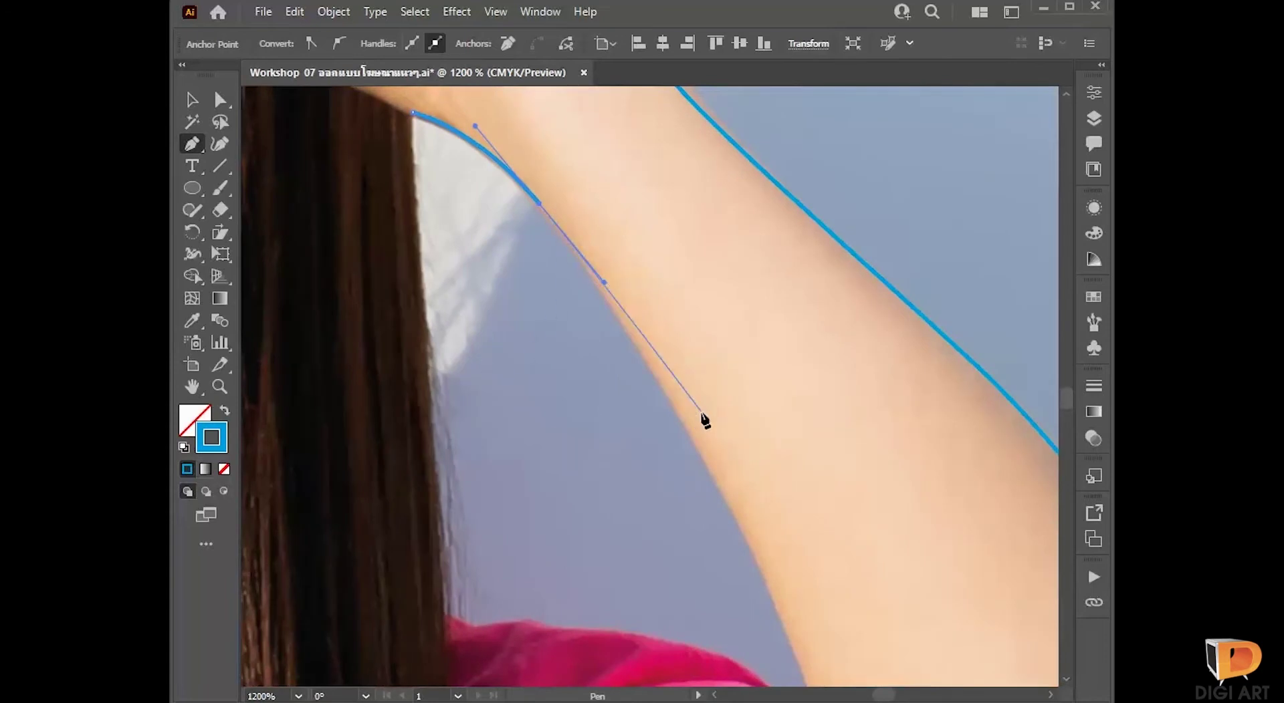
{"action": "left_click_drag", "start_coordinate": [714, 506], "coordinate": [725, 453]}
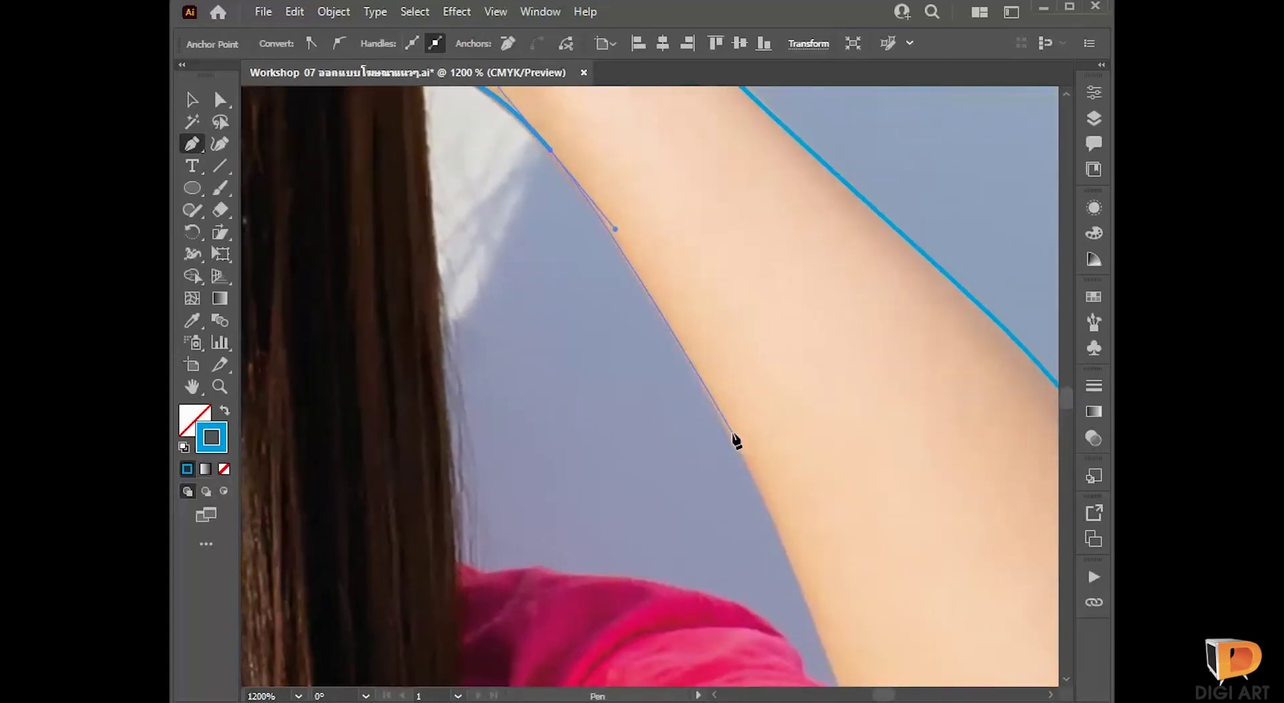
{"action": "key", "text": "Tab"}
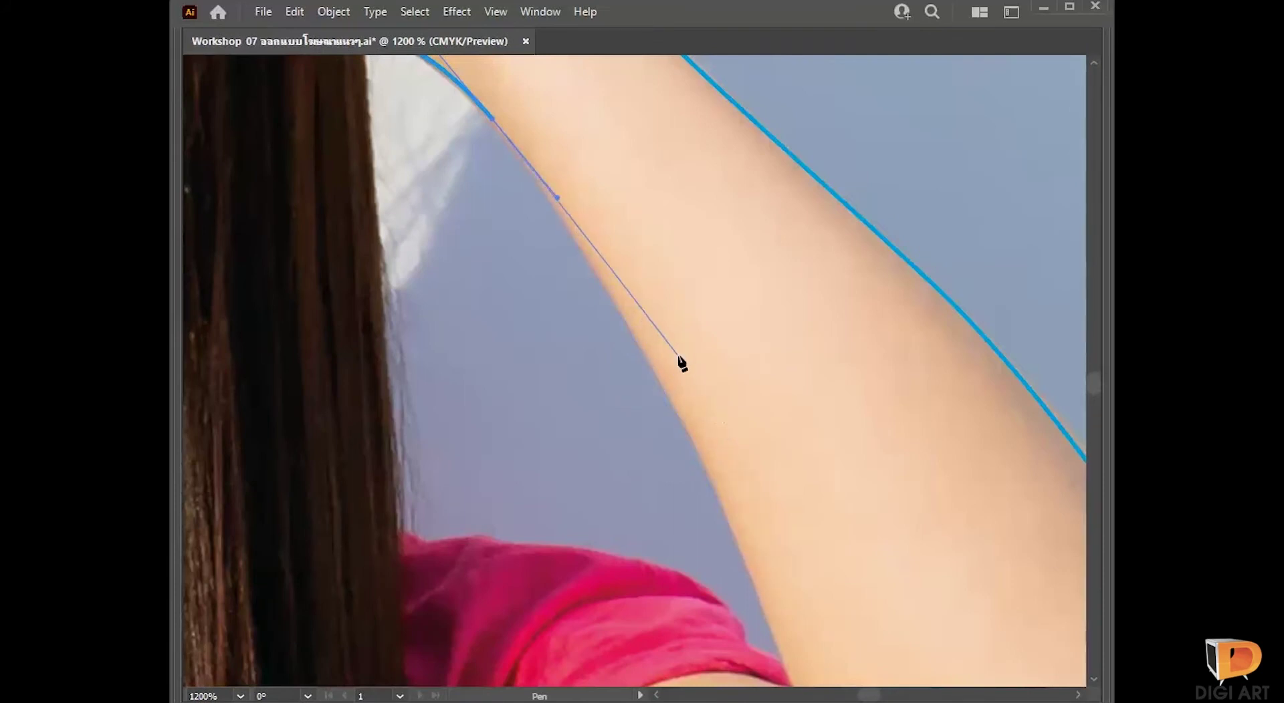
{"action": "left_click_drag", "start_coordinate": [678, 407], "coordinate": [685, 360]}
{"action": "left_click", "coordinate": [751, 548]}
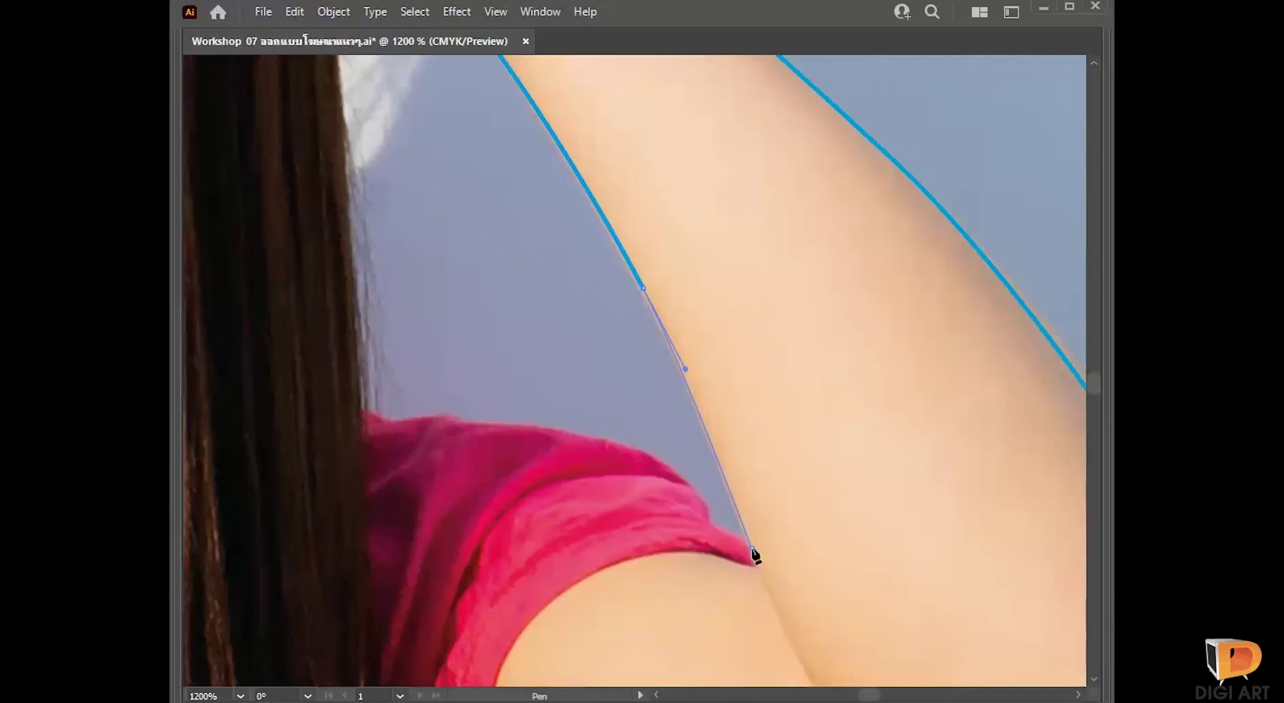
Step: Follow the top edge of the pink sleeve from the elbow crease across the shoulder to the hair
{"action": "left_click_drag", "start_coordinate": [726, 532], "coordinate": [719, 532]}
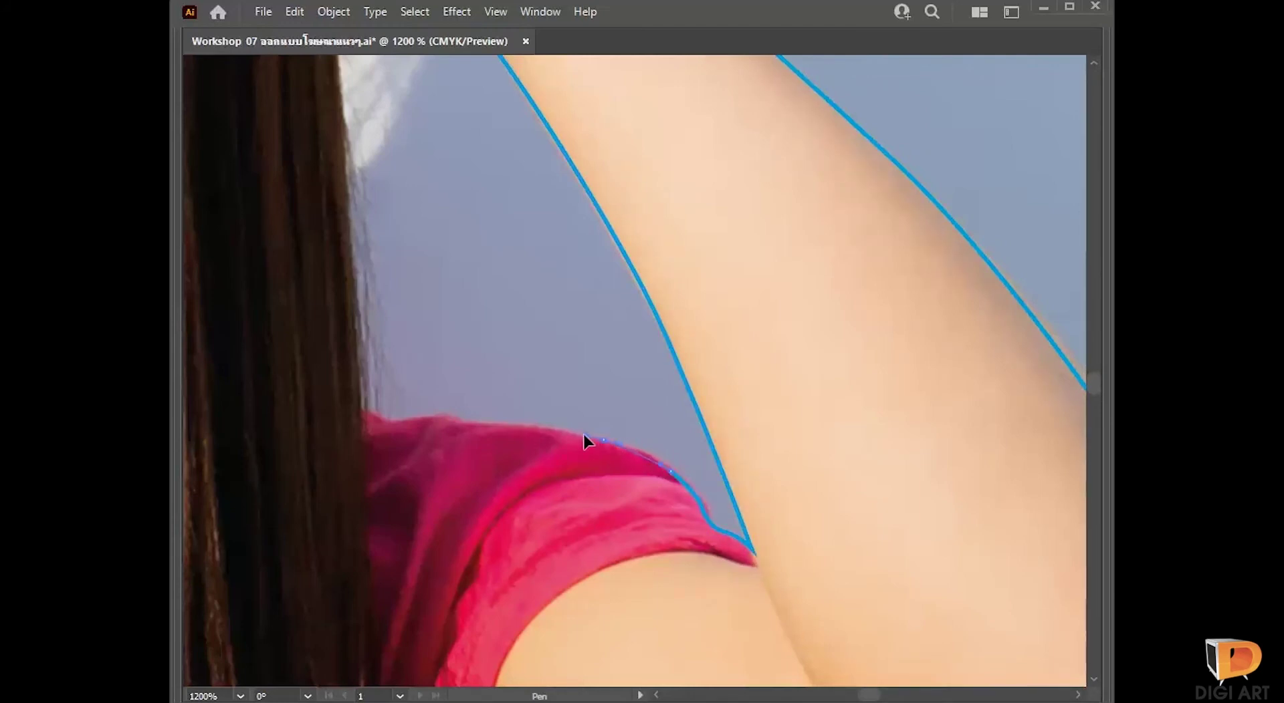
{"action": "left_click", "coordinate": [476, 425]}
{"action": "left_click", "coordinate": [439, 415]}
{"action": "left_click", "coordinate": [396, 420]}
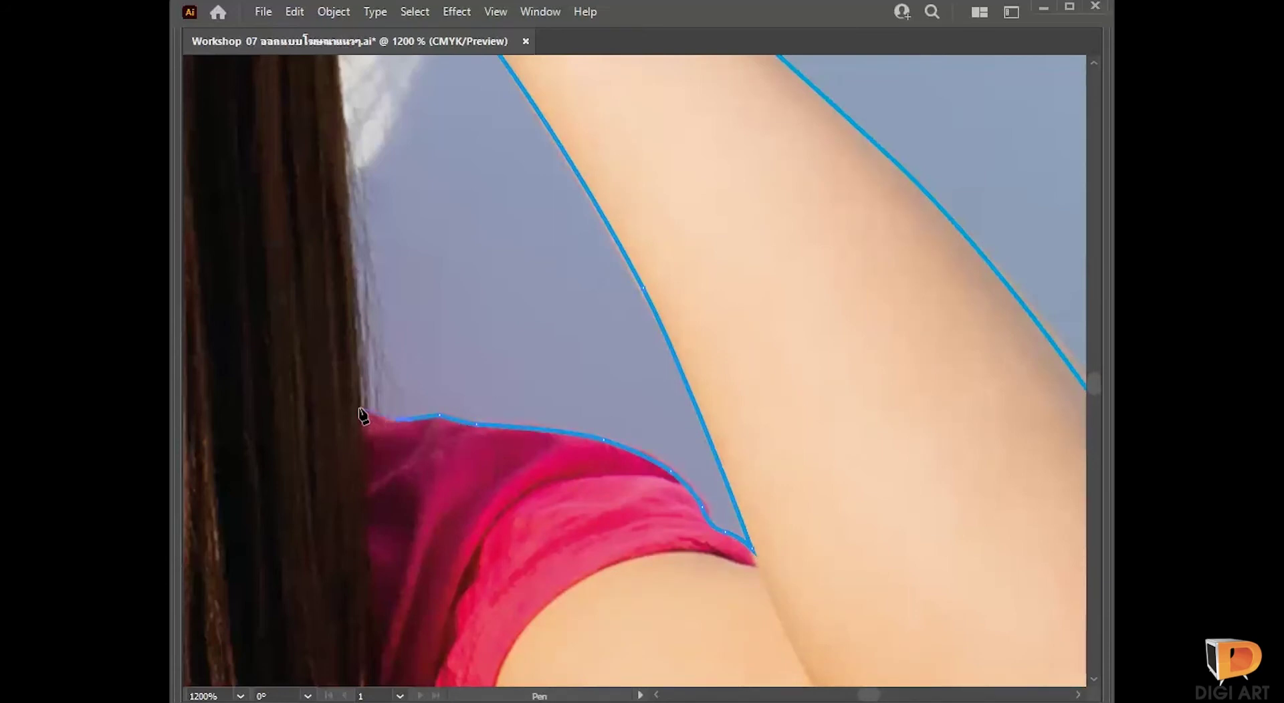
Step: Trace the hair edge up from the shoulder and close the gap path at its starting point under the wrist
{"action": "scroll", "coordinate": [402, 573], "scroll_direction": "up", "scroll_amount": 5}
{"action": "left_click", "coordinate": [402, 506]}
{"action": "left_click", "coordinate": [403, 463]}
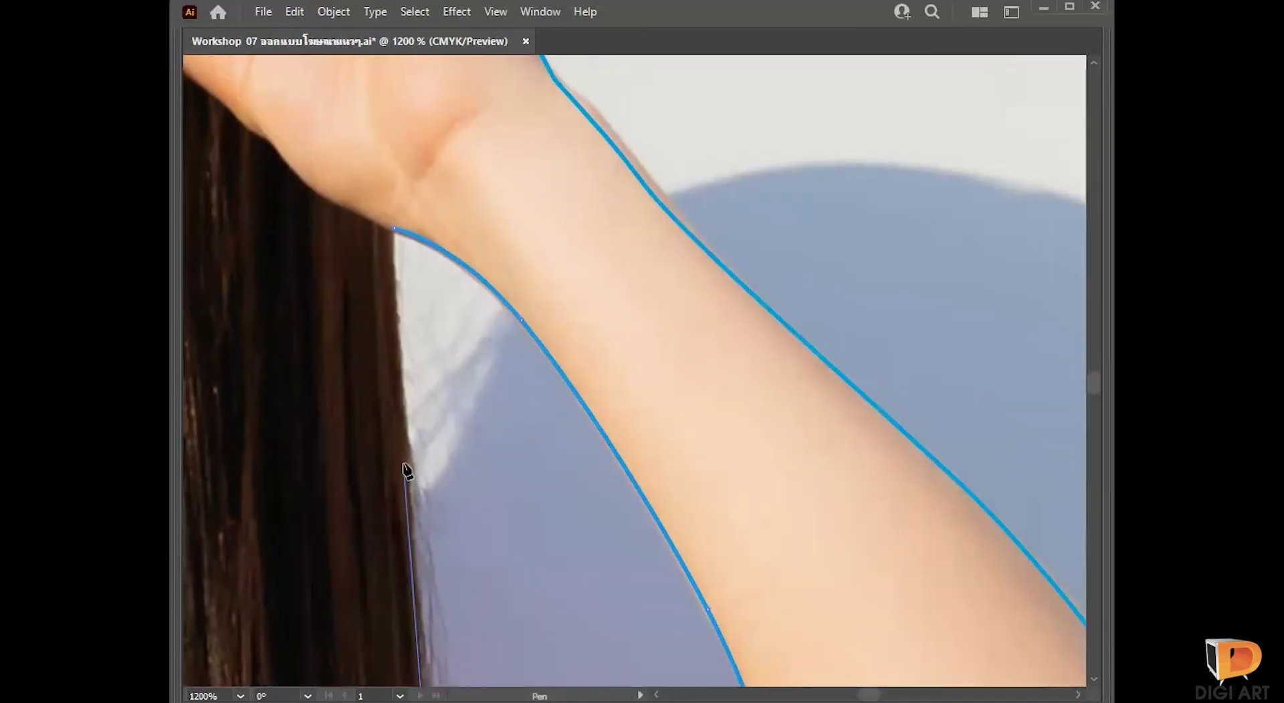
{"action": "left_click", "coordinate": [404, 383]}
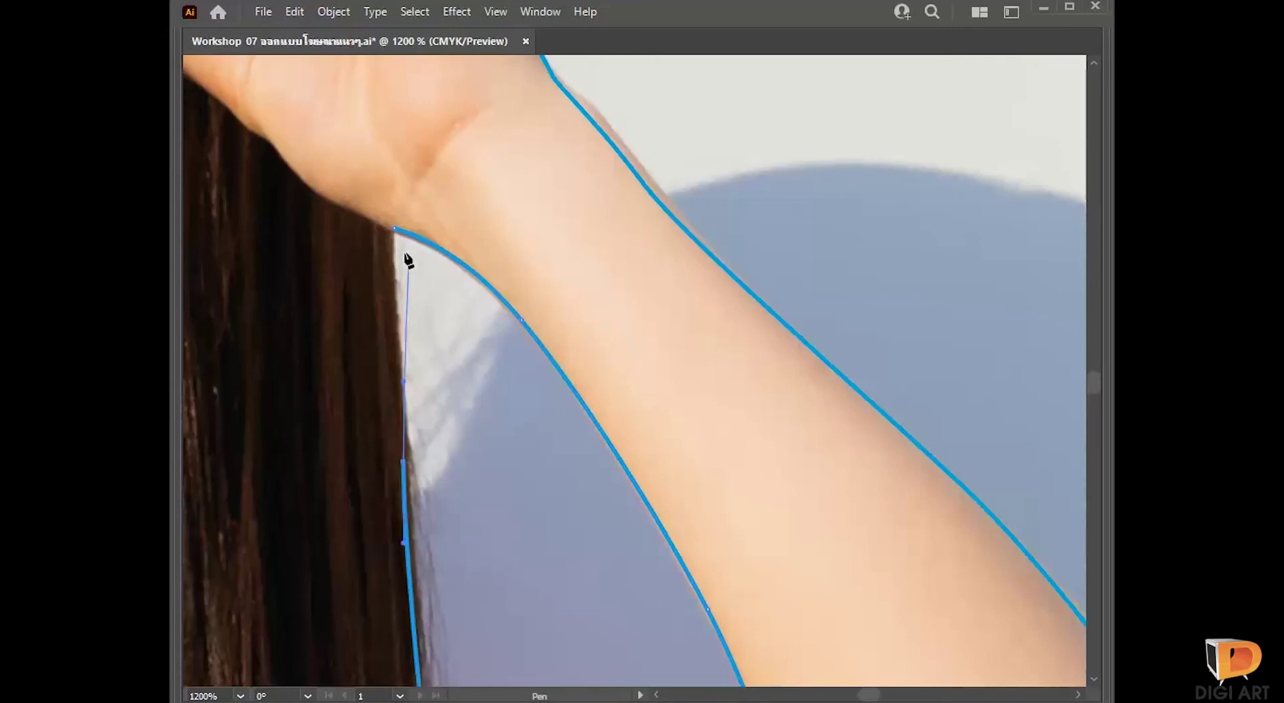
{"action": "left_click", "coordinate": [394, 231]}
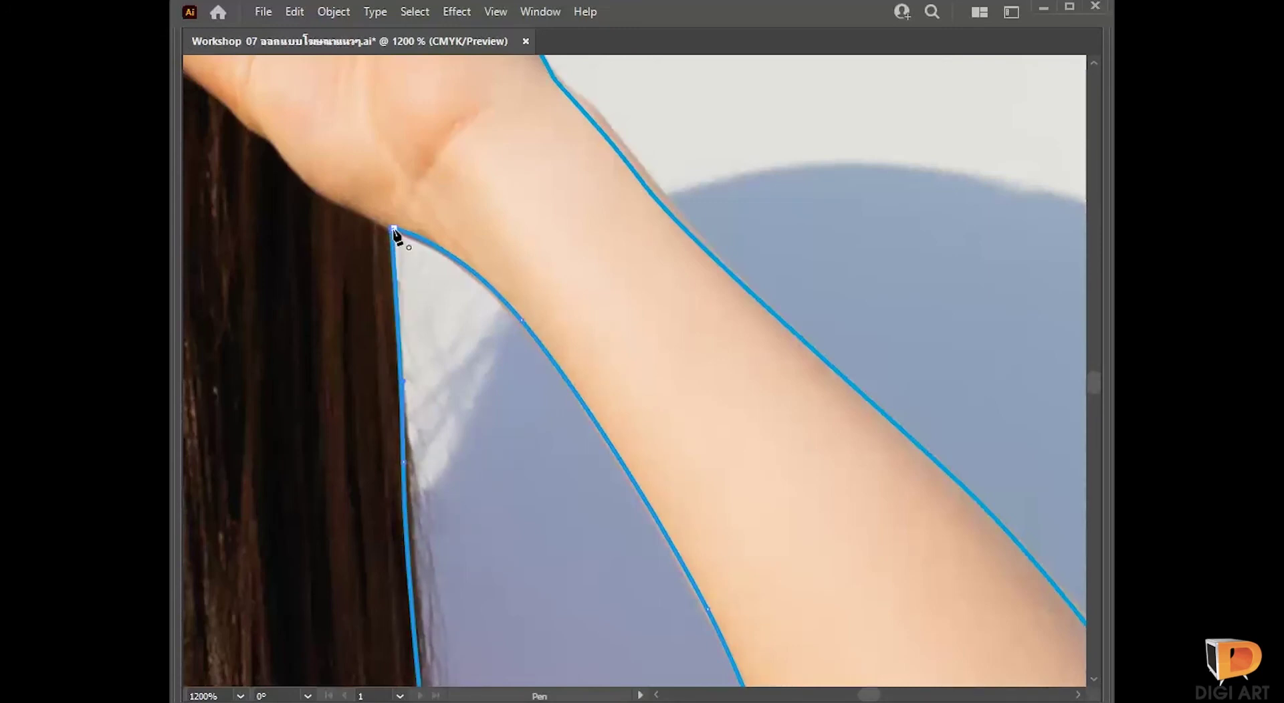
Step: Examine the closed gap outline, especially its corner between the wrist and hair, against the whole figure
{"action": "key", "text": "ctrl+minus"}
{"action": "key", "text": "ctrl+minus"}
{"action": "key", "text": "ctrl+minus"}
{"action": "key", "text": "ctrl+minus"}
{"action": "key", "text": "ctrl+minus"}
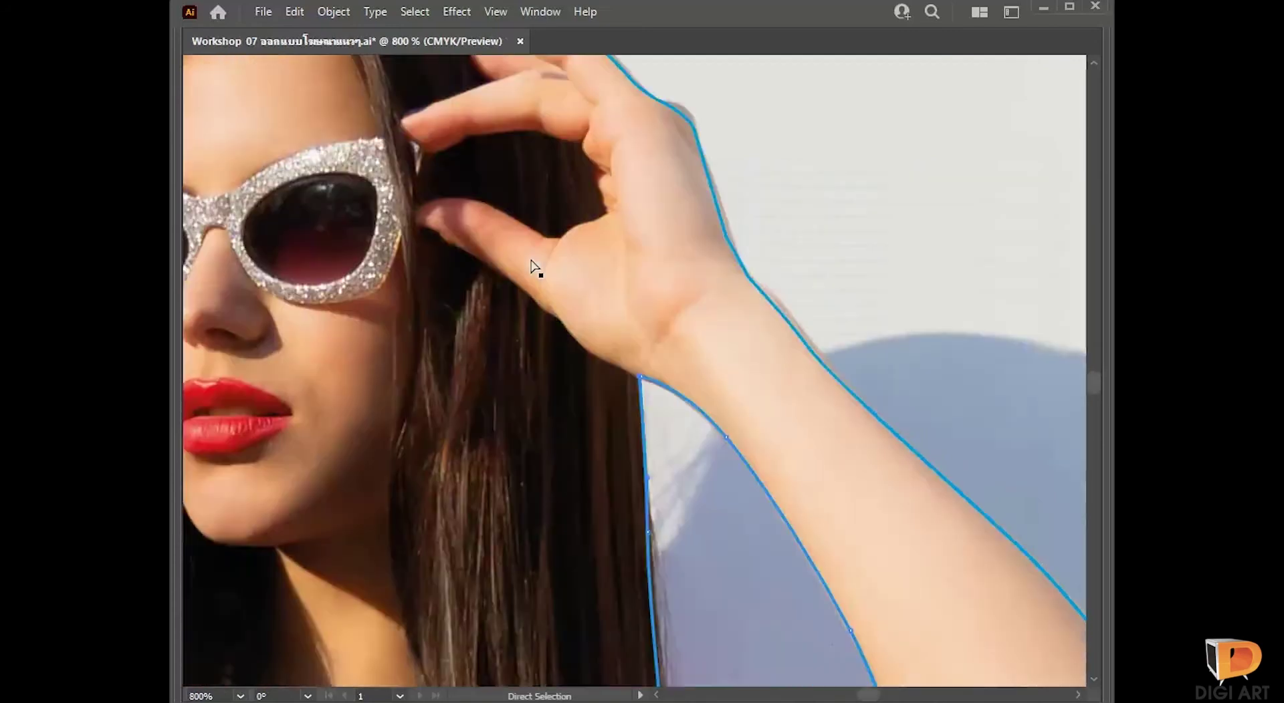
{"action": "scroll", "coordinate": [602, 321], "scroll_direction": "down", "scroll_amount": 3}
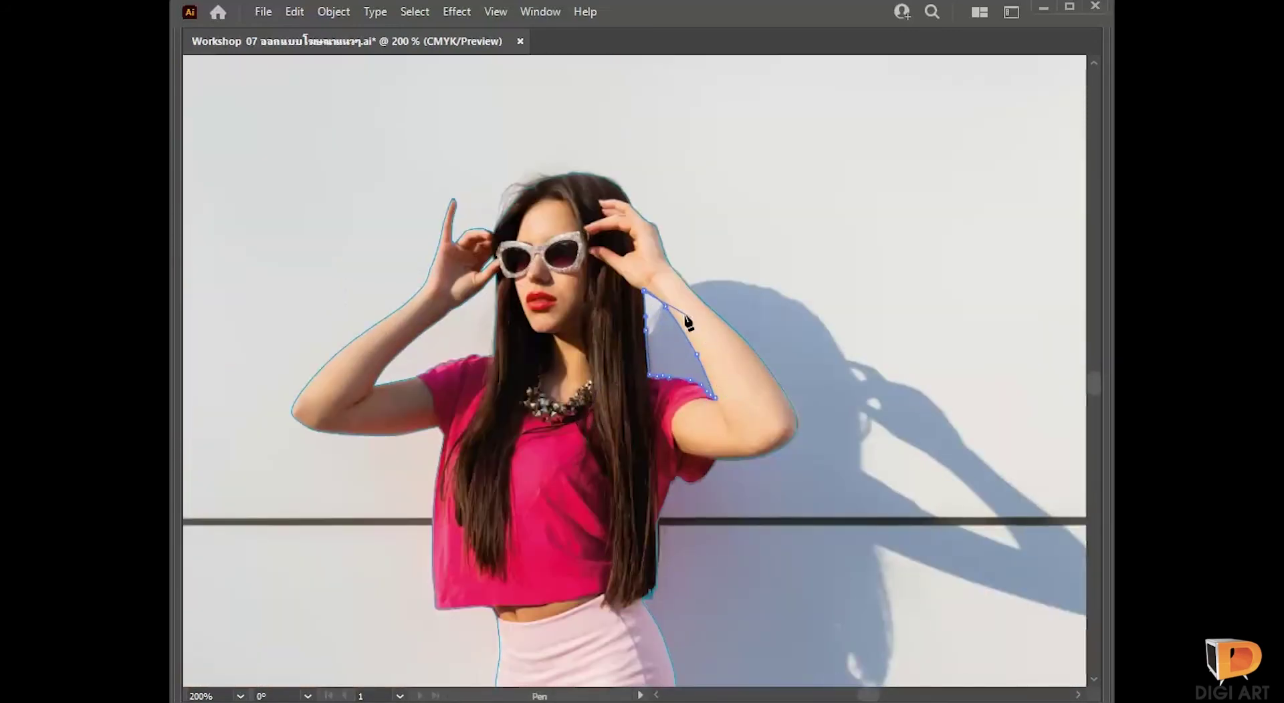
{"action": "left_click", "coordinate": [643, 293]}
{"action": "key", "text": "a"}
{"action": "scroll", "coordinate": [643, 300], "scroll_direction": "up", "scroll_amount": 6}
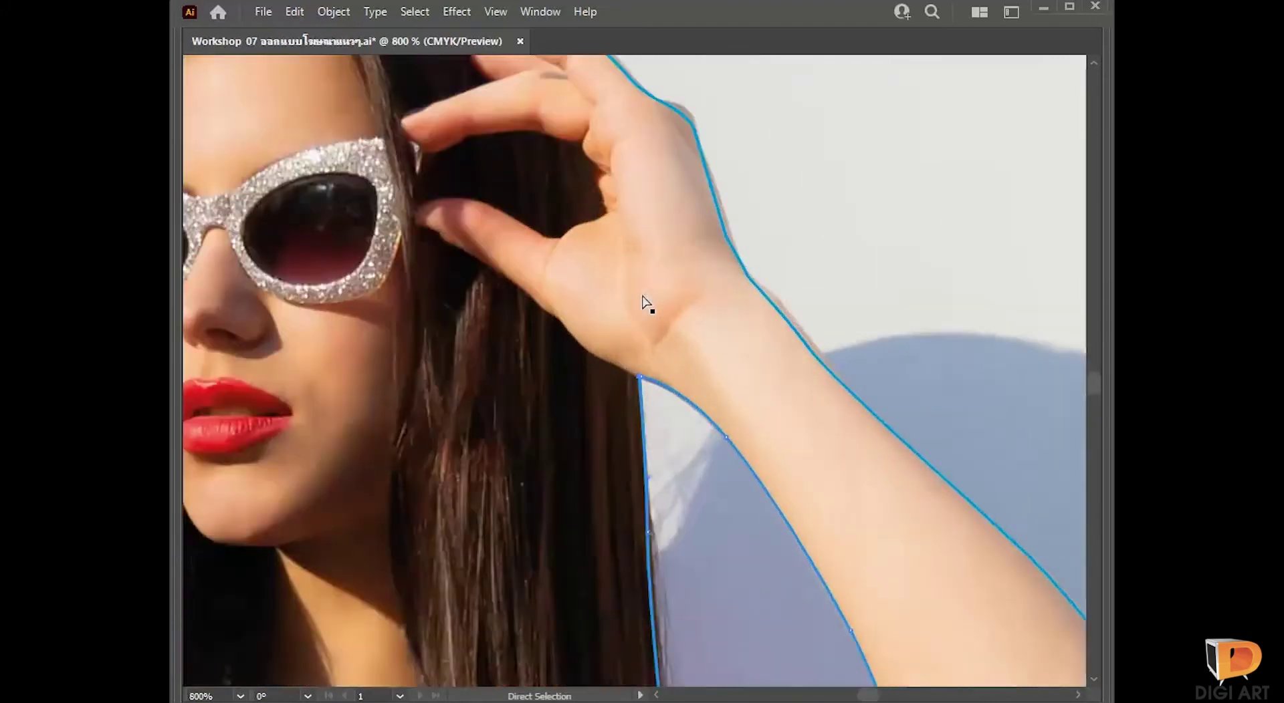
{"action": "key", "text": "p"}
{"action": "scroll", "coordinate": [642, 375], "scroll_direction": "up", "scroll_amount": 1}
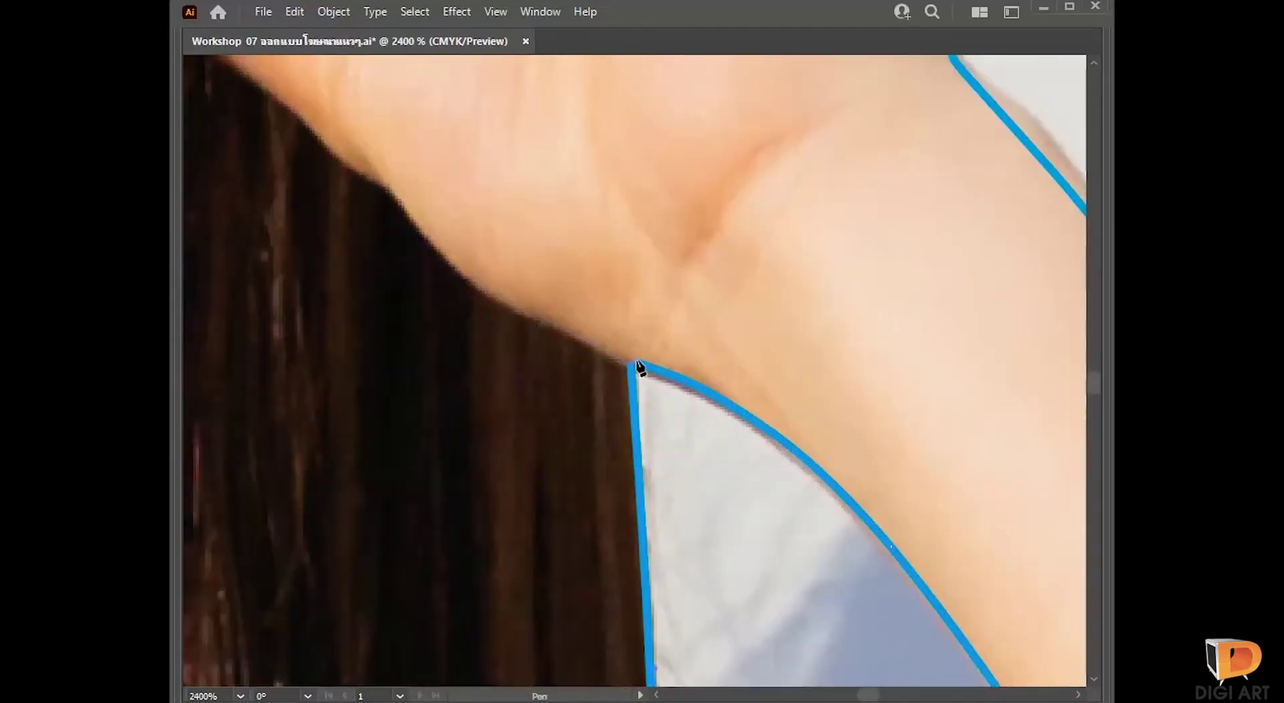
{"action": "left_click", "coordinate": [637, 367]}
{"action": "key", "text": "a"}
{"action": "scroll", "coordinate": [639, 371], "scroll_direction": "down", "scroll_amount": 4}
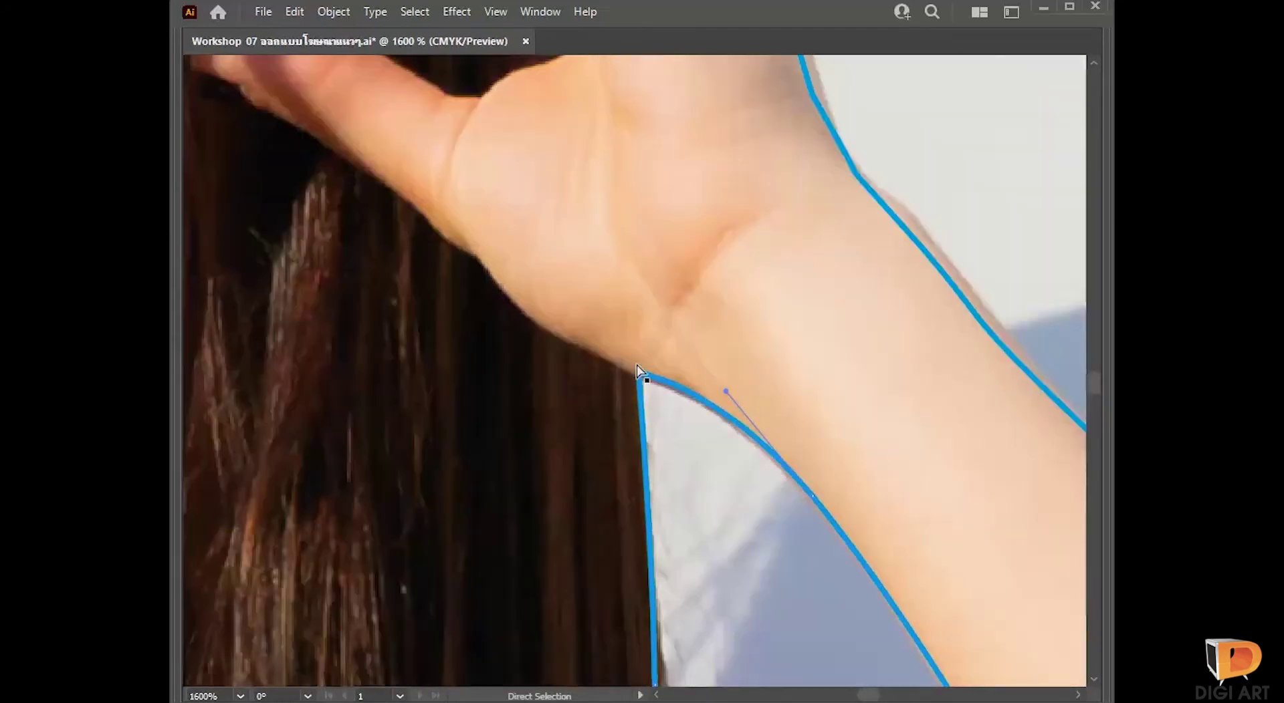
{"action": "scroll", "coordinate": [639, 372], "scroll_direction": "down", "scroll_amount": 2}
{"action": "key", "text": "p"}
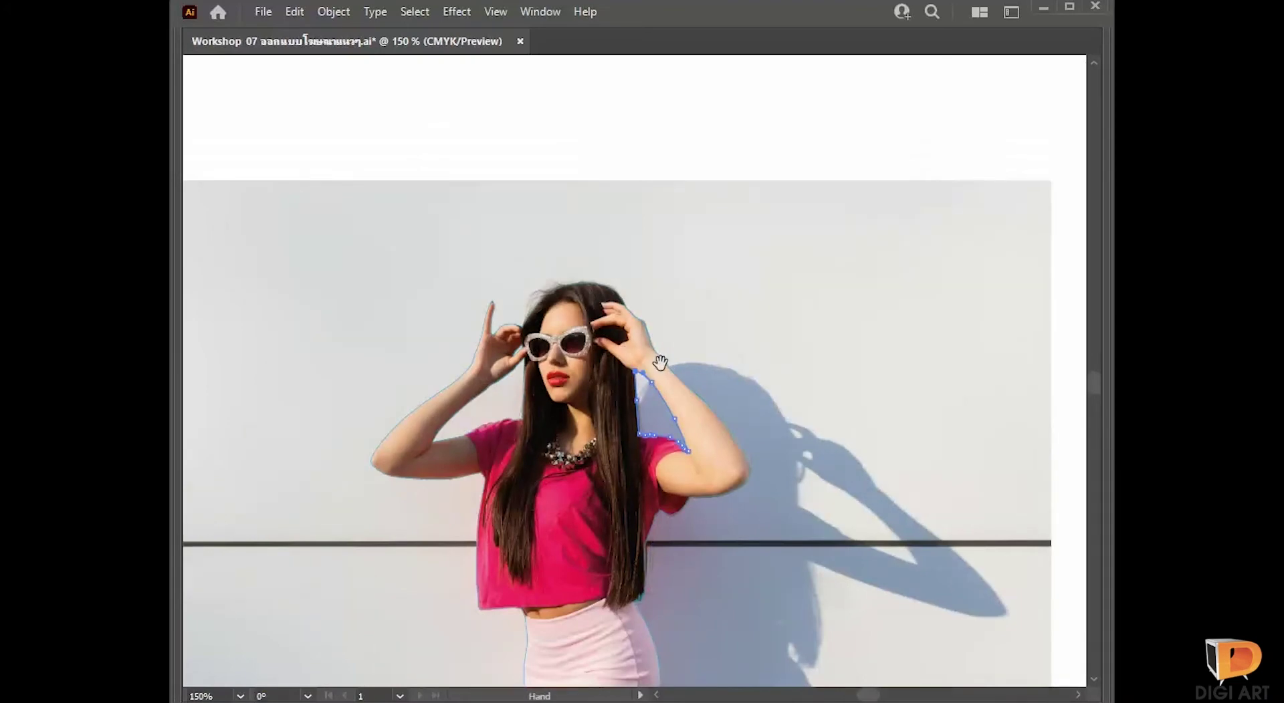
{"action": "scroll", "coordinate": [669, 301], "scroll_direction": "down", "scroll_amount": 2}
{"action": "left_click_drag", "start_coordinate": [779, 381], "coordinate": [716, 338]}
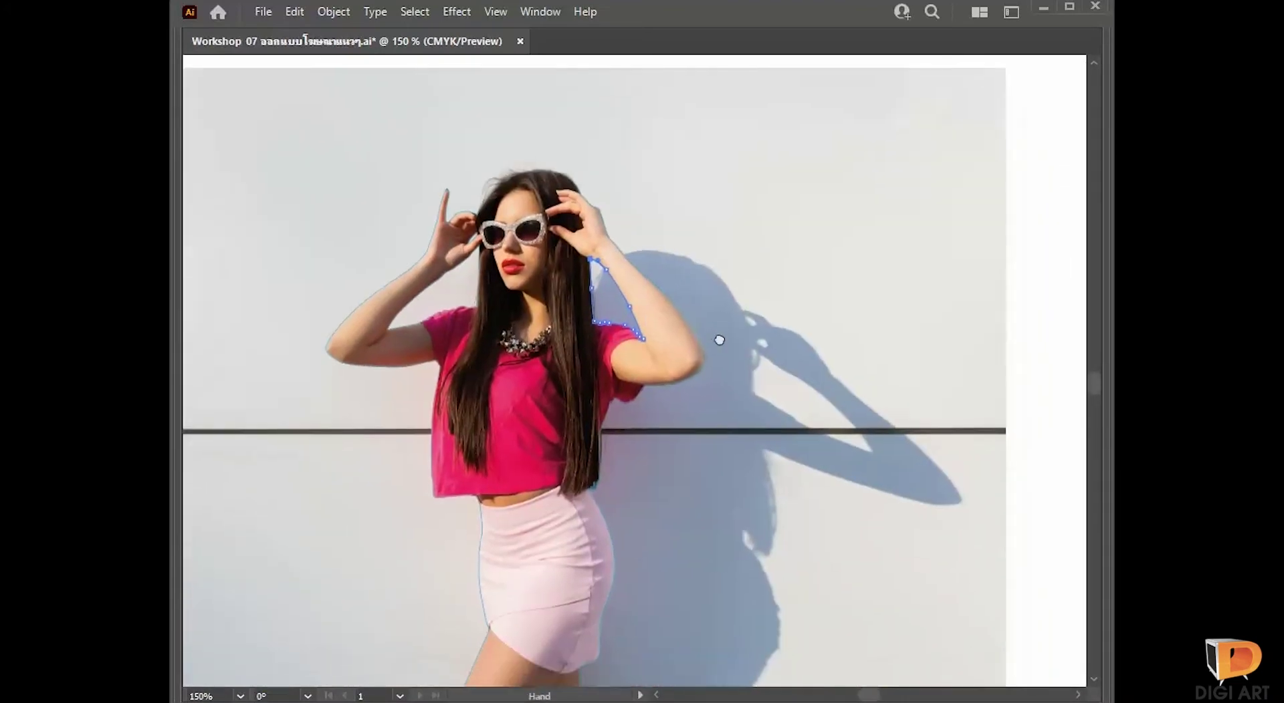
Step: Show the hidden panels again and clear the selection of the photo
{"action": "key", "text": "v"}
{"action": "left_click", "coordinate": [861, 262]}
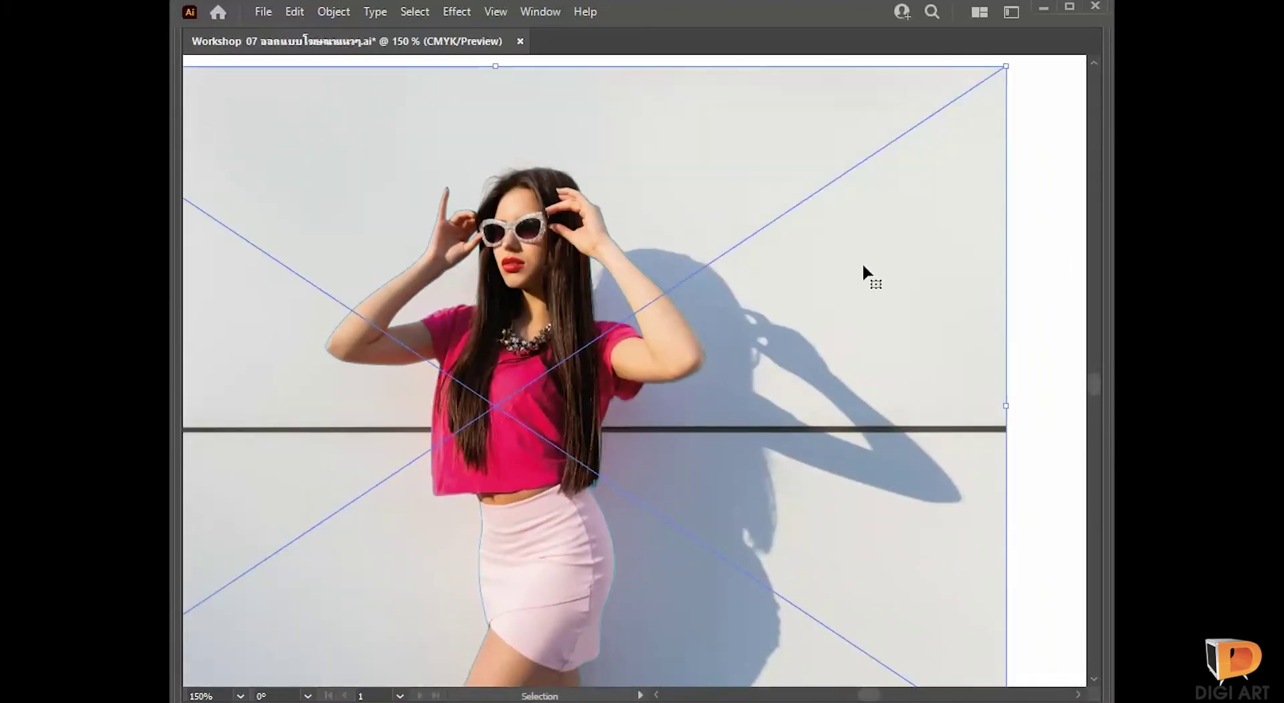
{"action": "key", "text": "Tab"}
{"action": "left_click_drag", "start_coordinate": [823, 336], "coordinate": [745, 276]}
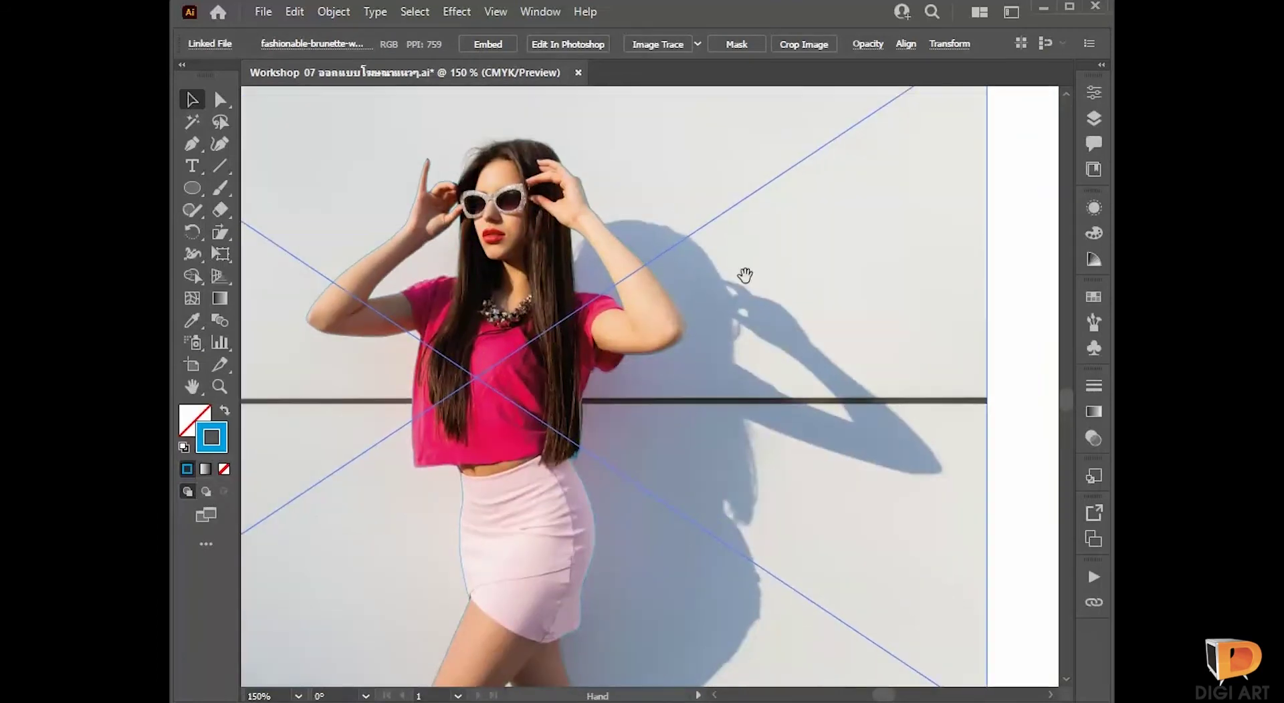
{"action": "left_click", "coordinate": [1034, 285]}
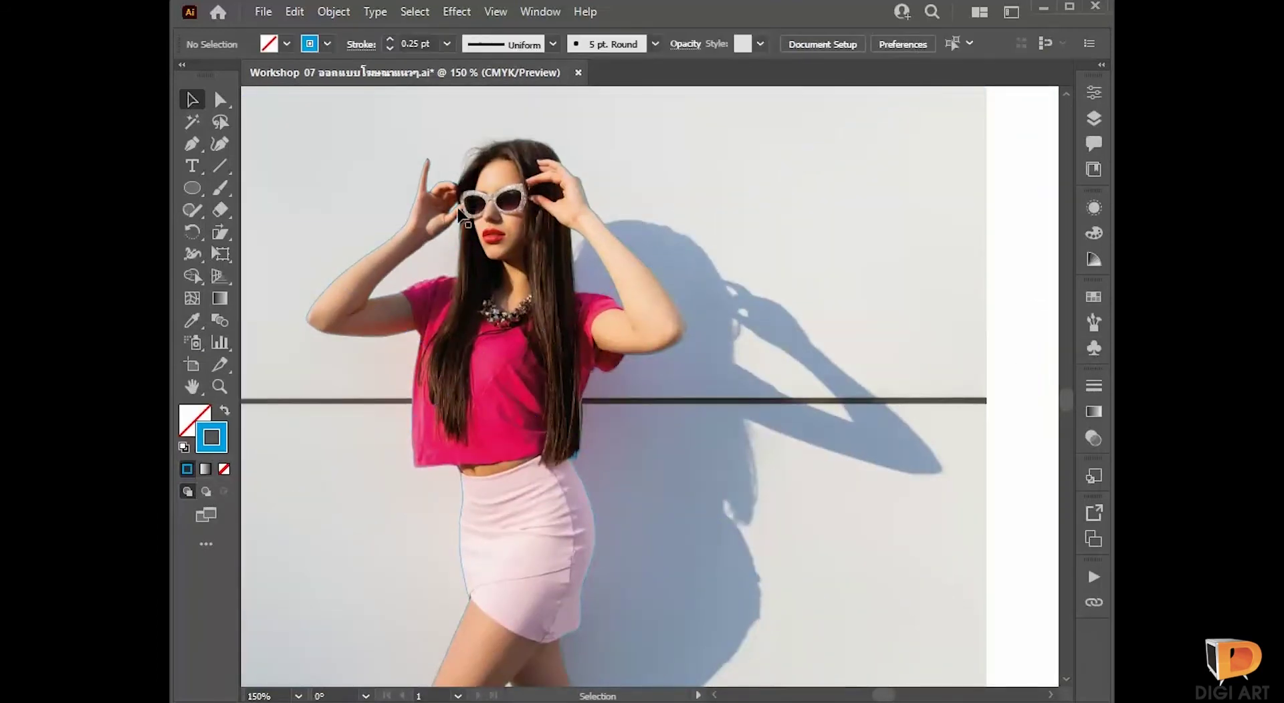
Step: Select the three gap paths beside the hands and arms together with the woman's outer outline
{"action": "left_click", "coordinate": [456, 210]}
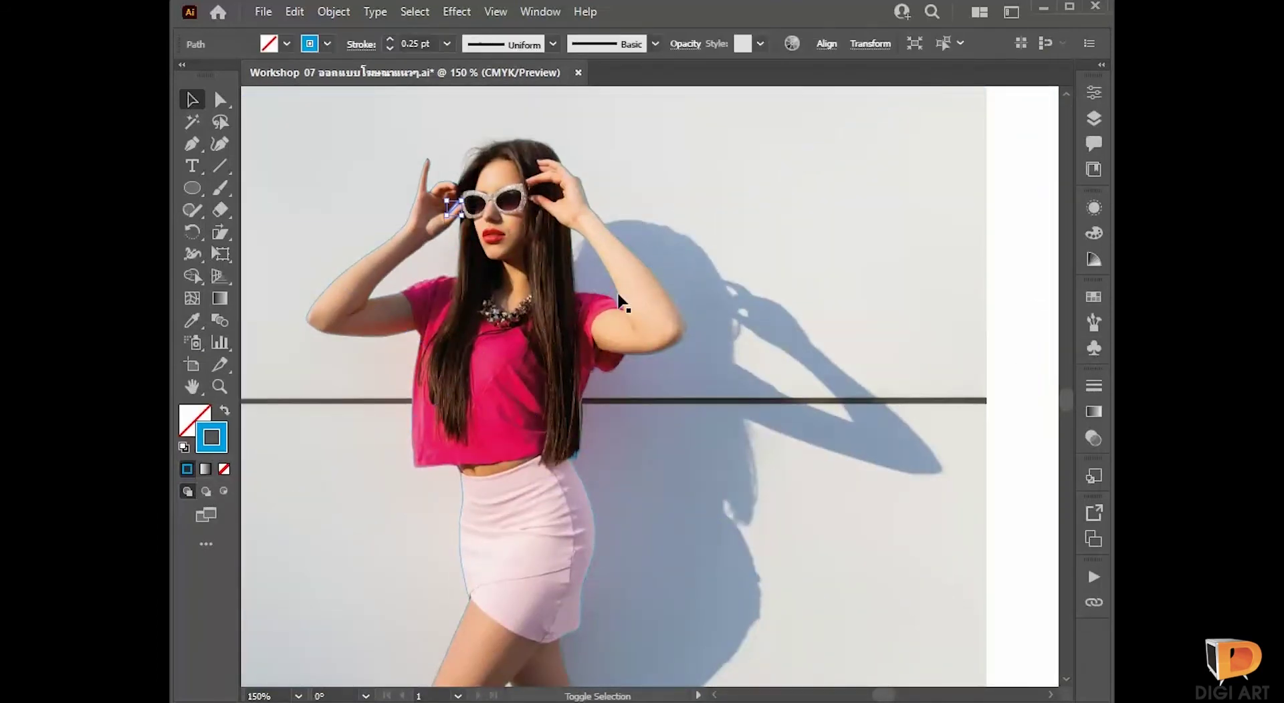
{"action": "left_click", "coordinate": [623, 300], "text": "shift"}
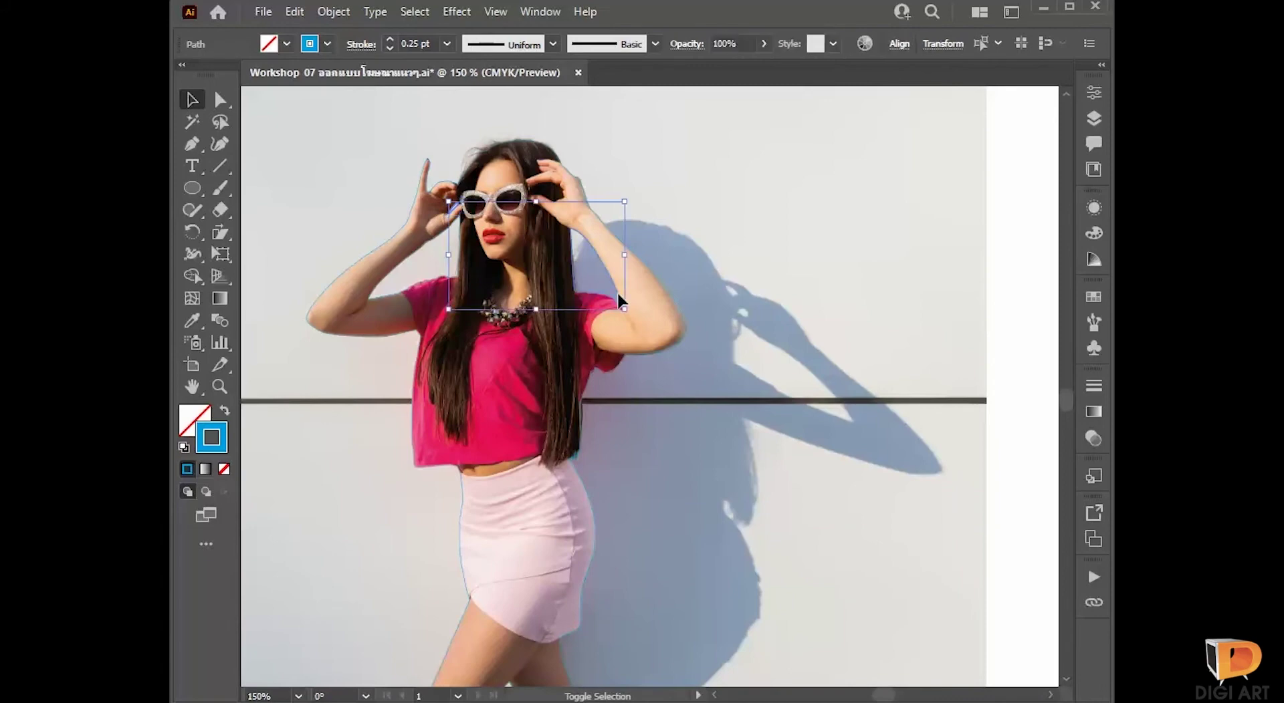
{"action": "left_click", "coordinate": [415, 289], "text": "shift"}
{"action": "left_click", "coordinate": [405, 233], "text": "shift"}
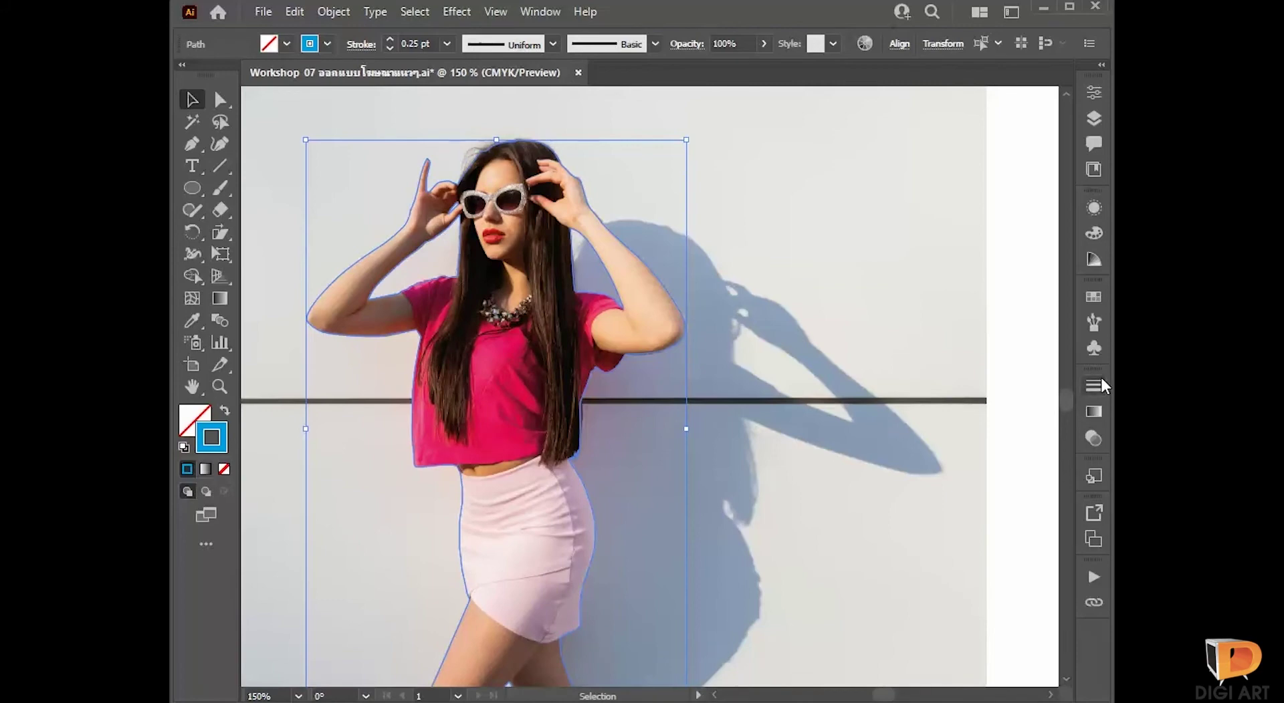
Step: Combine the outer outline and the gap paths with the Pathfinder Exclude mode, then test the shape with a temporary blue fill
{"action": "left_click", "coordinate": [535, 14]}
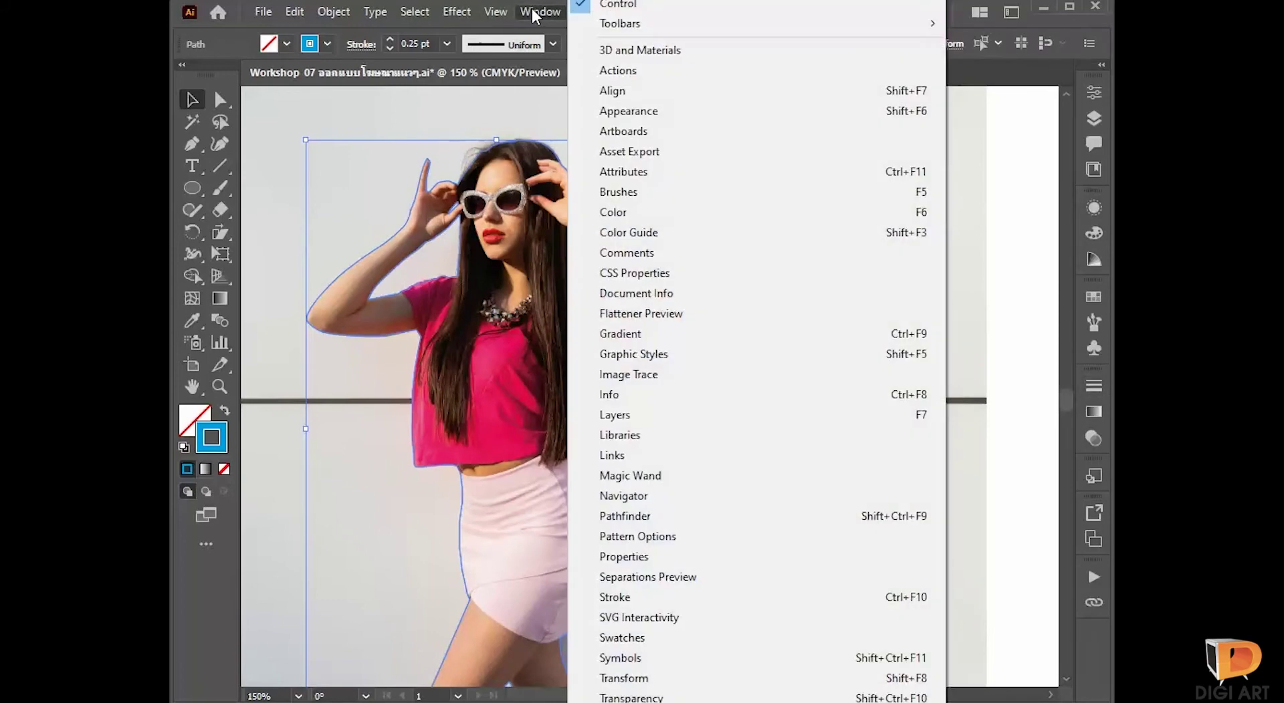
{"action": "left_click", "coordinate": [701, 519]}
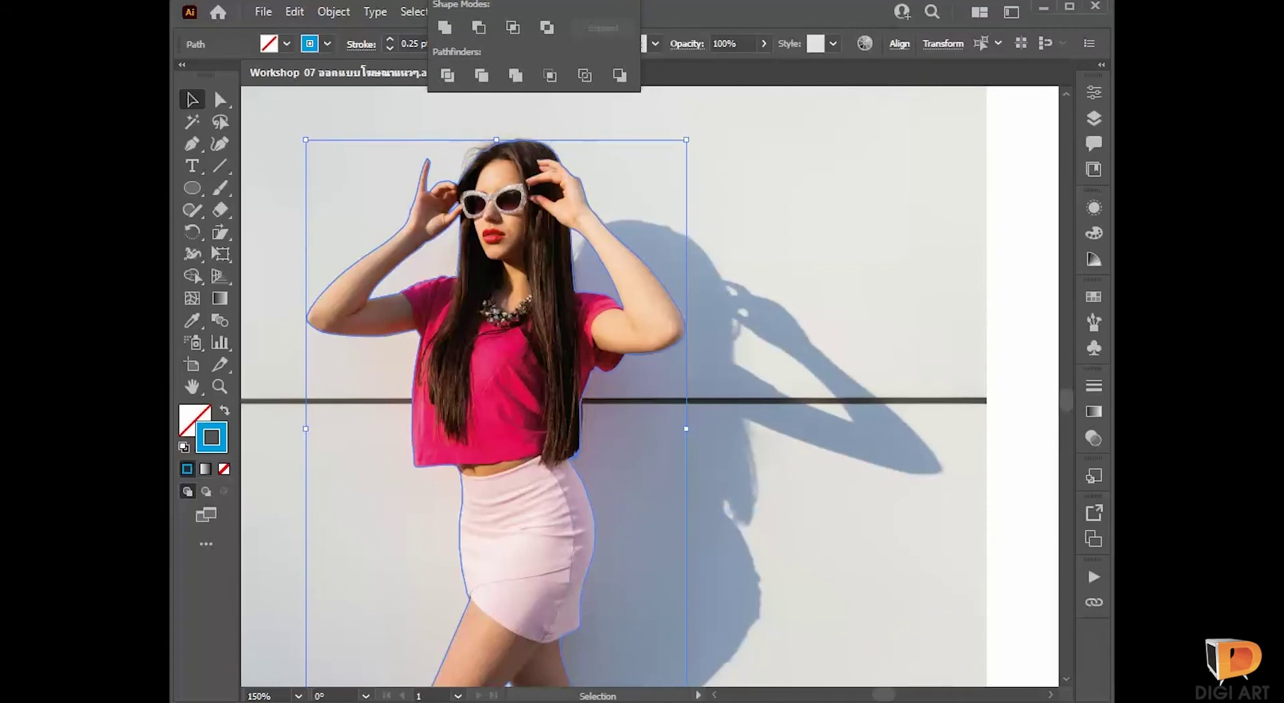
{"action": "left_click_drag", "start_coordinate": [578, 1], "coordinate": [924, 242]}
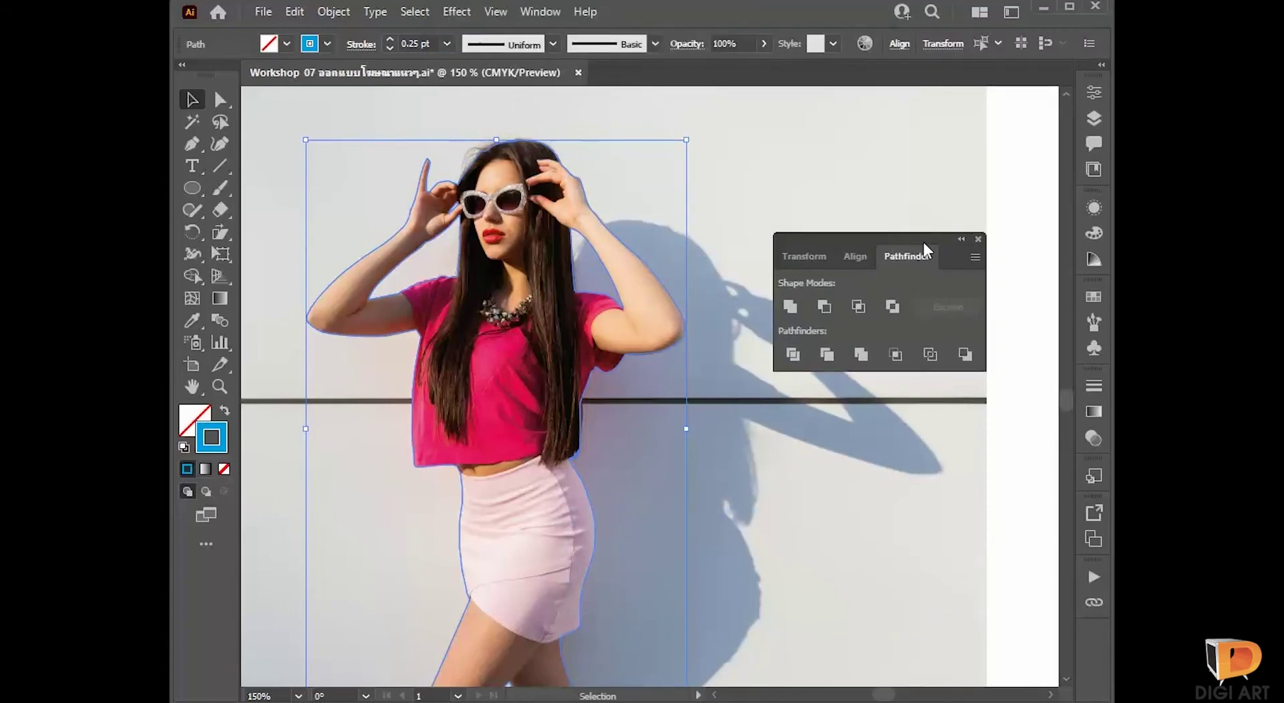
{"action": "left_click", "coordinate": [796, 306]}
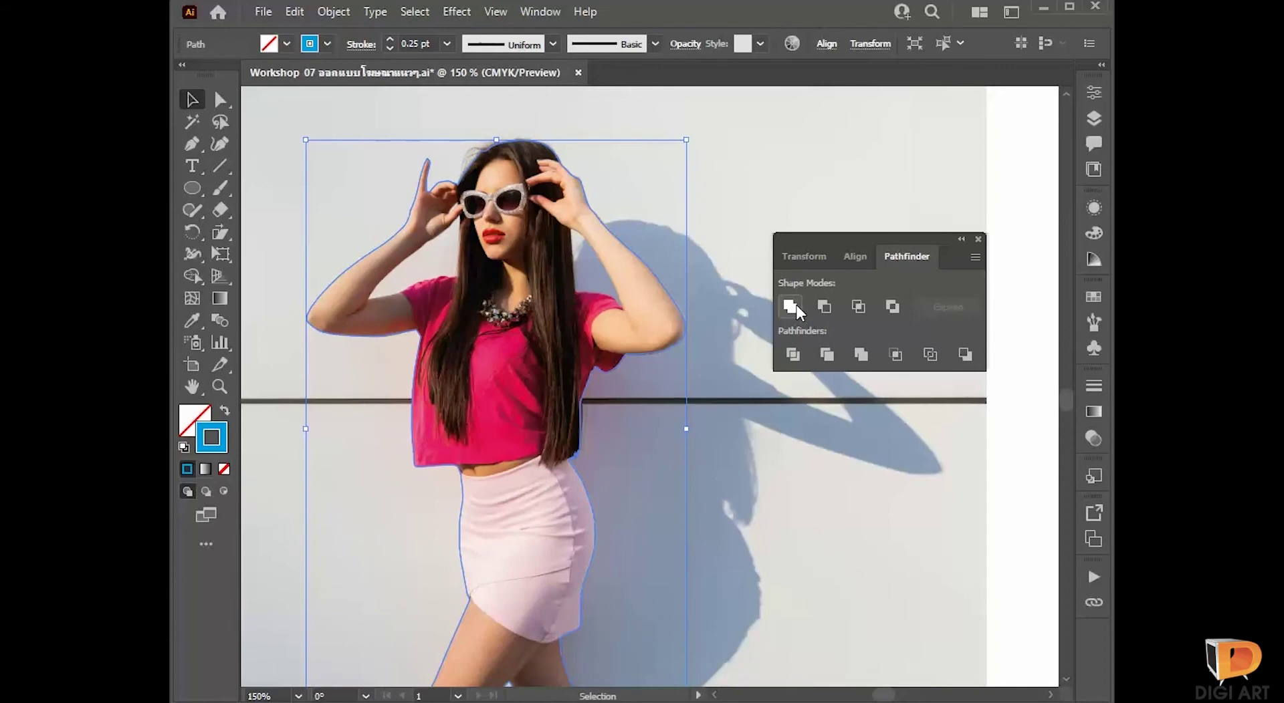
{"action": "key", "text": "ctrl+z"}
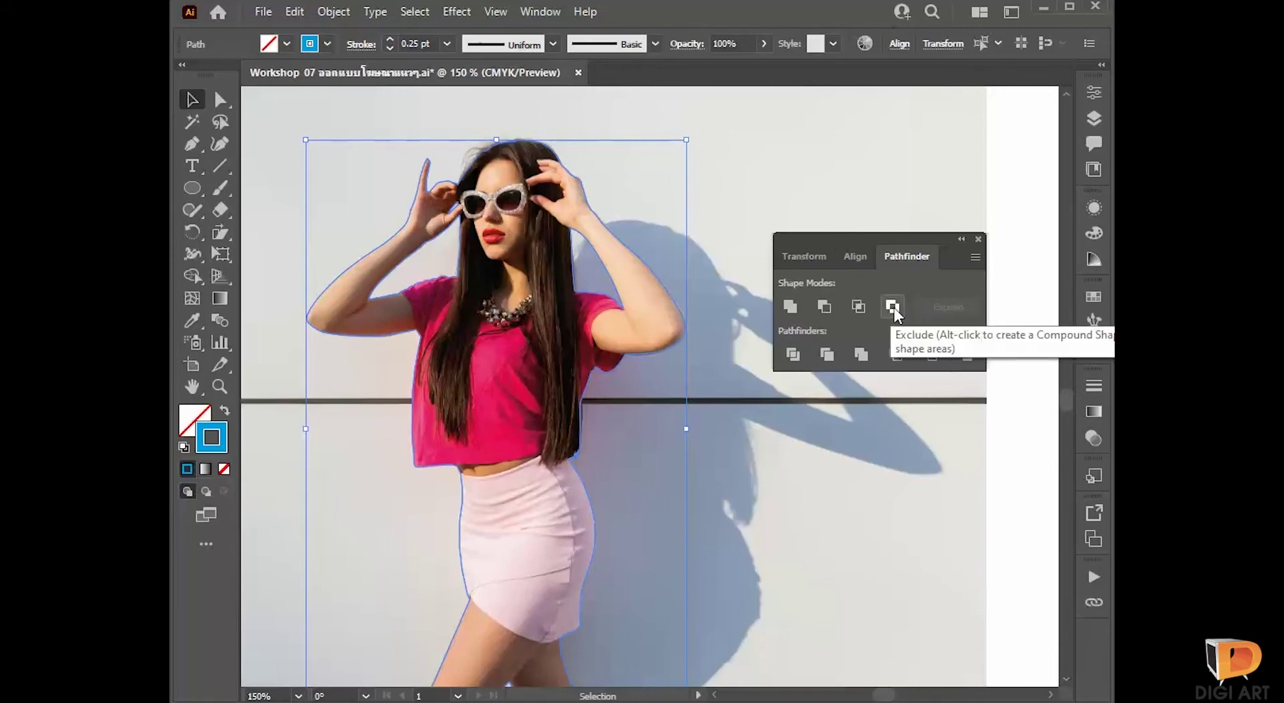
{"action": "left_click_drag", "start_coordinate": [896, 235], "coordinate": [995, 354]}
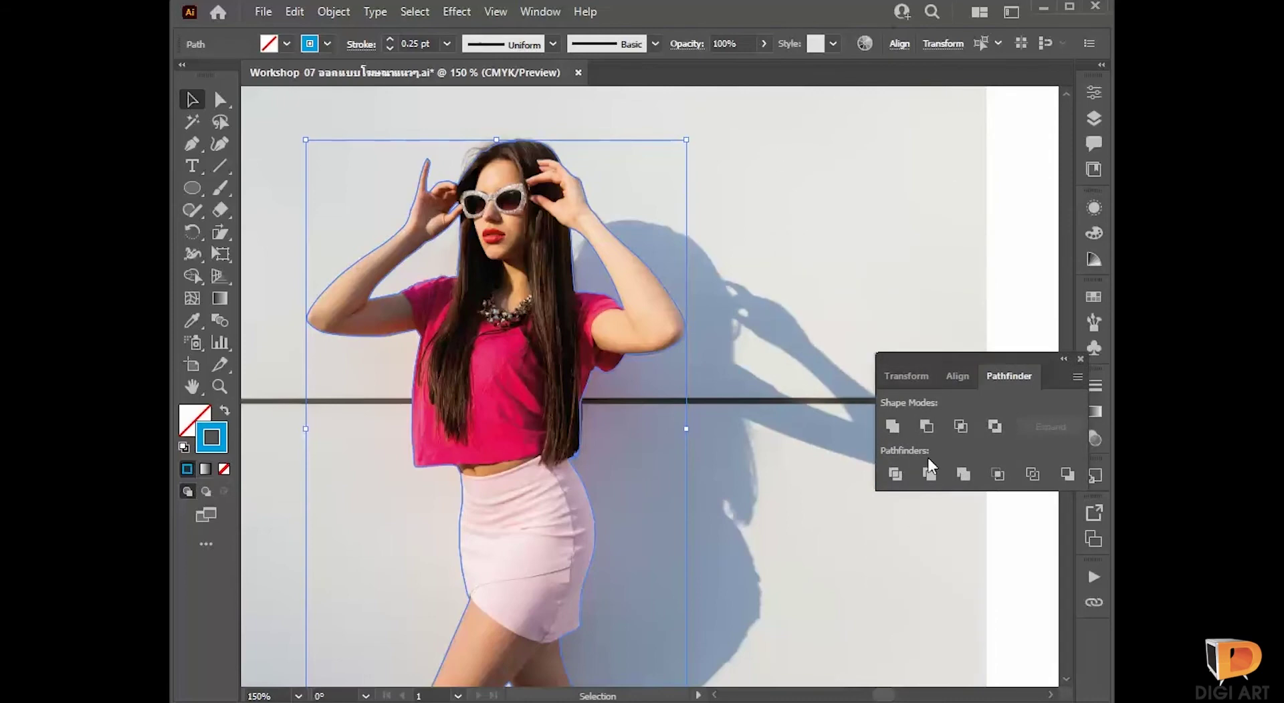
{"action": "left_click", "coordinate": [993, 424]}
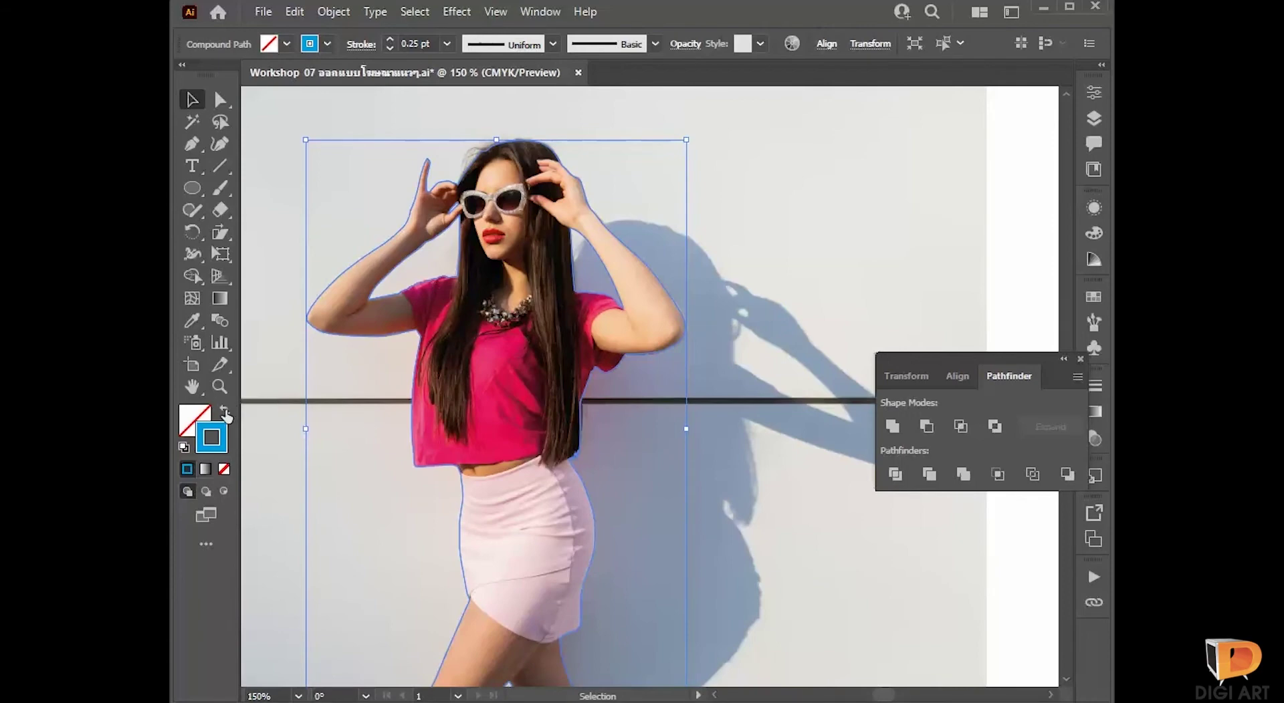
{"action": "left_click", "coordinate": [226, 416]}
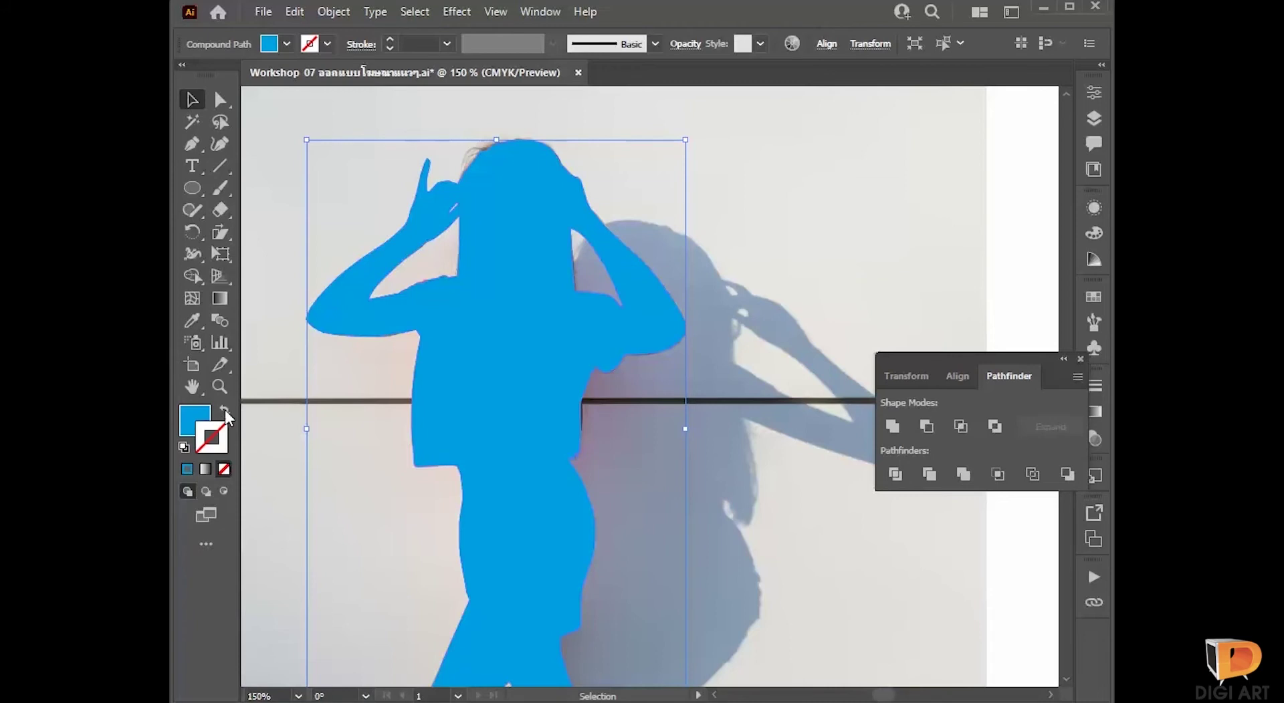
{"action": "left_click", "coordinate": [227, 416]}
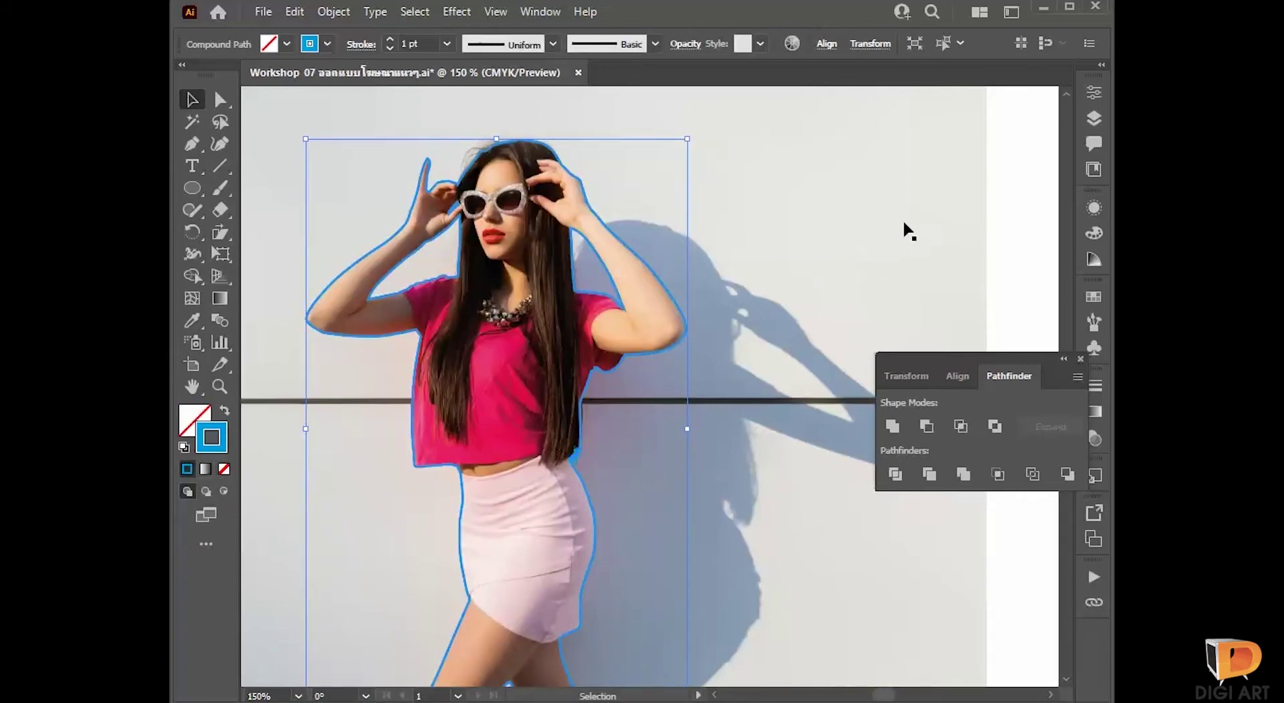
Step: Add the photo to the selection and make a clipping mask from the combined outline to cut out the woman
{"action": "left_click", "coordinate": [869, 253], "text": "shift"}
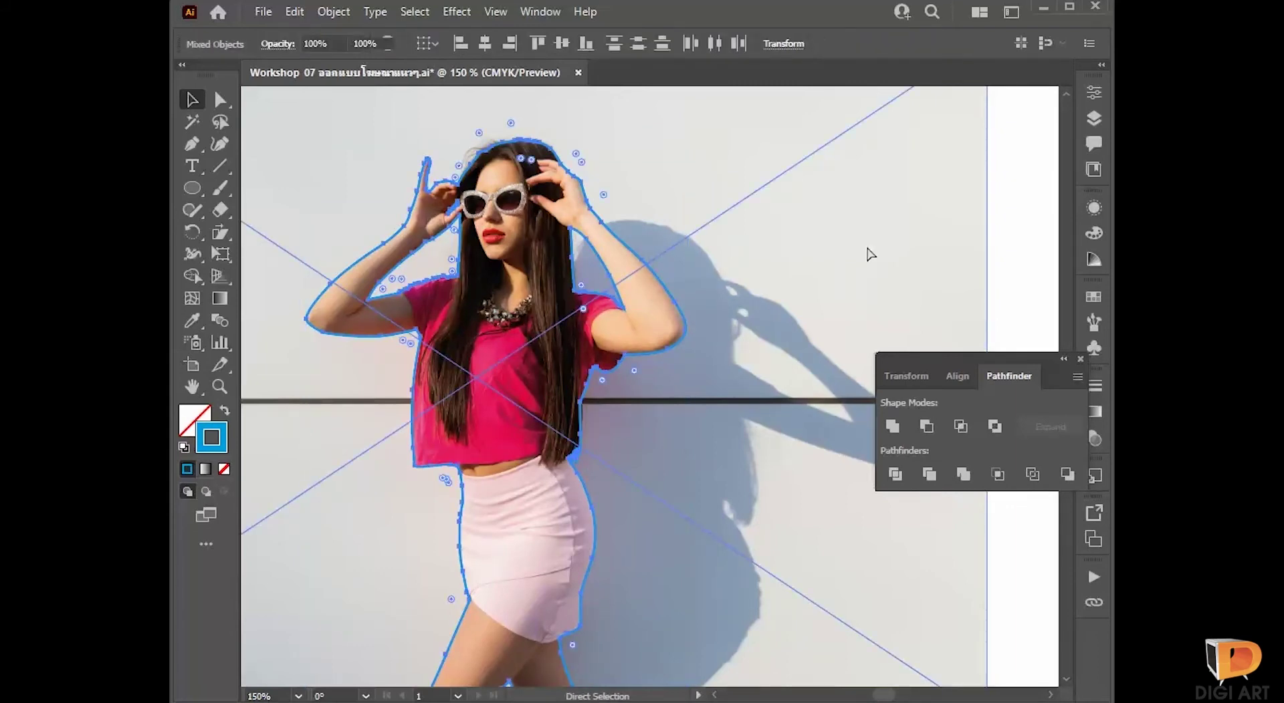
{"action": "key", "text": "ctrl+7"}
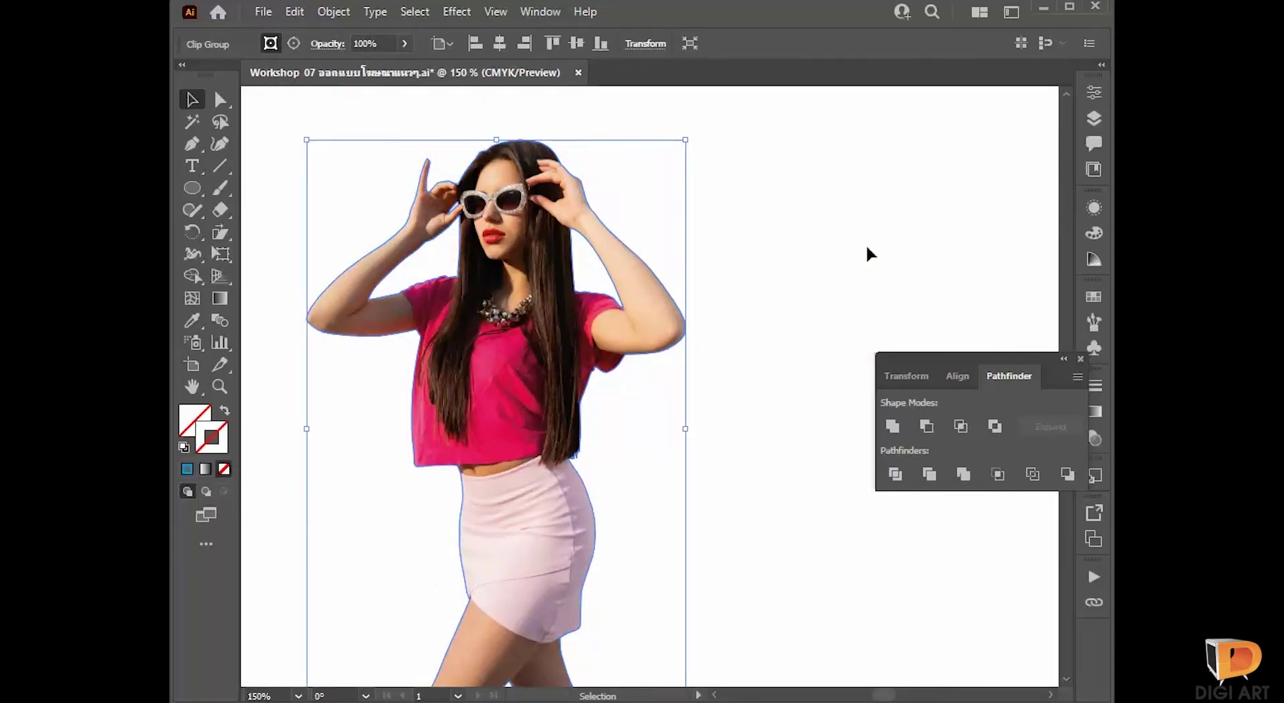
{"action": "key", "text": "ctrl+z"}
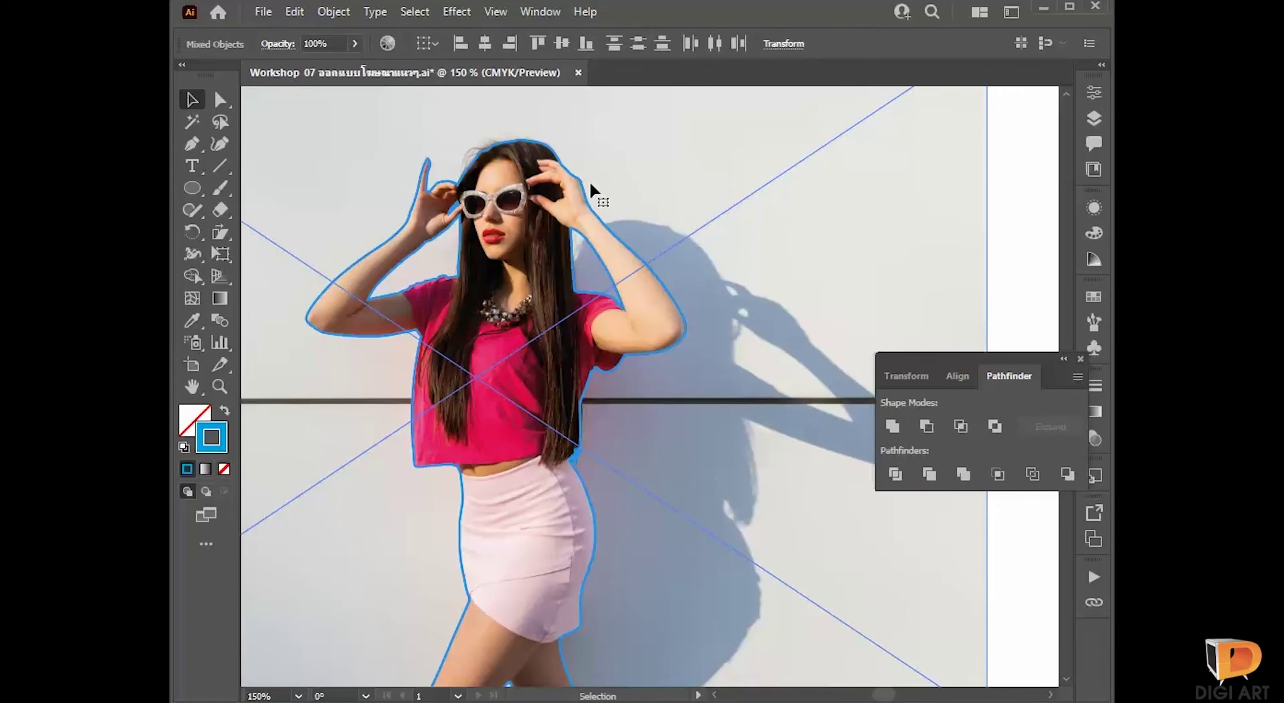
{"action": "right_click", "coordinate": [583, 185]}
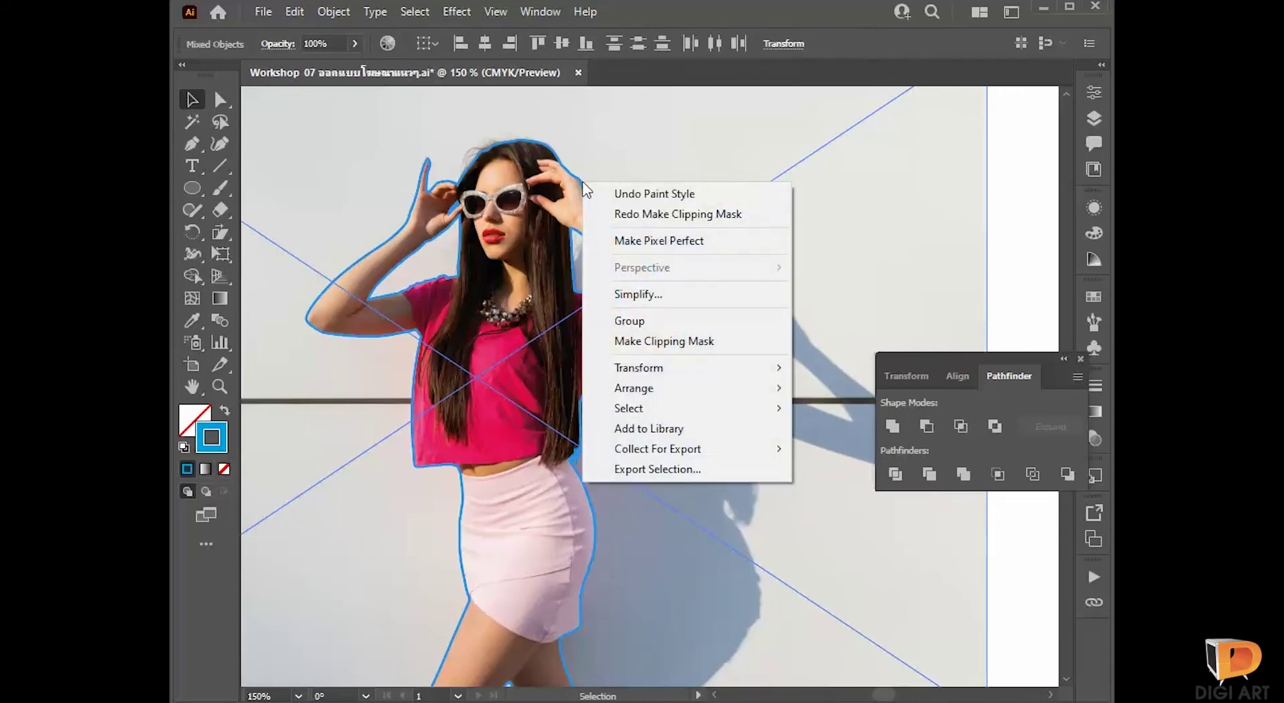
{"action": "left_click", "coordinate": [712, 342]}
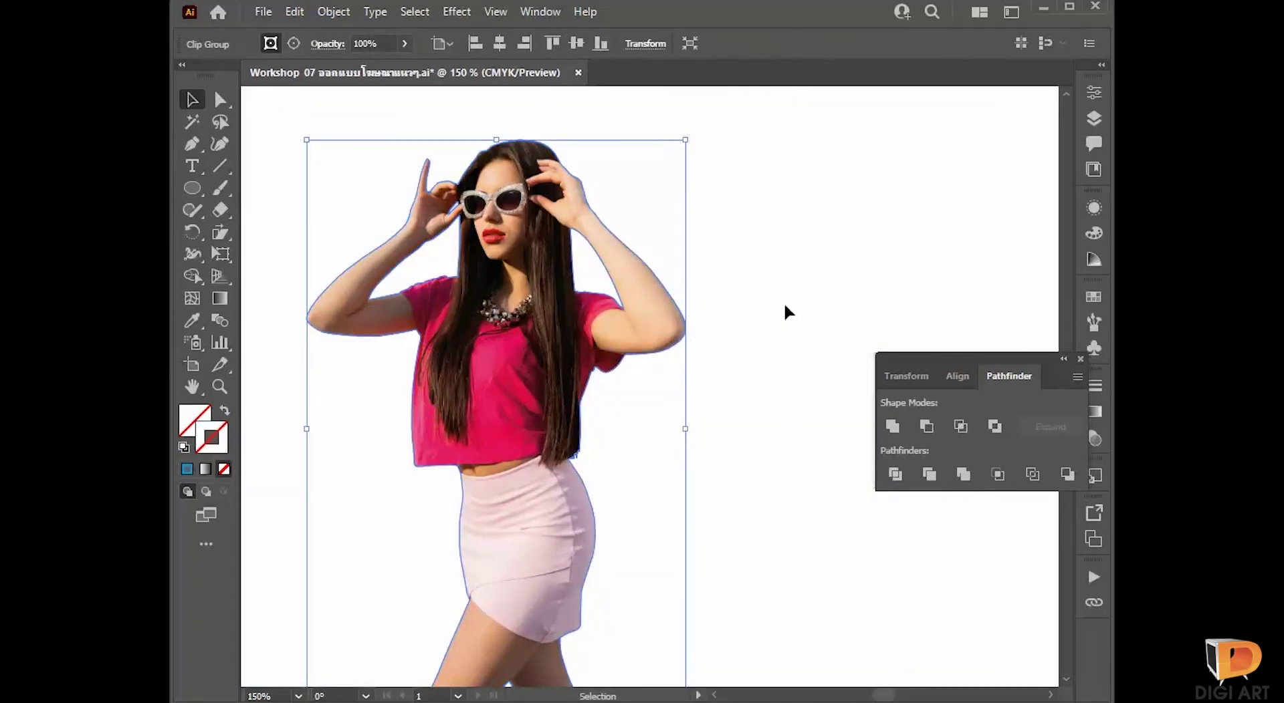
Step: Dismiss the Pathfinder options and move the cut-out woman farther right on the artboard
{"action": "key", "text": "ctrl+shift+a"}
{"action": "key", "text": "ctrl+minus"}
{"action": "key", "text": "ctrl+minus"}
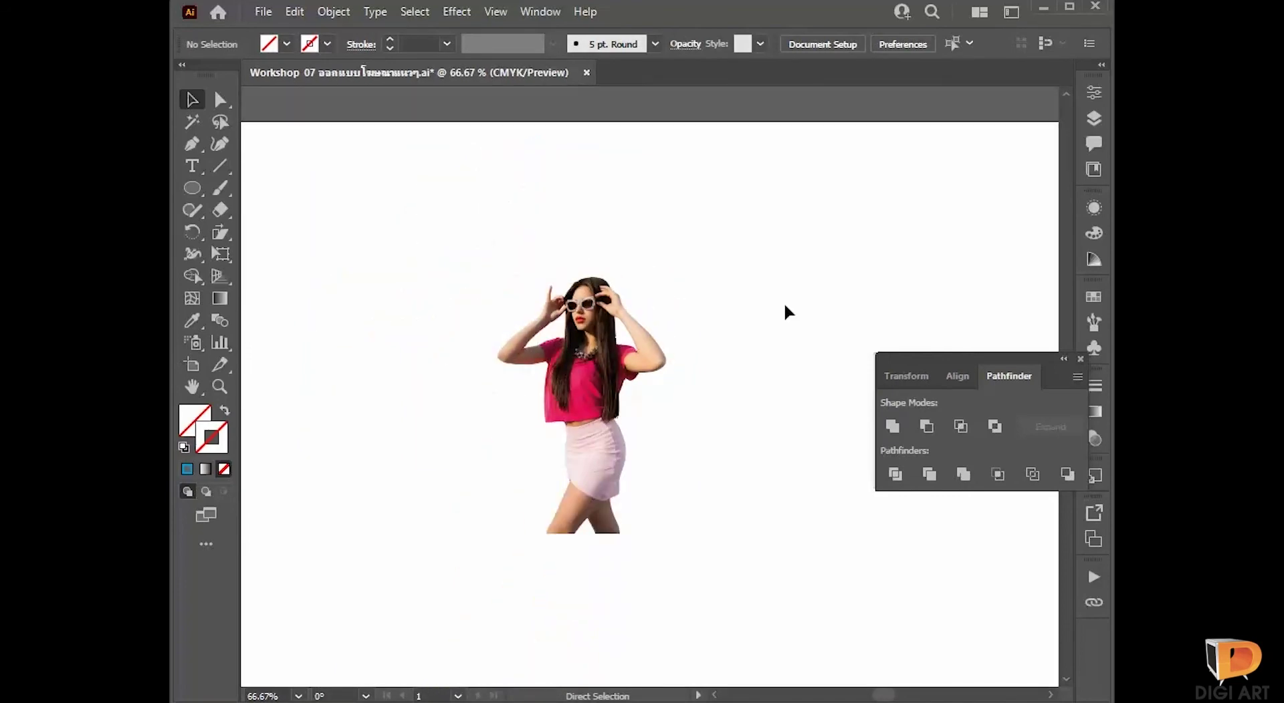
{"action": "left_click_drag", "start_coordinate": [785, 309], "coordinate": [696, 283]}
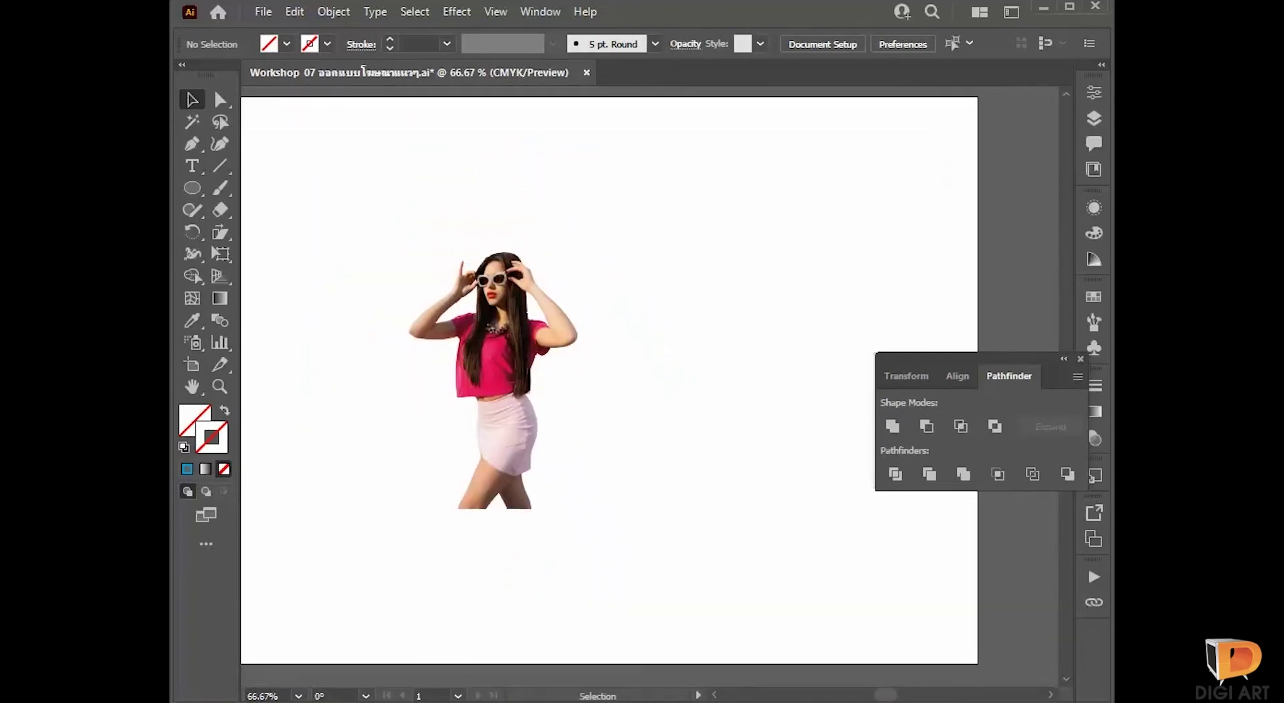
{"action": "left_click", "coordinate": [1080, 359]}
{"action": "left_click_drag", "start_coordinate": [595, 437], "coordinate": [725, 408]}
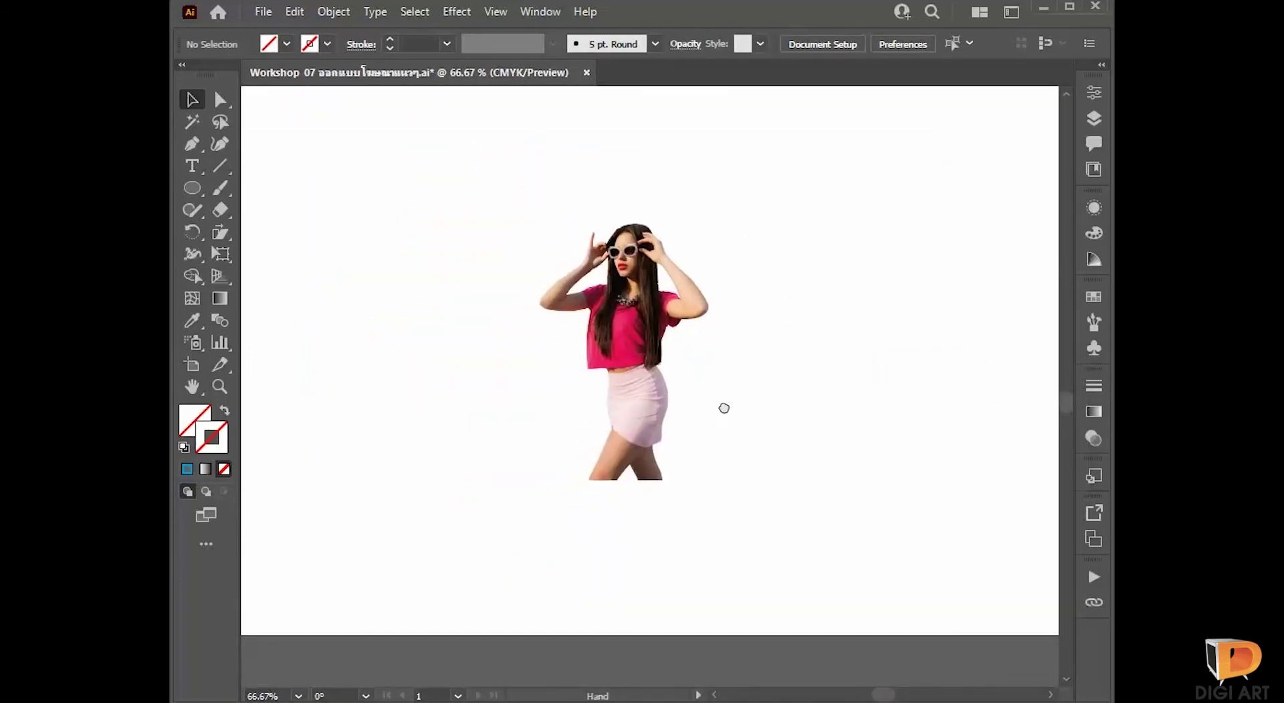
{"action": "left_click_drag", "start_coordinate": [633, 397], "coordinate": [767, 411]}
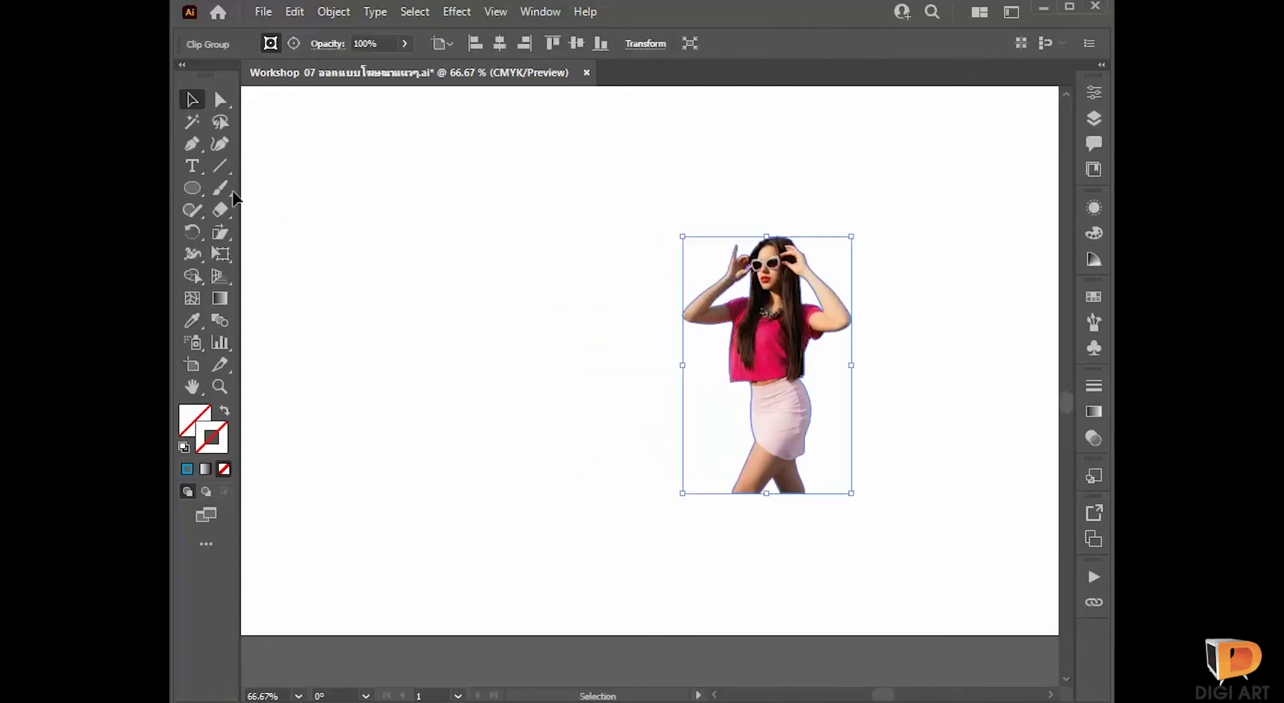
Step: Draw a landscape rectangle around the woman with its base at the cut edge of her legs, and shift her slightly left inside it
{"action": "left_click", "coordinate": [192, 190]}
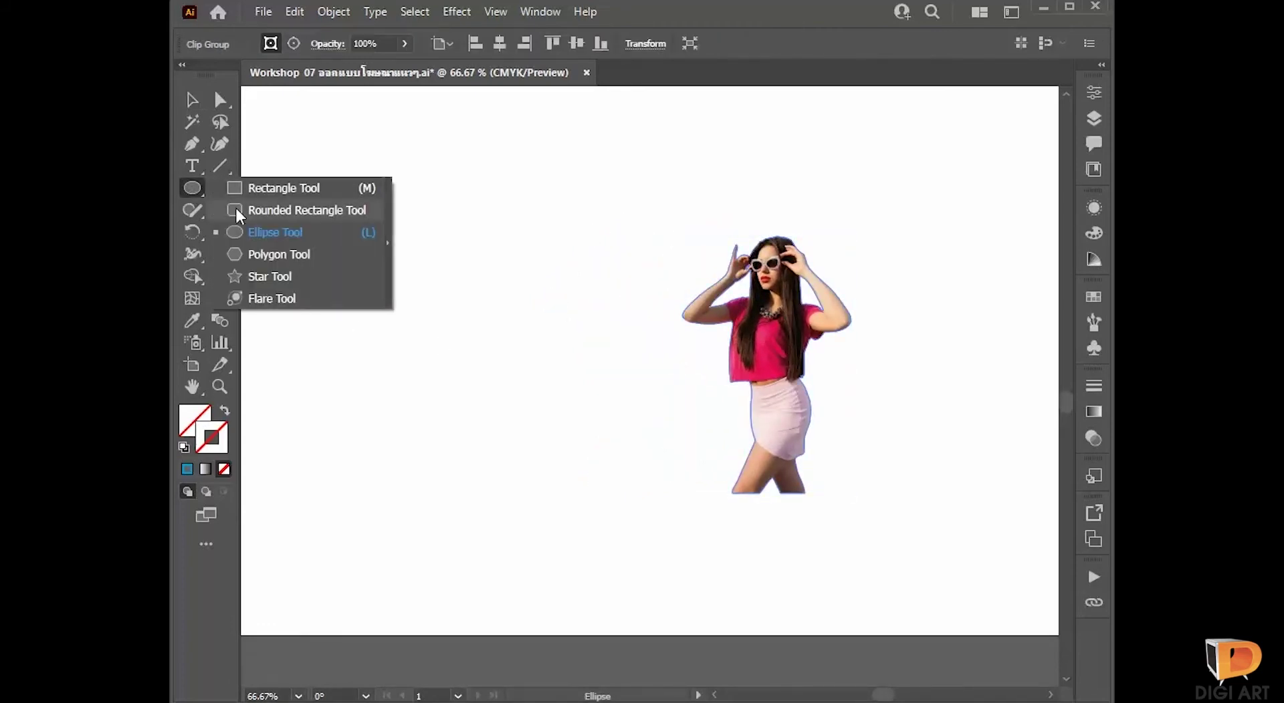
{"action": "left_click", "coordinate": [259, 186]}
{"action": "left_click_drag", "start_coordinate": [375, 158], "coordinate": [883, 492]}
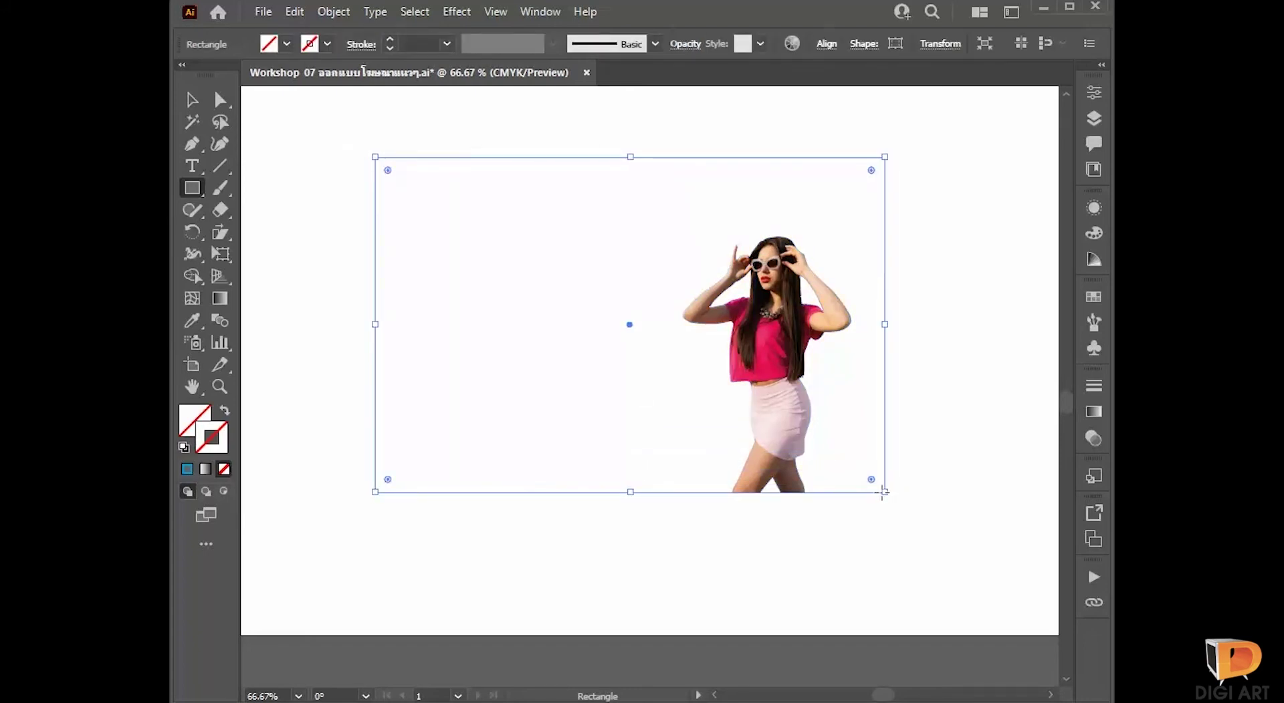
{"action": "left_click", "coordinate": [192, 100]}
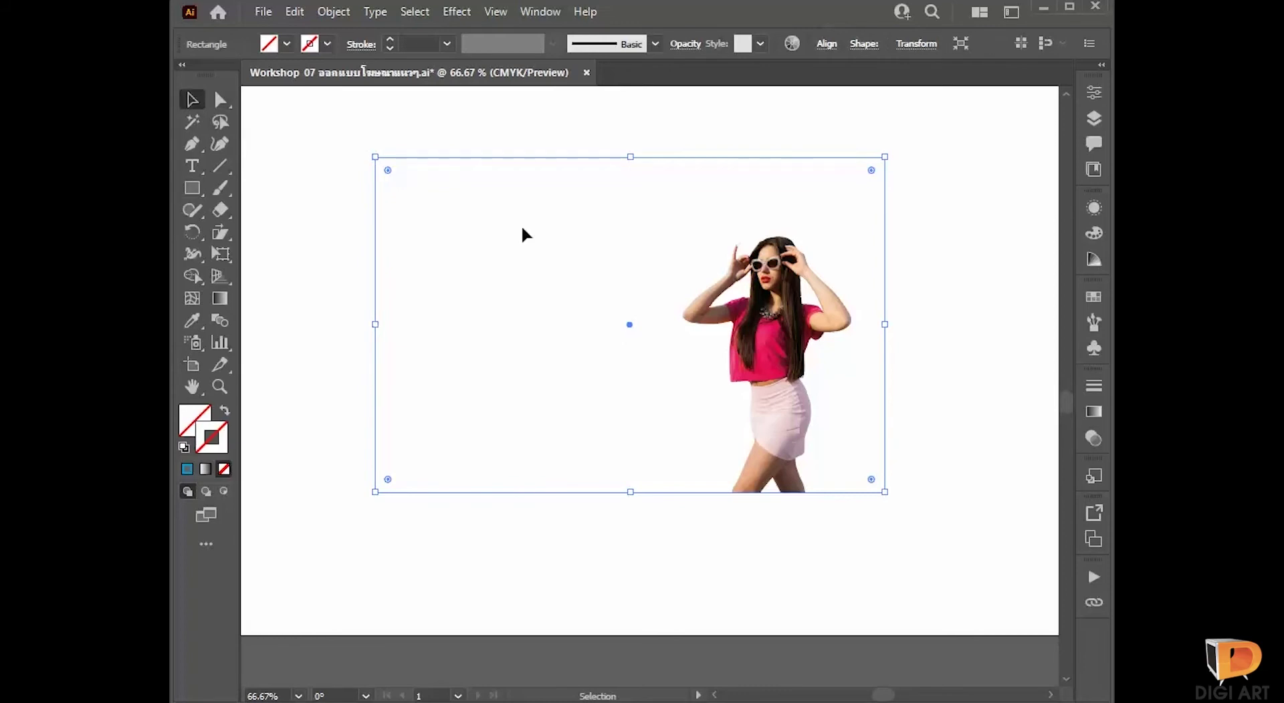
{"action": "left_click_drag", "start_coordinate": [375, 158], "coordinate": [426, 192]}
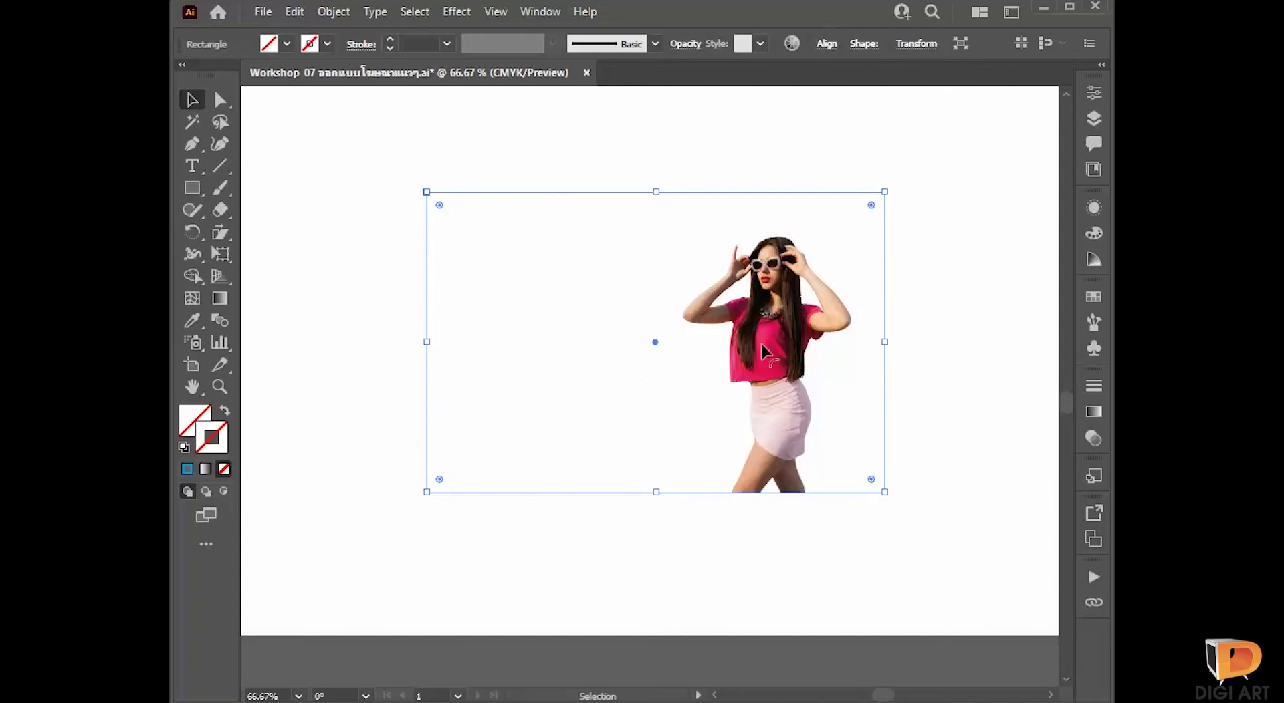
{"action": "left_click", "coordinate": [785, 371]}
{"action": "left_click_drag", "start_coordinate": [788, 376], "coordinate": [747, 376]}
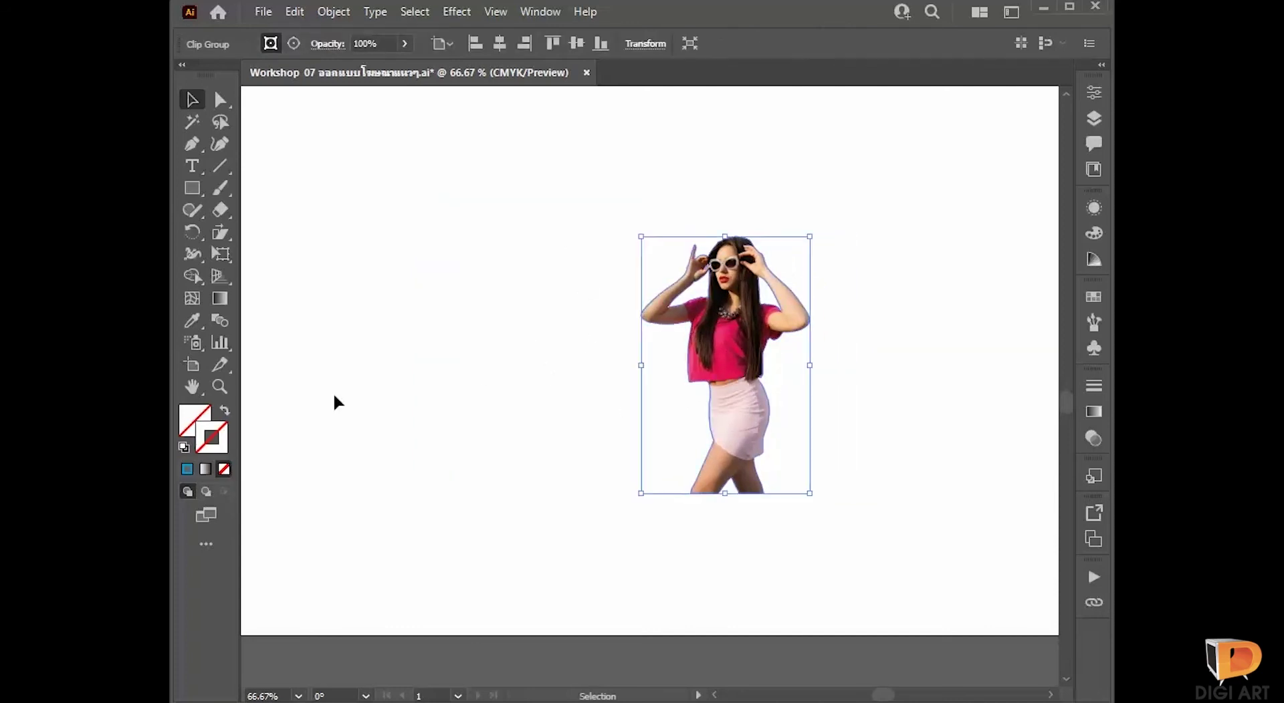
Step: Fill the rectangle with the pink sampled from the woman's shirt and send it to the back
{"action": "left_click_drag", "start_coordinate": [466, 366], "coordinate": [471, 371]}
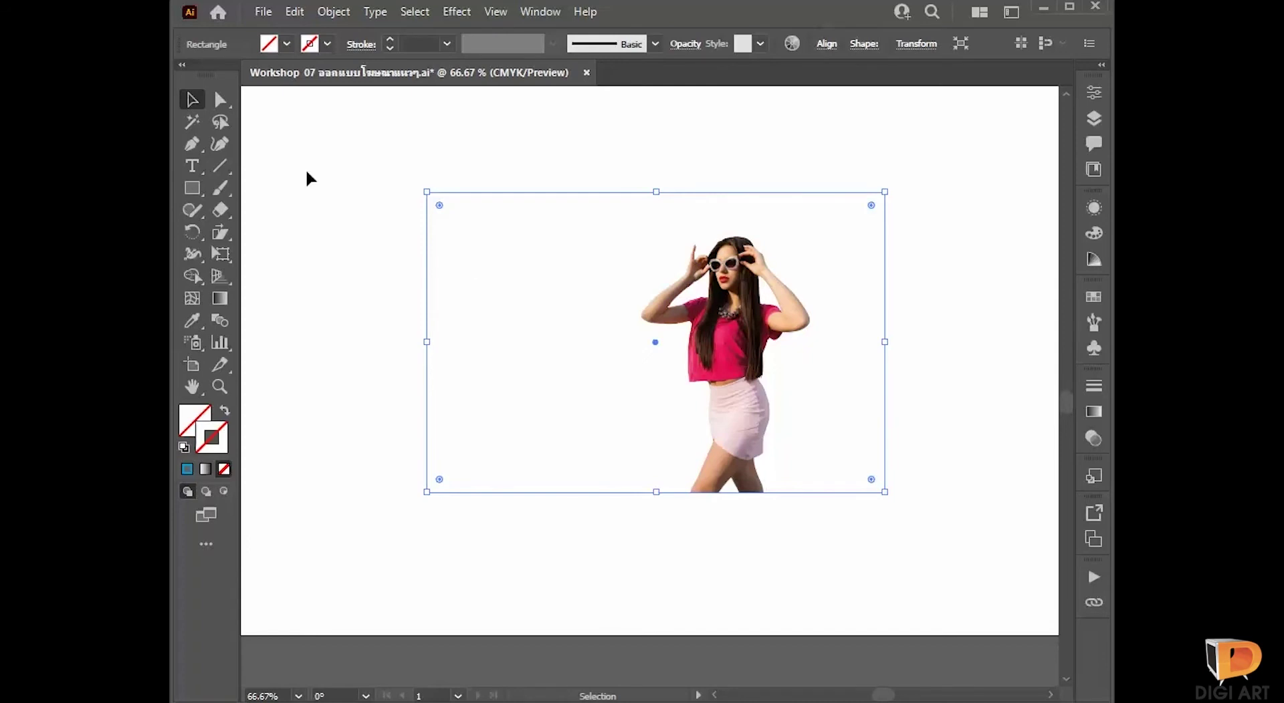
{"action": "left_click", "coordinate": [193, 321]}
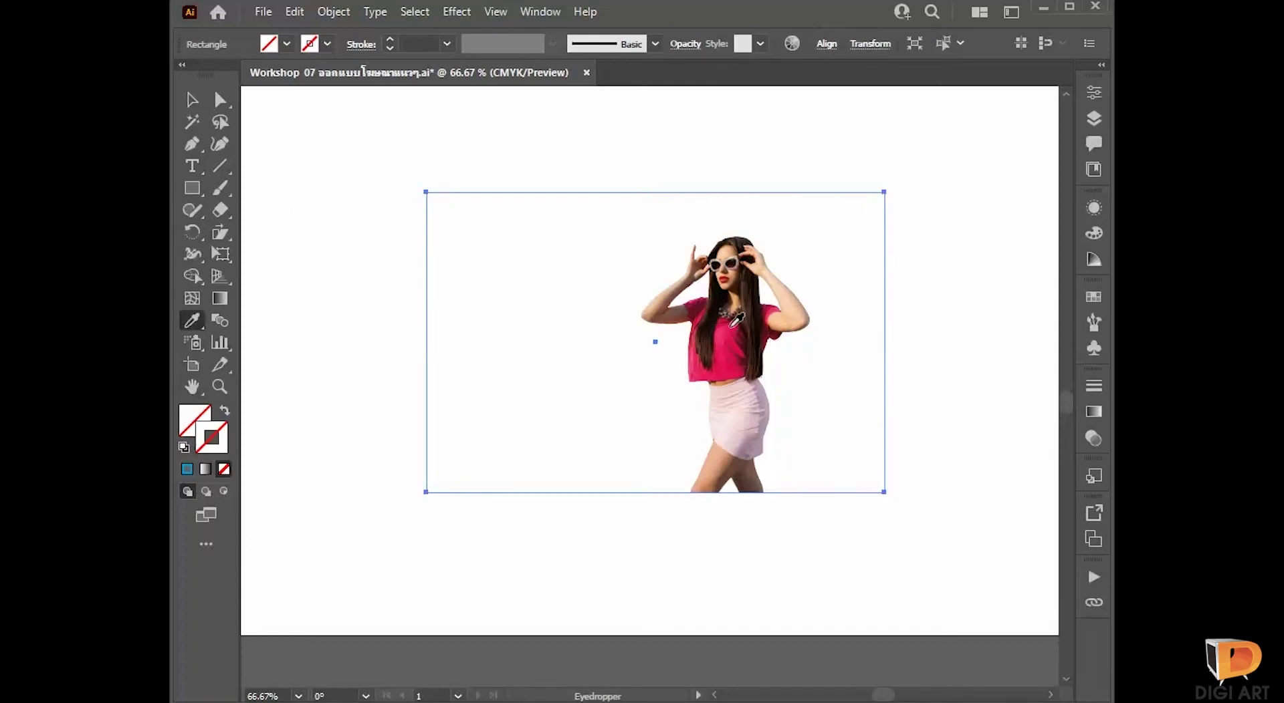
{"action": "left_click", "coordinate": [732, 325]}
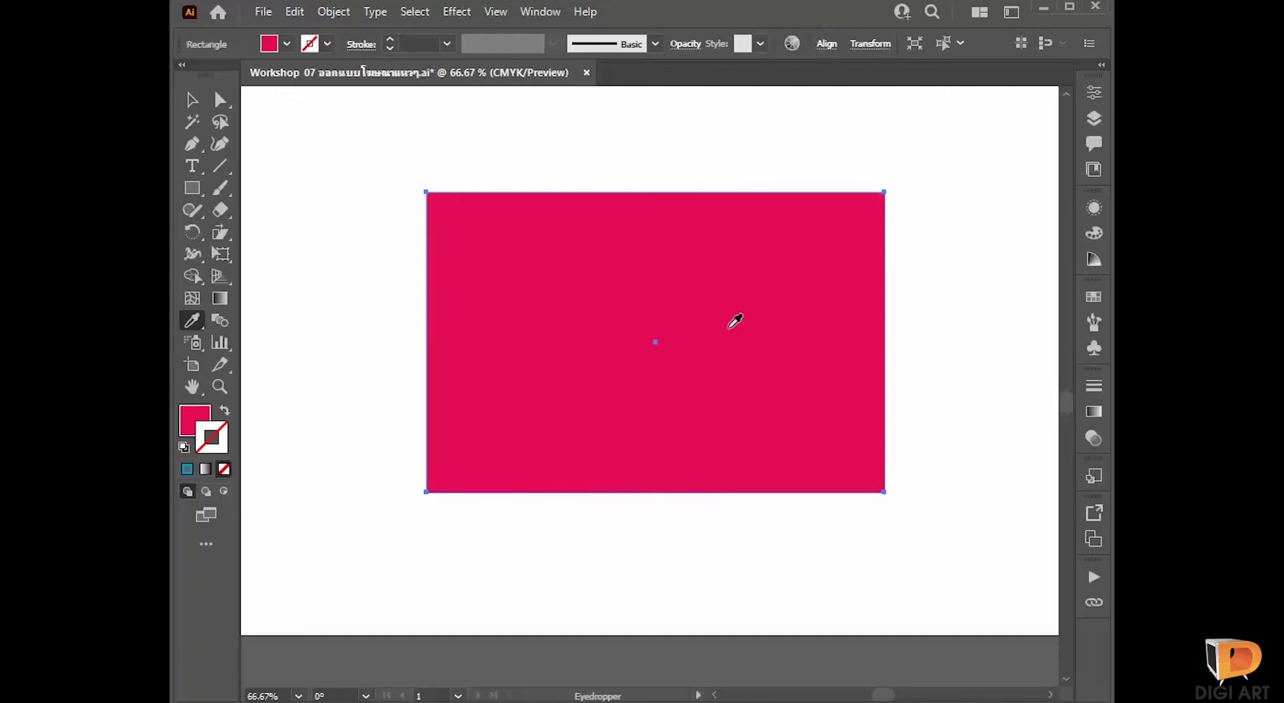
{"action": "right_click", "coordinate": [548, 249]}
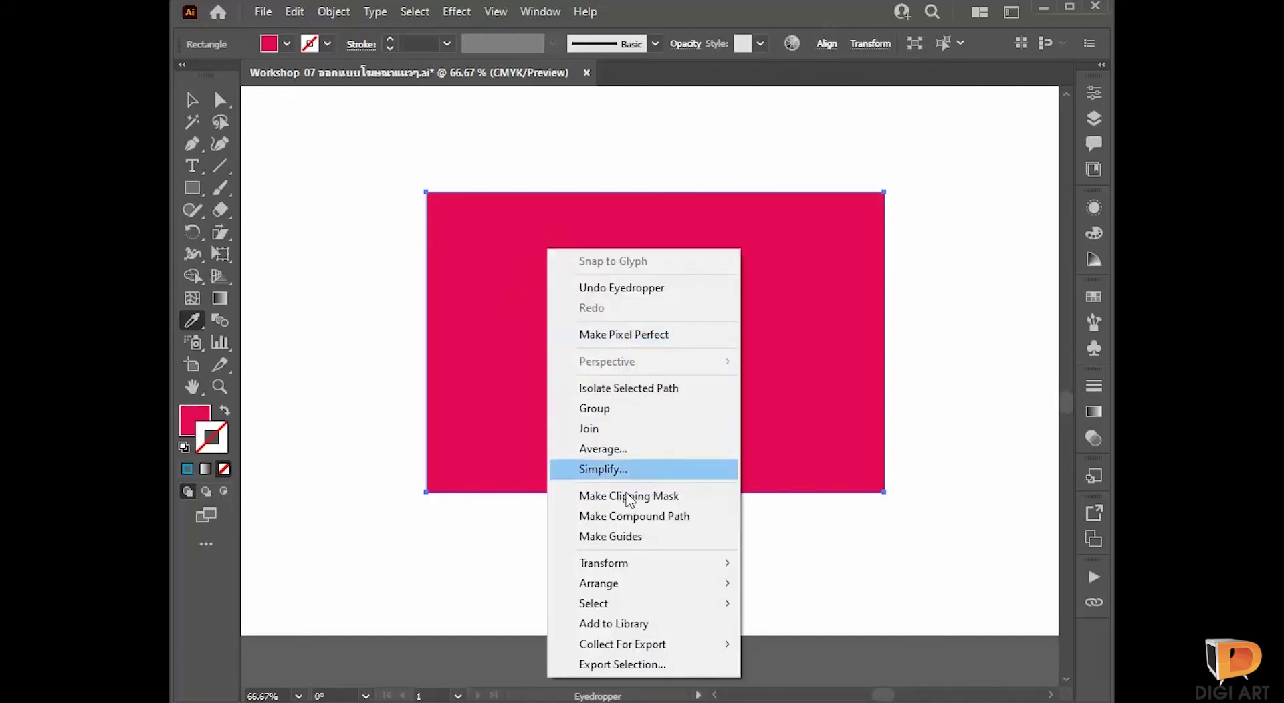
{"action": "mouse_move", "coordinate": [672, 583]}
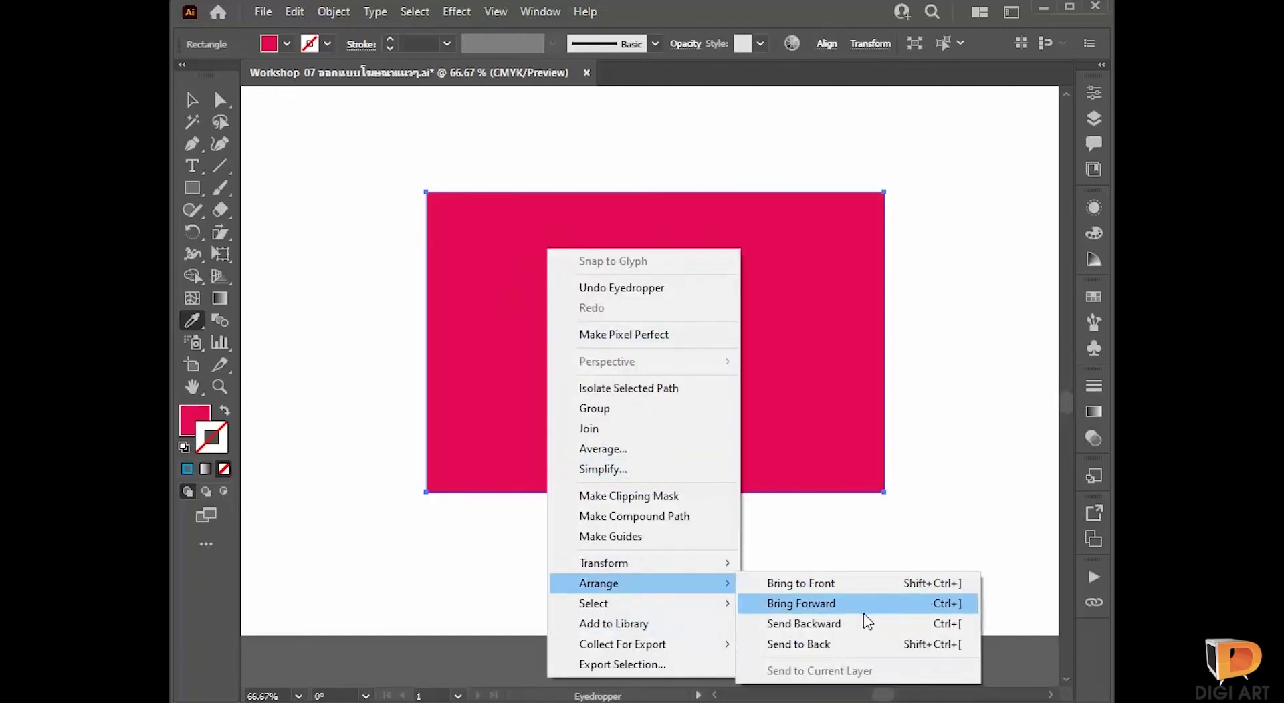
{"action": "left_click", "coordinate": [845, 643]}
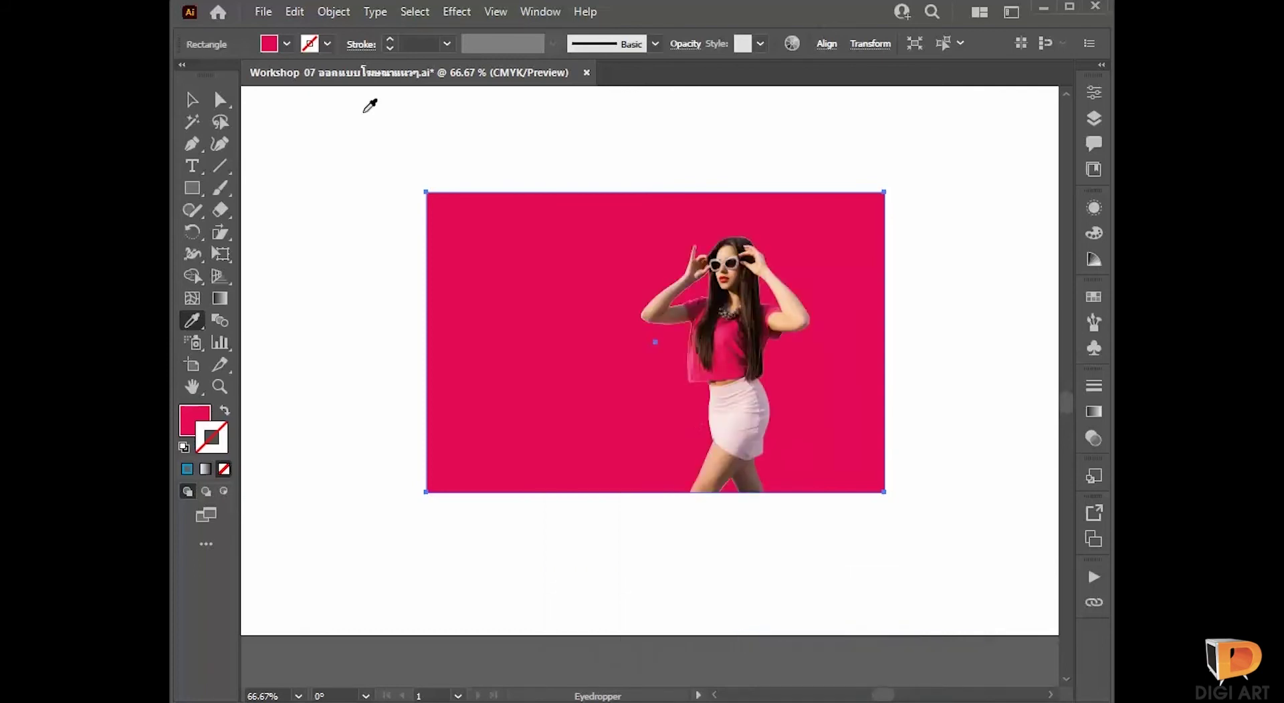
{"action": "left_click", "coordinate": [191, 100]}
{"action": "left_click", "coordinate": [874, 147]}
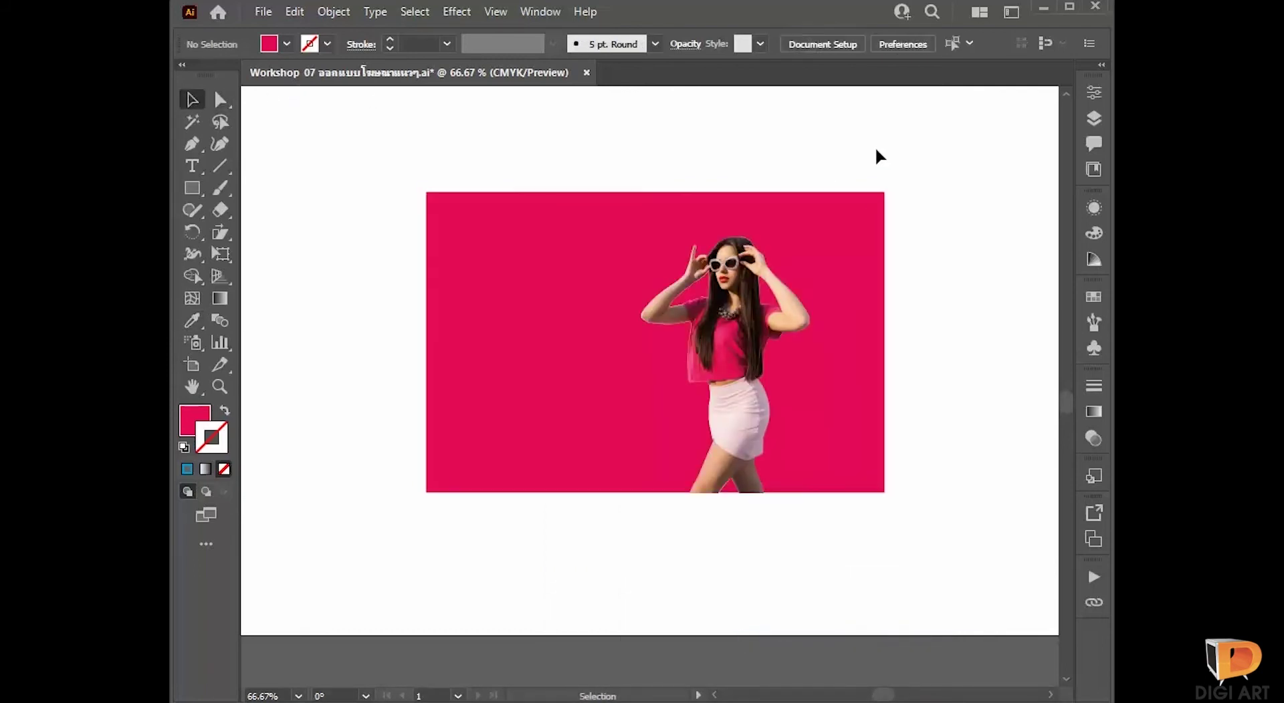
Step: Move the cut-out woman slightly left toward the centre of the pink rectangle and clear the selection
{"action": "scroll", "coordinate": [860, 149], "scroll_direction": "right", "scroll_amount": 1}
{"action": "left_click", "coordinate": [726, 362]}
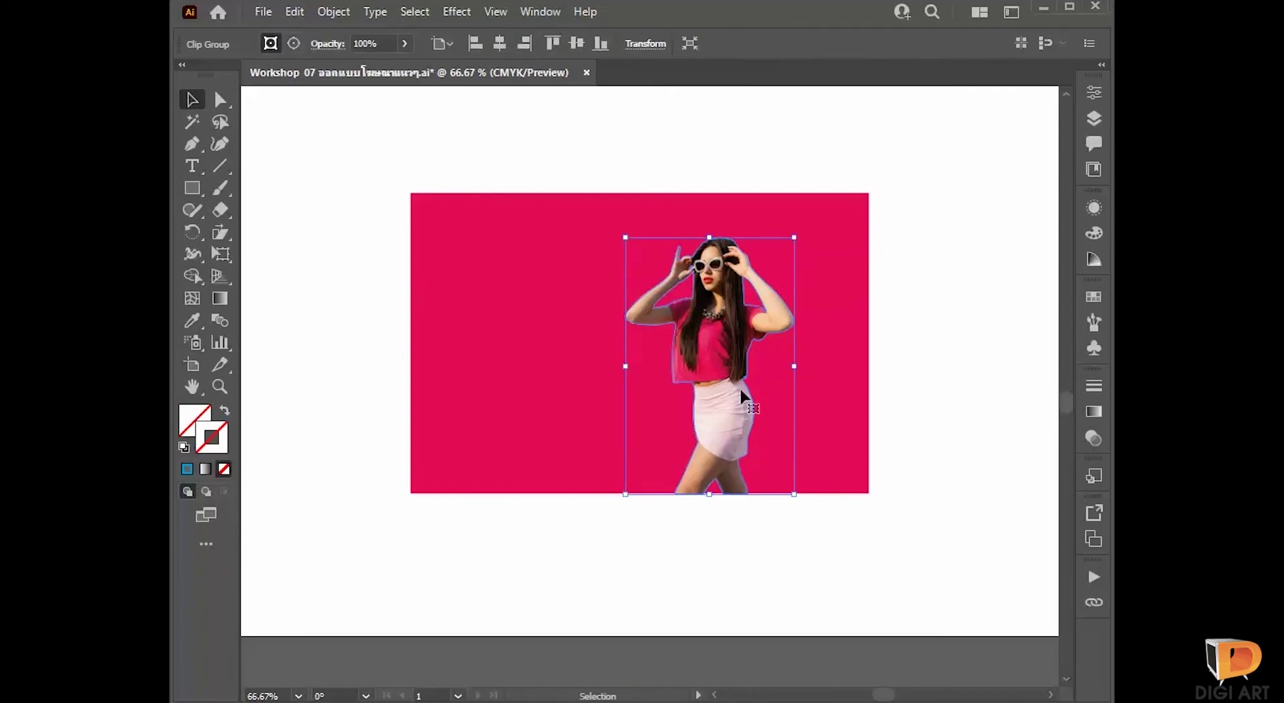
{"action": "left_click_drag", "start_coordinate": [720, 384], "coordinate": [697, 385]}
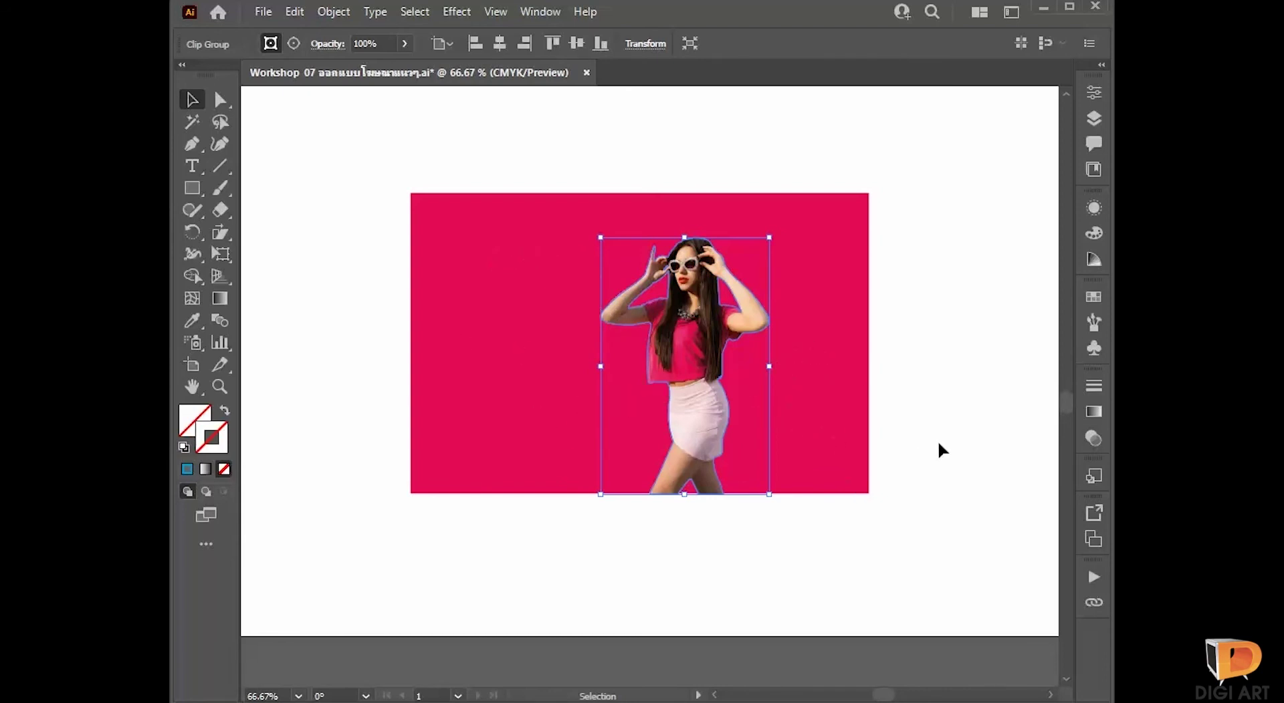
{"action": "left_click", "coordinate": [976, 369]}
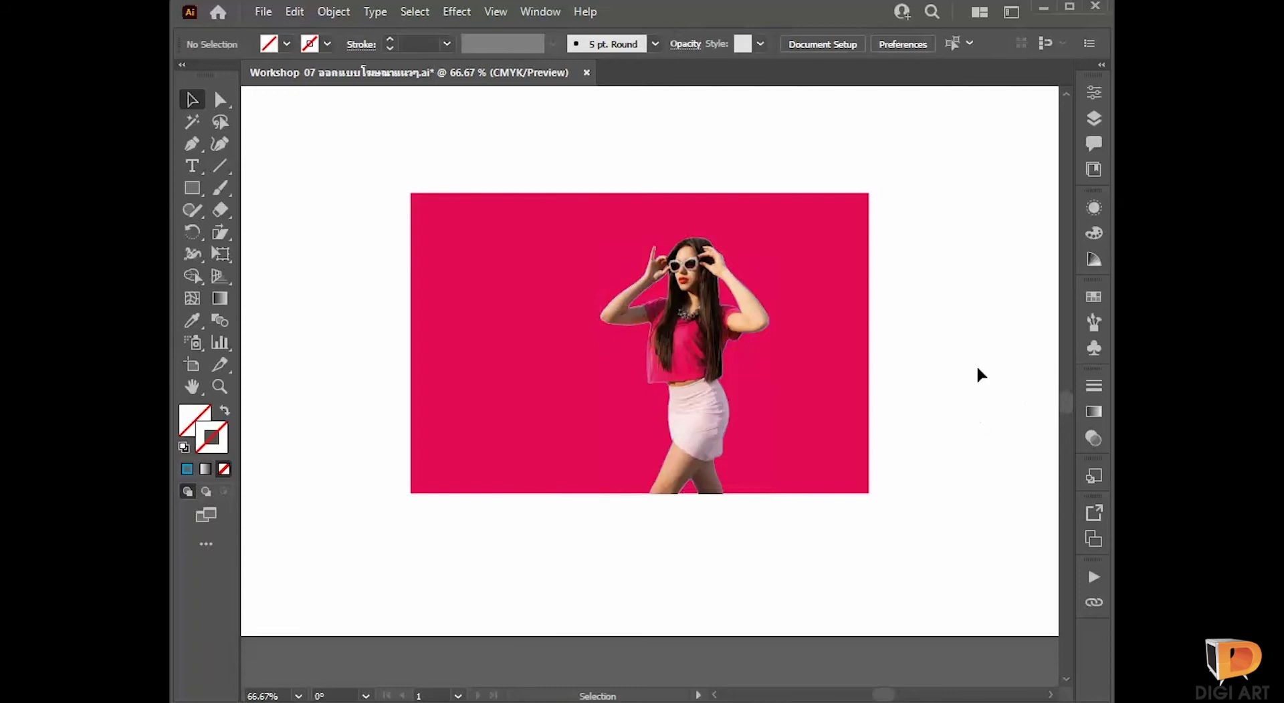
Step: Select the pink background rectangle and show the available colour swatches
{"action": "left_click", "coordinate": [851, 416]}
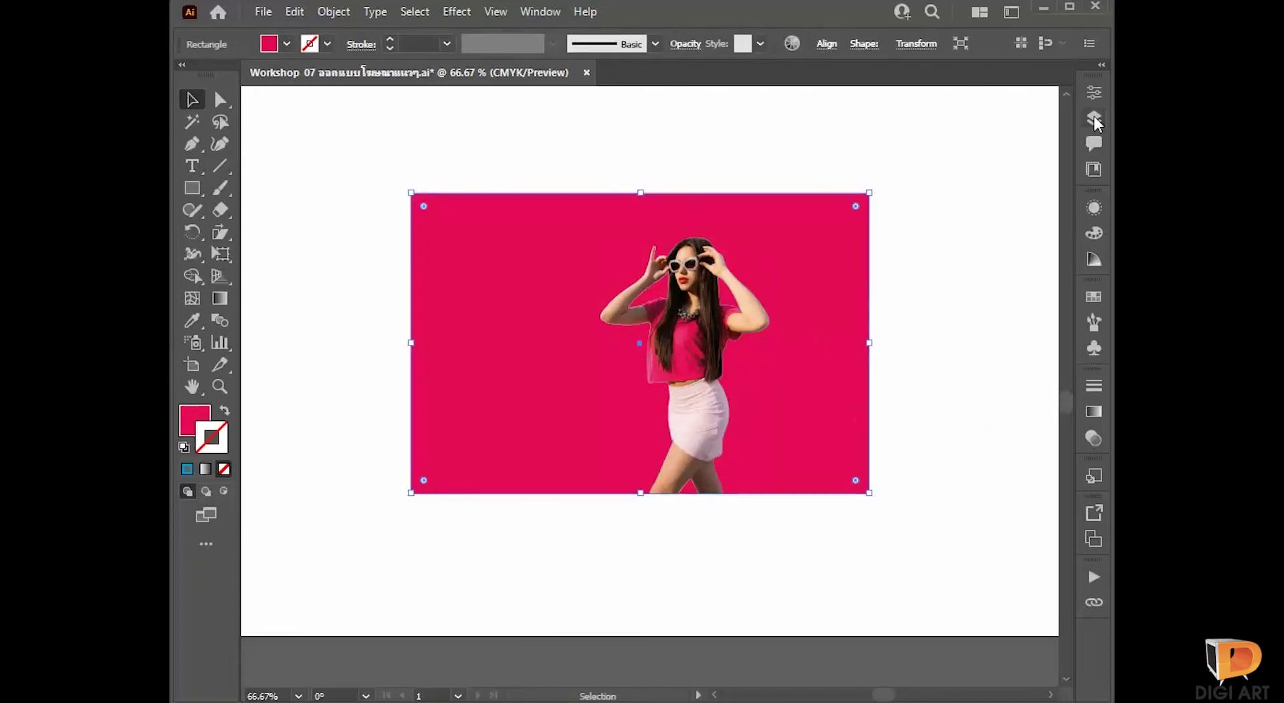
{"action": "left_click", "coordinate": [1094, 298]}
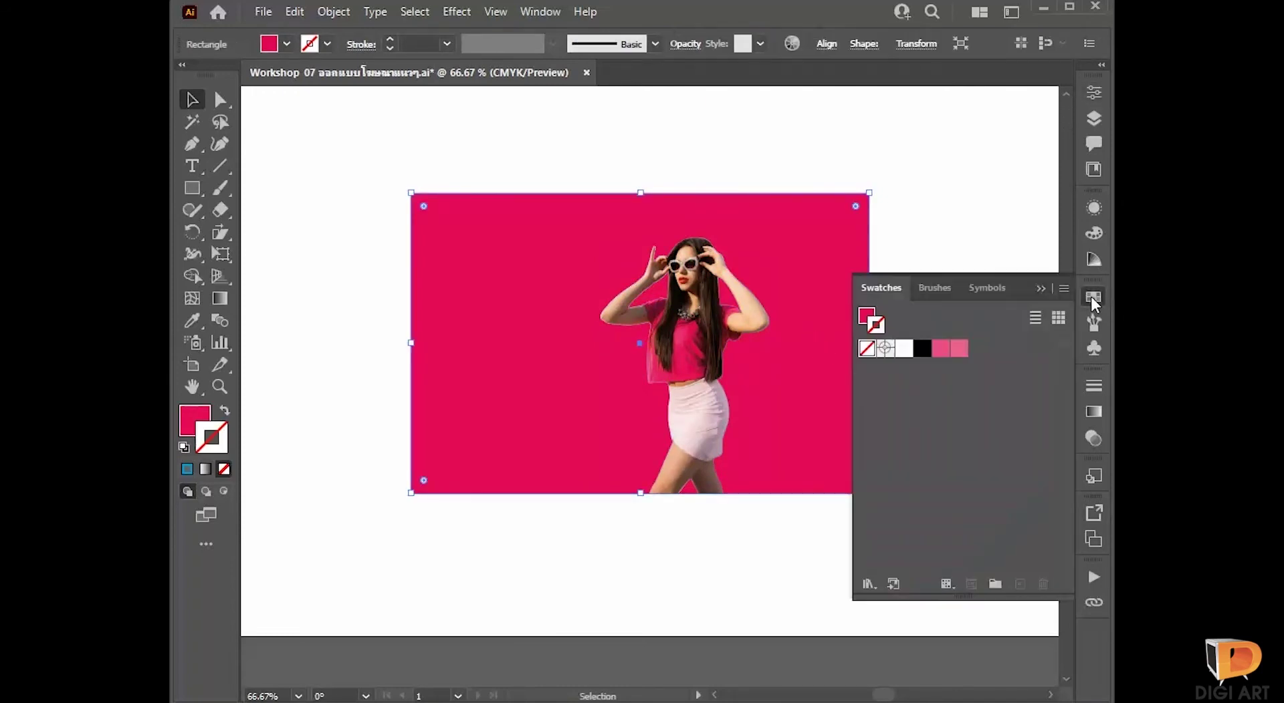
{"action": "key", "text": "x"}
{"action": "left_click", "coordinate": [940, 348]}
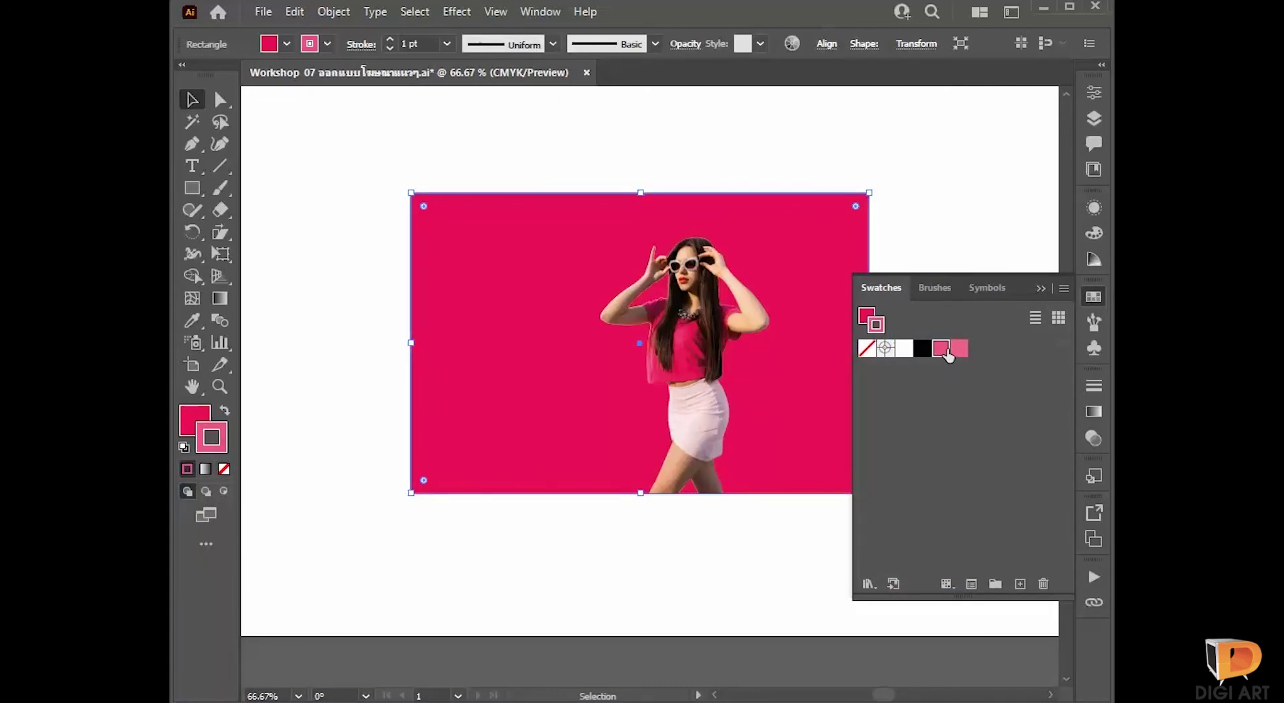
{"action": "key", "text": "ctrl+z"}
Step: Change the background rectangle's fill to the first of the two lighter pink swatches and clear the selection
{"action": "left_click", "coordinate": [209, 414]}
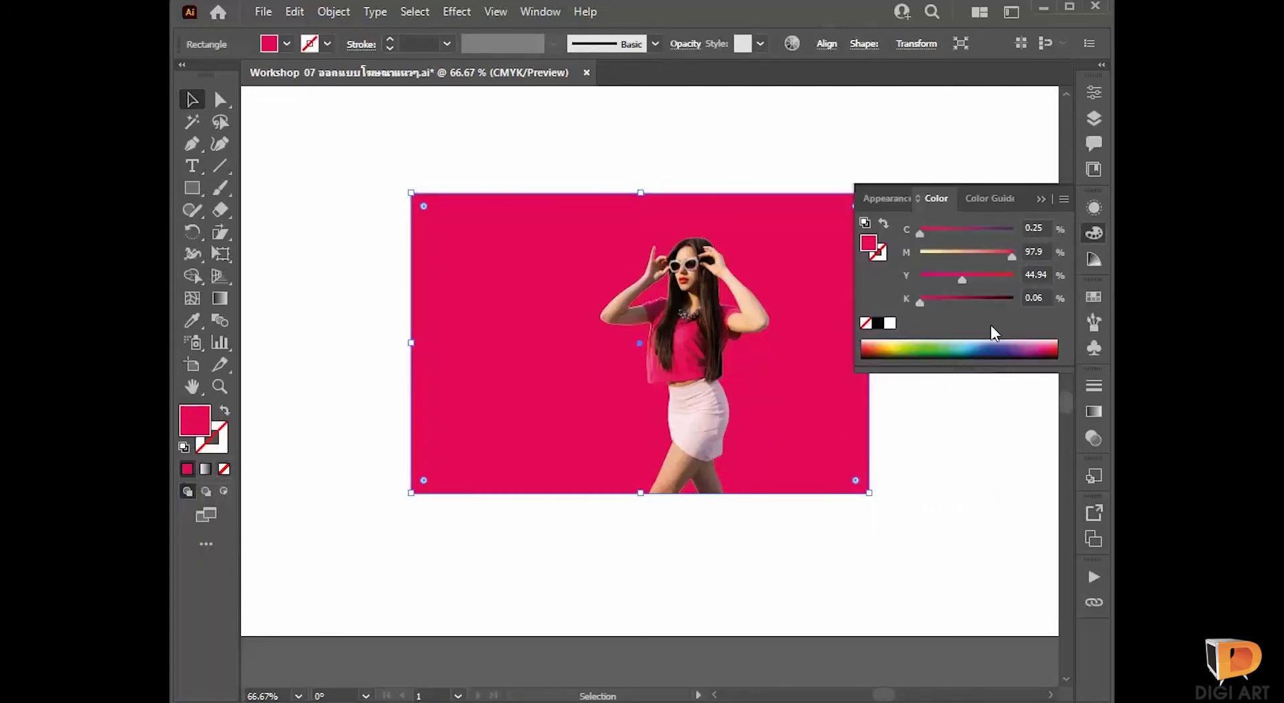
{"action": "left_click", "coordinate": [1095, 296]}
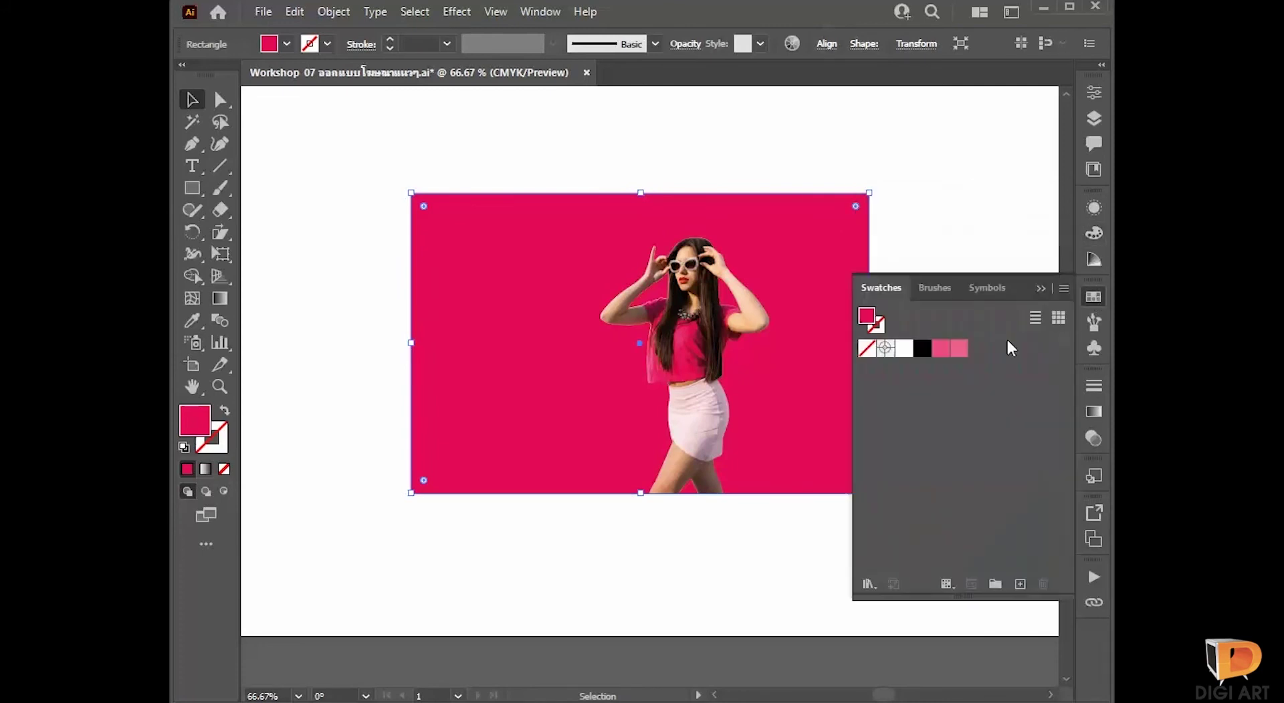
{"action": "left_click", "coordinate": [943, 351]}
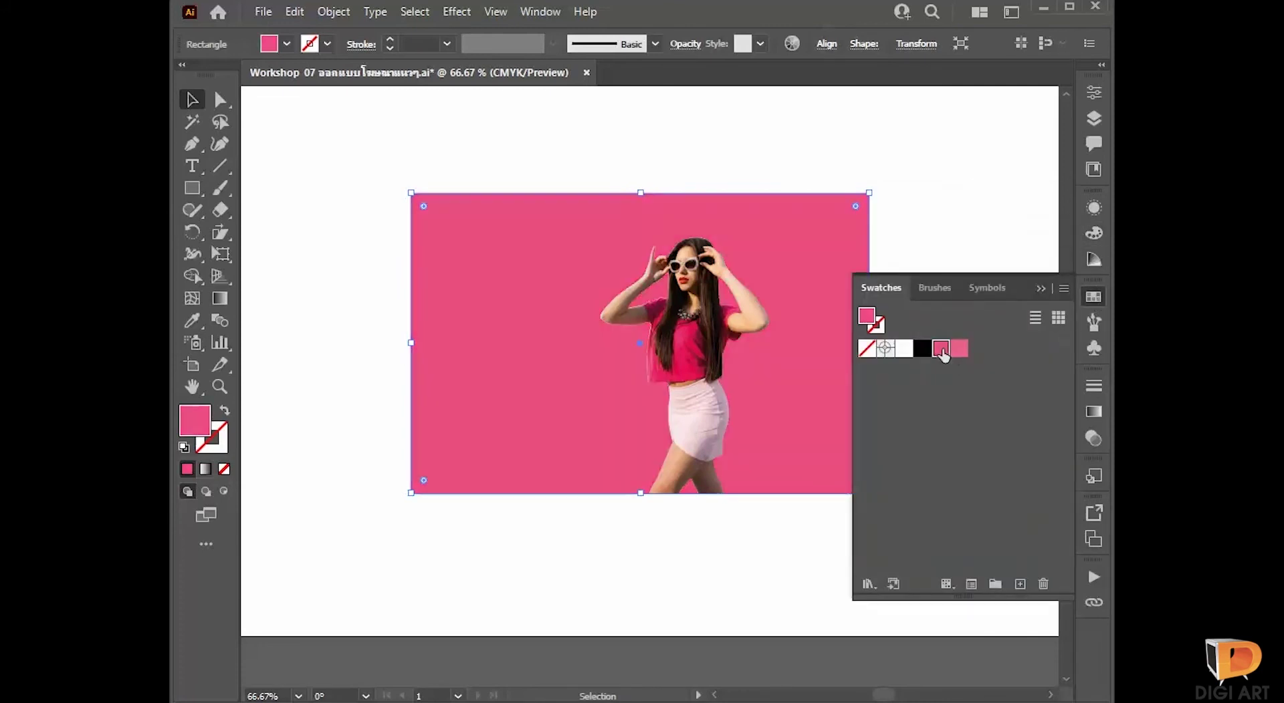
{"action": "left_click", "coordinate": [967, 178]}
Step: Convert the pink background rectangle into a gradient mesh with 12 rows, 12 columns, Flat appearance and 100% highlight
{"action": "left_click", "coordinate": [767, 327]}
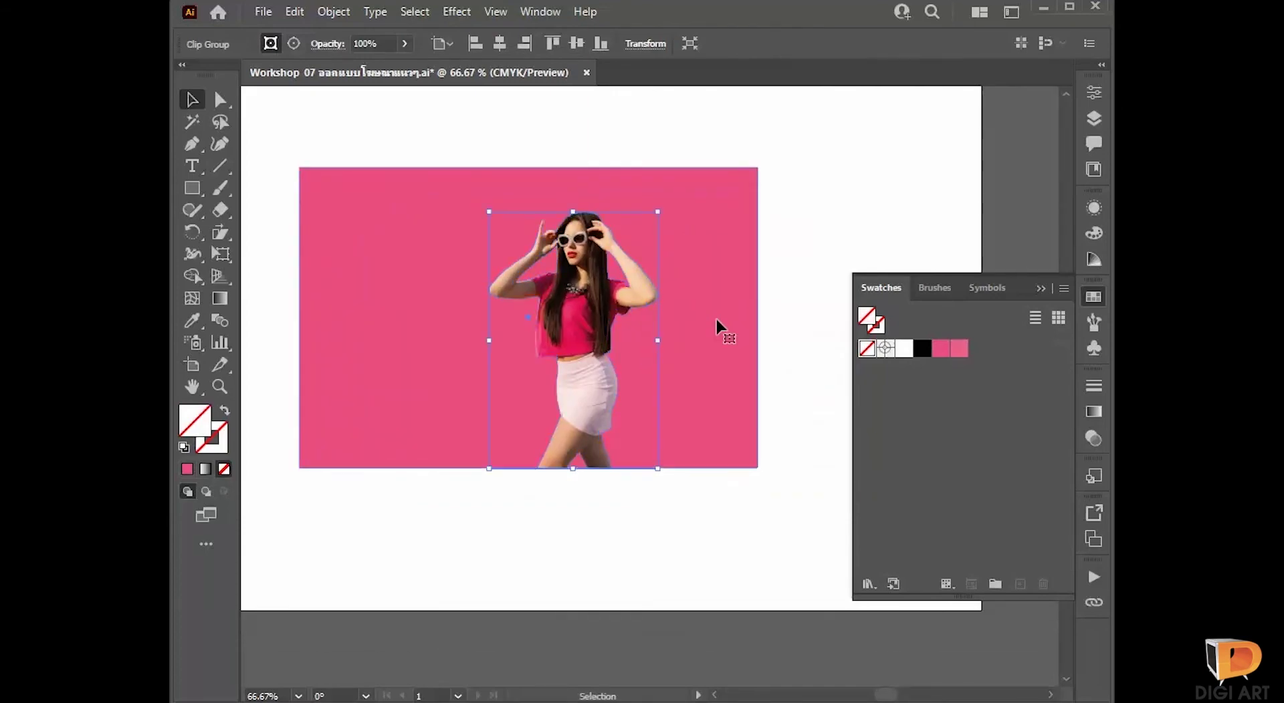
{"action": "left_click", "coordinate": [716, 321]}
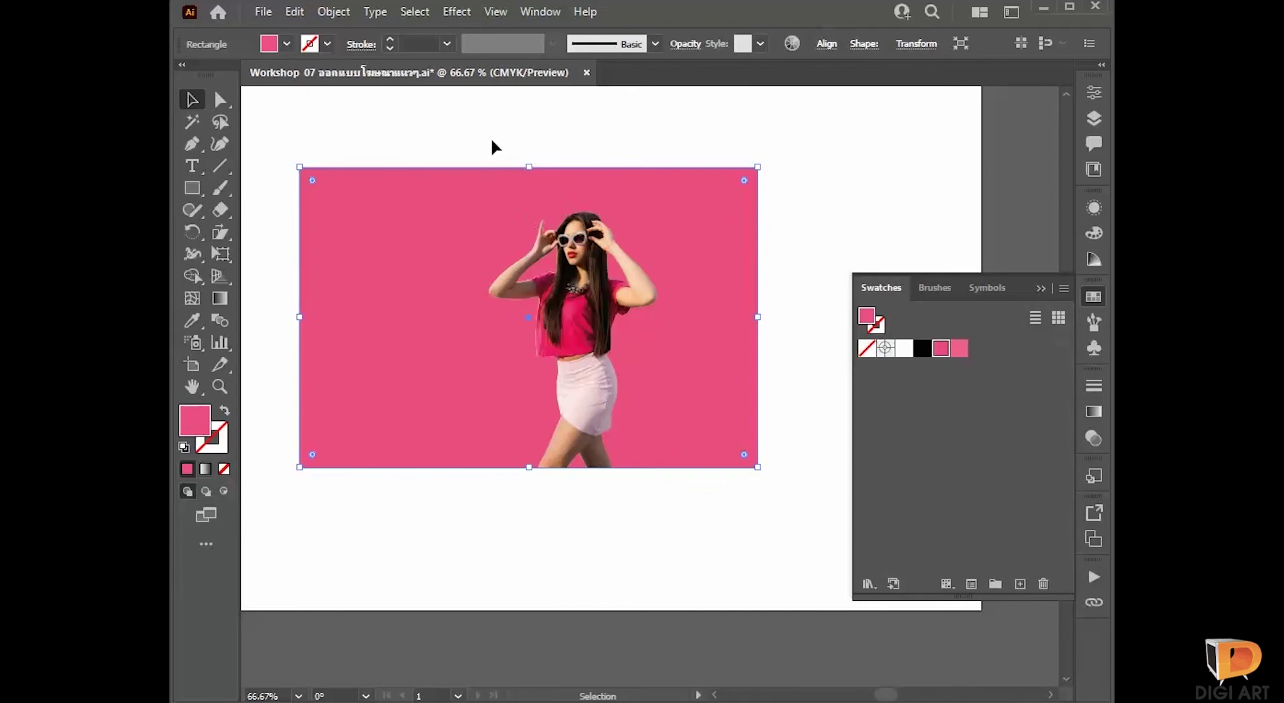
{"action": "left_click", "coordinate": [457, 12]}
{"action": "mouse_move", "coordinate": [327, 14]}
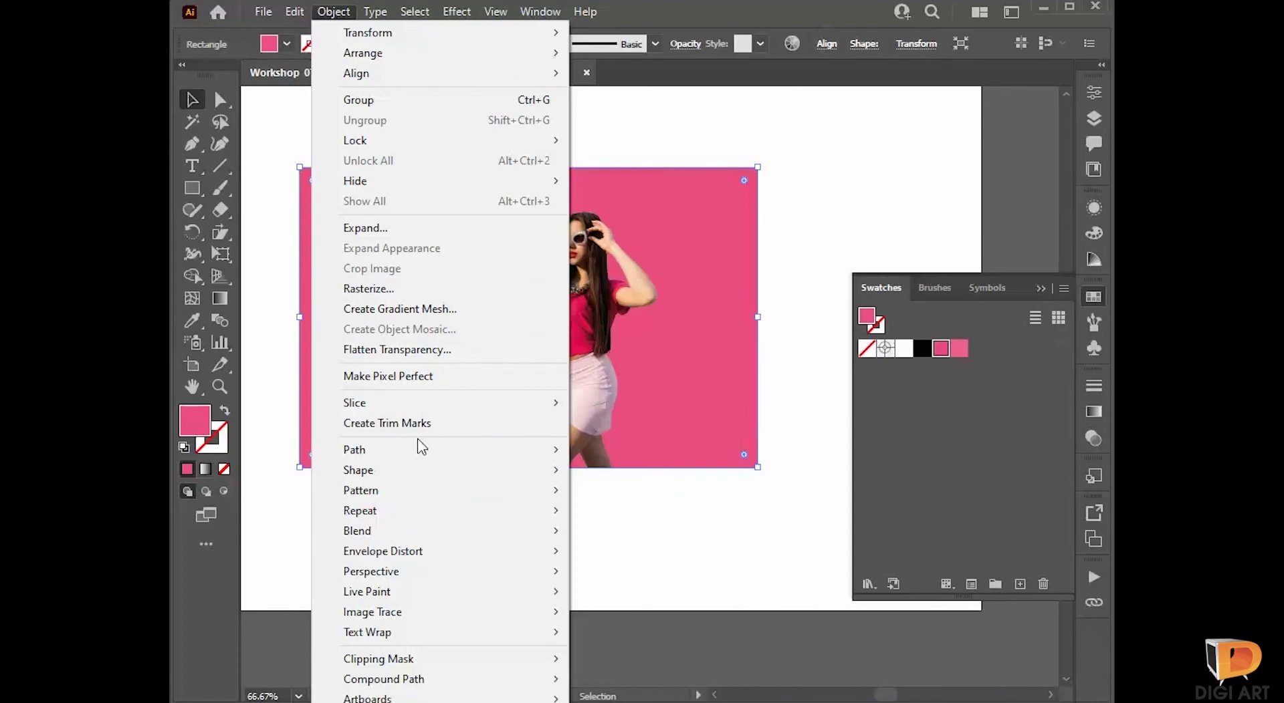
{"action": "mouse_move", "coordinate": [536, 634]}
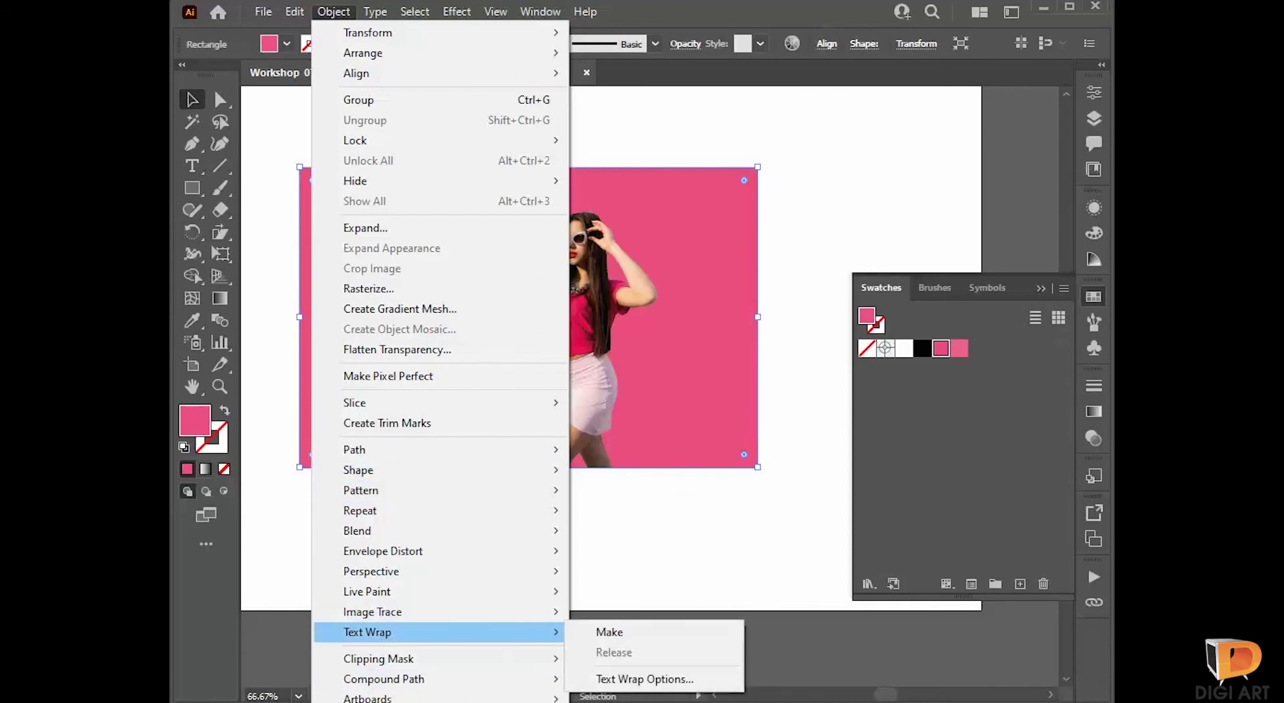
{"action": "key", "text": "Escape"}
{"action": "left_click", "coordinate": [330, 14]}
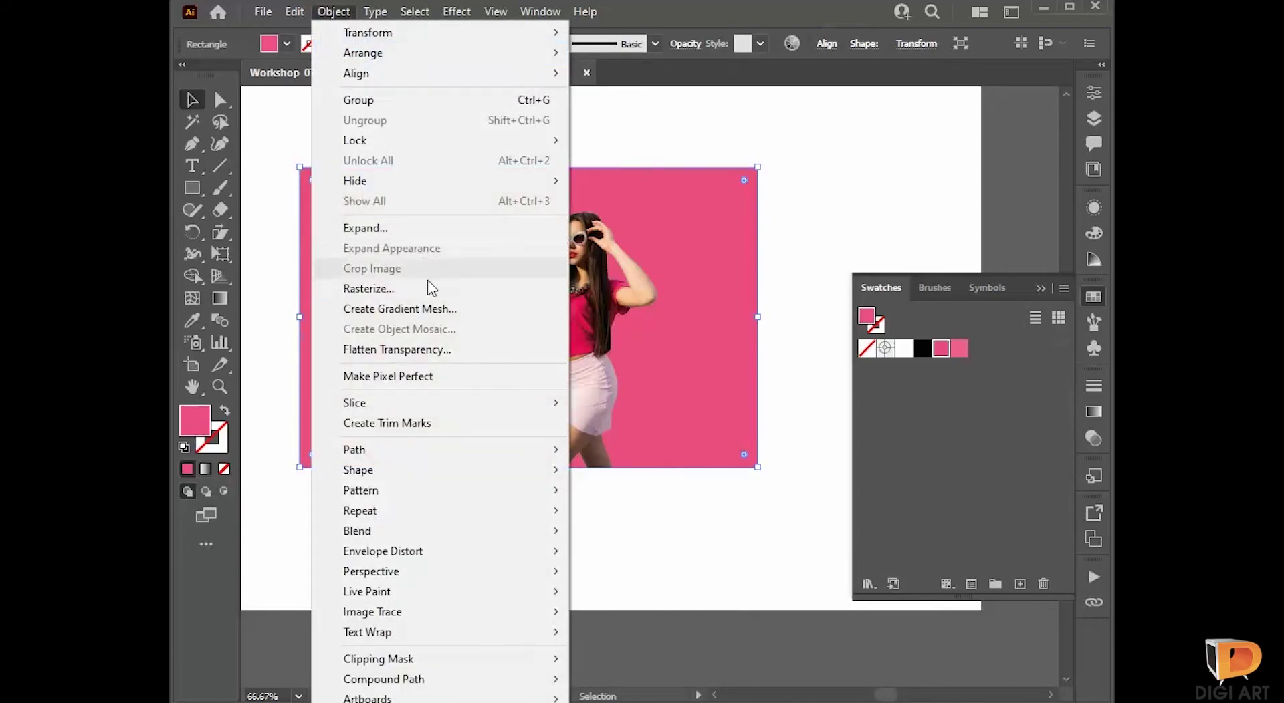
{"action": "left_click", "coordinate": [480, 312]}
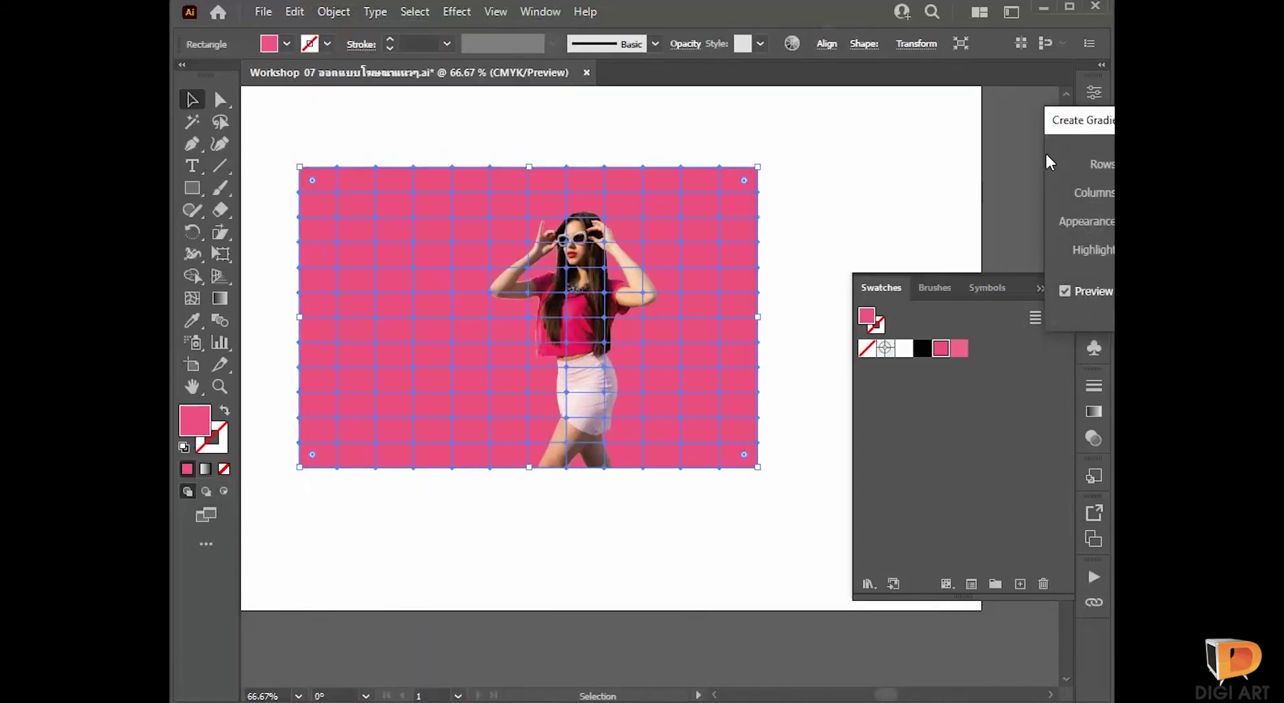
{"action": "left_click_drag", "start_coordinate": [1070, 126], "coordinate": [849, 141]}
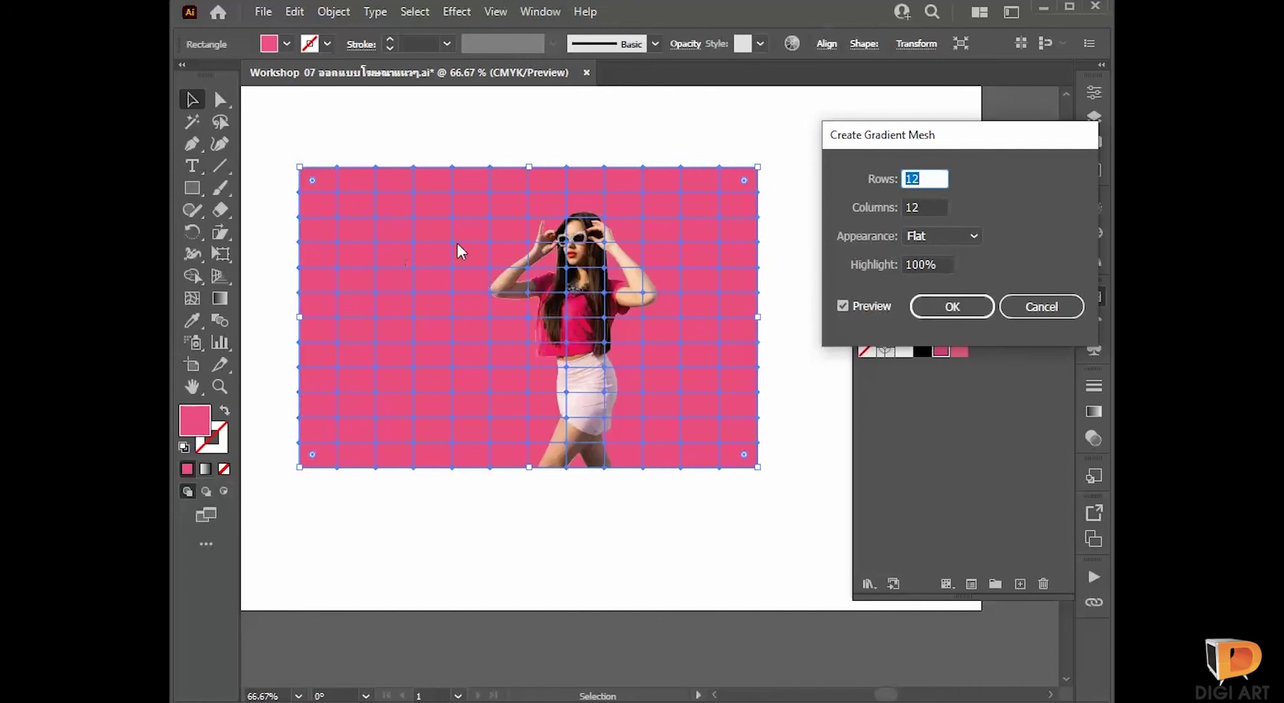
{"action": "left_click", "coordinate": [959, 304]}
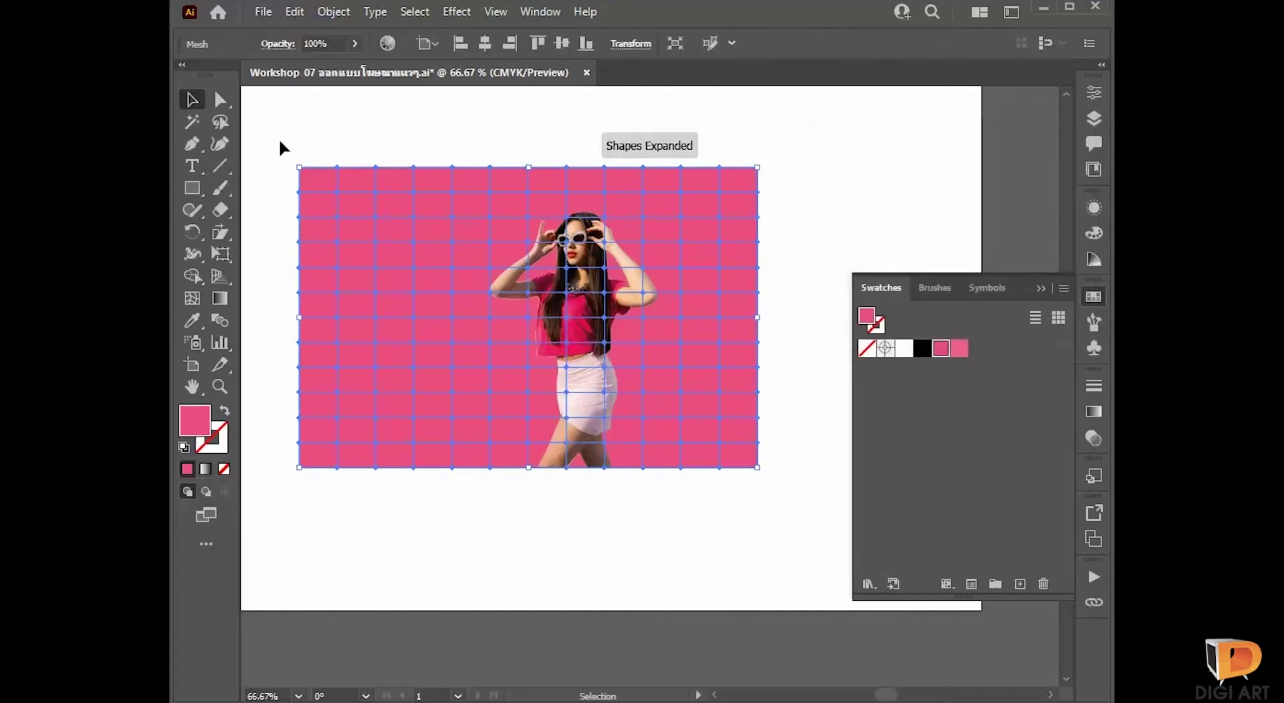
Step: Lasso the mesh points around the woman's silhouette and lighten them by setting magenta to 73% and slightly reducing yellow
{"action": "left_click", "coordinate": [221, 122]}
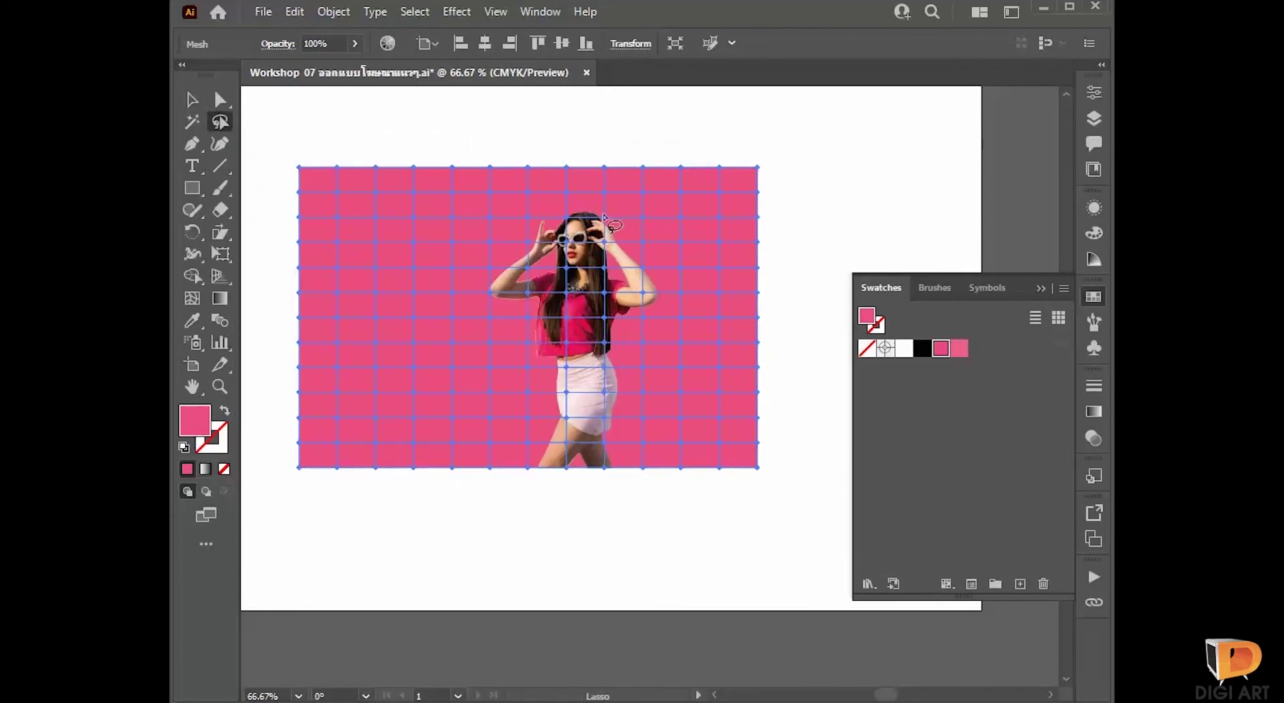
{"action": "mouse_move", "coordinate": [588, 198]}
{"action": "left_mouse_down"}
{"action": "mouse_move", "coordinate": [512, 227]}
{"action": "mouse_move", "coordinate": [474, 304]}
{"action": "mouse_move", "coordinate": [523, 361]}
{"action": "mouse_move", "coordinate": [534, 397]}
{"action": "mouse_move", "coordinate": [513, 472]}
{"action": "mouse_move", "coordinate": [557, 508]}
{"action": "mouse_move", "coordinate": [644, 498]}
{"action": "mouse_move", "coordinate": [634, 361]}
{"action": "mouse_move", "coordinate": [682, 295]}
{"action": "mouse_move", "coordinate": [670, 251]}
{"action": "mouse_move", "coordinate": [633, 214]}
{"action": "mouse_move", "coordinate": [584, 201]}
{"action": "left_mouse_up"}
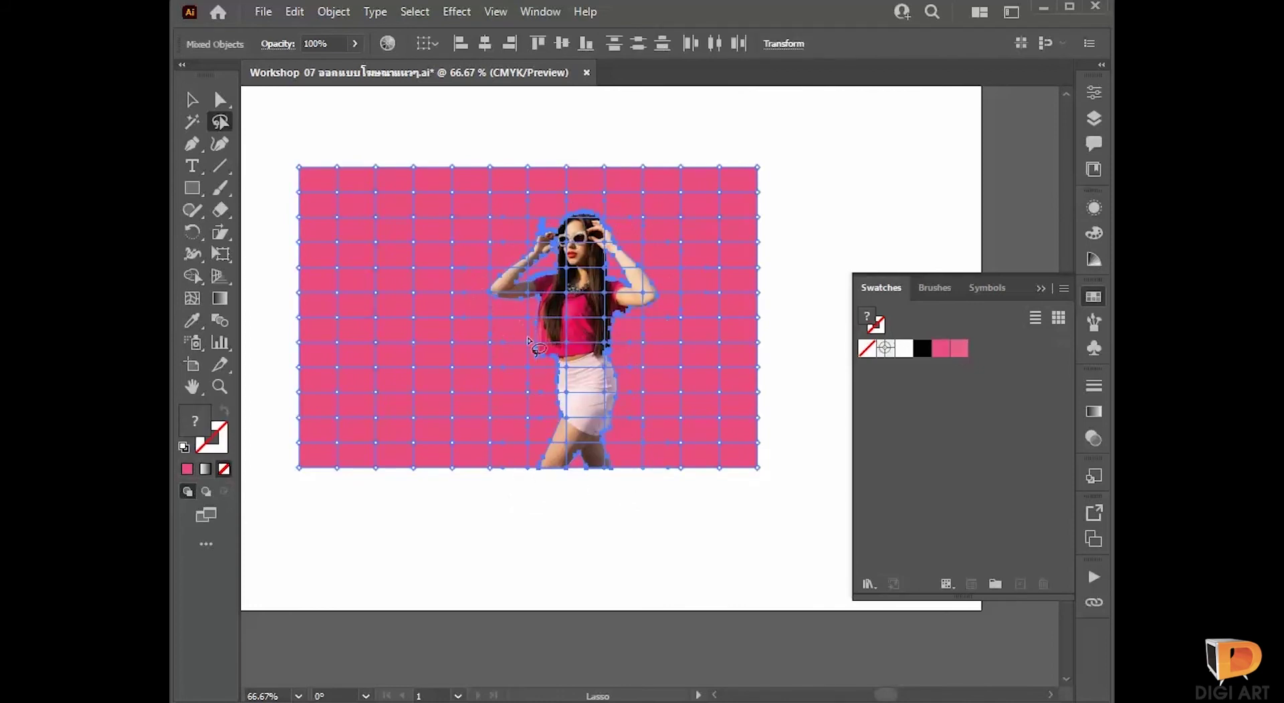
{"action": "left_click", "coordinate": [1094, 92]}
{"action": "left_click", "coordinate": [1094, 235]}
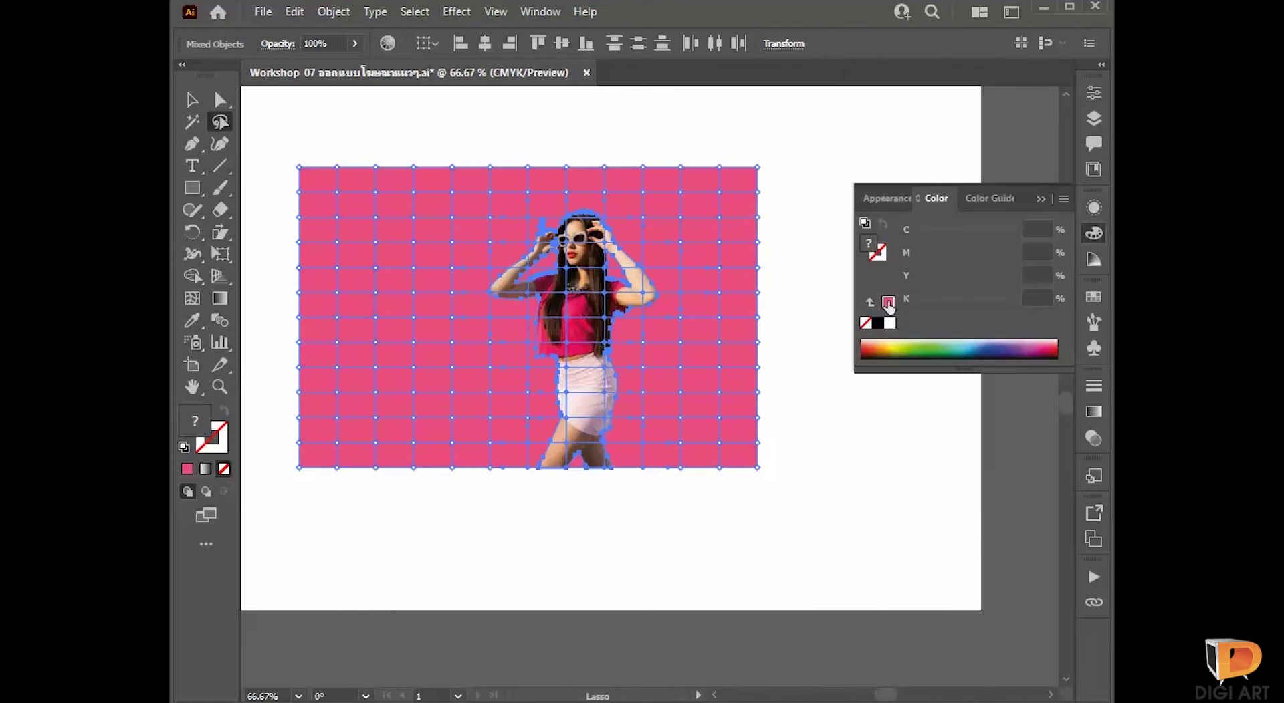
{"action": "left_click", "coordinate": [888, 304]}
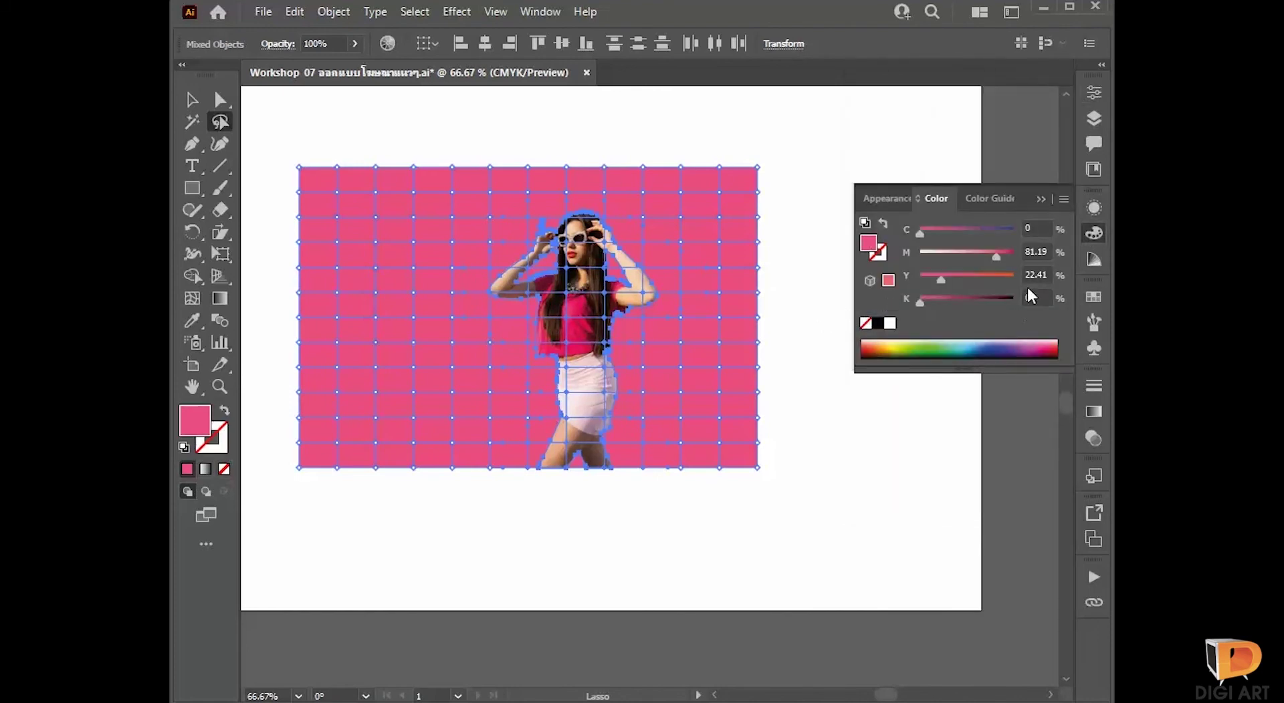
{"action": "mouse_move", "coordinate": [993, 257]}
{"action": "left_mouse_down"}
{"action": "mouse_move", "coordinate": [973, 256]}
{"action": "mouse_move", "coordinate": [988, 256]}
{"action": "left_mouse_up"}
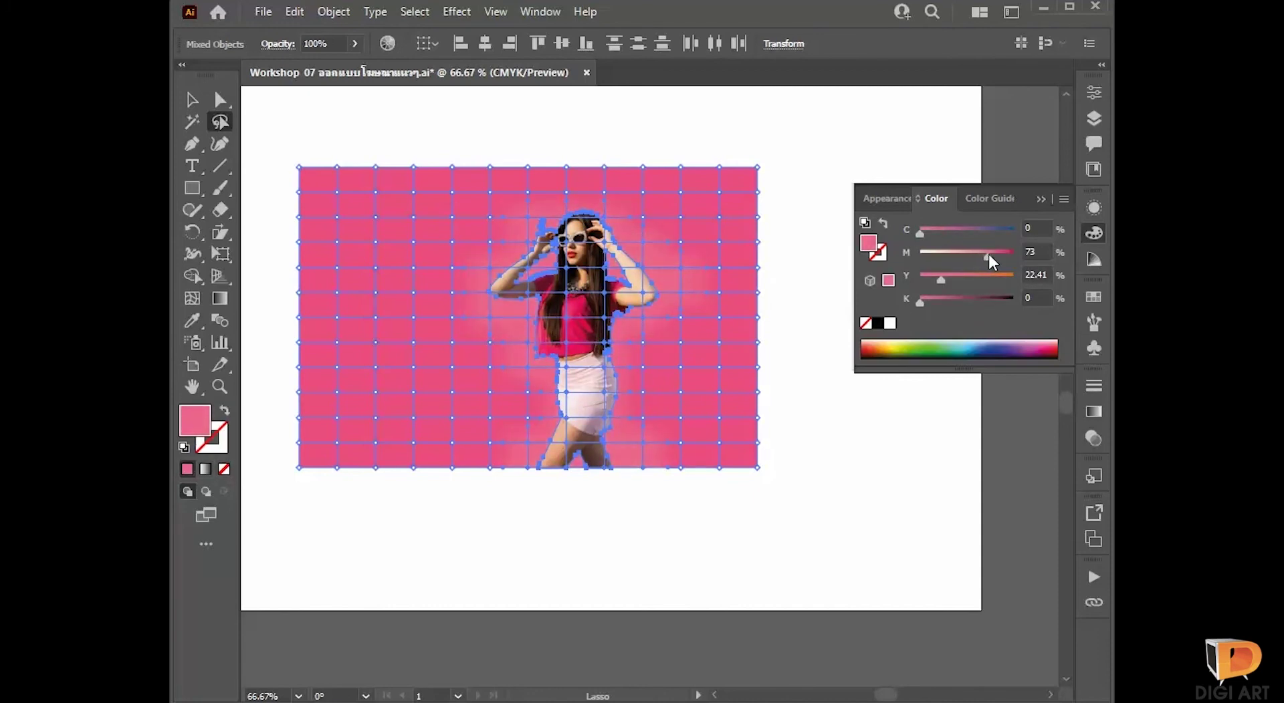
{"action": "left_click_drag", "start_coordinate": [935, 277], "coordinate": [934, 277]}
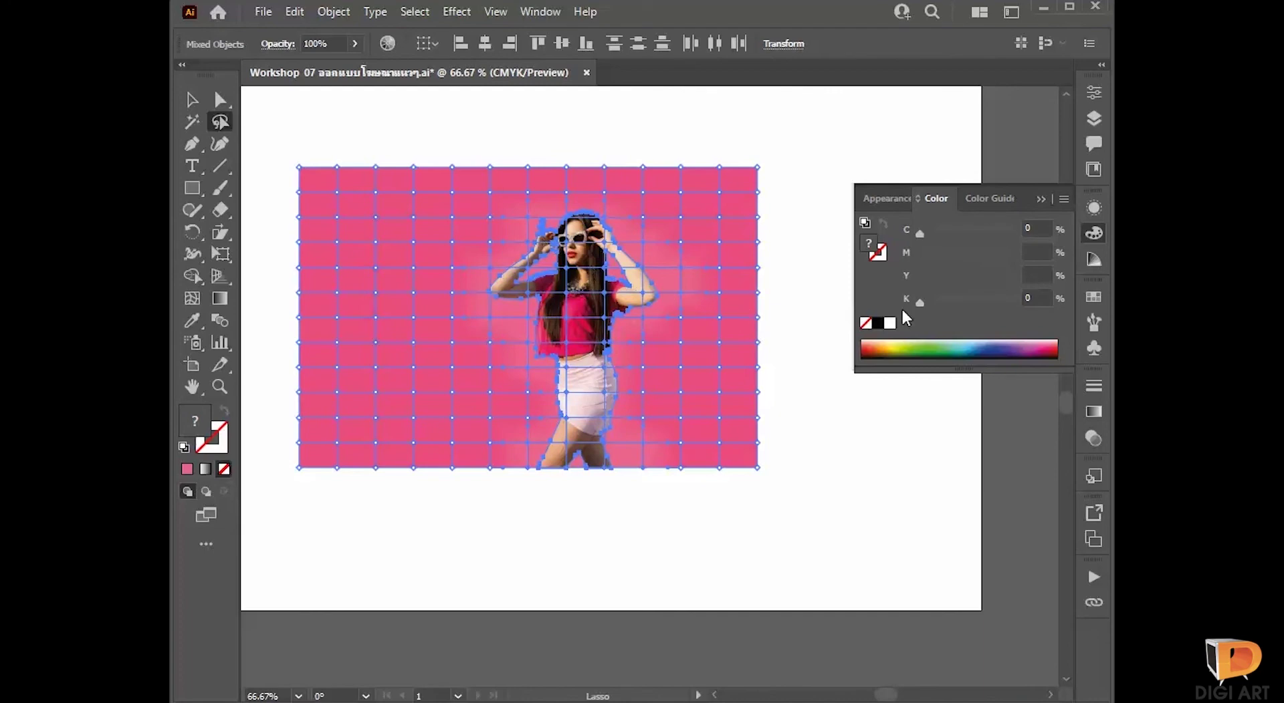
Step: Return to whole-object selection and clear the selection to check the lightened glow around the woman
{"action": "left_click", "coordinate": [220, 100]}
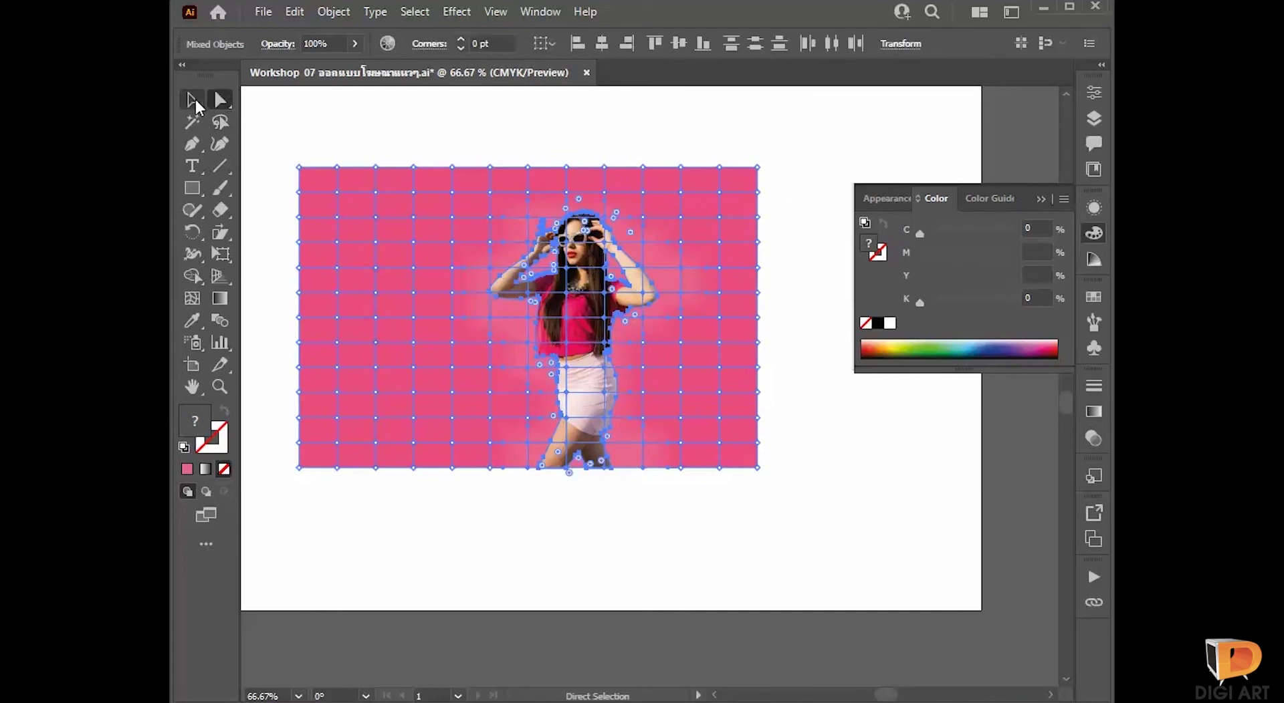
{"action": "left_click", "coordinate": [194, 102]}
{"action": "left_click", "coordinate": [520, 105]}
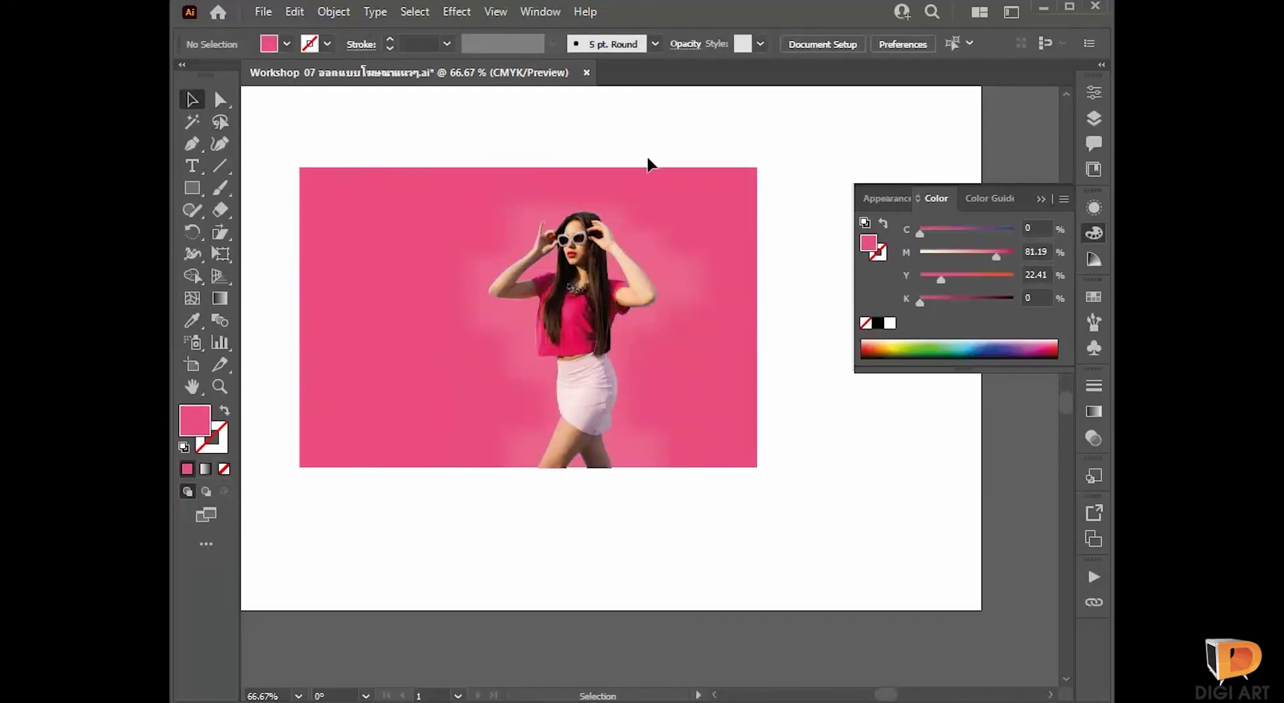
{"action": "left_click", "coordinate": [700, 309]}
{"action": "left_click", "coordinate": [840, 464]}
Step: Confirm the document raster effects settings for the mesh background at High (300 ppi) resolution in CMYK and clear the selection
{"action": "left_click", "coordinate": [731, 393]}
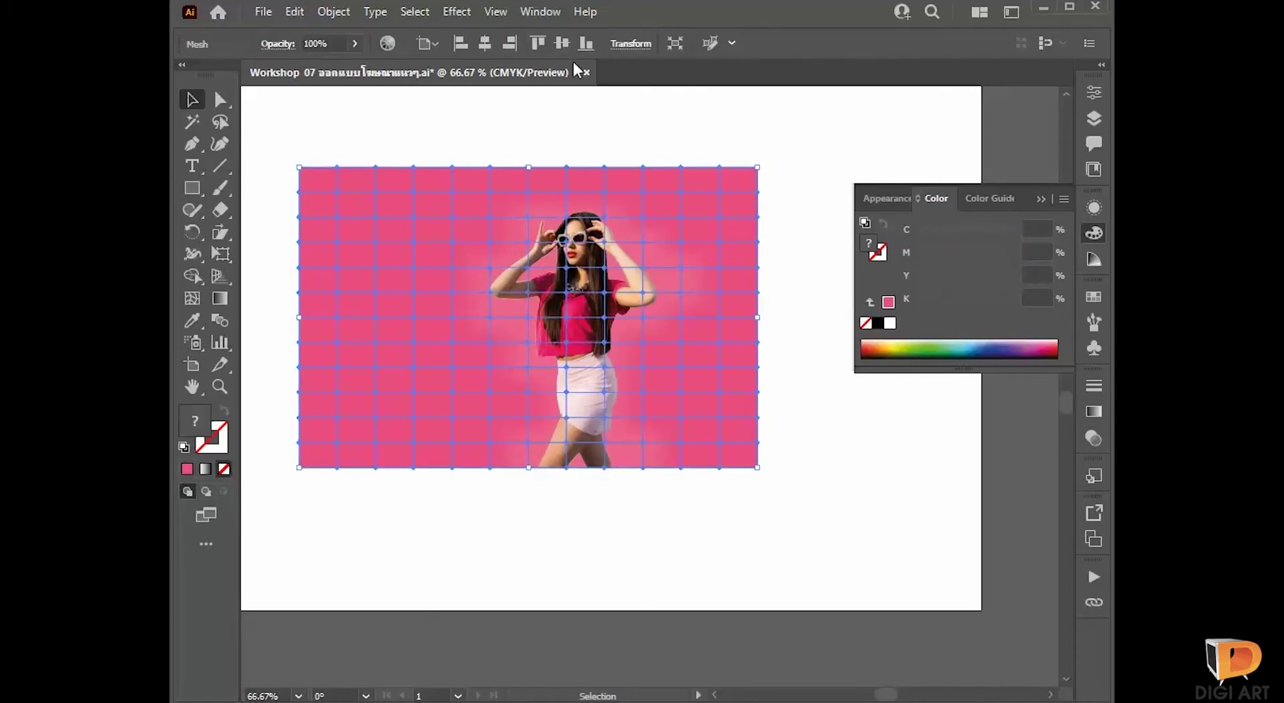
{"action": "left_click", "coordinate": [457, 12]}
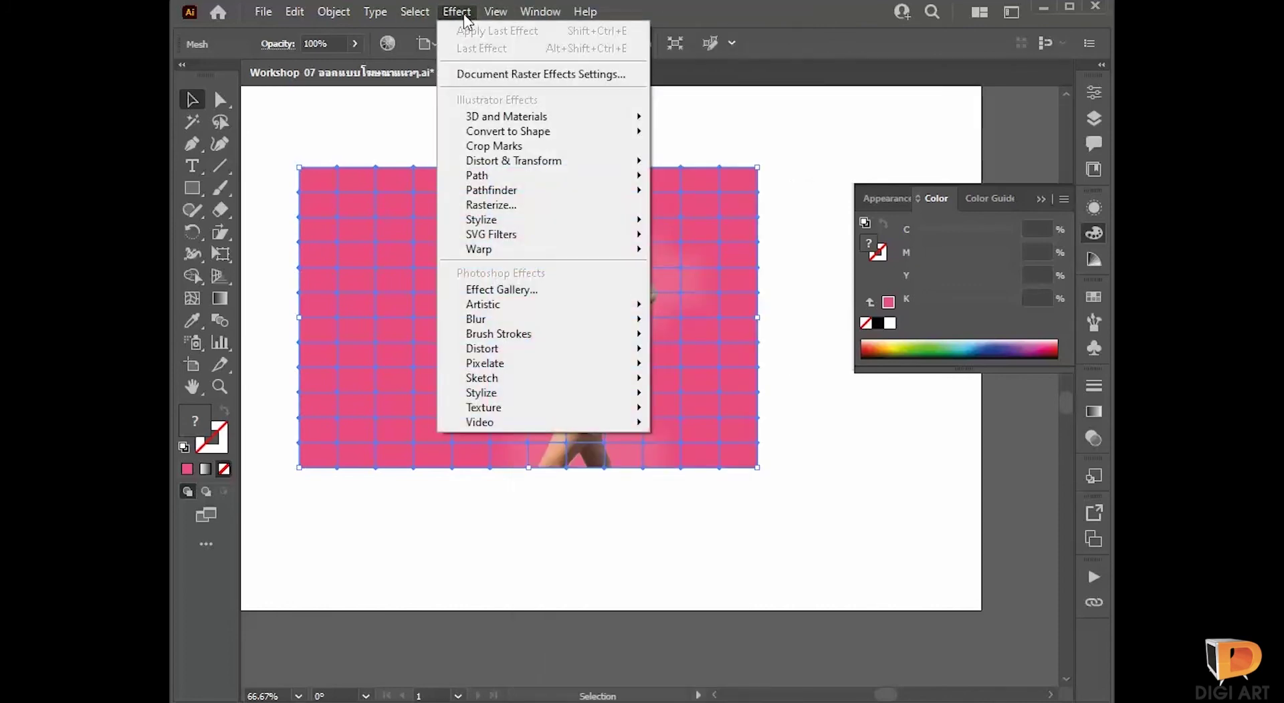
{"action": "left_click", "coordinate": [621, 79]}
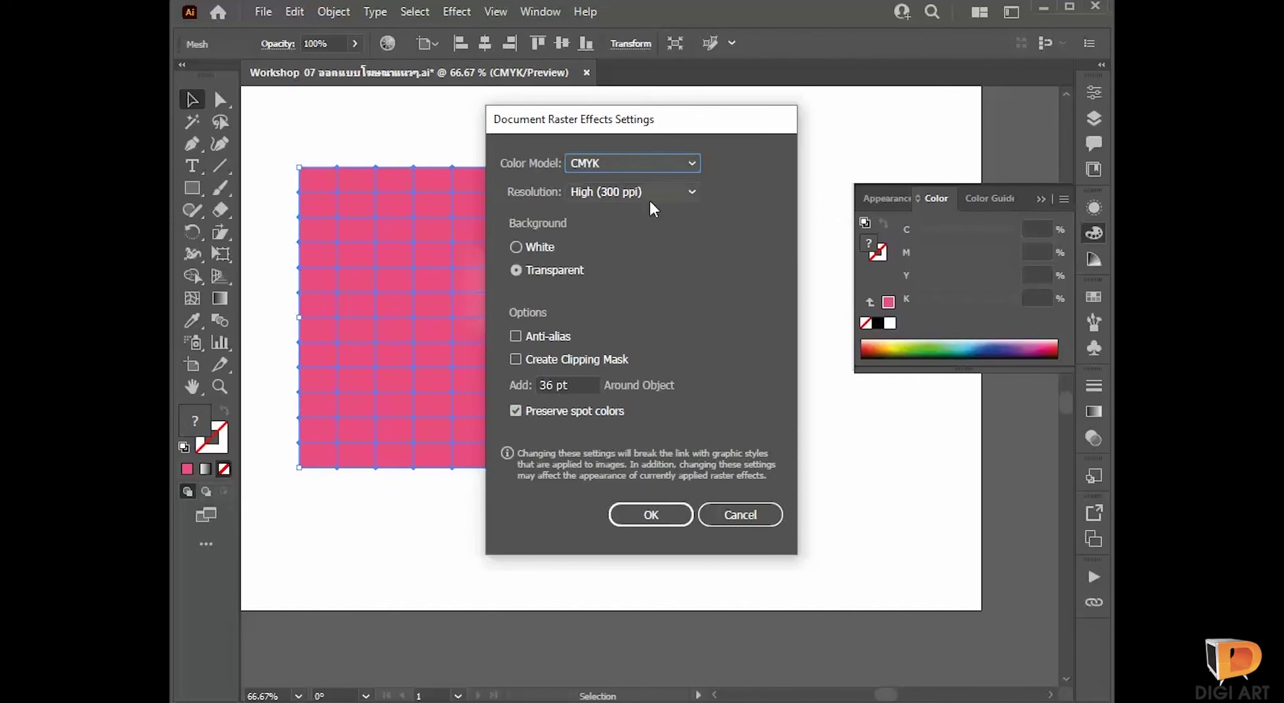
{"action": "left_click_drag", "start_coordinate": [695, 130], "coordinate": [907, 132]}
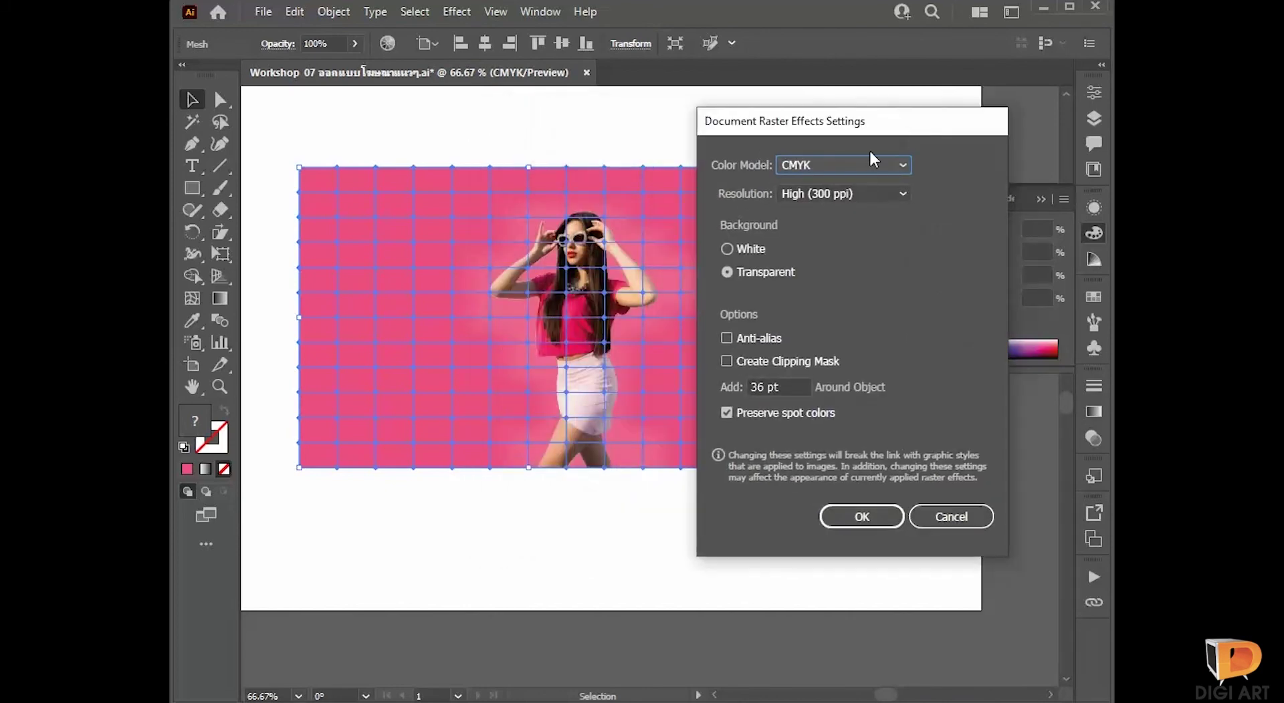
{"action": "left_click", "coordinate": [837, 195]}
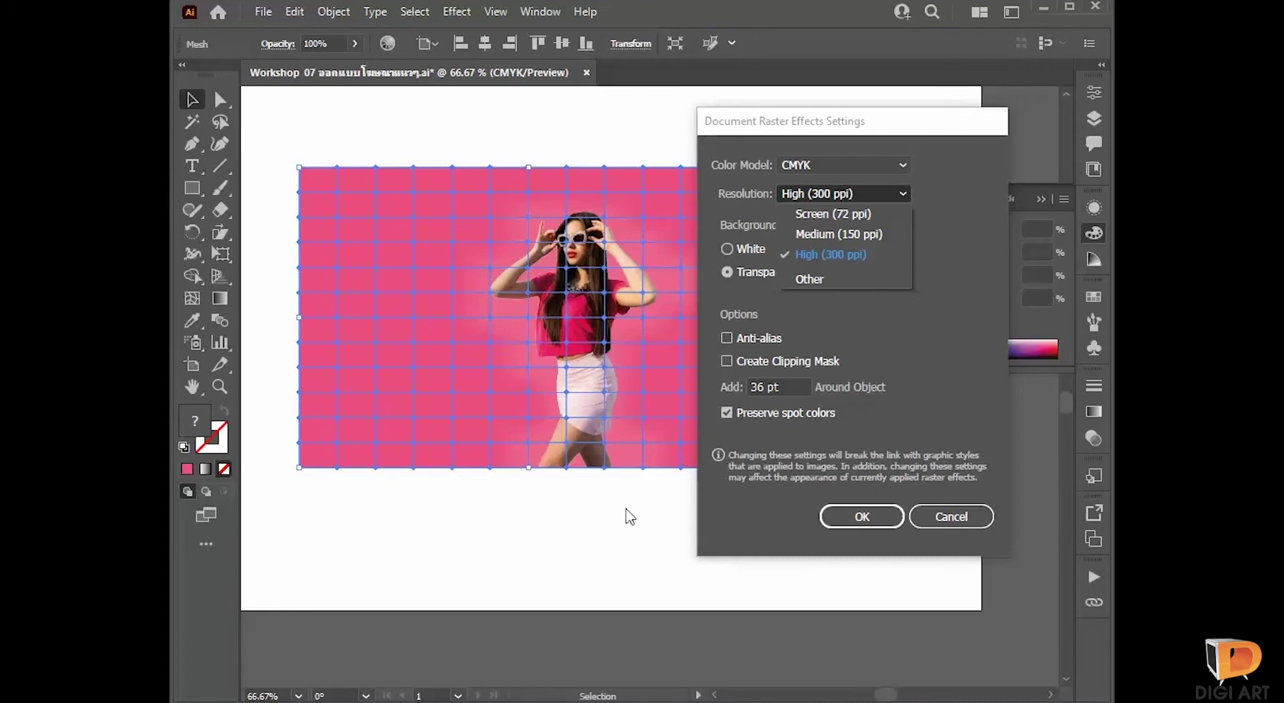
{"action": "left_click", "coordinate": [861, 516]}
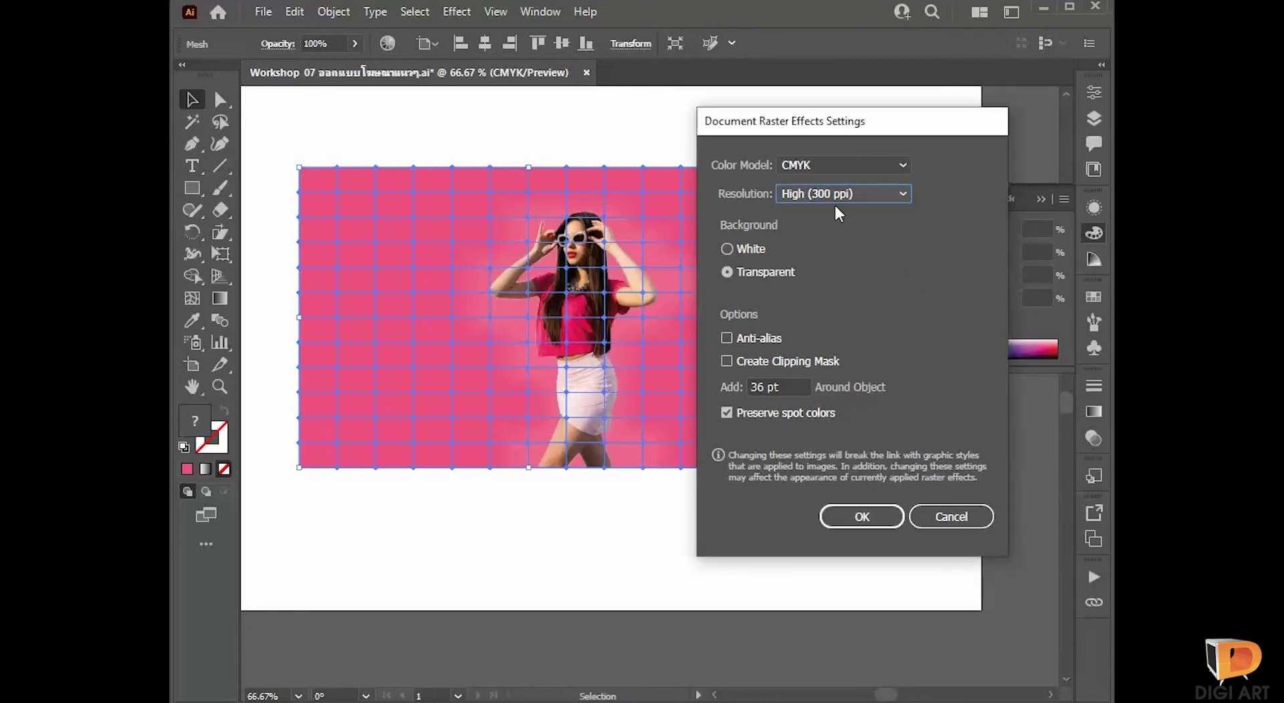
{"action": "left_click", "coordinate": [847, 519]}
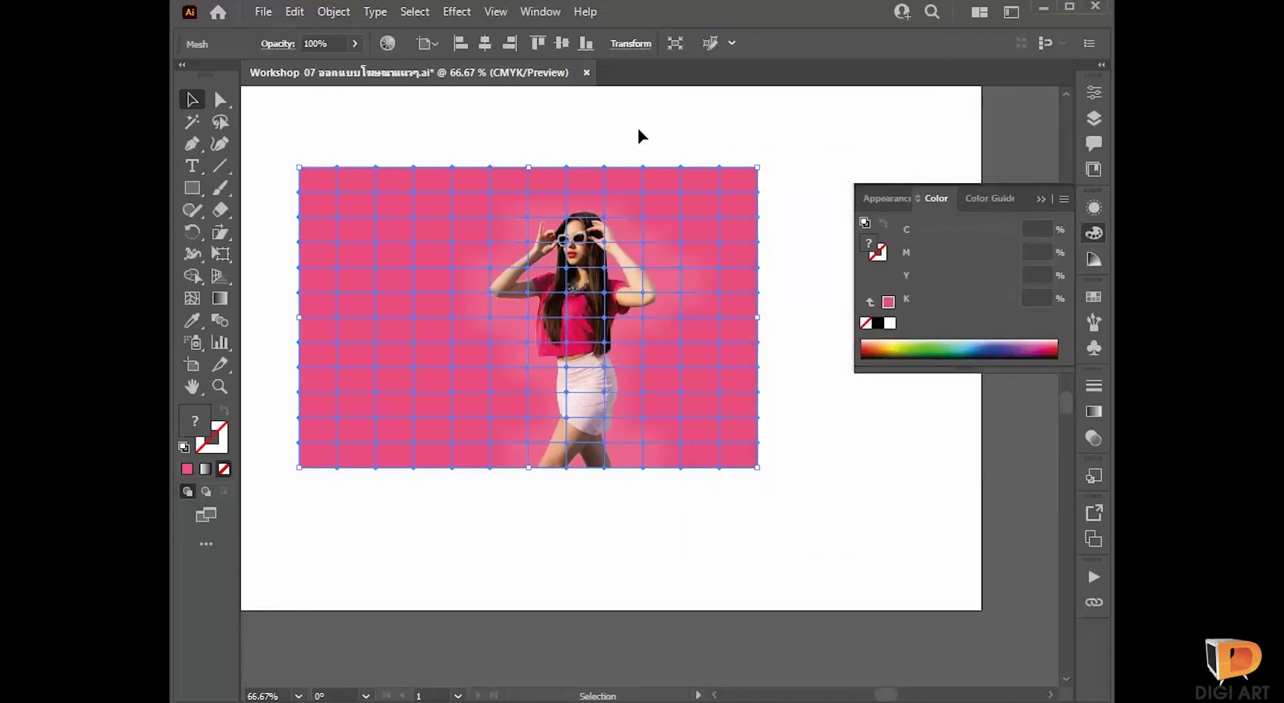
{"action": "left_click", "coordinate": [561, 128]}
Step: Place a line of placeholder text above the pink background and set its font to Sukhumvit Set Thin
{"action": "key", "text": "space"}
{"action": "left_click_drag", "start_coordinate": [827, 213], "coordinate": [828, 224]}
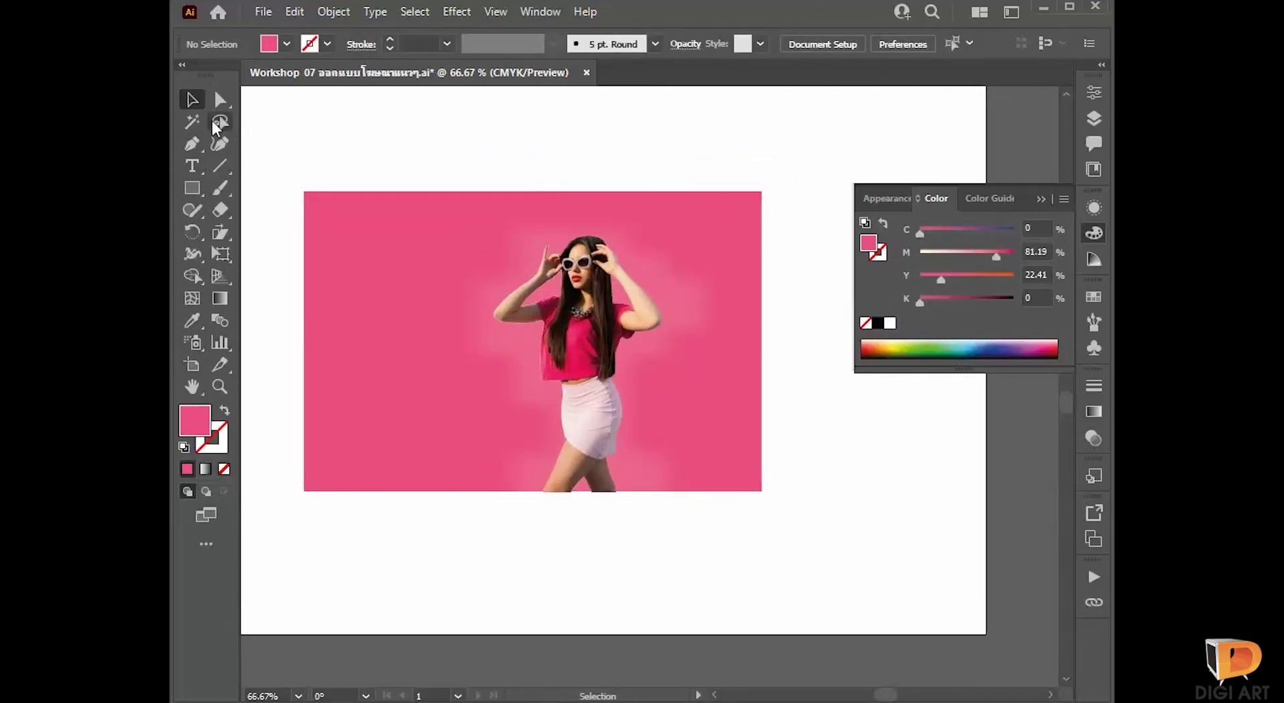
{"action": "left_click", "coordinate": [203, 167]}
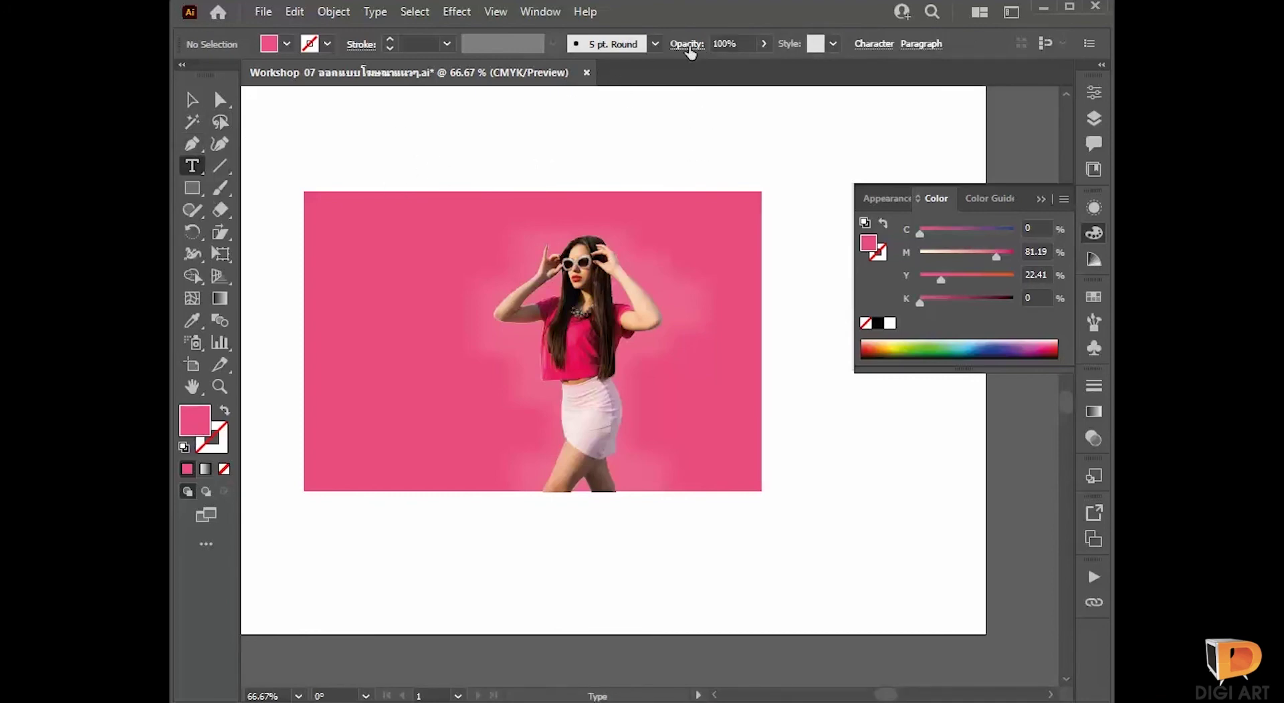
{"action": "left_click", "coordinate": [448, 142]}
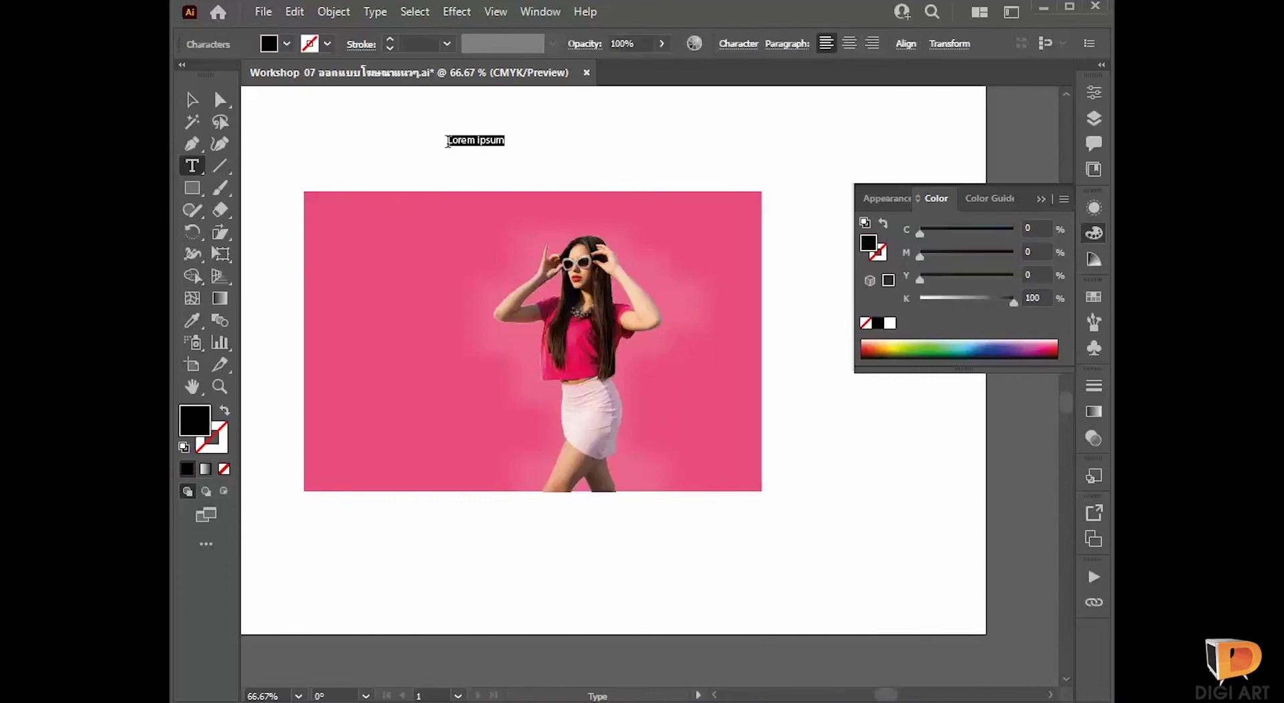
{"action": "left_click", "coordinate": [743, 45]}
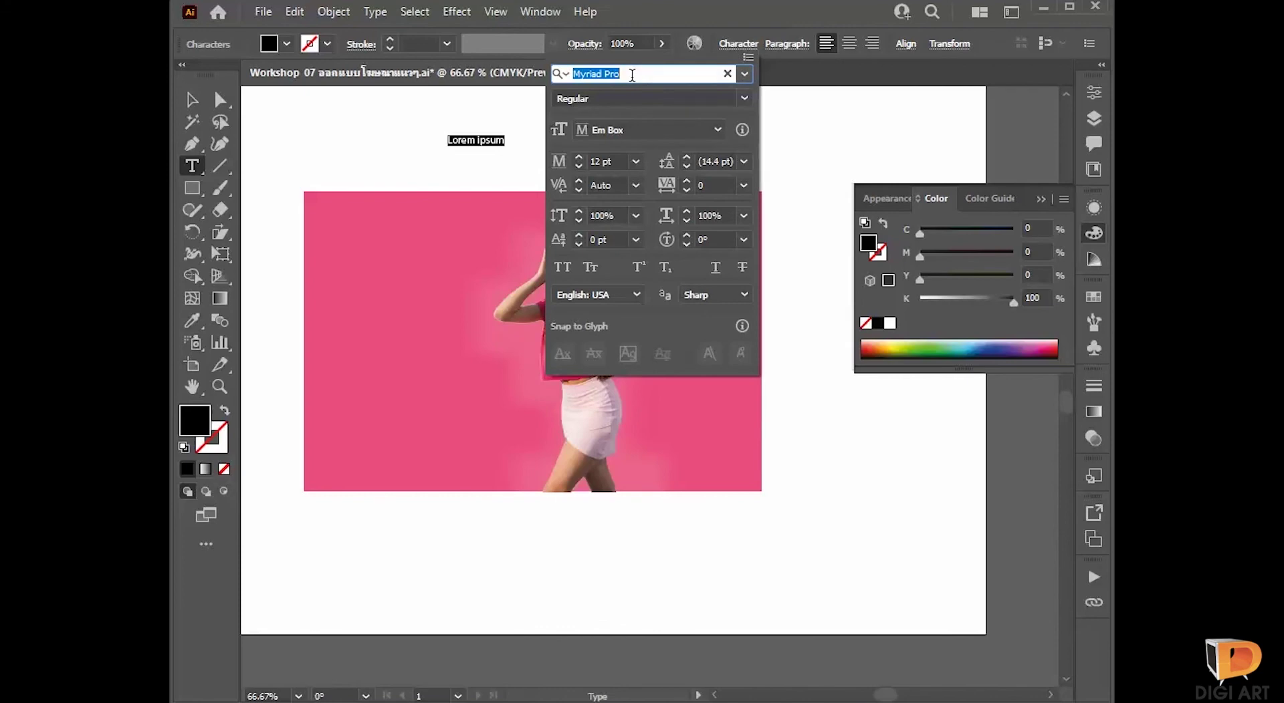
{"action": "type", "text": "su"}
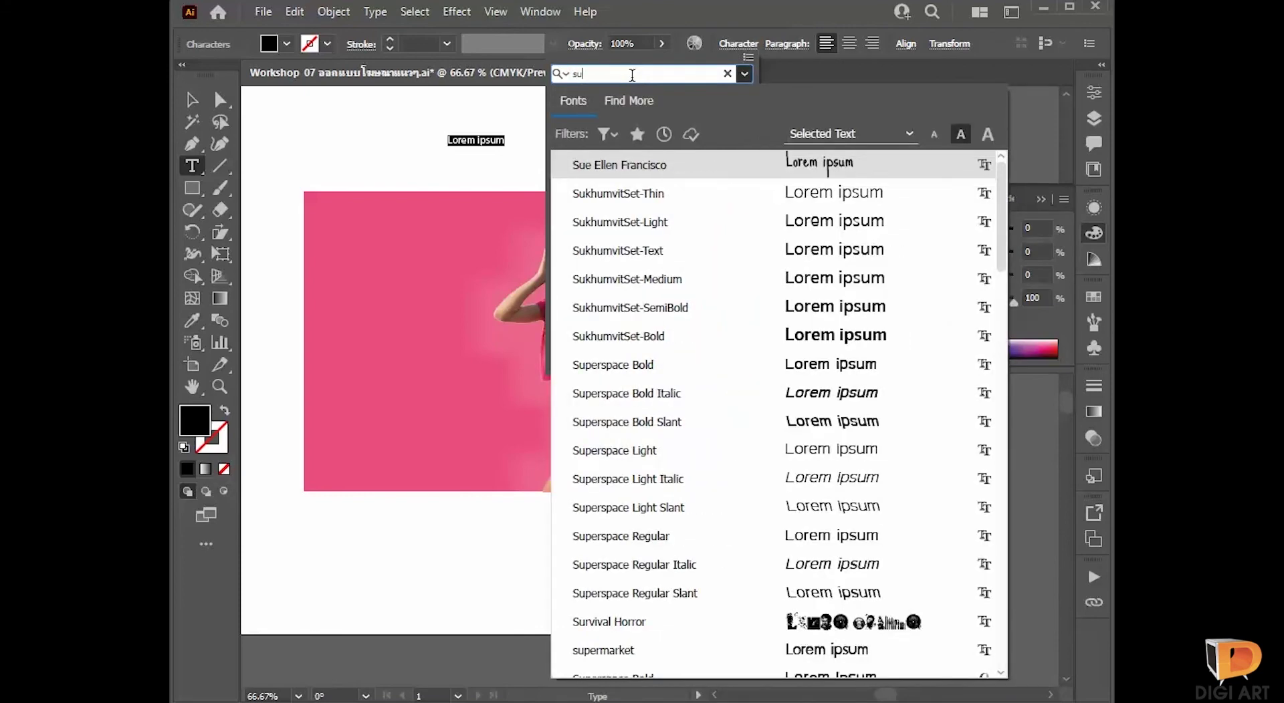
{"action": "left_click", "coordinate": [700, 198]}
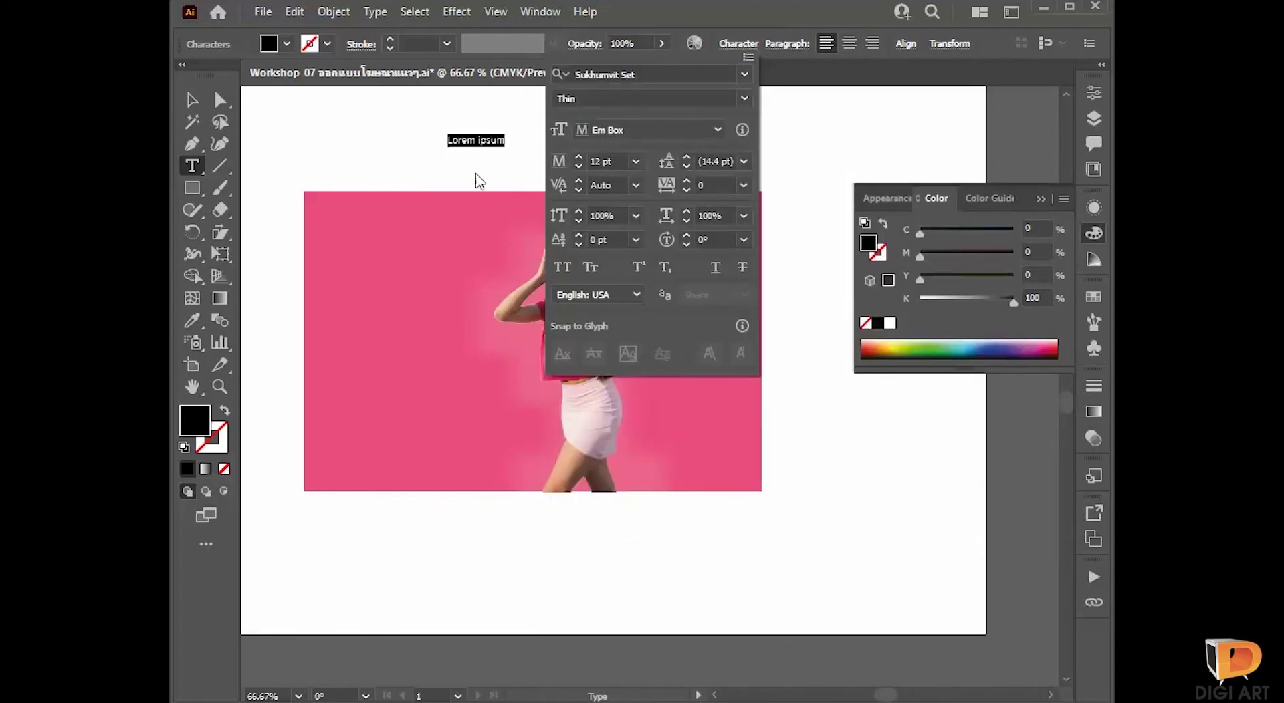
Step: Replace the placeholder text above the pink background with "สมัยนี้" and enlarge it
{"action": "key", "text": "Escape"}
{"action": "key", "text": "BackSpace"}
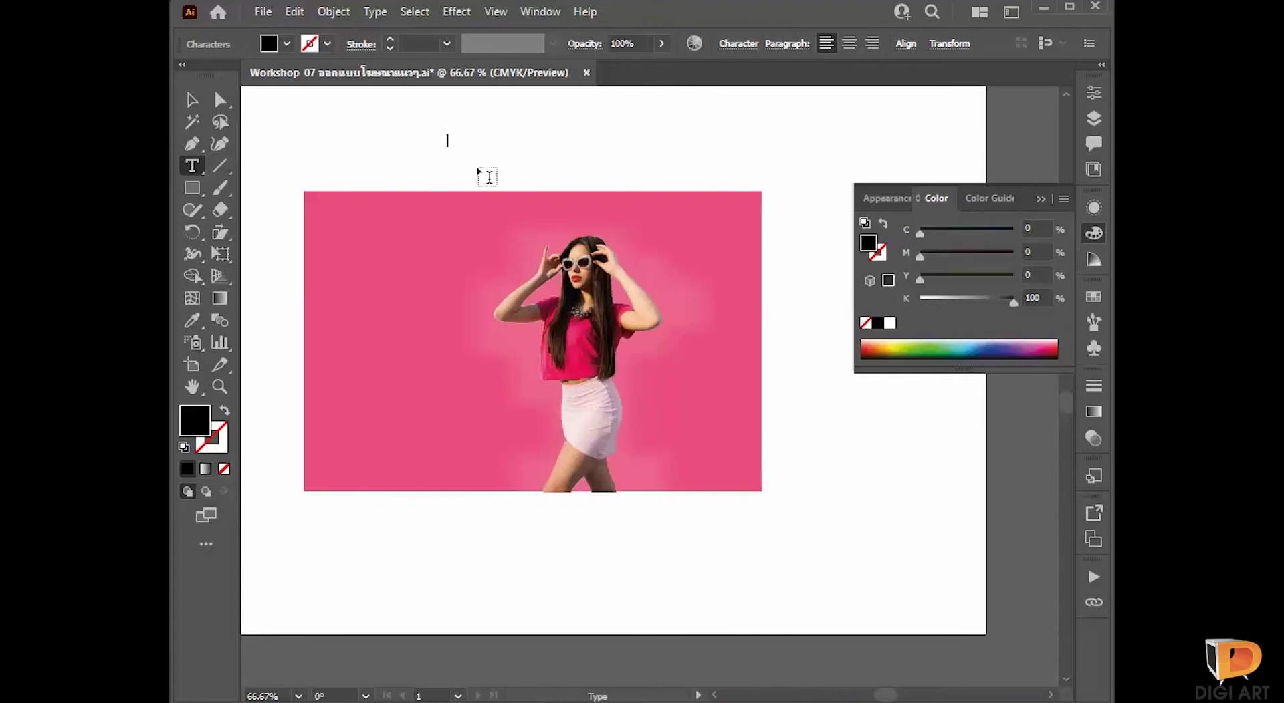
{"action": "type", "text": "สมัยนี้"}
{"action": "key", "text": "Escape"}
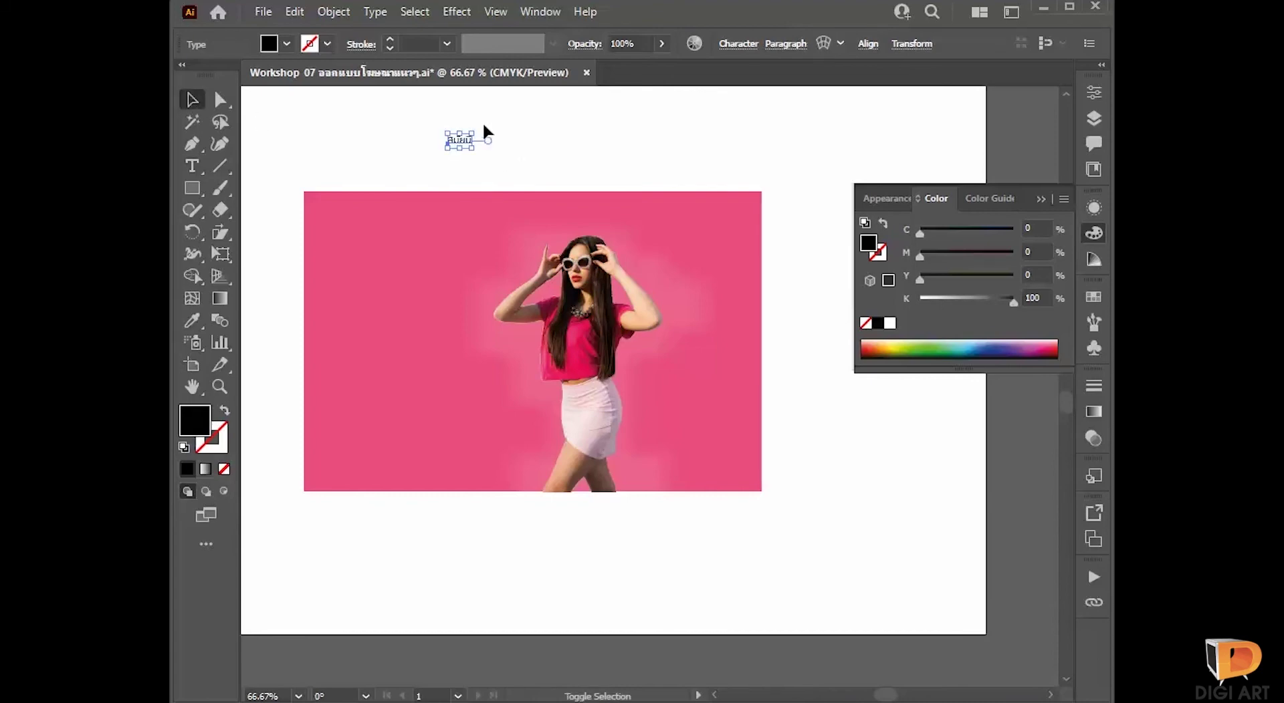
{"action": "left_click_drag", "start_coordinate": [472, 133], "coordinate": [519, 212]}
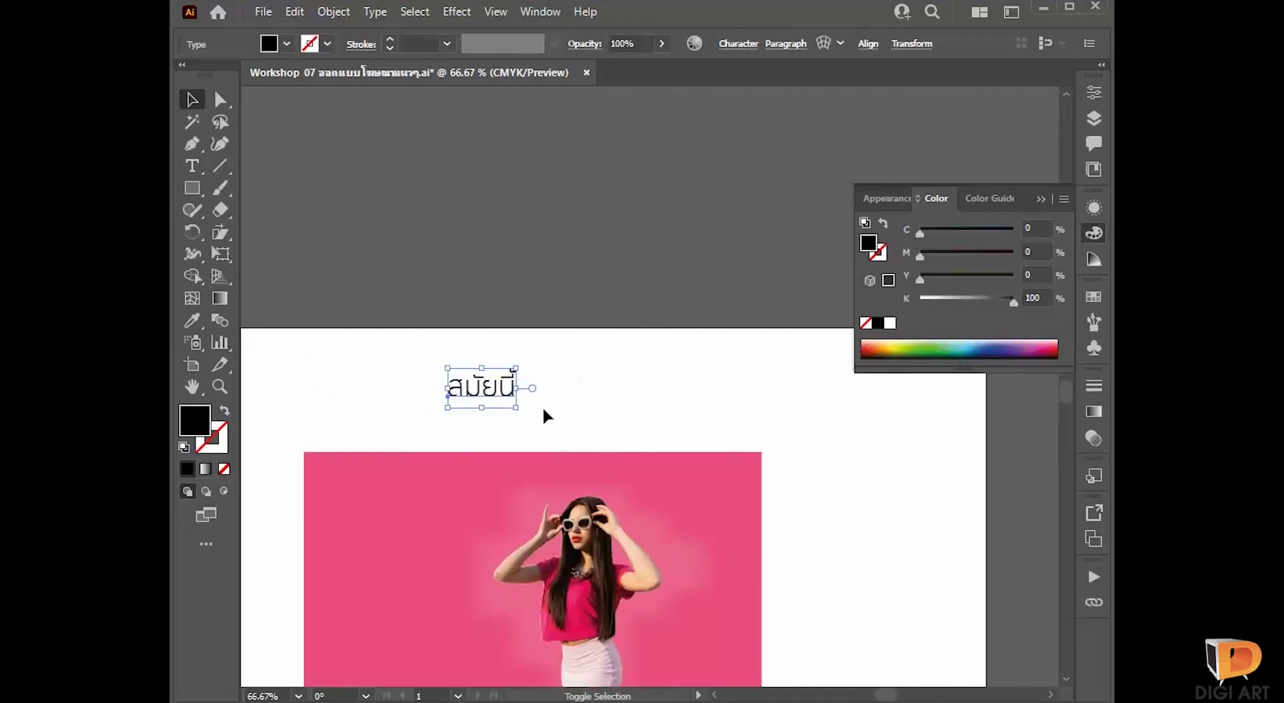
Step: Move "สมัยนี้" onto the pink background beside the woman and duplicate it directly below
{"action": "left_click_drag", "start_coordinate": [530, 423], "coordinate": [515, 351]}
{"action": "left_click_drag", "start_coordinate": [497, 353], "coordinate": [507, 383]}
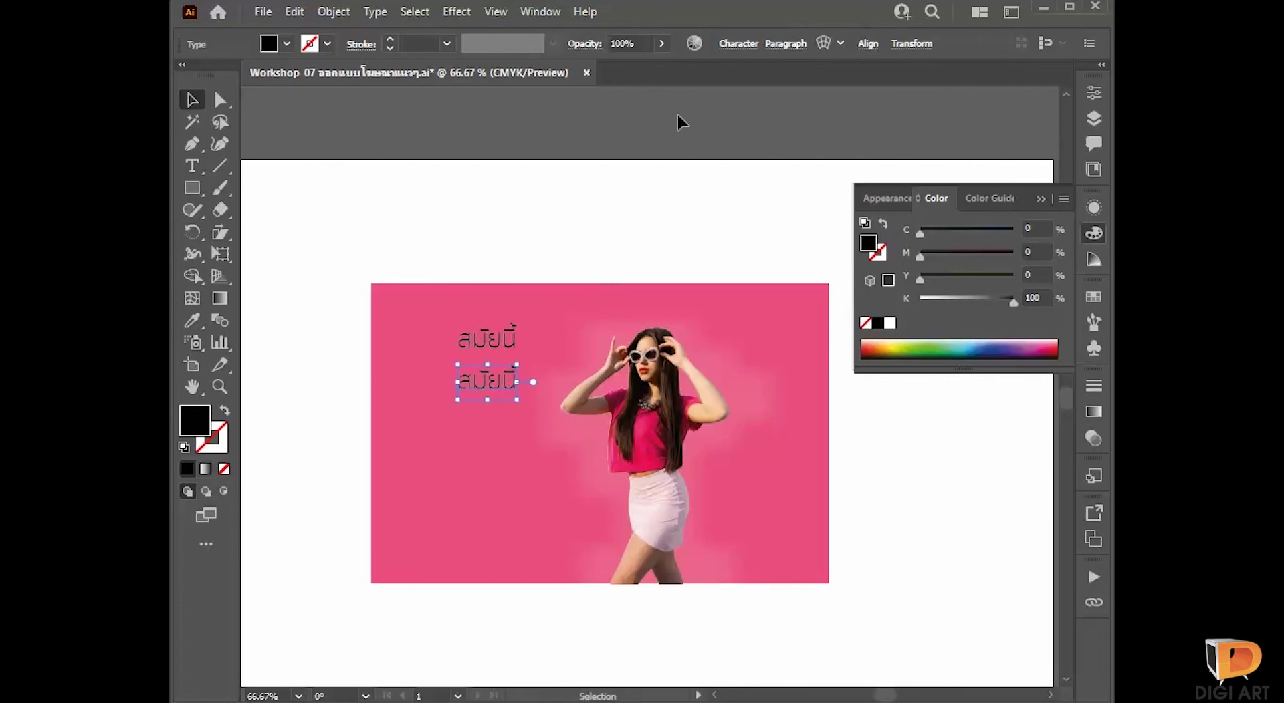
Step: Set both "สมัยนี้" lines to centre paragraph alignment
{"action": "left_click", "coordinate": [779, 44]}
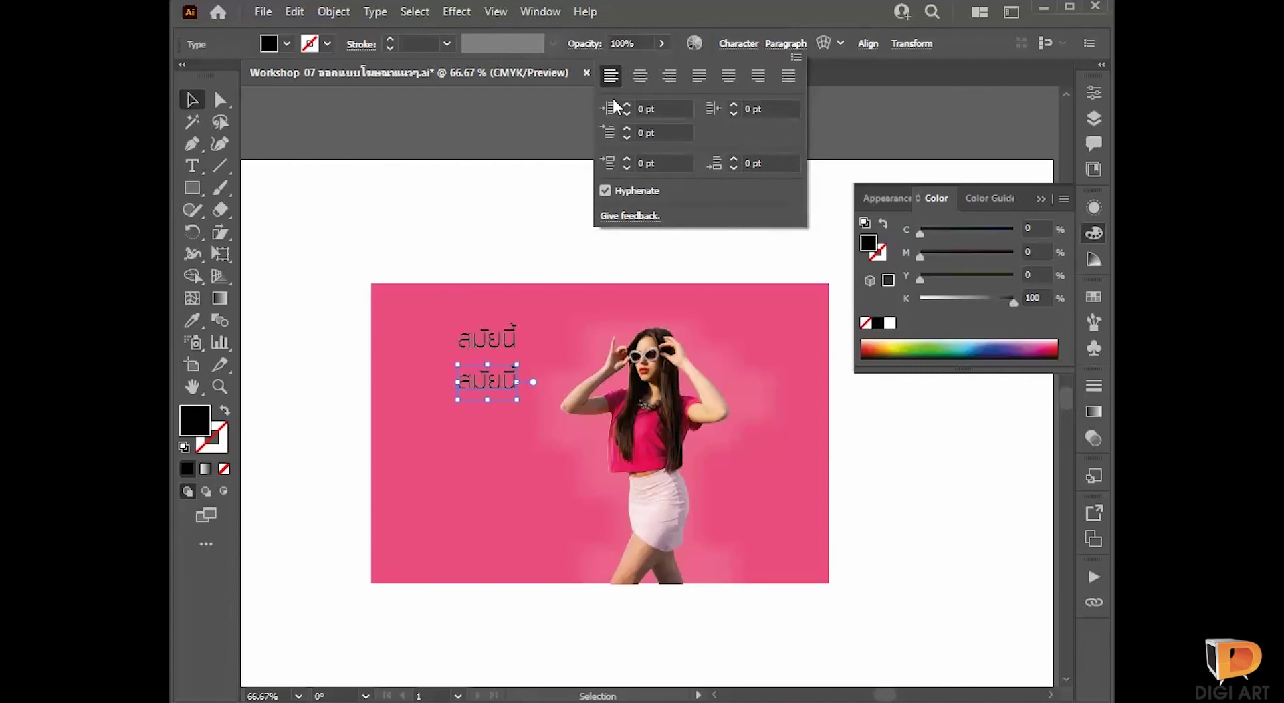
{"action": "left_click", "coordinate": [638, 79]}
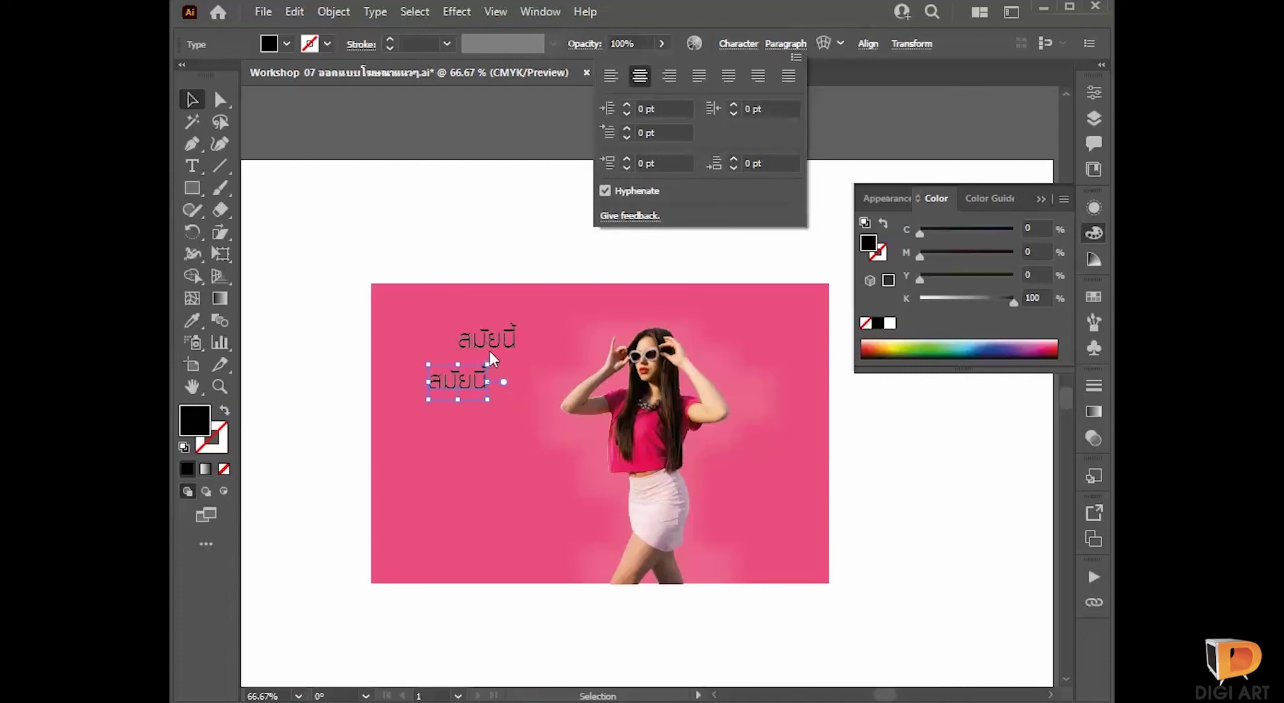
{"action": "left_click", "coordinate": [504, 342]}
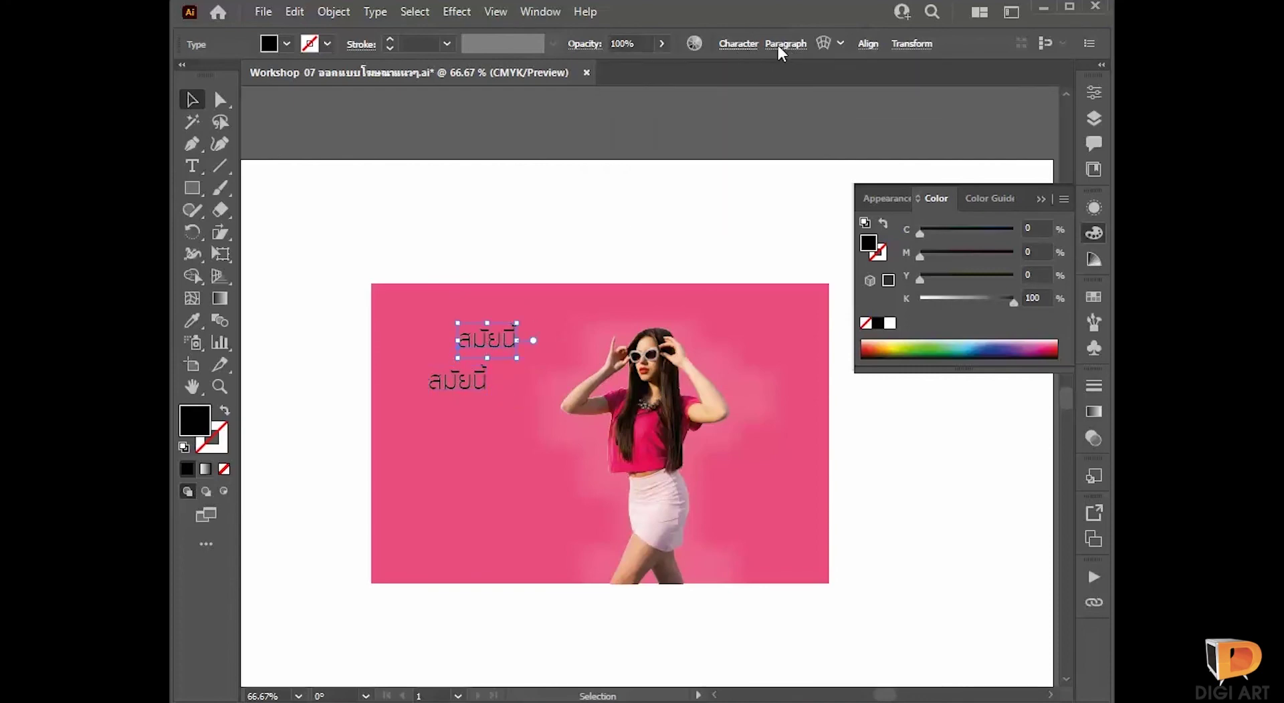
{"action": "left_click", "coordinate": [782, 46]}
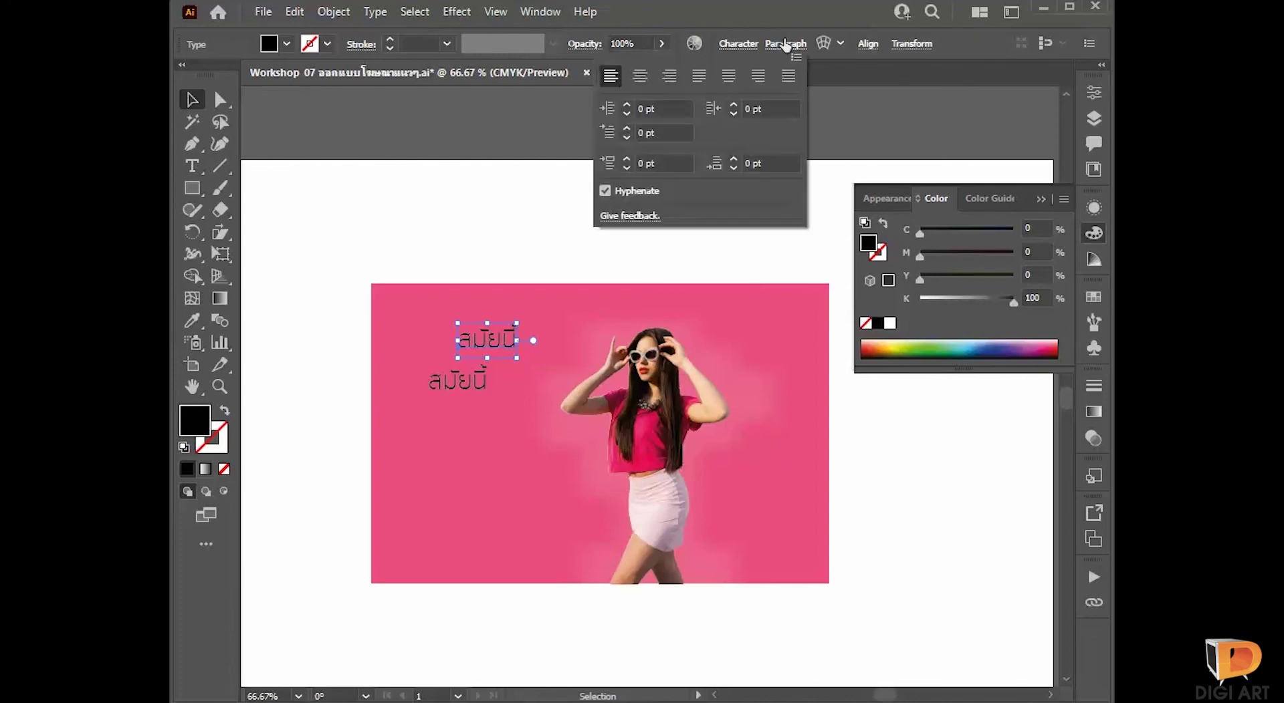
{"action": "left_click", "coordinate": [641, 78]}
{"action": "left_click", "coordinate": [487, 182]}
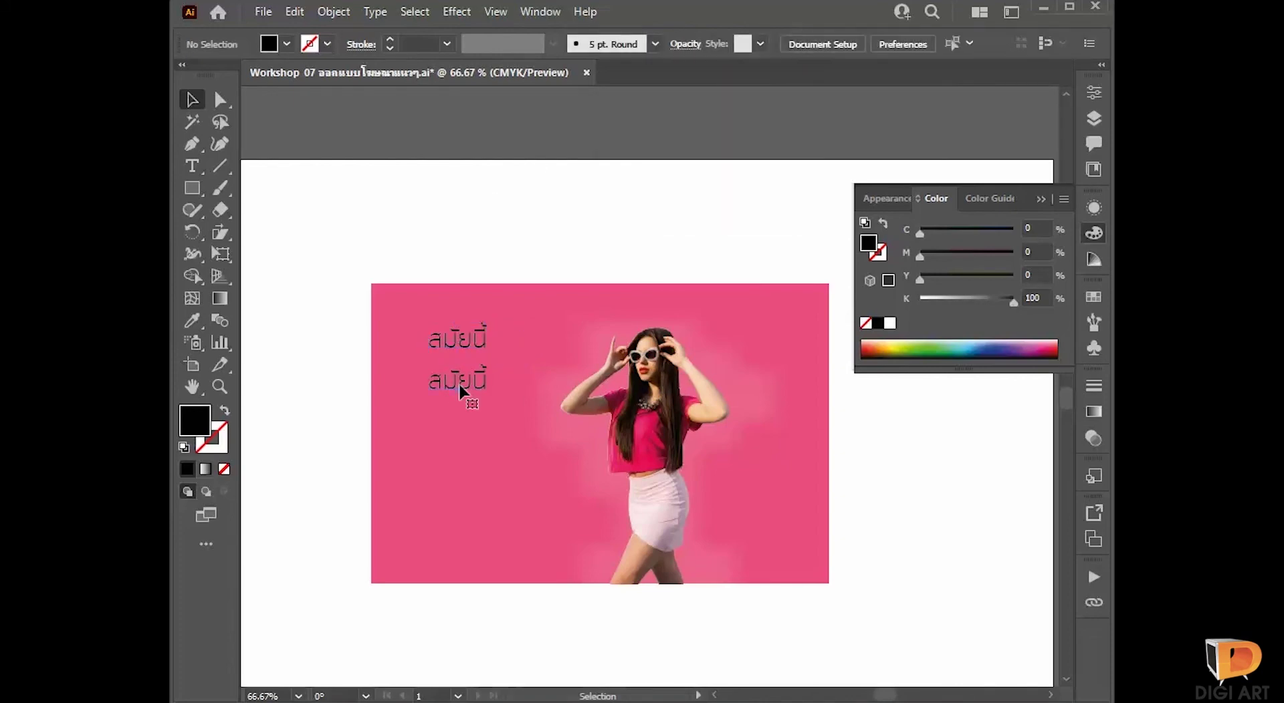
Step: Replace the lower "สมัยนี้" copy with "พรหมลิขิต" and enlarge it
{"action": "left_click", "coordinate": [460, 391]}
{"action": "double_click", "coordinate": [452, 376]}
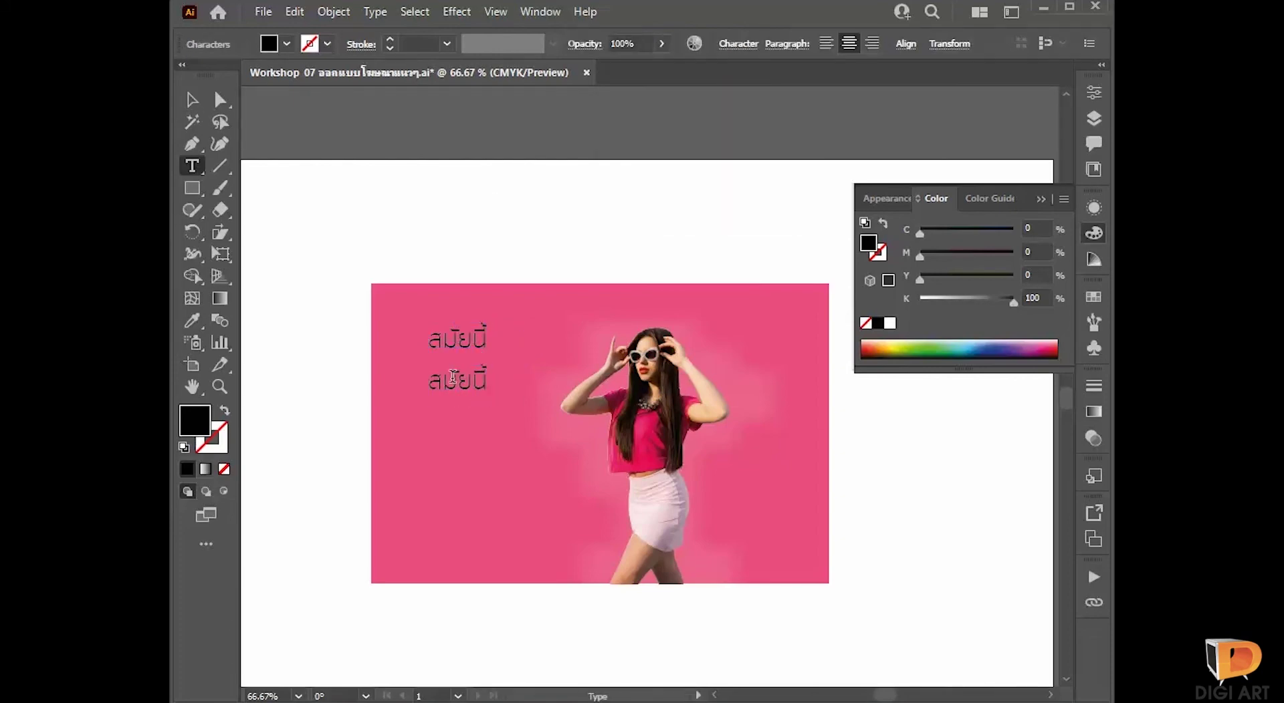
{"action": "left_click_drag", "start_coordinate": [429, 382], "coordinate": [542, 346]}
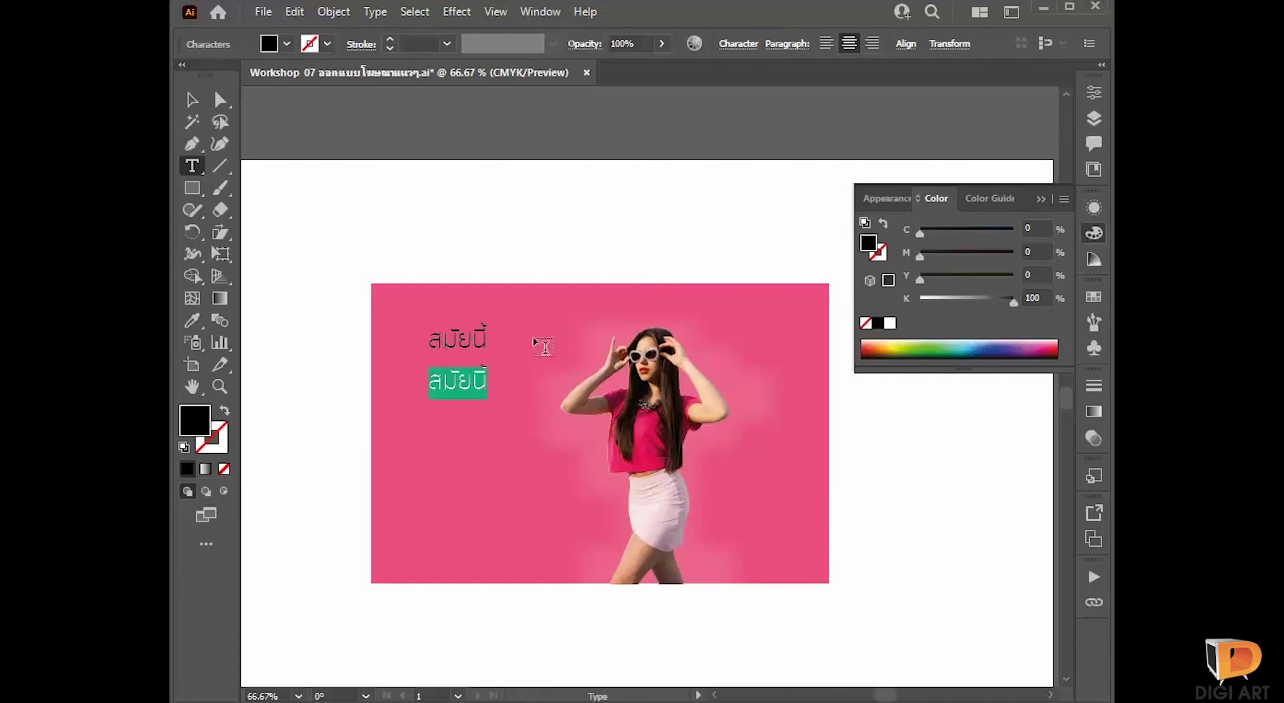
{"action": "type", "text": "พรห"}
{"action": "type", "text": "ม"}
{"action": "type", "text": "ลิป"}
{"action": "type", "text": "ิต"}
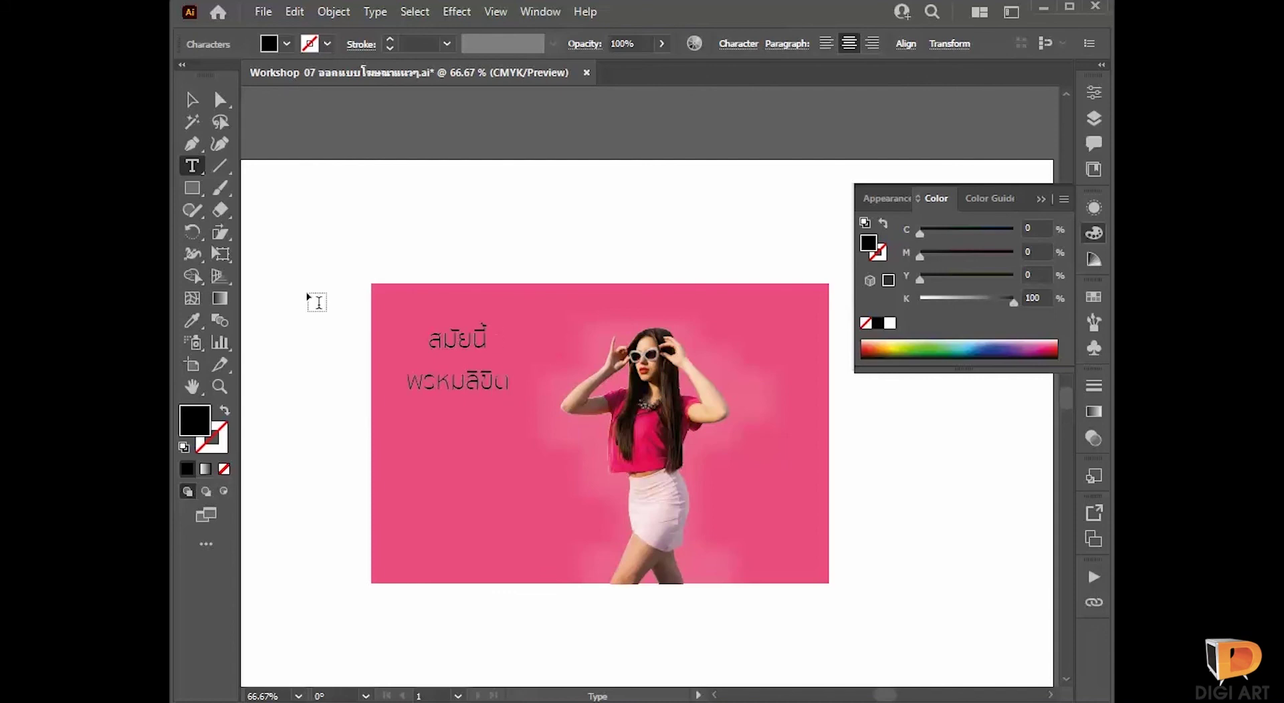
{"action": "left_click", "coordinate": [192, 99]}
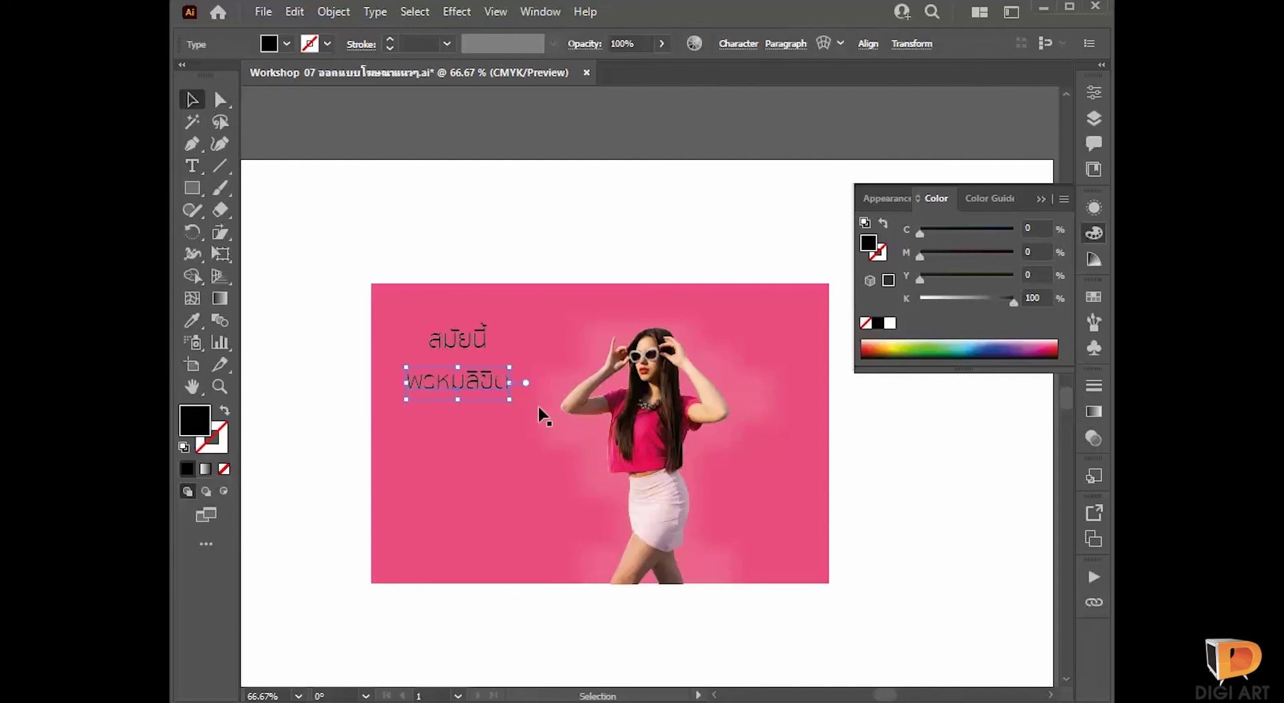
Step: Slightly shrink "สมัยนี้" and move "พรหมลิขิต" closer beneath it with a white fill
{"action": "left_click", "coordinate": [469, 342]}
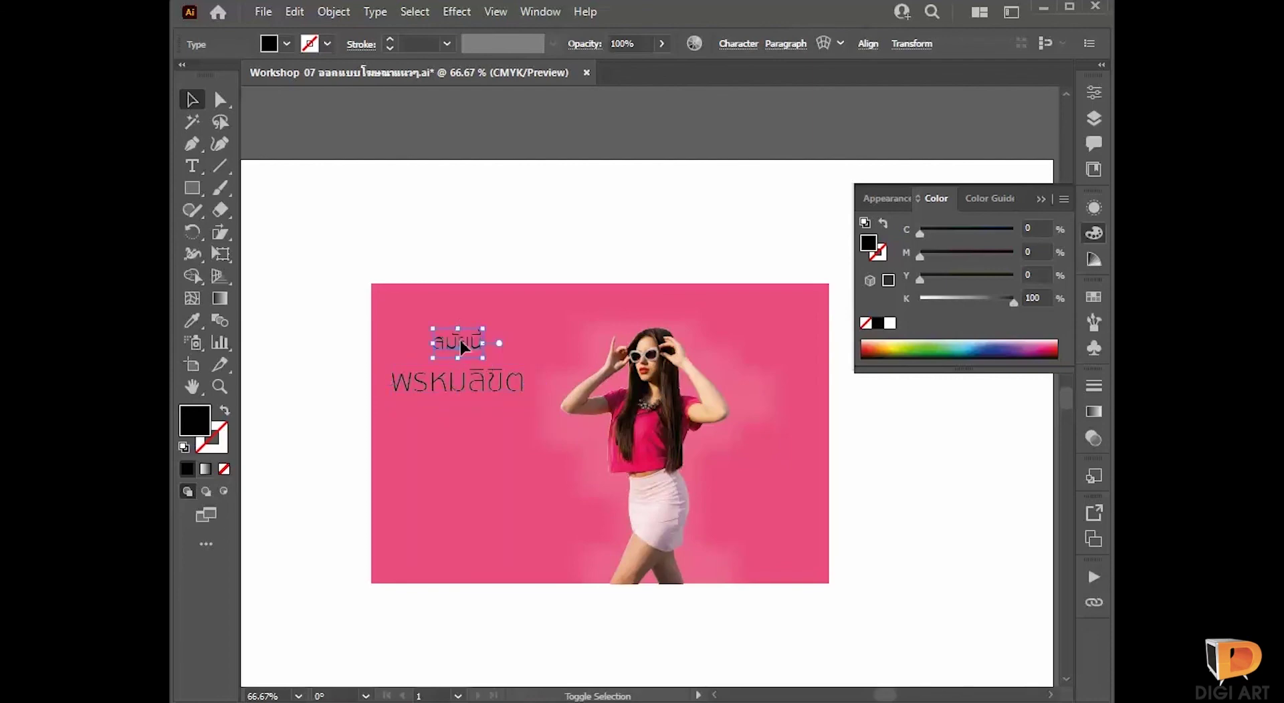
{"action": "left_click_drag", "start_coordinate": [486, 387], "coordinate": [484, 376]}
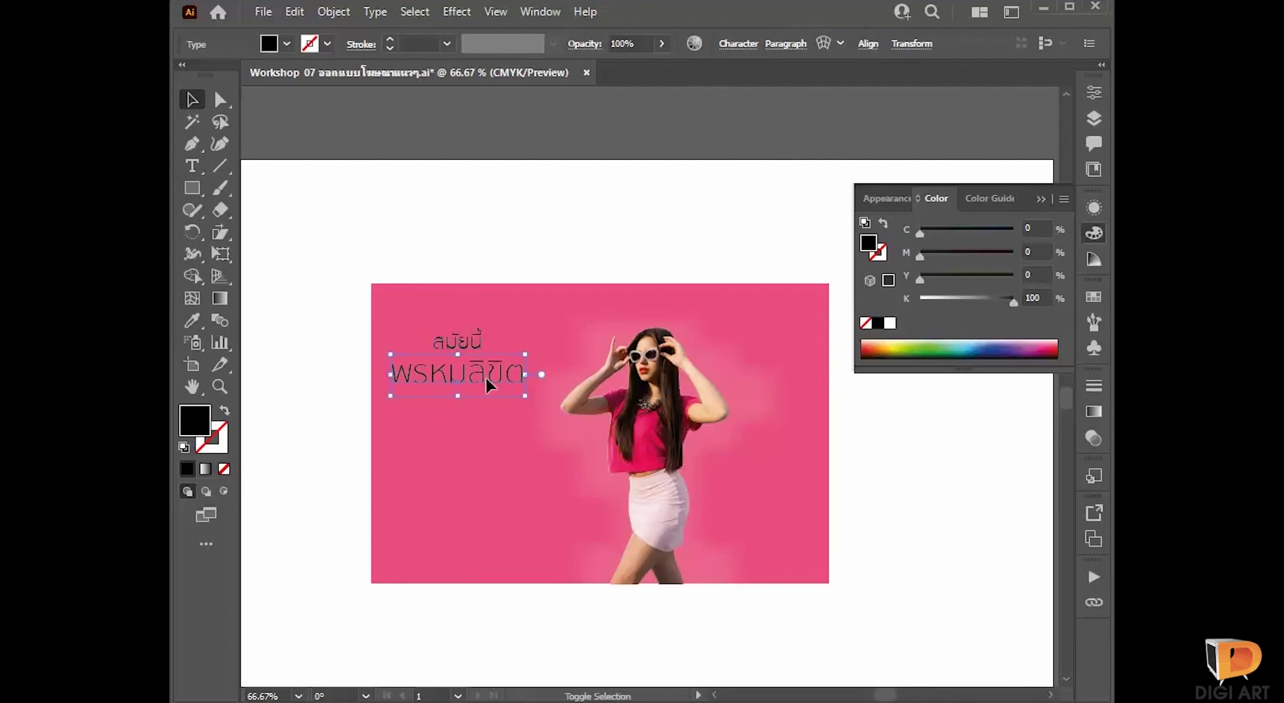
{"action": "left_click", "coordinate": [890, 323]}
{"action": "left_click", "coordinate": [644, 228]}
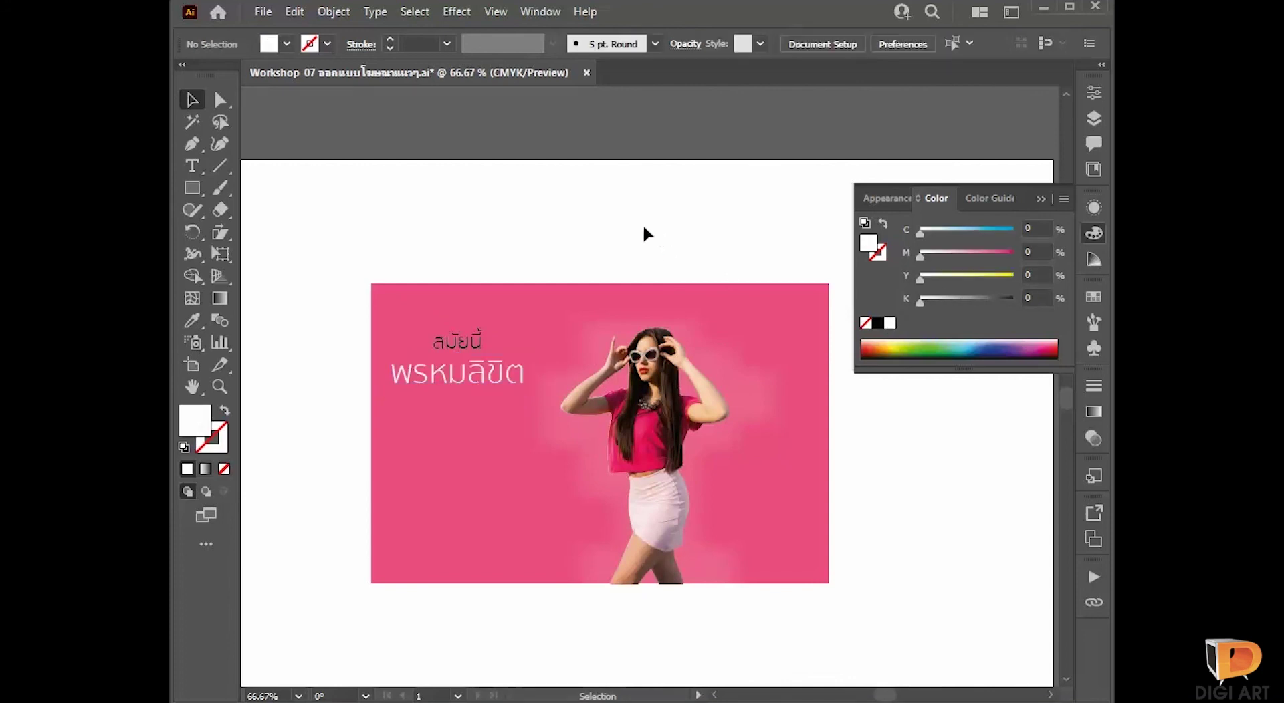
Step: Duplicate the black "สมัยนี้" line below "พรหมลิขิต" and change the copy's text to "ก็สู้"
{"action": "left_click", "coordinate": [479, 346]}
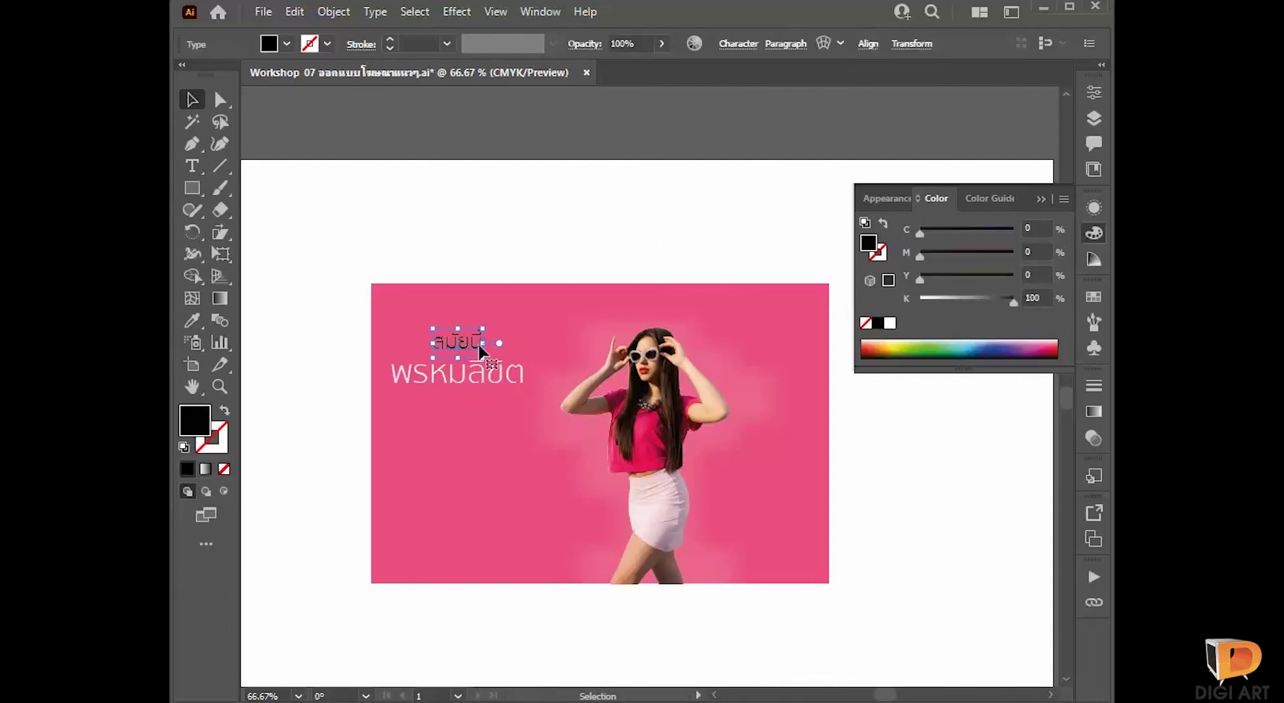
{"action": "left_click_drag", "start_coordinate": [479, 346], "coordinate": [470, 415]}
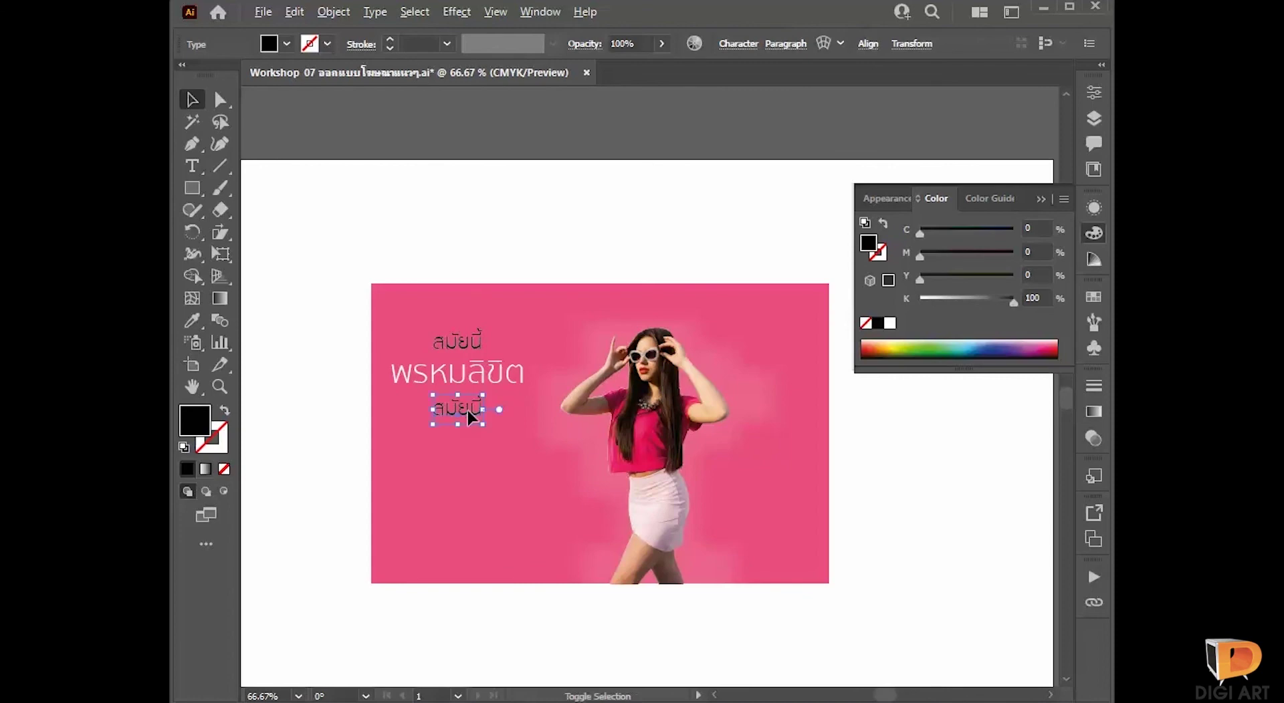
{"action": "double_click", "coordinate": [463, 411]}
{"action": "key", "text": "ctrl+a"}
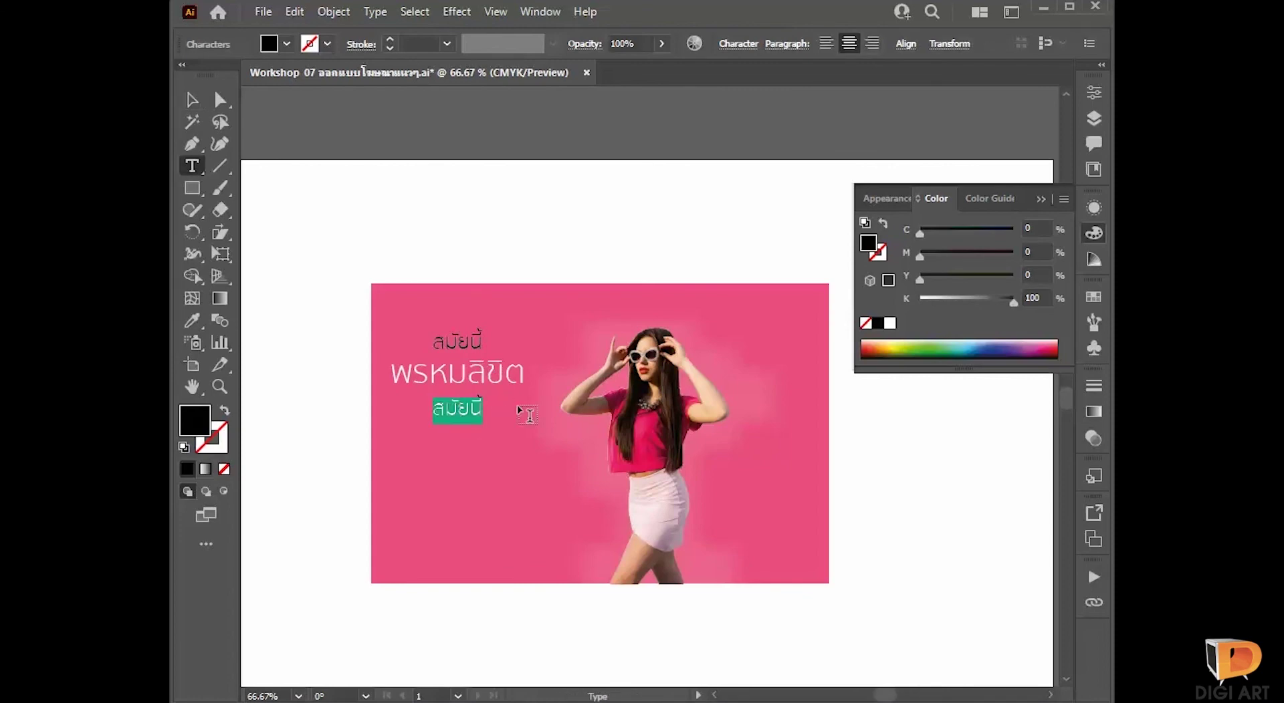
{"action": "type", "text": "ก็สู้"}
{"action": "left_click", "coordinate": [203, 106]}
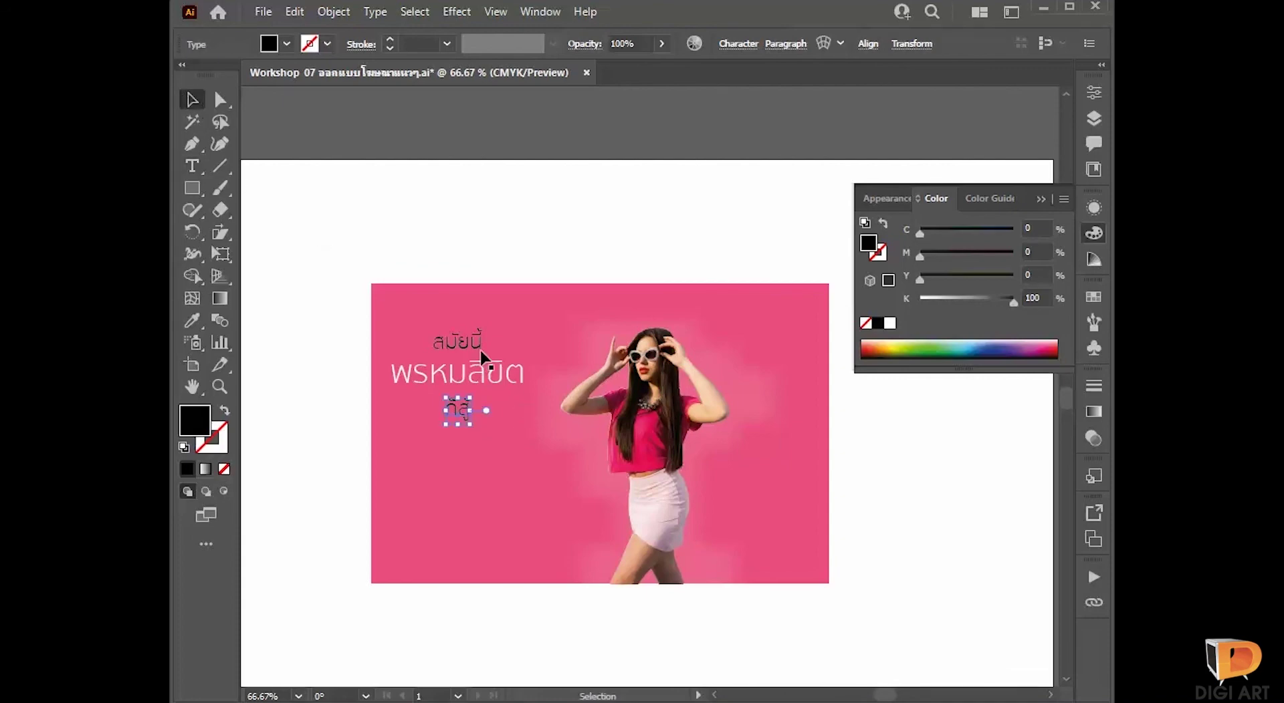
Step: Duplicate the white "พรหมลิขิต" line below "ก็สู้" and change the copy's text to "บัตรเครดิต"
{"action": "left_click_drag", "start_coordinate": [501, 373], "coordinate": [495, 449]}
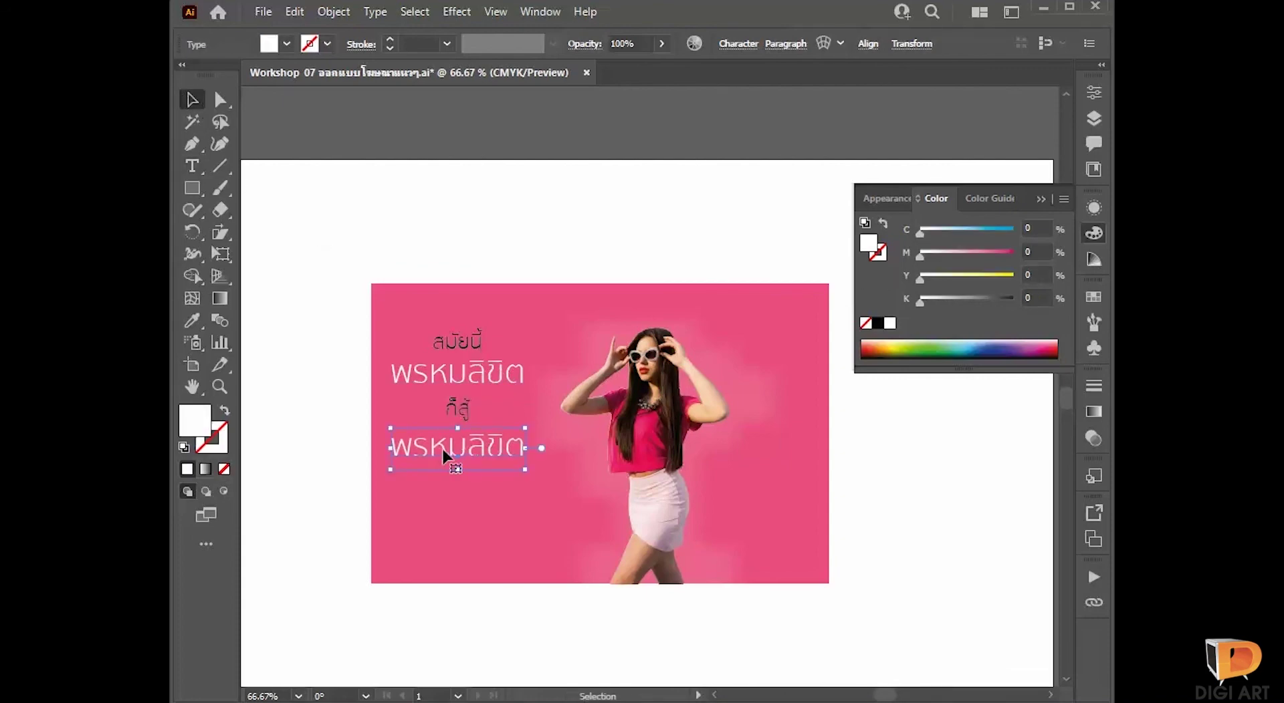
{"action": "double_click", "coordinate": [444, 454]}
{"action": "left_click_drag", "start_coordinate": [392, 449], "coordinate": [593, 399]}
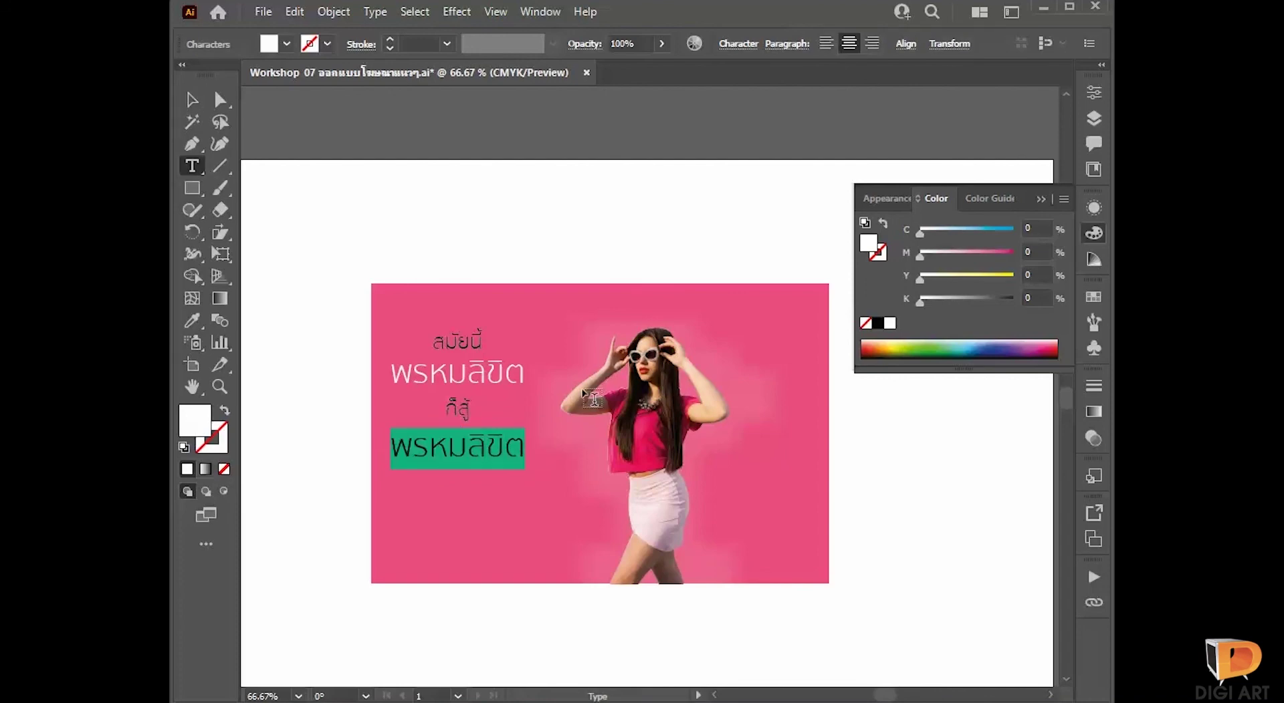
{"action": "type", "text": "บัตร"}
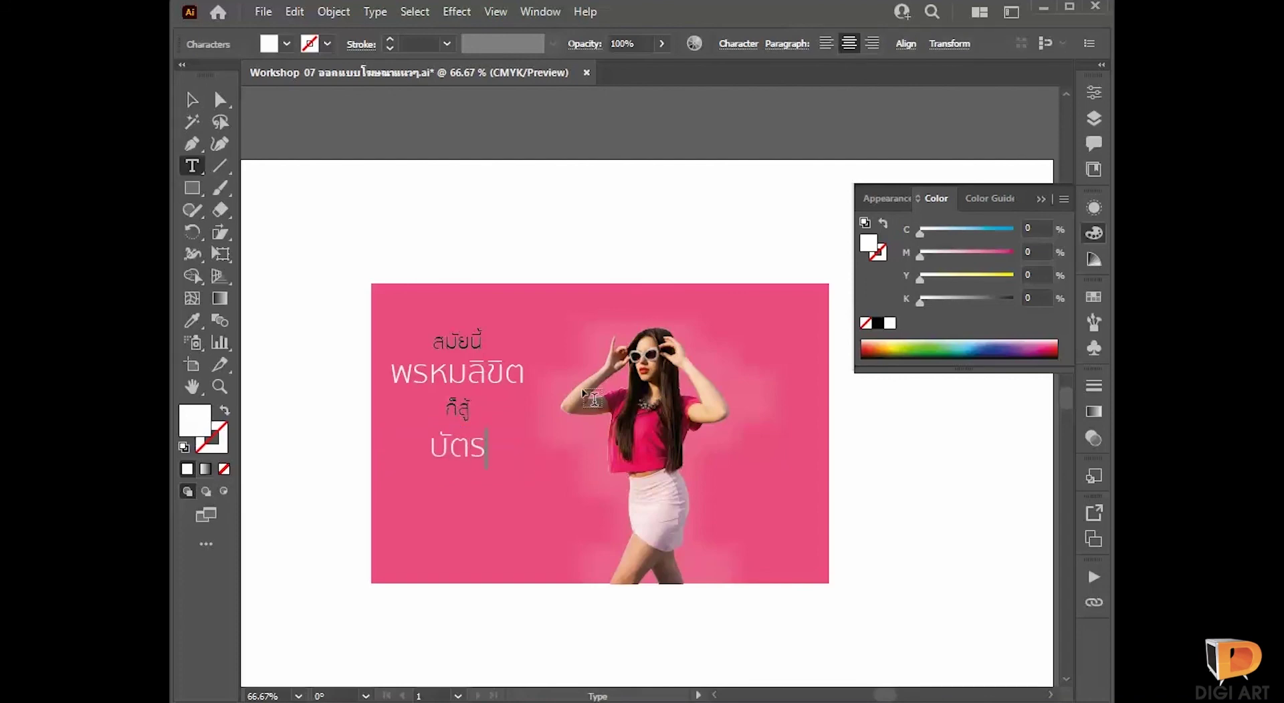
{"action": "type", "text": "เคร"}
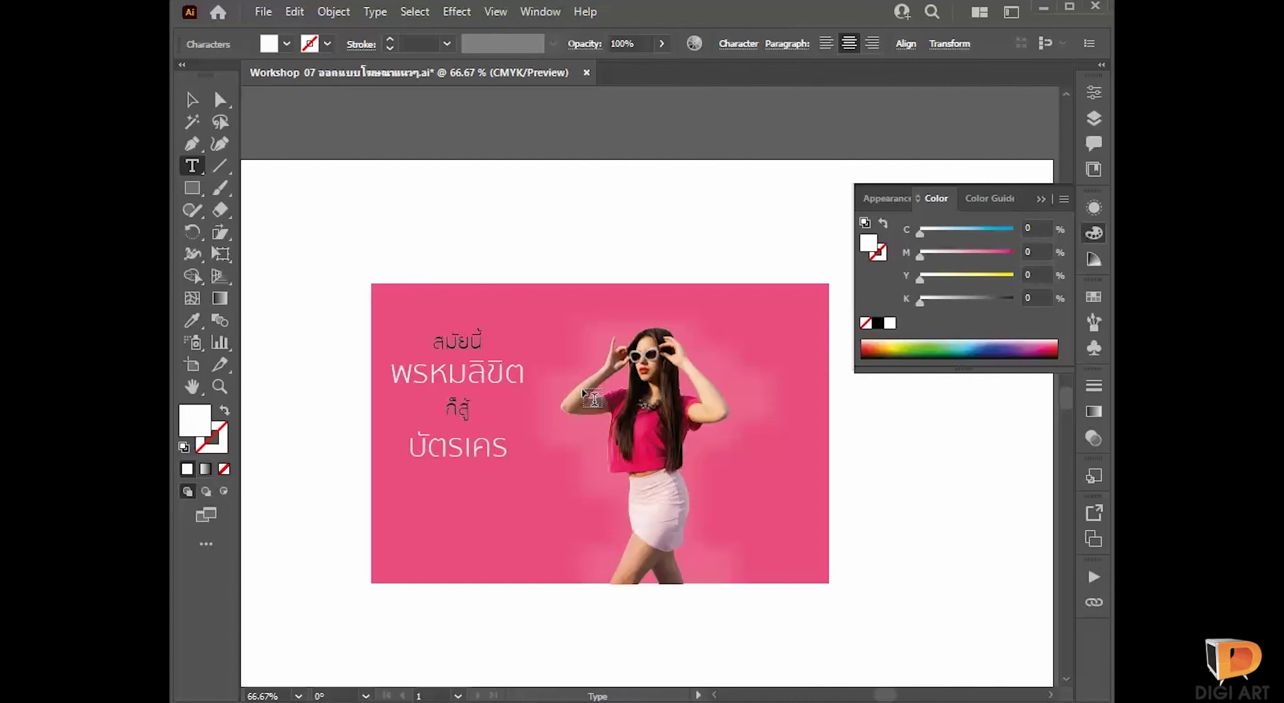
{"action": "type", "text": "ดิต"}
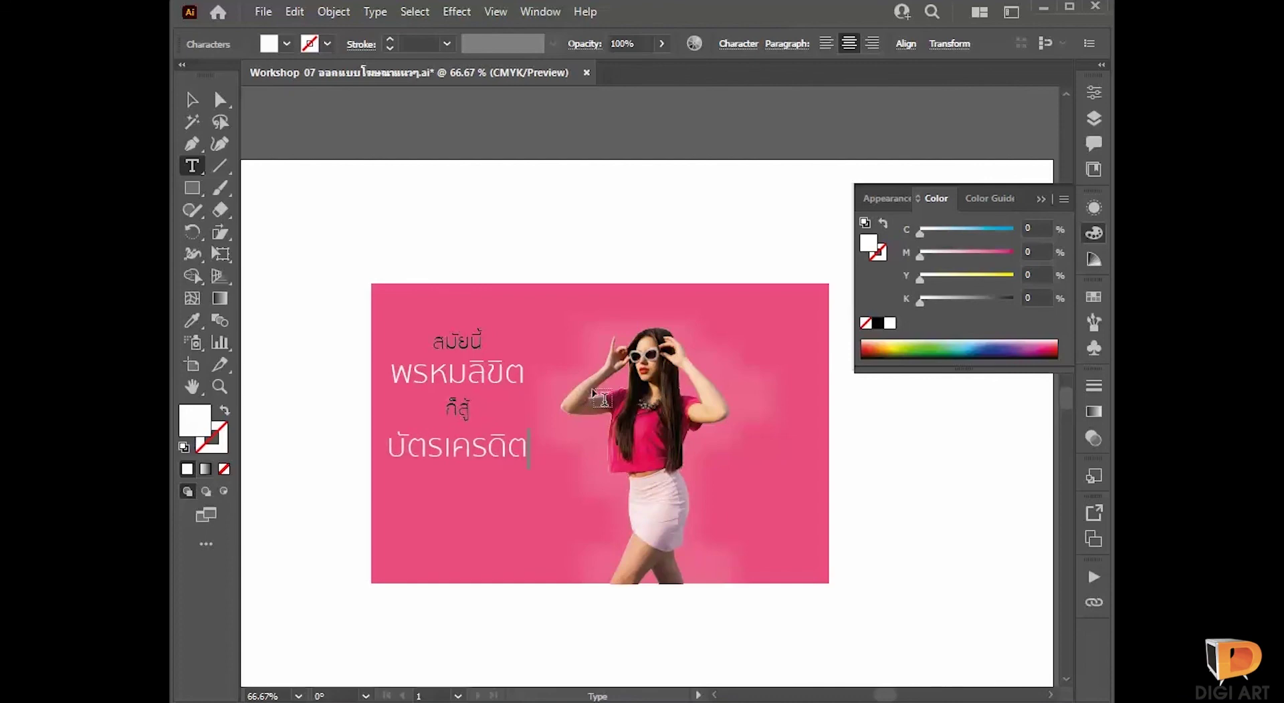
{"action": "left_click", "coordinate": [192, 99]}
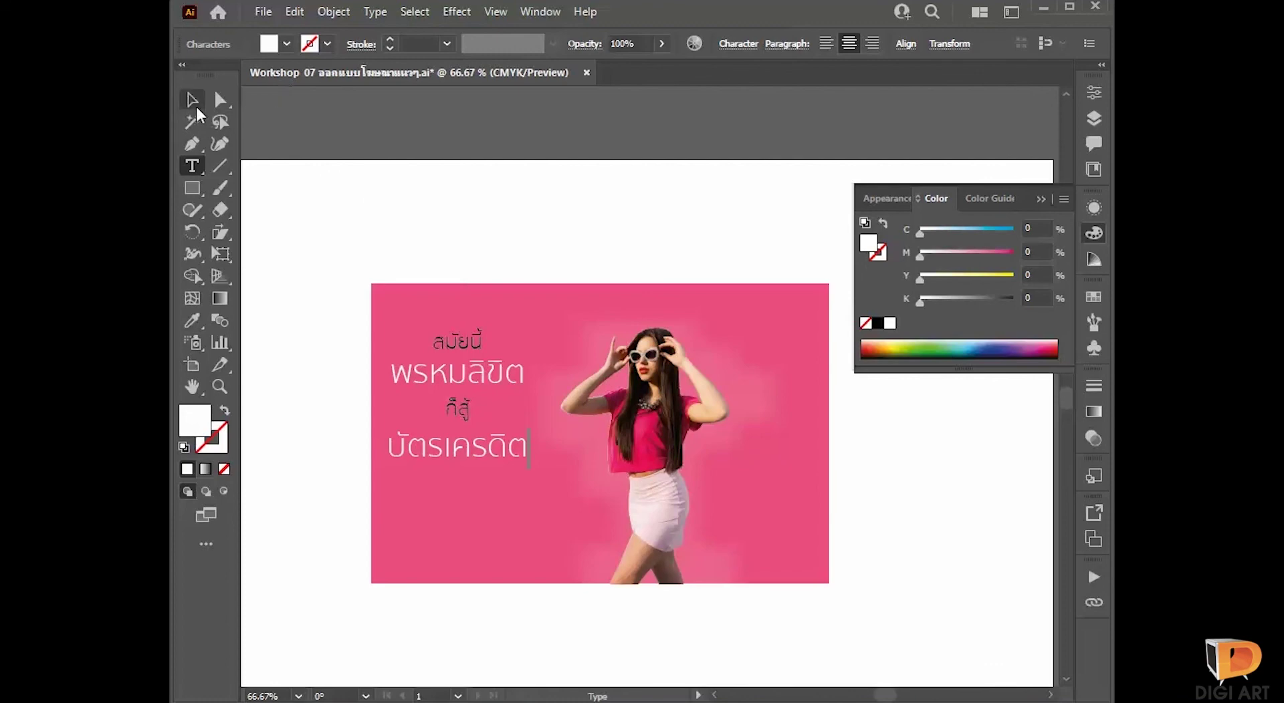
{"action": "left_click", "coordinate": [584, 175]}
Step: Duplicate the "ก็สู้" line below "บัตรเครดิต" and change the copy's text to "ไม่ได้"
{"action": "left_click_drag", "start_coordinate": [467, 415], "coordinate": [515, 483]}
{"action": "double_click", "coordinate": [461, 492]}
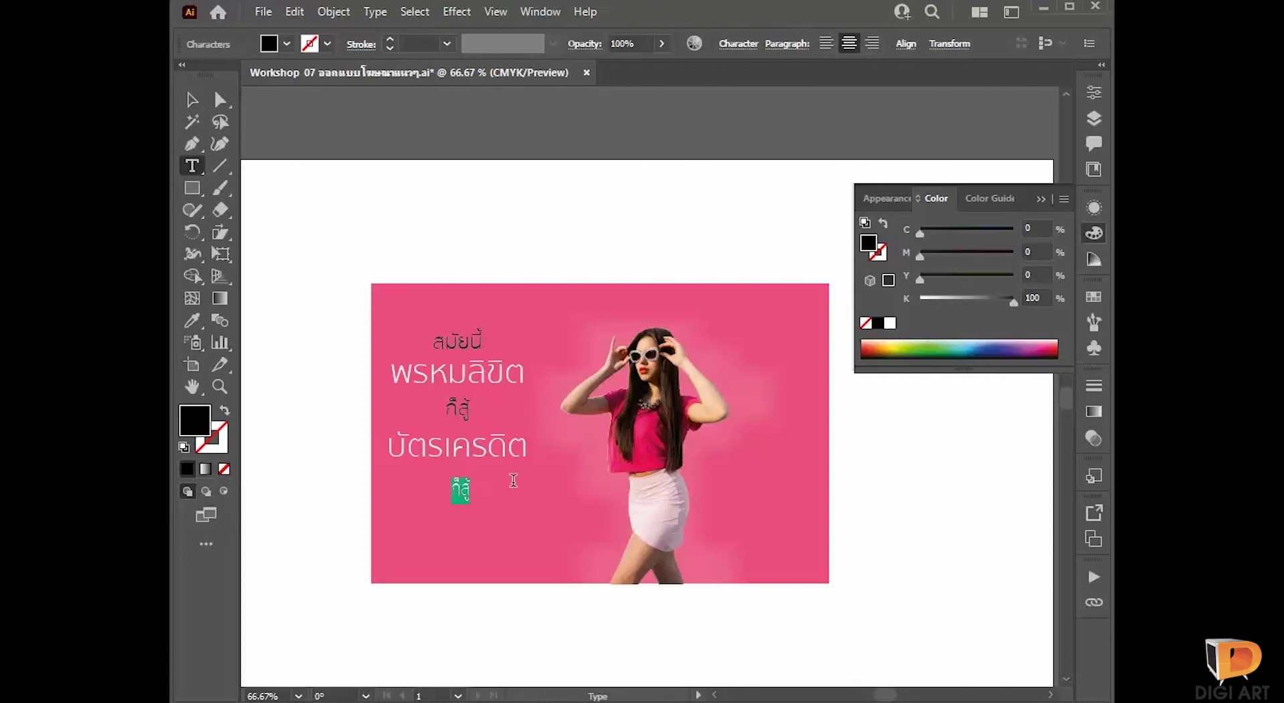
{"action": "key", "text": "ctrl"}
{"action": "left_click", "coordinate": [459, 355], "text": "ctrl"}
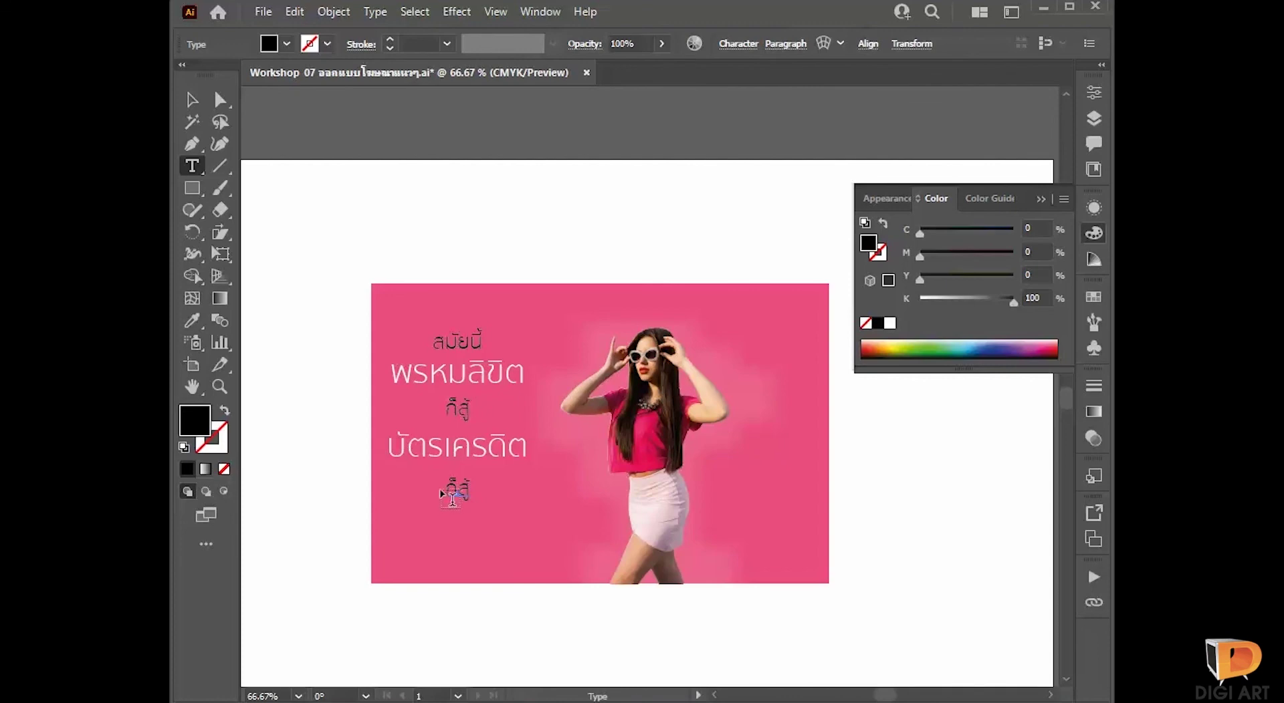
{"action": "left_click_drag", "start_coordinate": [446, 490], "coordinate": [475, 486]}
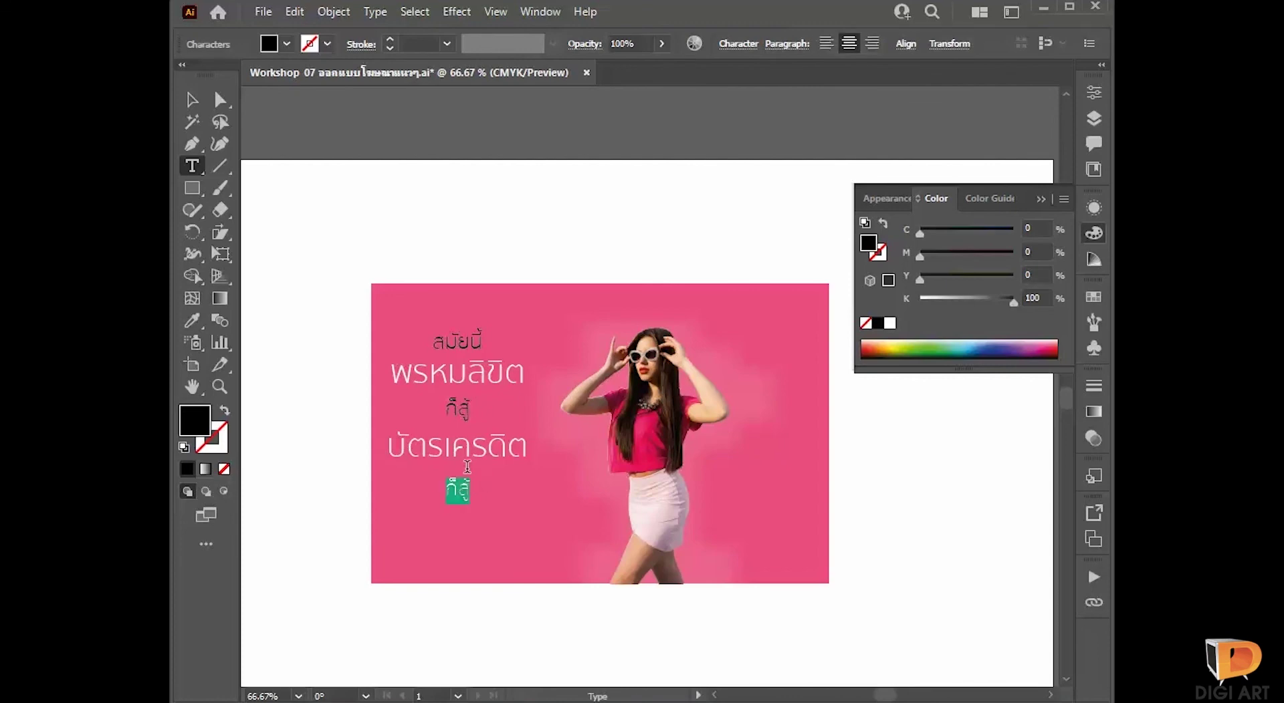
{"action": "type", "text": "ไม่ได้"}
{"action": "left_click", "coordinate": [192, 99]}
{"action": "left_click", "coordinate": [450, 193]}
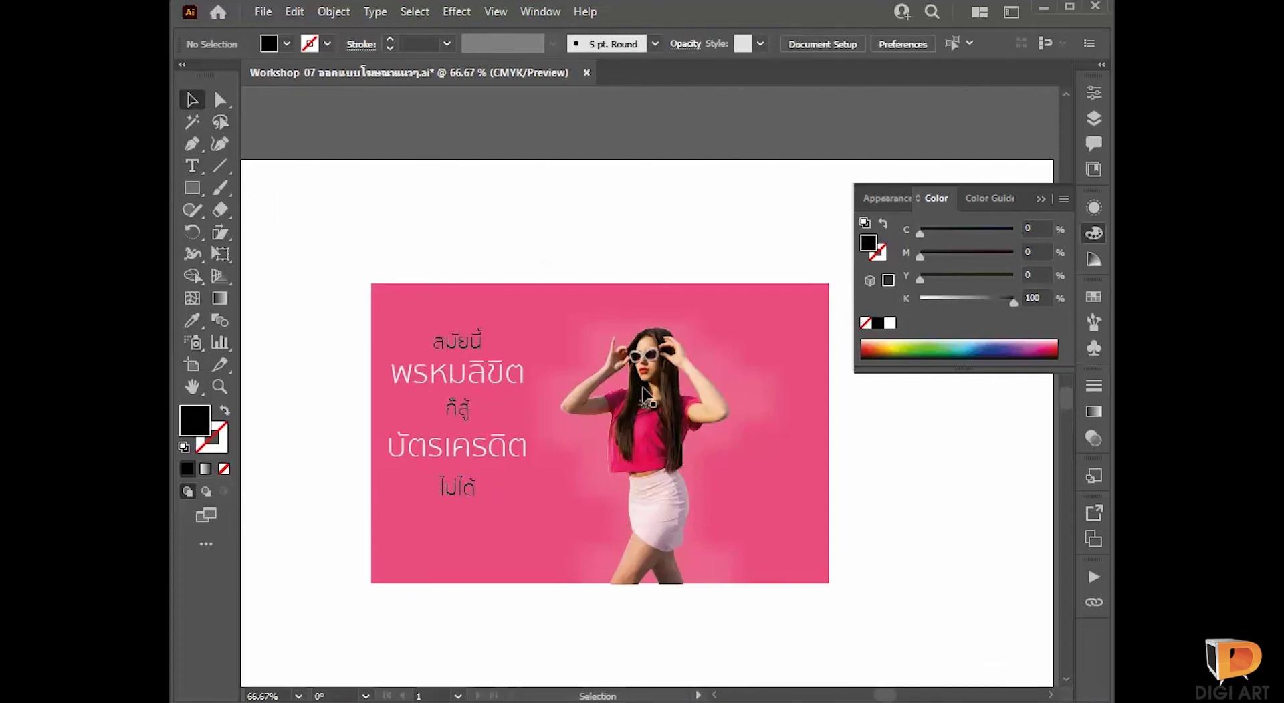
Step: Tighten the spacing of the last two text lines and shift the whole five-line block slightly up and toward the woman
{"action": "left_click", "coordinate": [457, 493]}
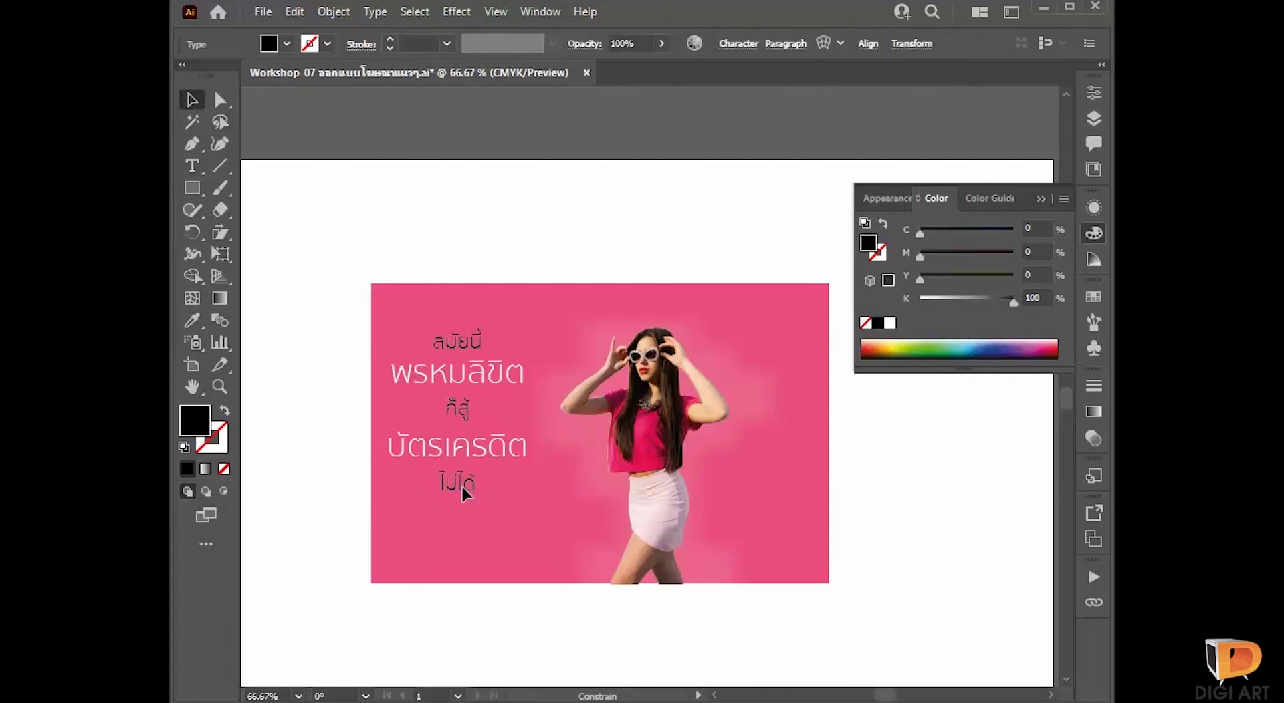
{"action": "left_click", "coordinate": [505, 455], "text": "shift"}
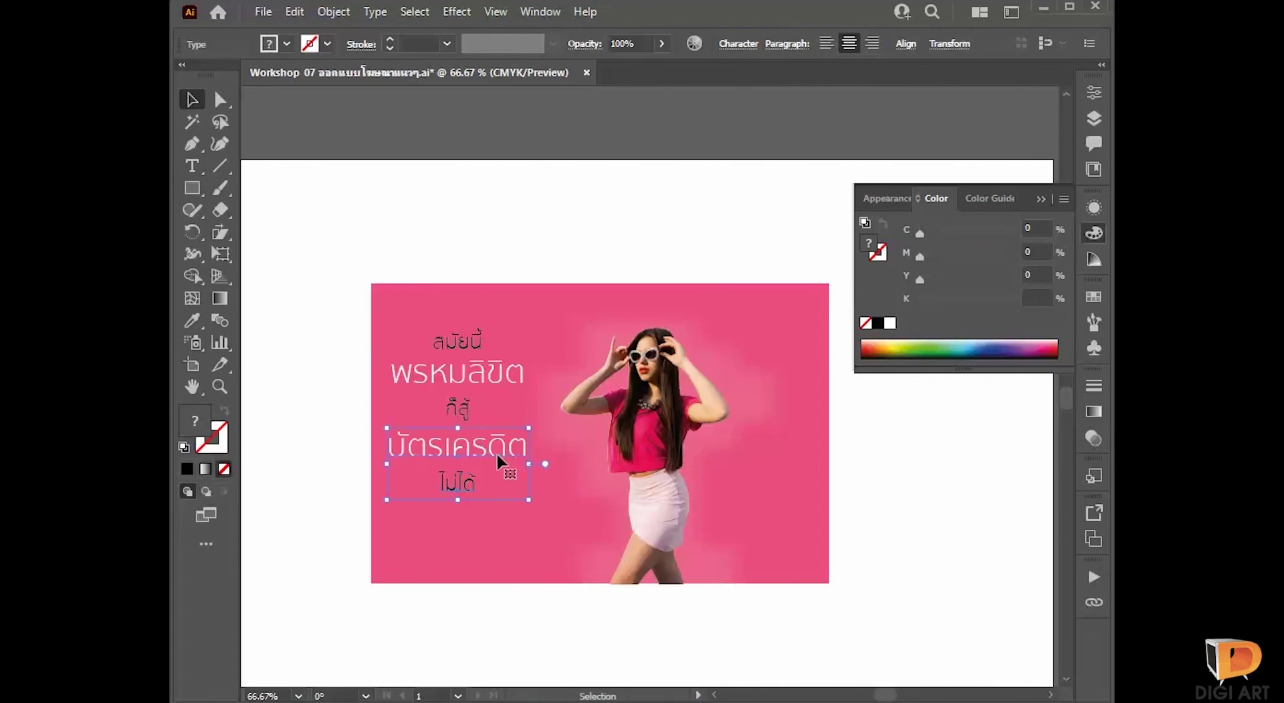
{"action": "left_click_drag", "start_coordinate": [495, 450], "coordinate": [496, 447]}
{"action": "left_click_drag", "start_coordinate": [429, 475], "coordinate": [408, 476]}
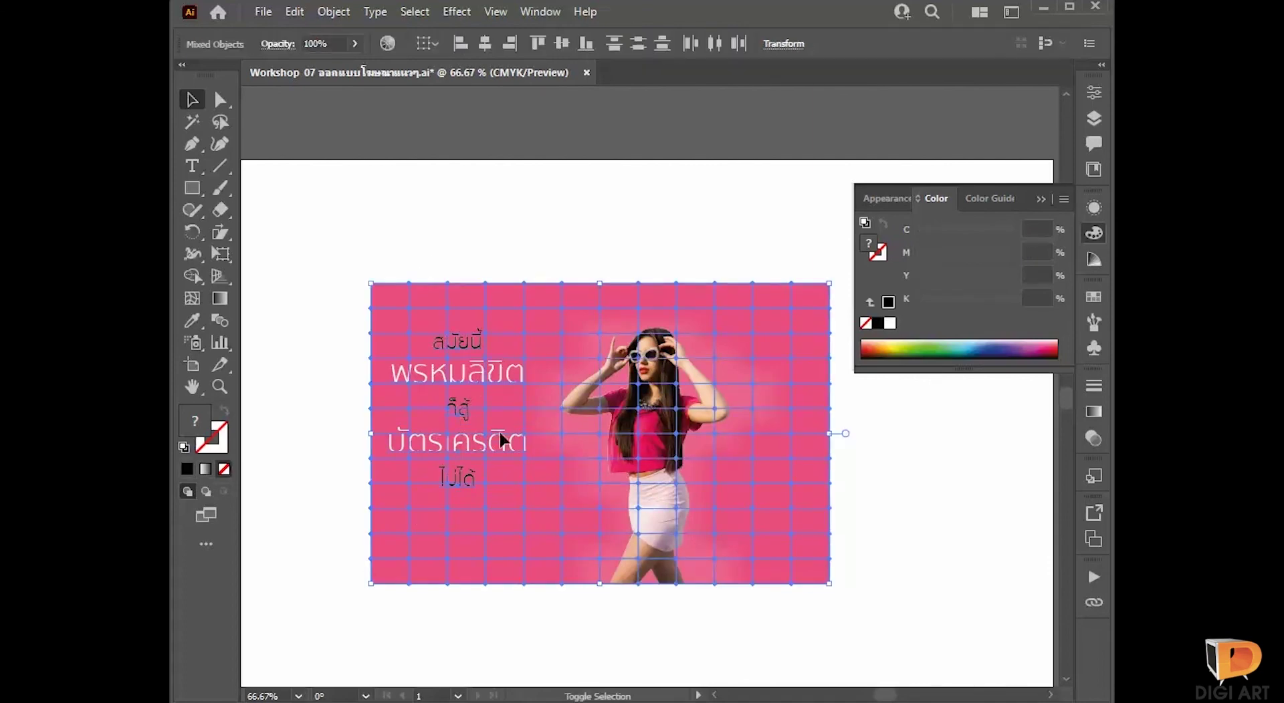
{"action": "left_click", "coordinate": [530, 447], "text": "shift"}
{"action": "left_click_drag", "start_coordinate": [477, 451], "coordinate": [491, 442]}
{"action": "left_click", "coordinate": [536, 190]}
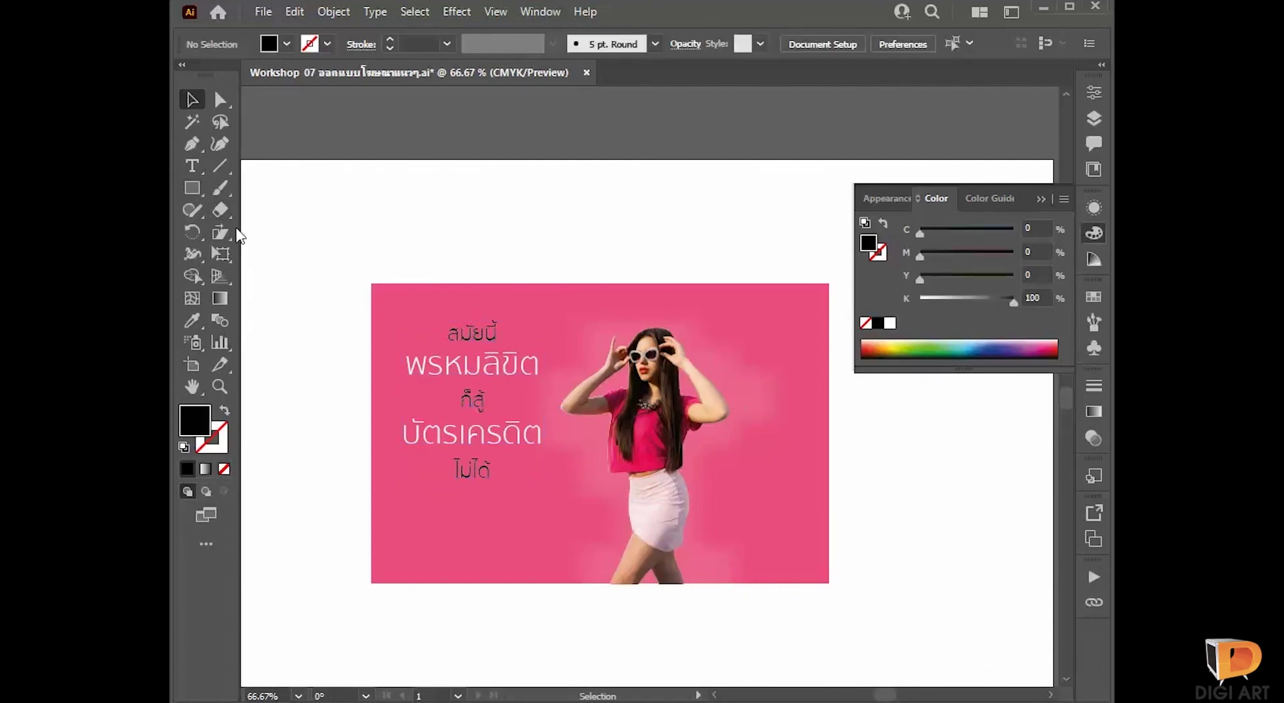
Step: Choose the Pencil tool and set its fidelity one notch short of full Smooth, with new strokes unfilled
{"action": "left_click", "coordinate": [219, 185]}
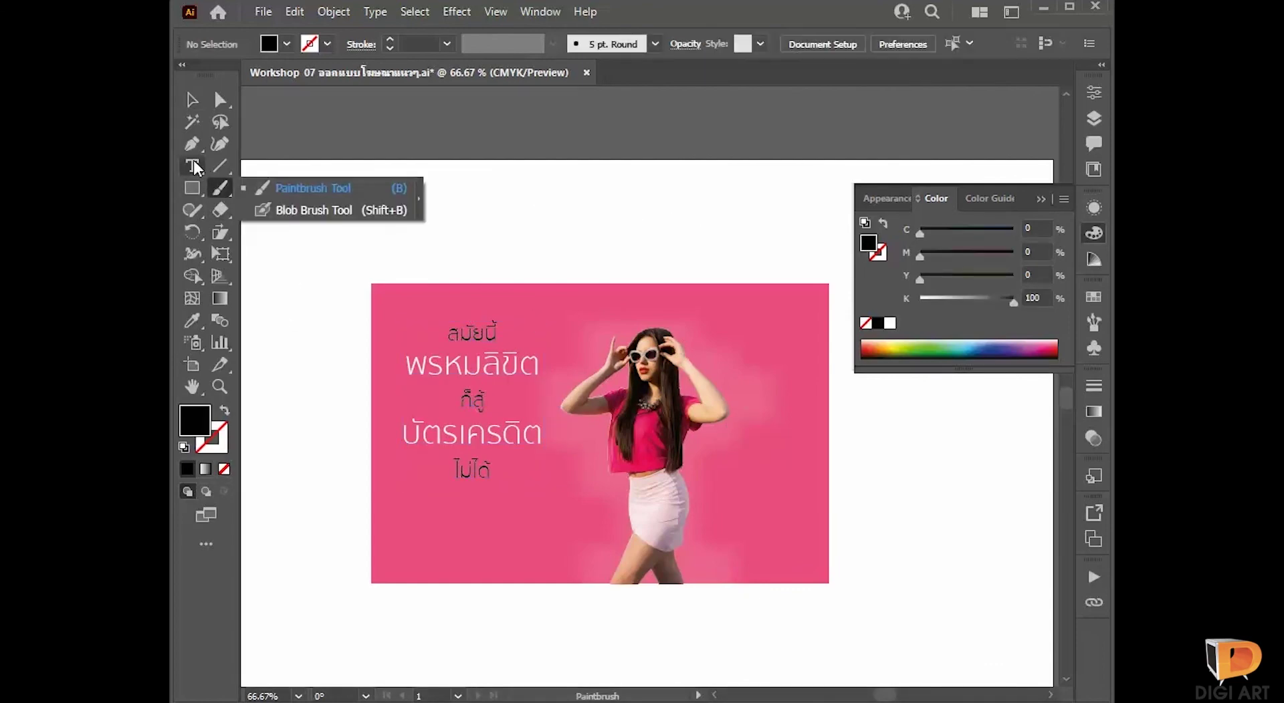
{"action": "left_click", "coordinate": [190, 210]}
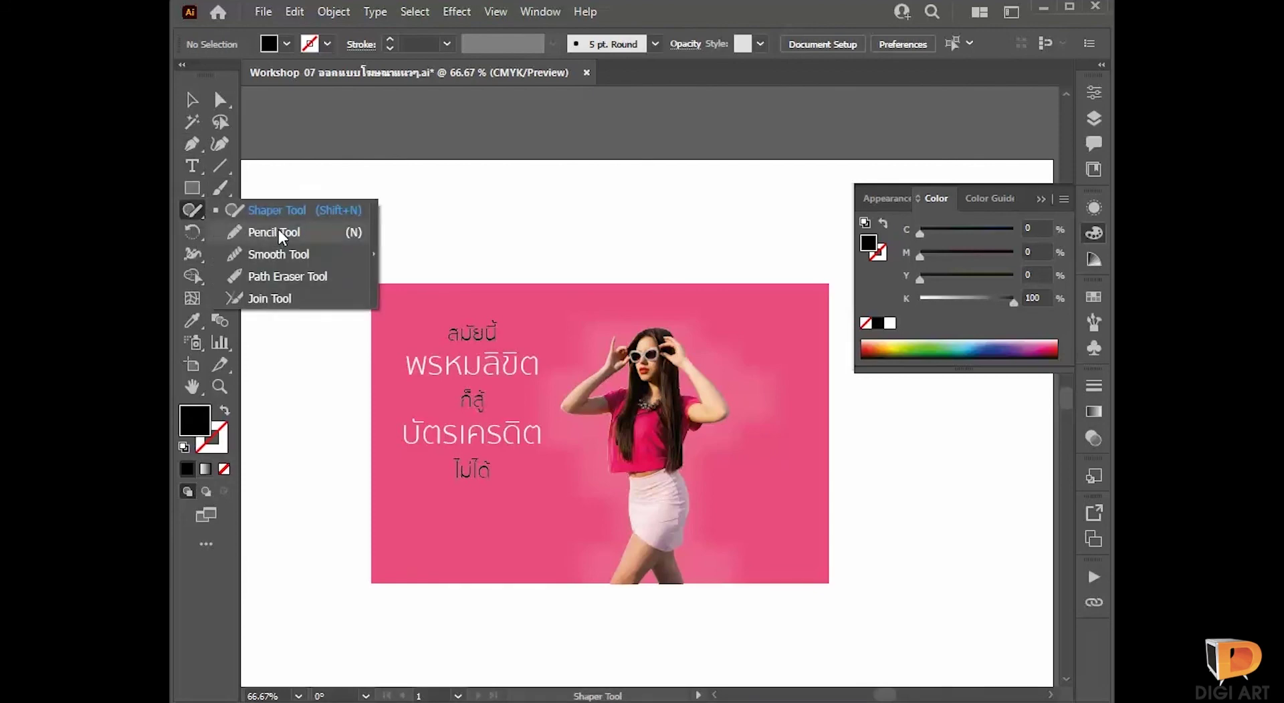
{"action": "left_click", "coordinate": [280, 232]}
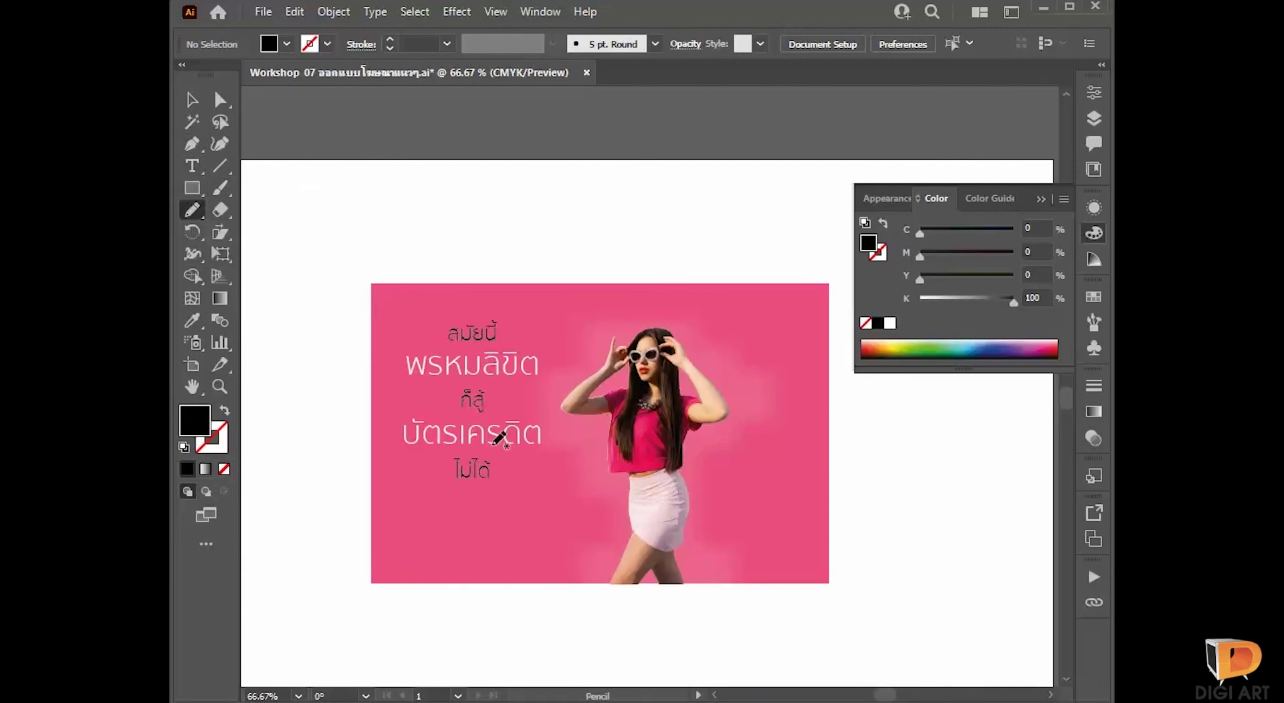
{"action": "double_click", "coordinate": [198, 214]}
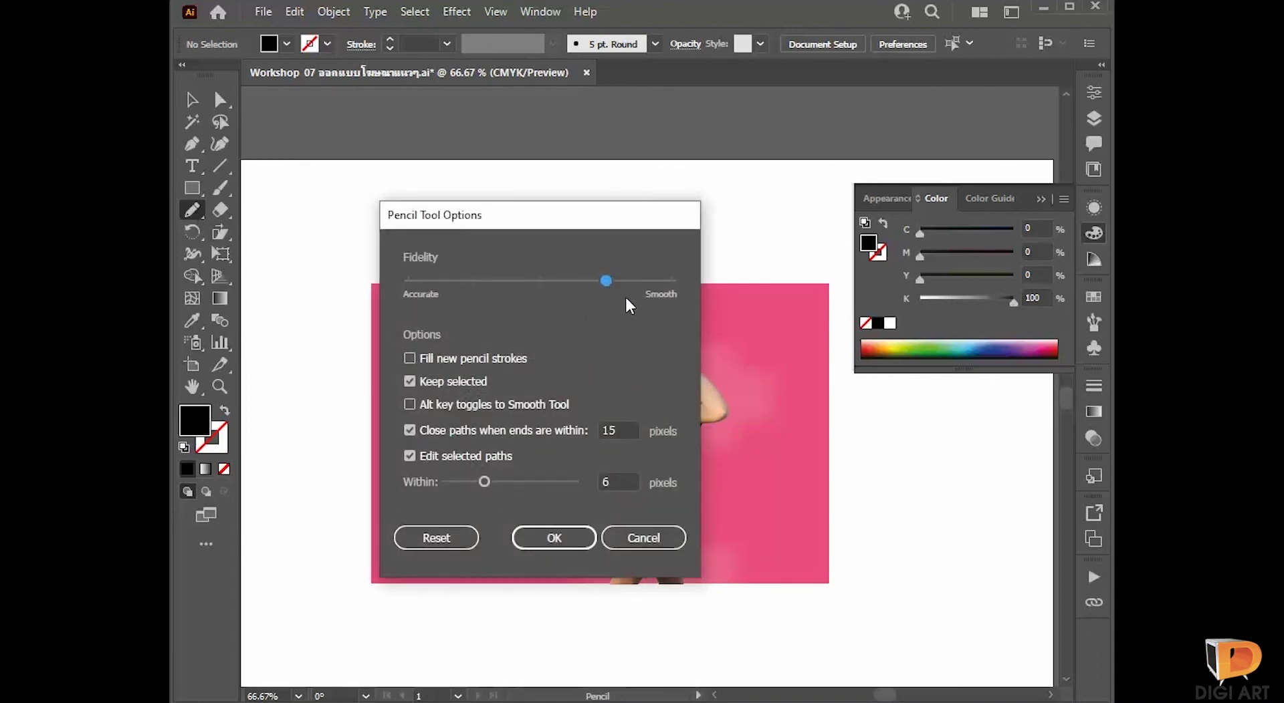
{"action": "left_click", "coordinate": [582, 536]}
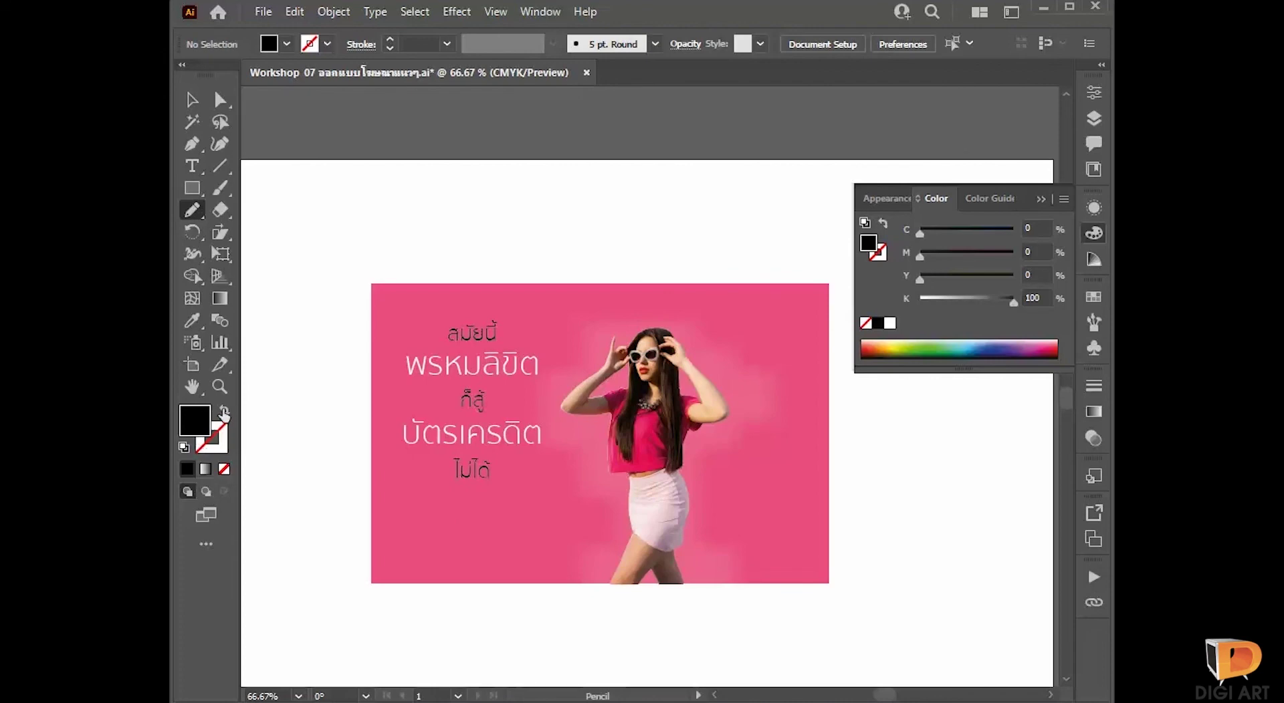
Step: Draw a freehand looping curl below "ไม่ได้" with no fill and a white 1 pt stroke
{"action": "left_click", "coordinate": [224, 413]}
{"action": "left_click", "coordinate": [220, 447]}
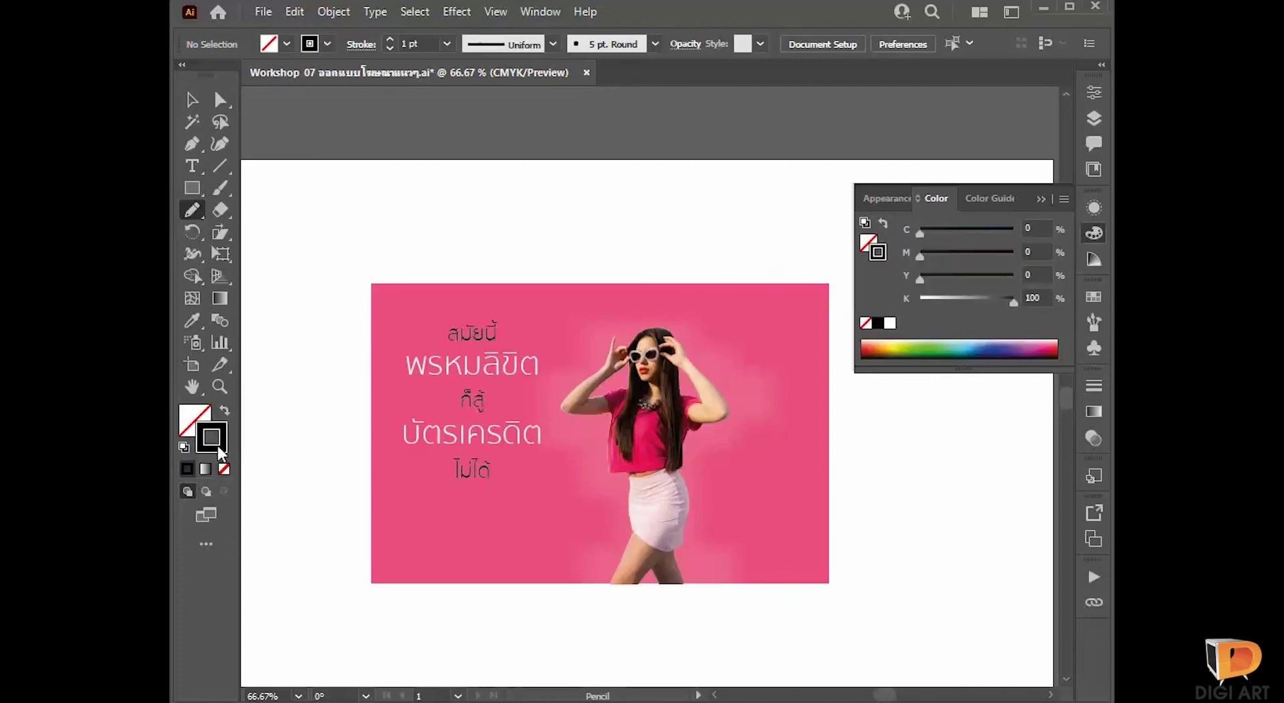
{"action": "left_click", "coordinate": [923, 303]}
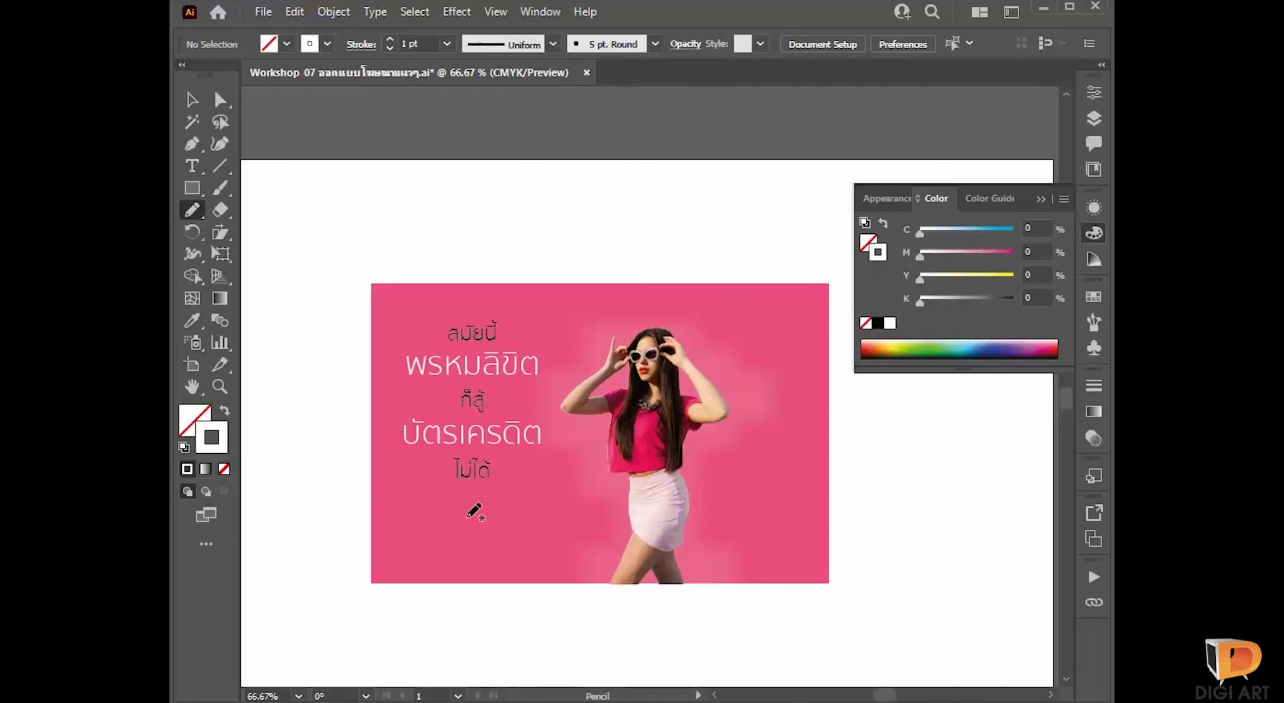
{"action": "mouse_move", "coordinate": [467, 519]}
{"action": "left_mouse_down"}
{"action": "mouse_move", "coordinate": [502, 485]}
{"action": "mouse_move", "coordinate": [518, 490]}
{"action": "mouse_move", "coordinate": [512, 503]}
{"action": "mouse_move", "coordinate": [505, 490]}
{"action": "mouse_move", "coordinate": [561, 477]}
{"action": "left_mouse_up"}
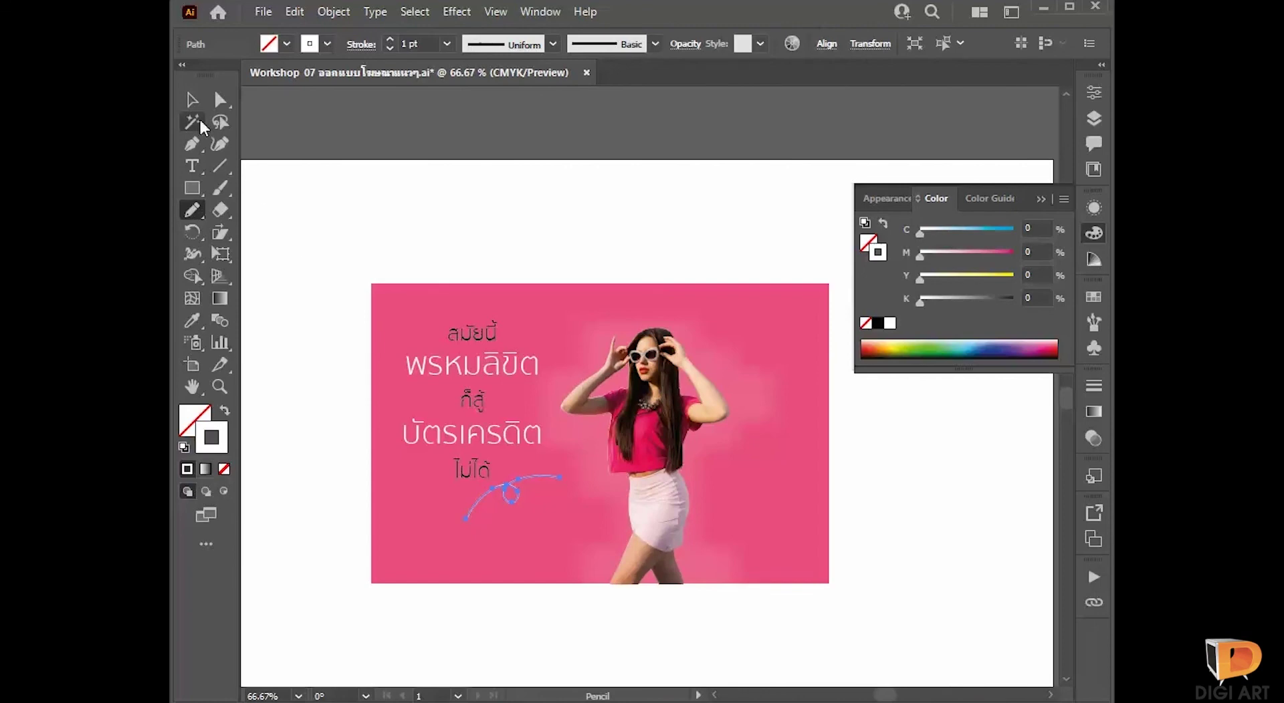
{"action": "left_click", "coordinate": [192, 100]}
{"action": "left_click", "coordinate": [405, 171]}
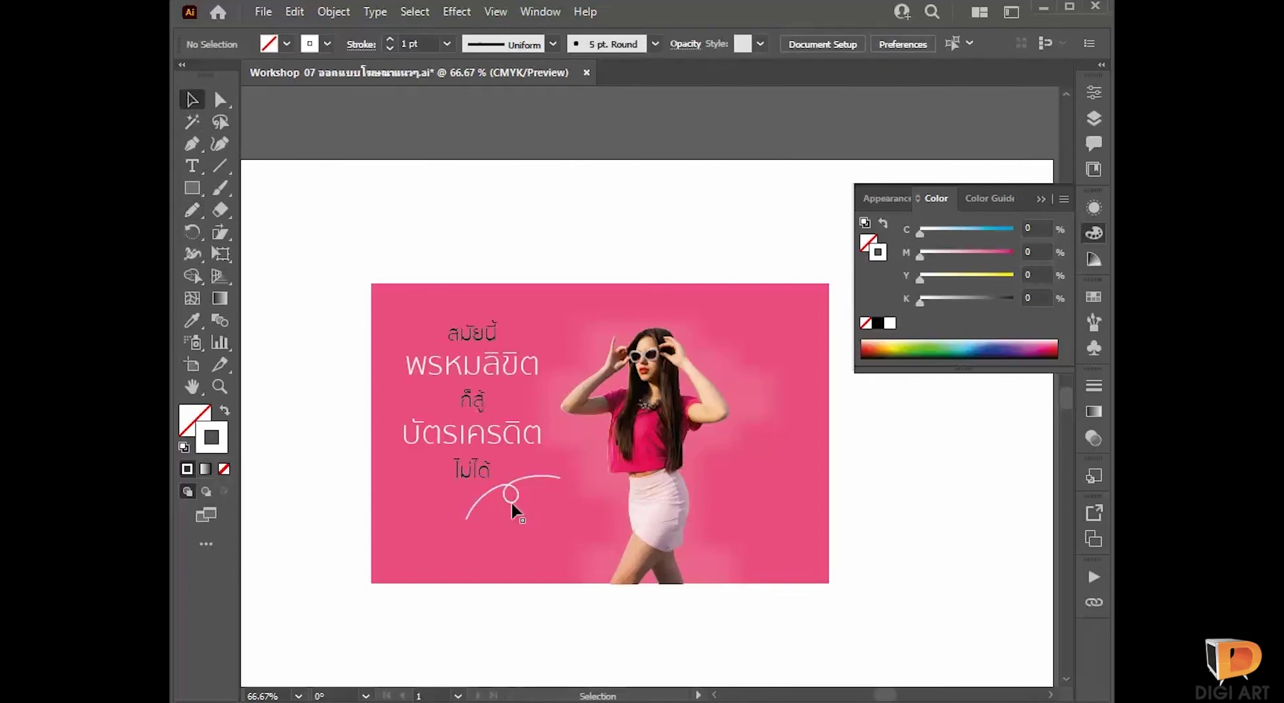
Step: Scale the white curl down to about three quarters of its size and keep it just below "ไม่ได้"
{"action": "left_click", "coordinate": [511, 500]}
{"action": "left_click_drag", "start_coordinate": [472, 501], "coordinate": [513, 493]}
{"action": "left_click", "coordinate": [901, 488]}
{"action": "key", "text": "space"}
{"action": "left_click_drag", "start_coordinate": [939, 556], "coordinate": [835, 520]}
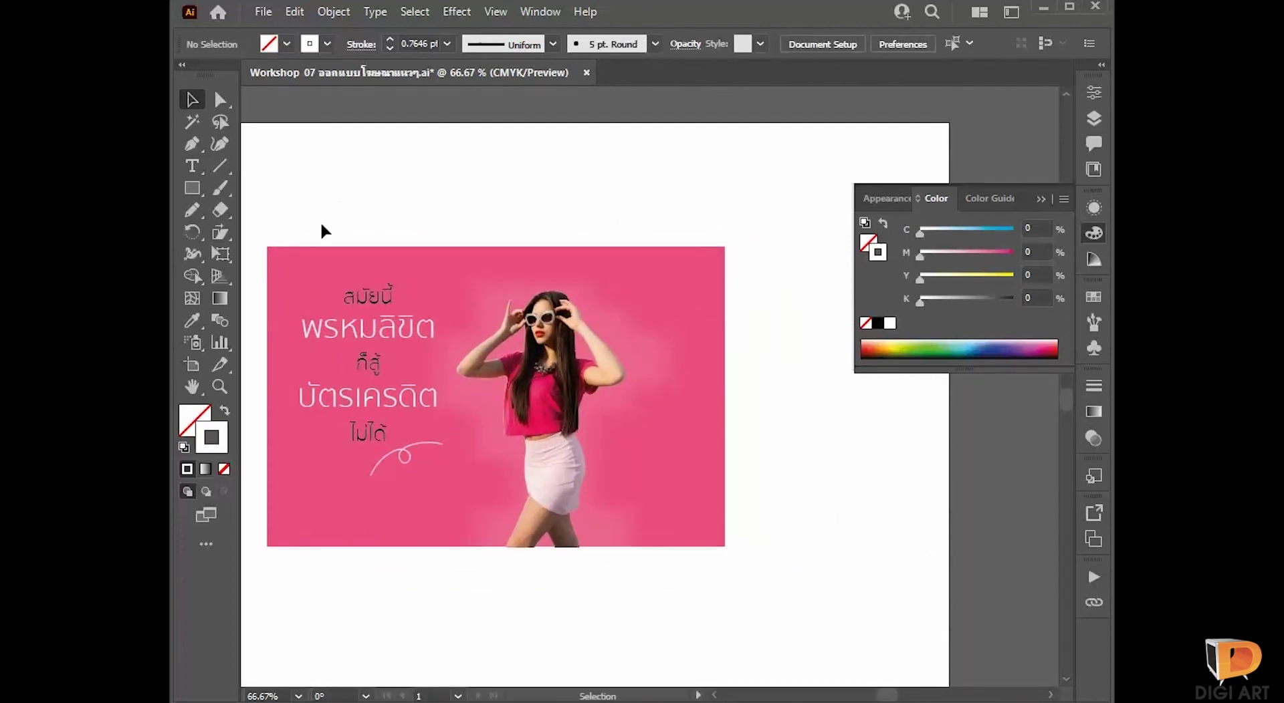
Step: Select the five slogan lines and the curl without the background or woman, and enlarge them together slightly
{"action": "left_click_drag", "start_coordinate": [321, 230], "coordinate": [421, 507]}
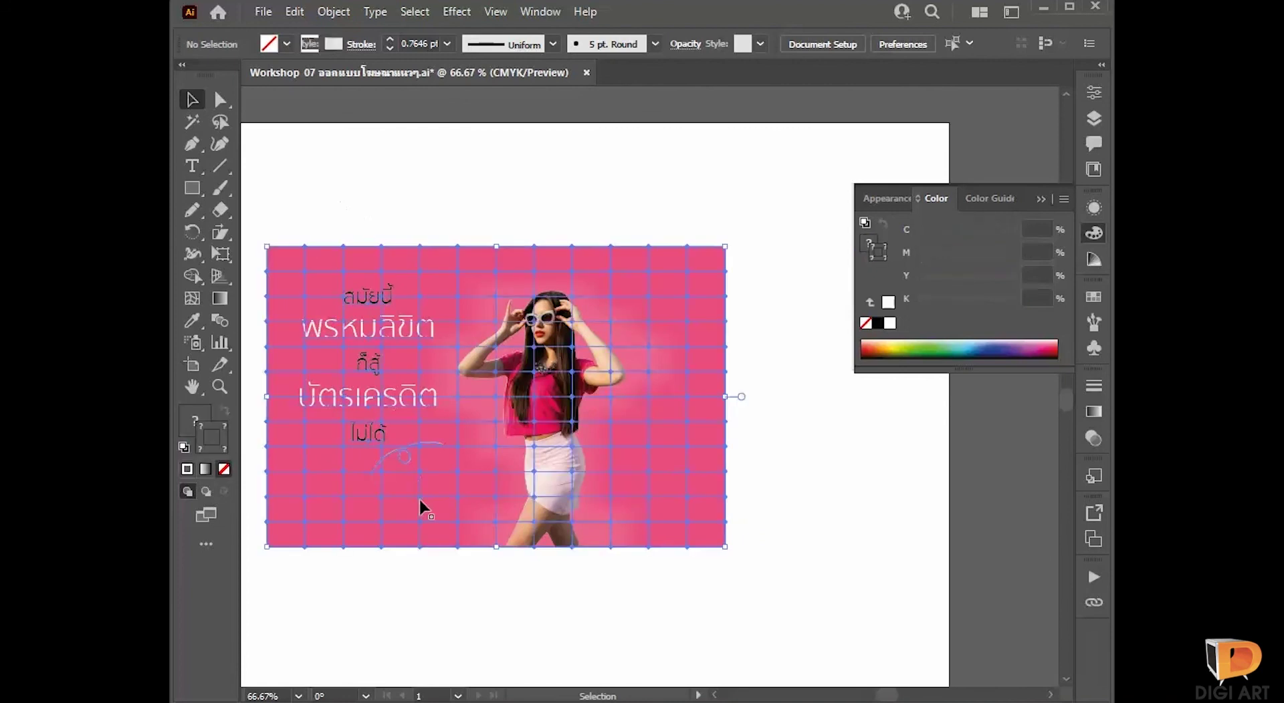
{"action": "left_click", "coordinate": [704, 533], "text": "shift"}
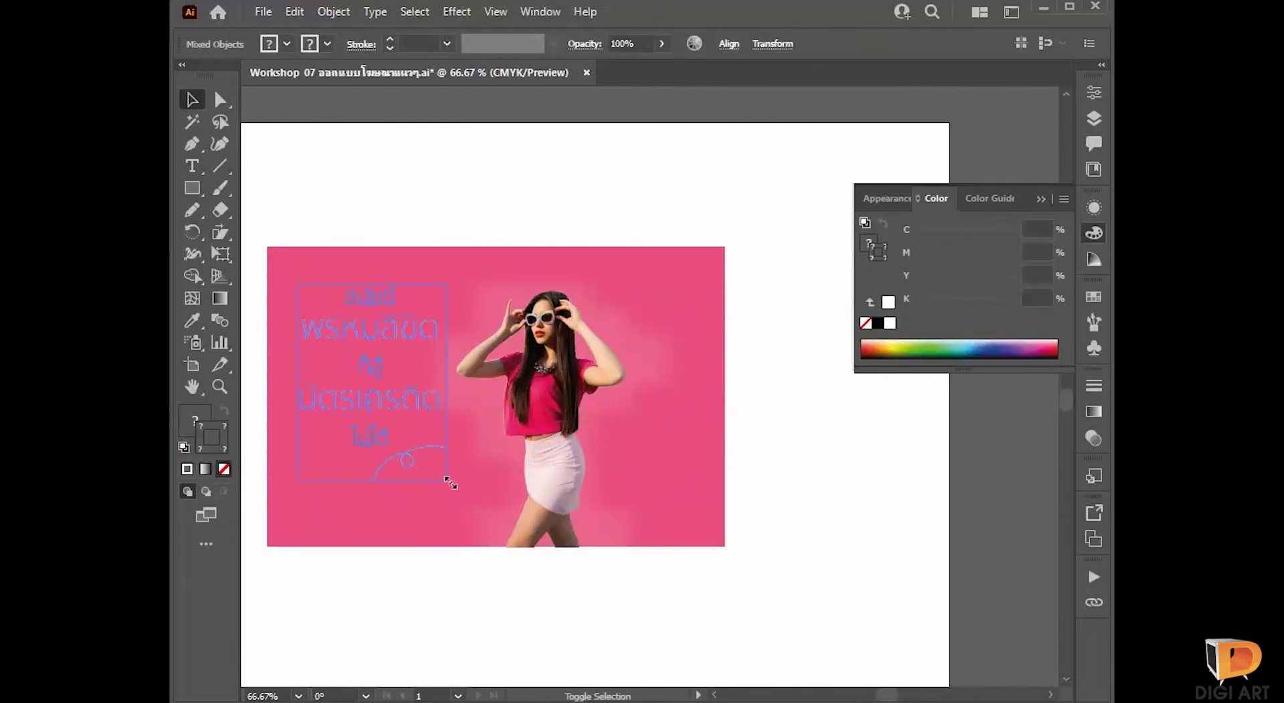
{"action": "left_click", "coordinate": [963, 539]}
{"action": "left_click_drag", "start_coordinate": [896, 508], "coordinate": [899, 505]}
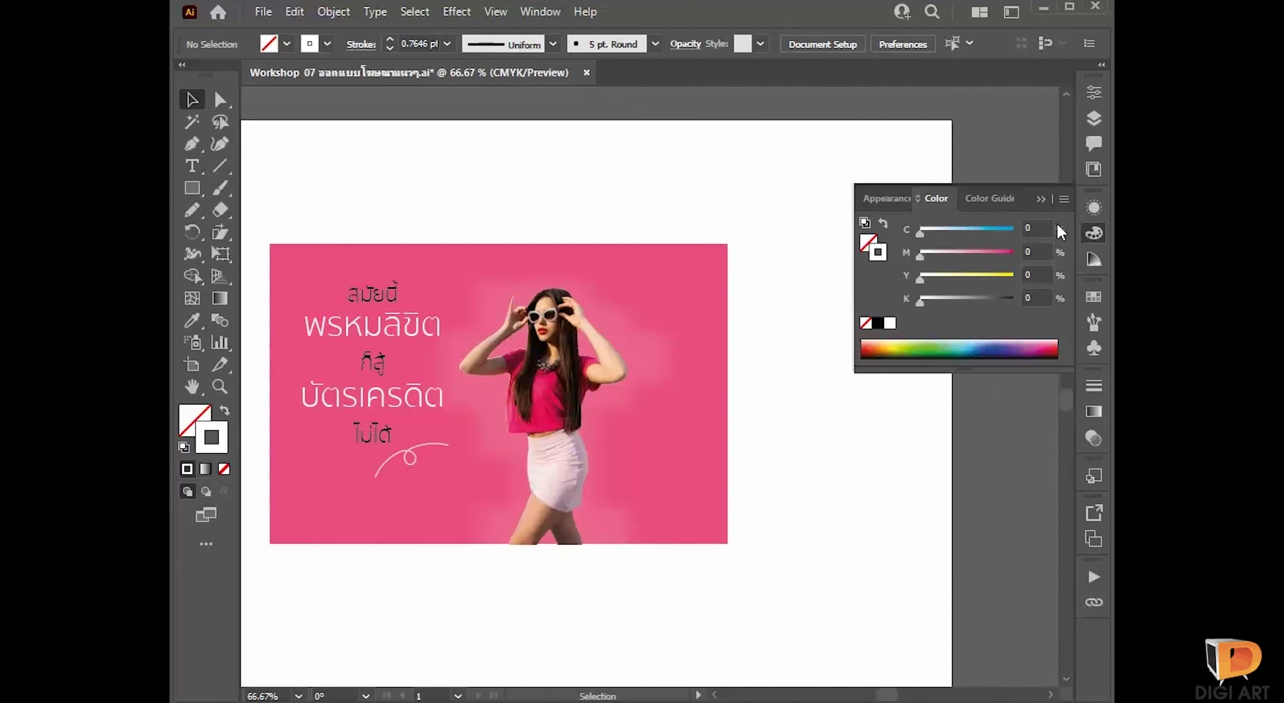
Step: Hide the Artwork layer, show the Object layer, and copy the credit card with its "PREMIUM LIFE STYLE" caption
{"action": "left_click", "coordinate": [1094, 116]}
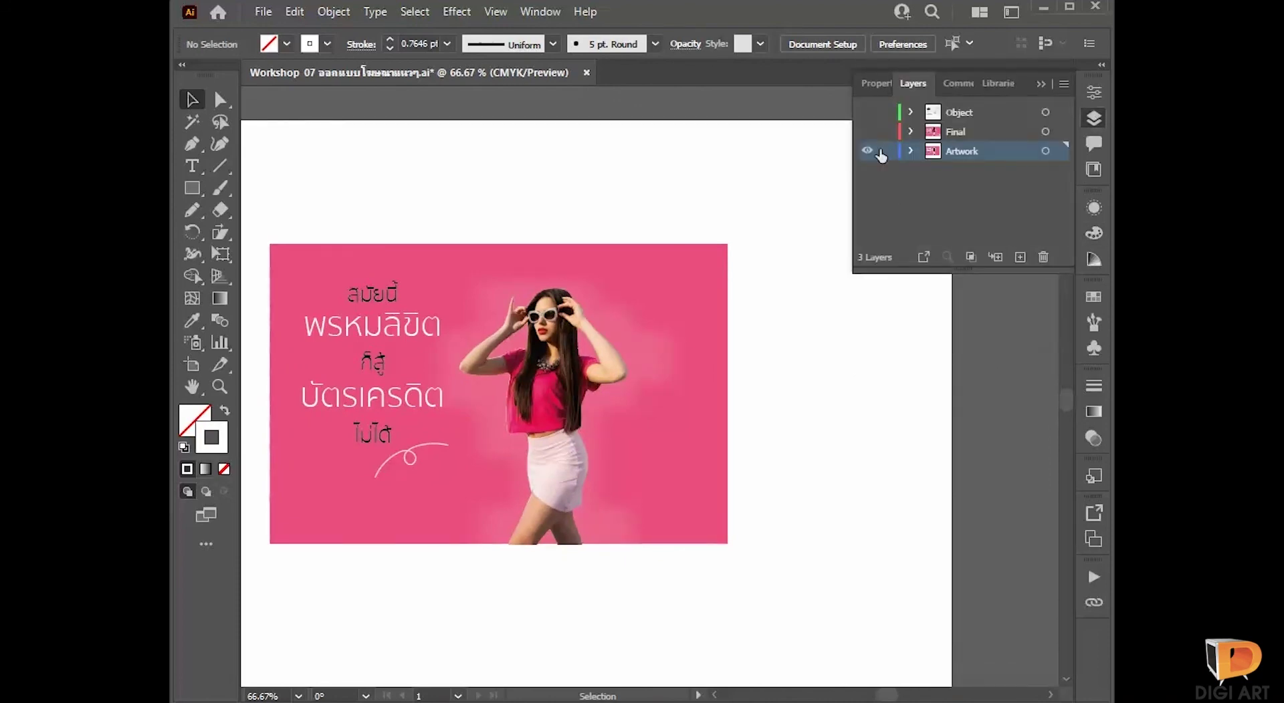
{"action": "left_click", "coordinate": [868, 152]}
{"action": "key", "text": "ctrl+y"}
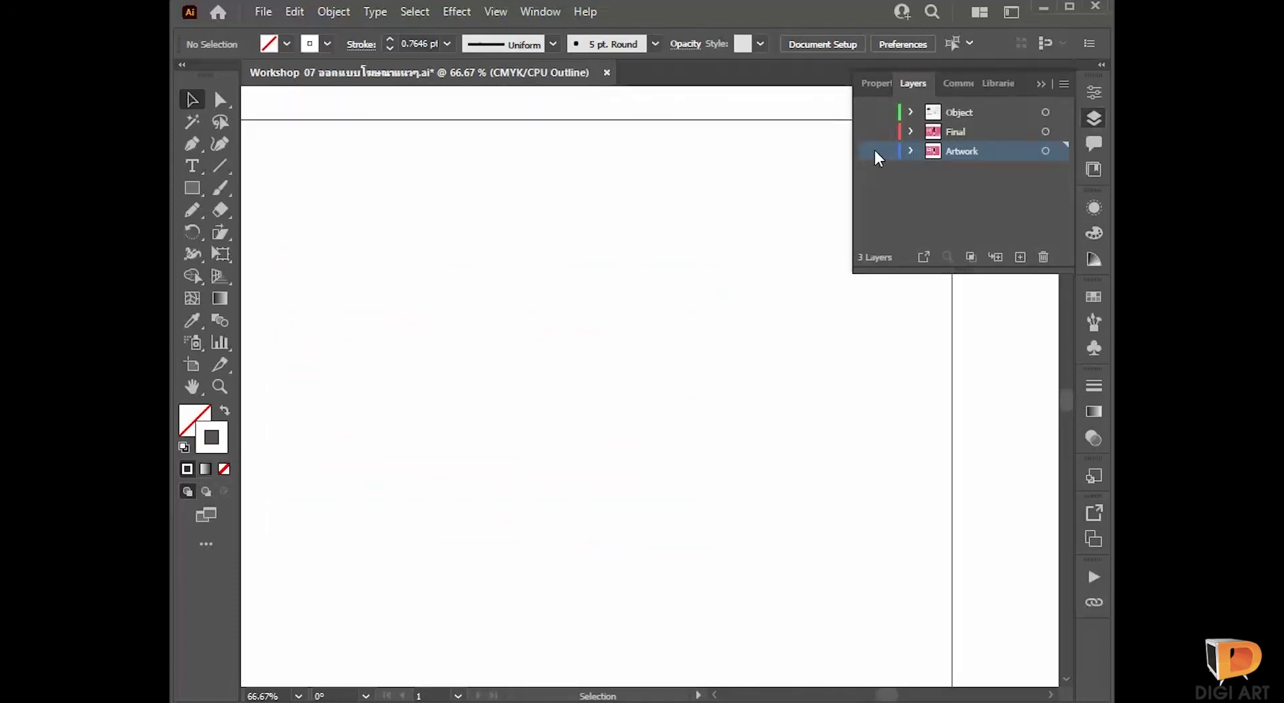
{"action": "left_click", "coordinate": [867, 112]}
{"action": "key", "text": "ctrl+y"}
{"action": "left_click", "coordinate": [983, 117]}
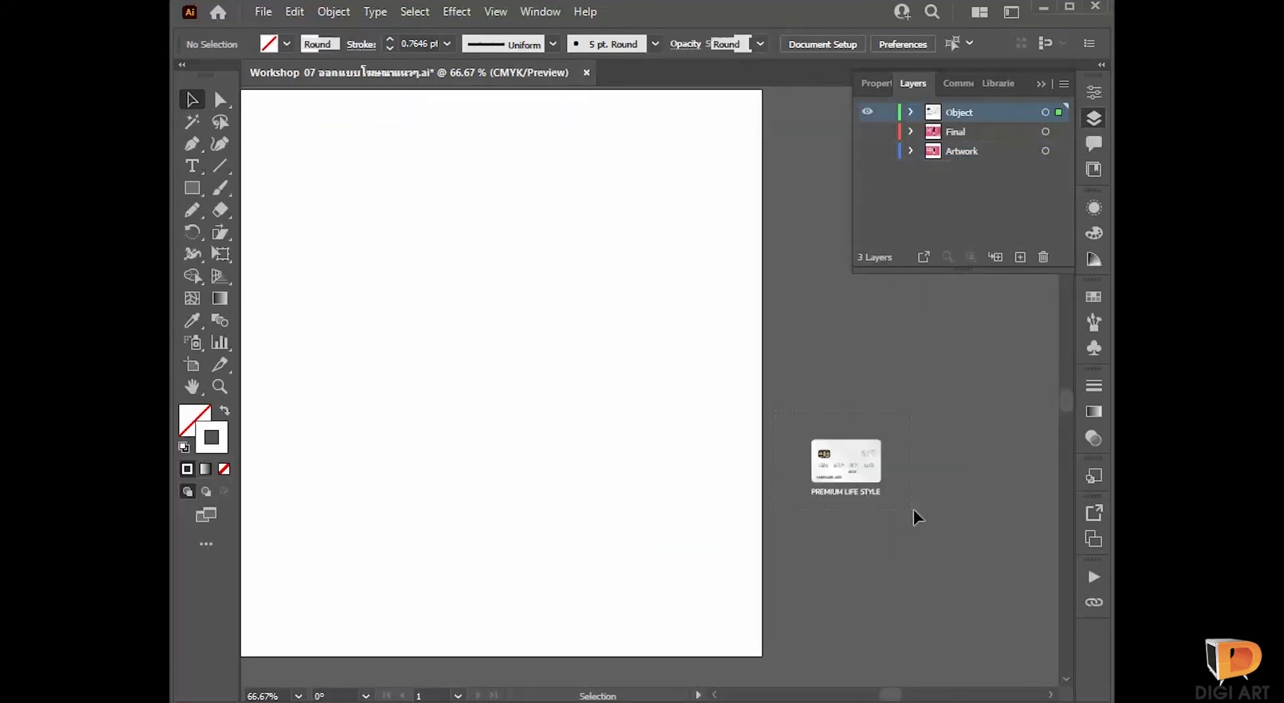
{"action": "key", "text": "ctrl+a"}
{"action": "left_click", "coordinate": [916, 517]}
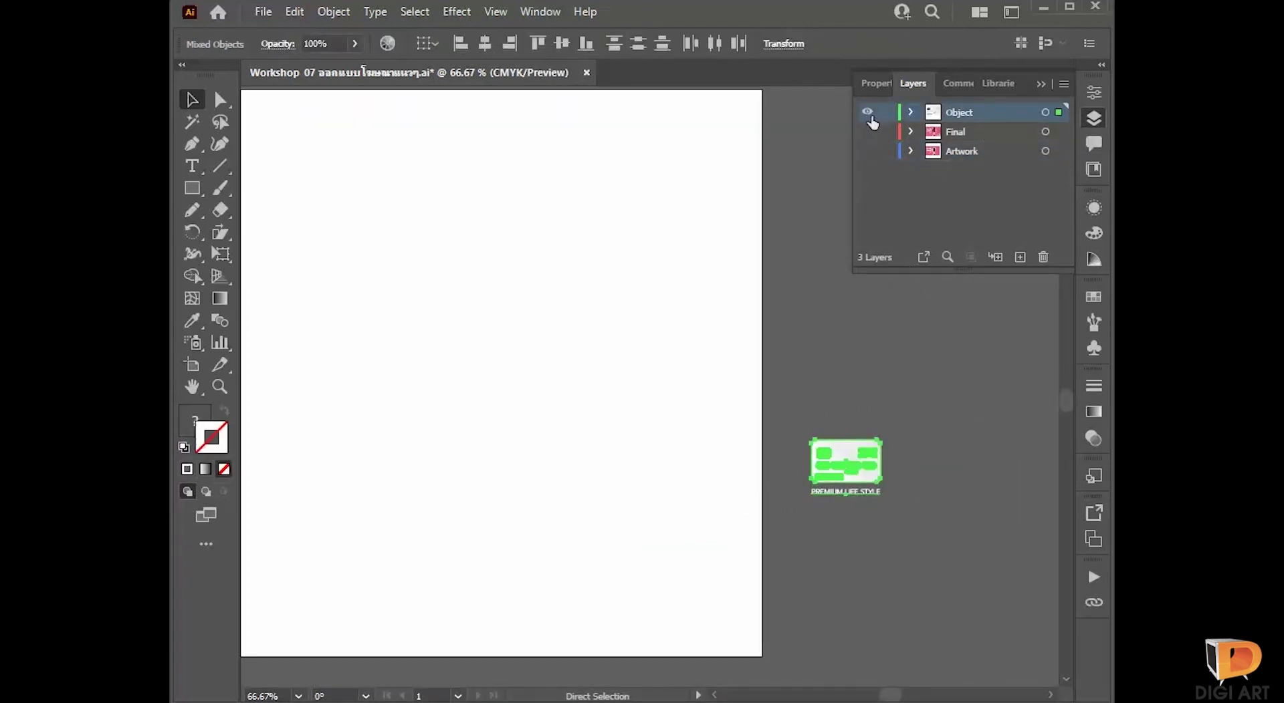
Step: Paste the credit card and caption into the Artwork layer with the Object layer hidden, placing them in the pink background's lower-right corner
{"action": "left_click", "coordinate": [867, 111]}
{"action": "left_click", "coordinate": [867, 150]}
{"action": "left_click", "coordinate": [969, 153]}
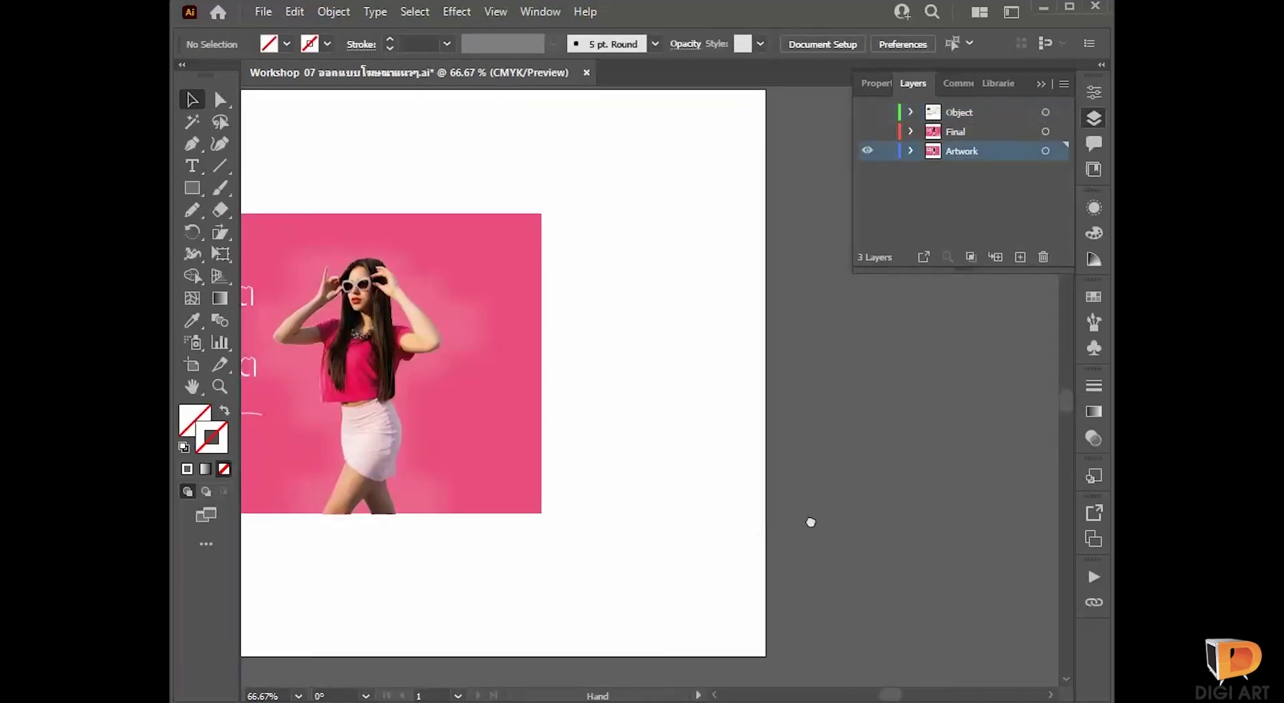
{"action": "key", "text": "ctrl"}
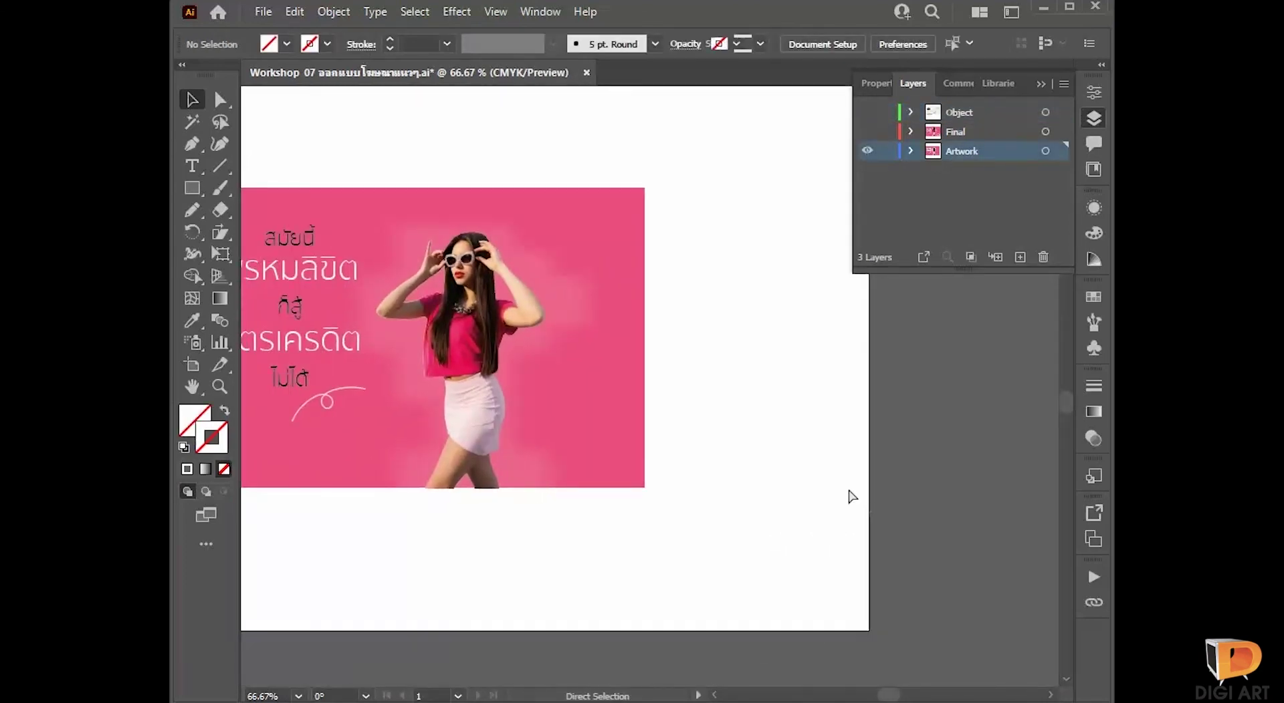
{"action": "key", "text": "ctrl+v"}
{"action": "left_click_drag", "start_coordinate": [664, 389], "coordinate": [608, 441]}
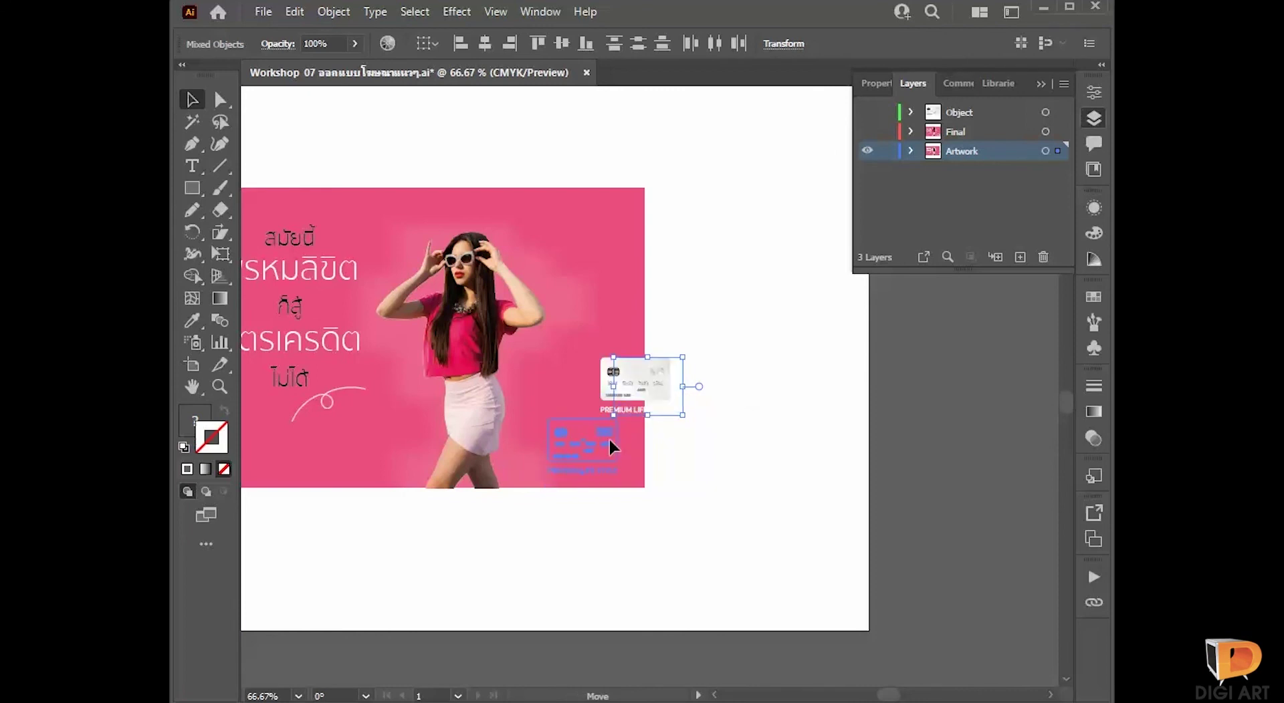
{"action": "left_click", "coordinate": [754, 444]}
{"action": "left_click_drag", "start_coordinate": [705, 546], "coordinate": [834, 560]}
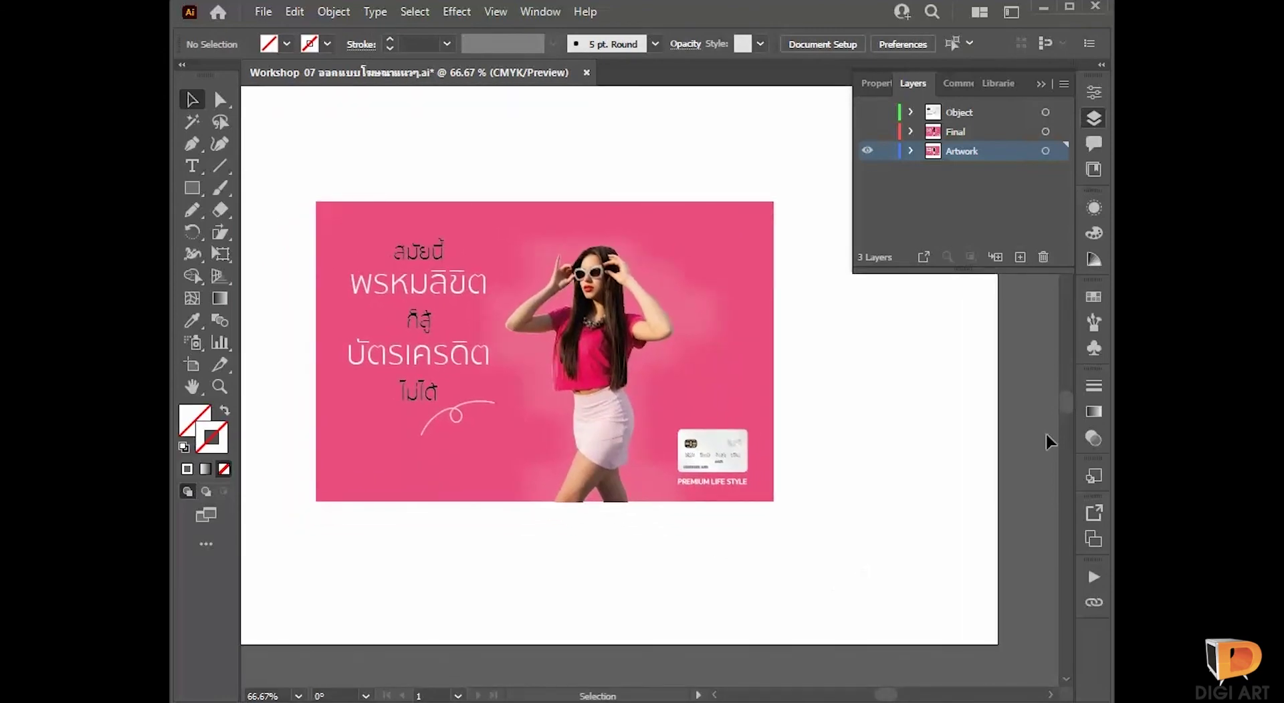
Step: Review the complete advertisement at 100% zoom, checking the cut-out woman against the glowing background
{"action": "left_click", "coordinate": [1095, 120]}
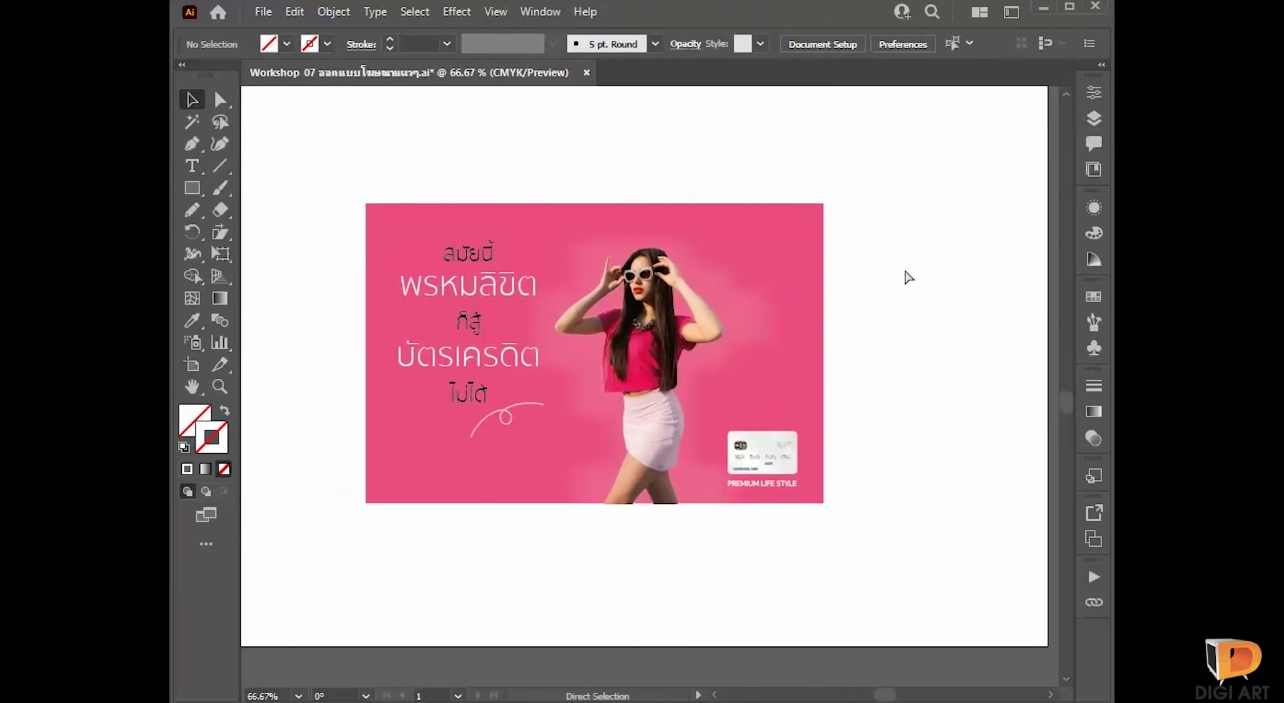
{"action": "key", "text": "ctrl+1"}
{"action": "left_click_drag", "start_coordinate": [823, 295], "coordinate": [894, 339]}
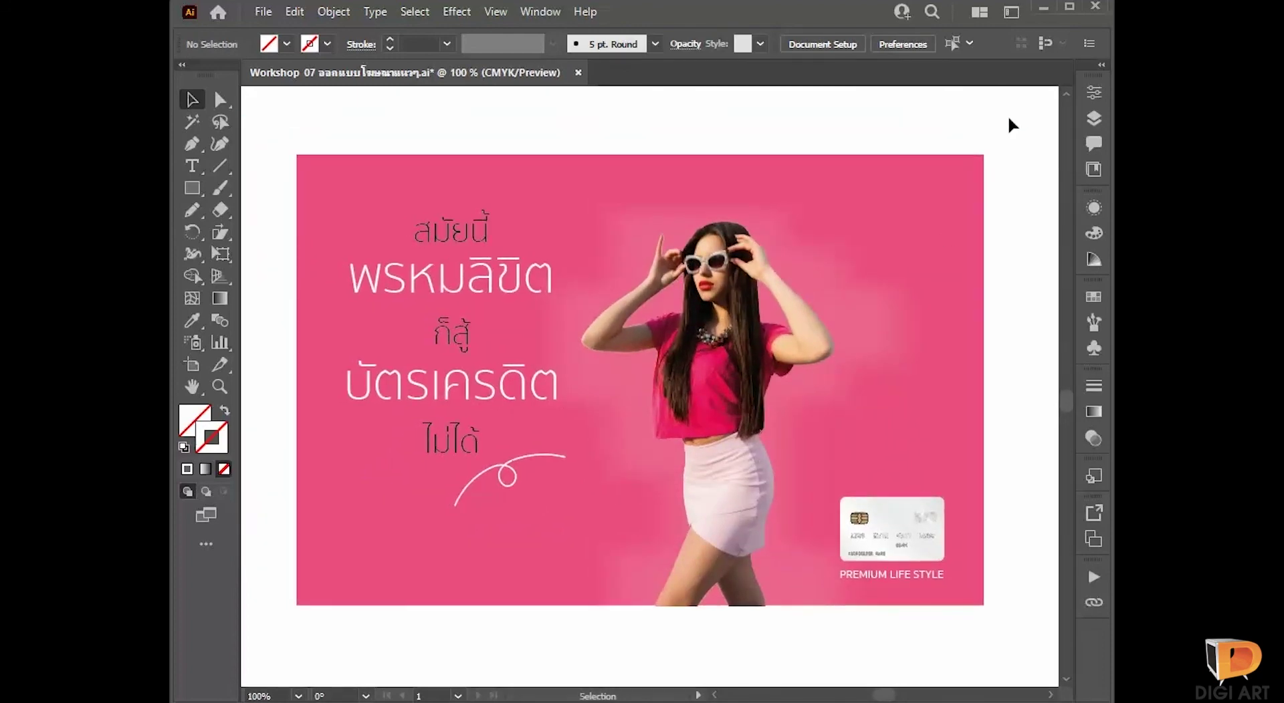
{"action": "left_click", "coordinate": [759, 341]}
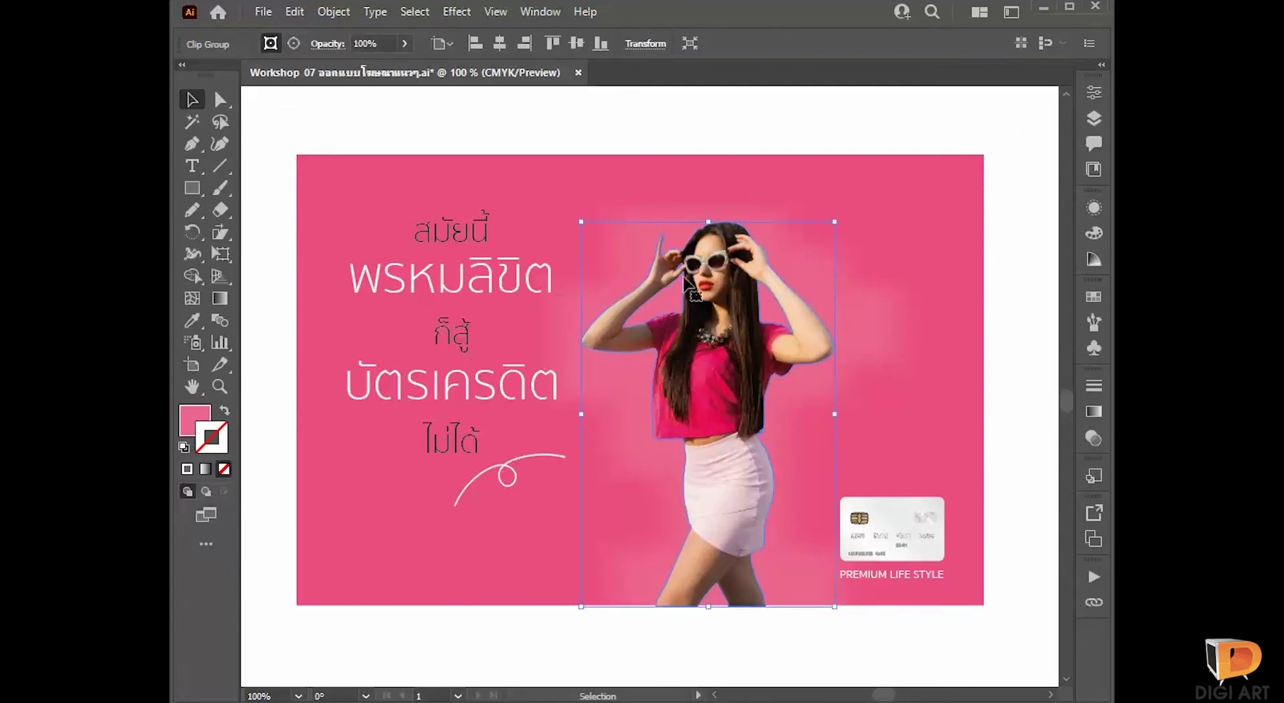
{"action": "left_click", "coordinate": [1020, 274]}
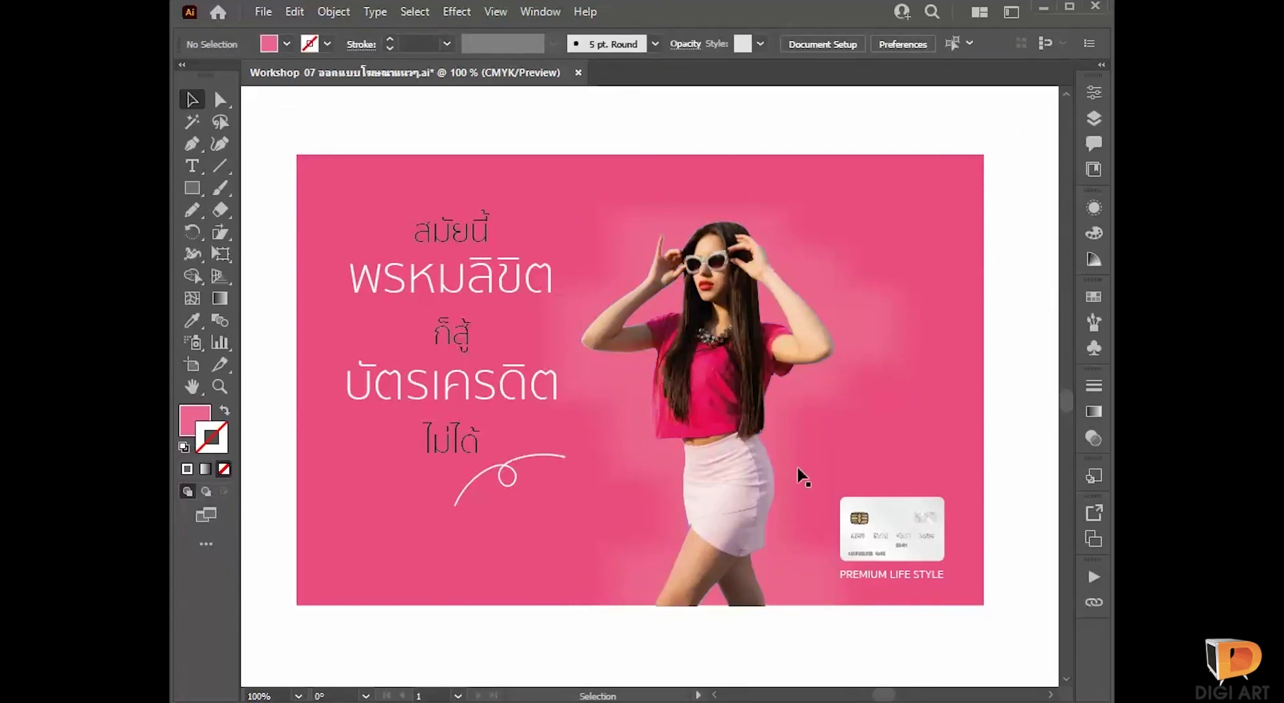